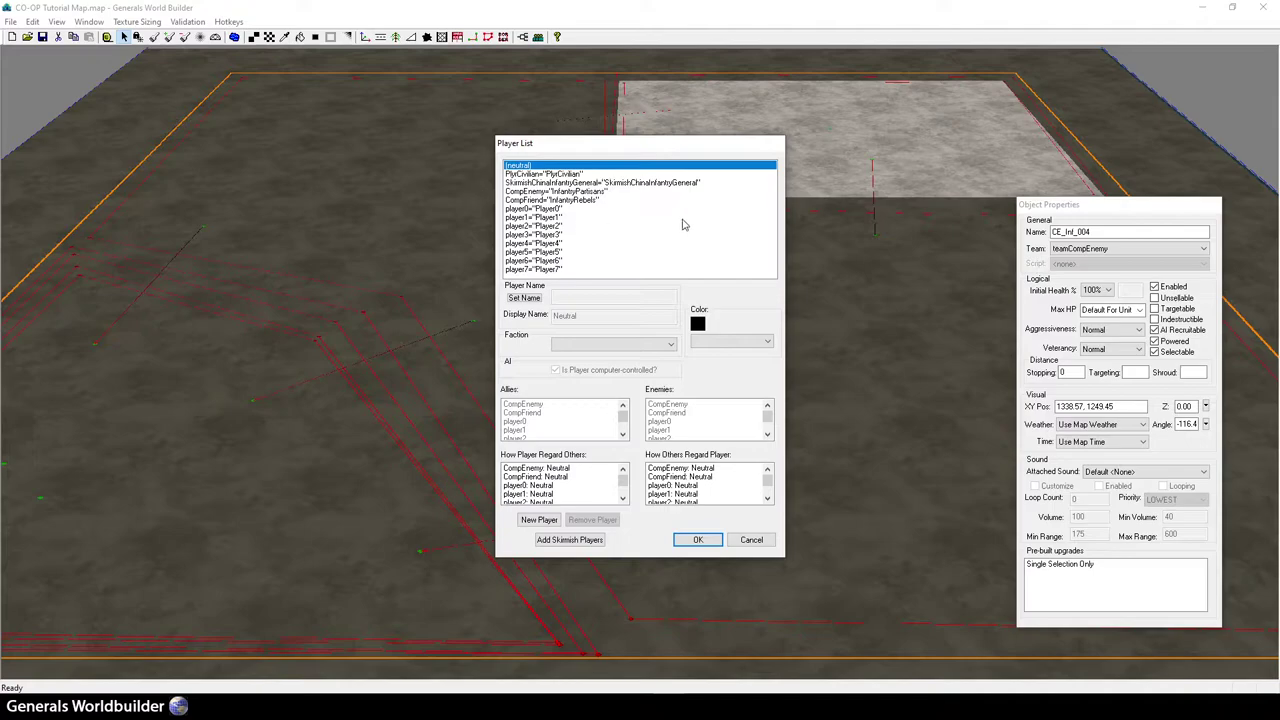
- Review the CompEnemy player's settings in the player list and close the list
click(594, 194)
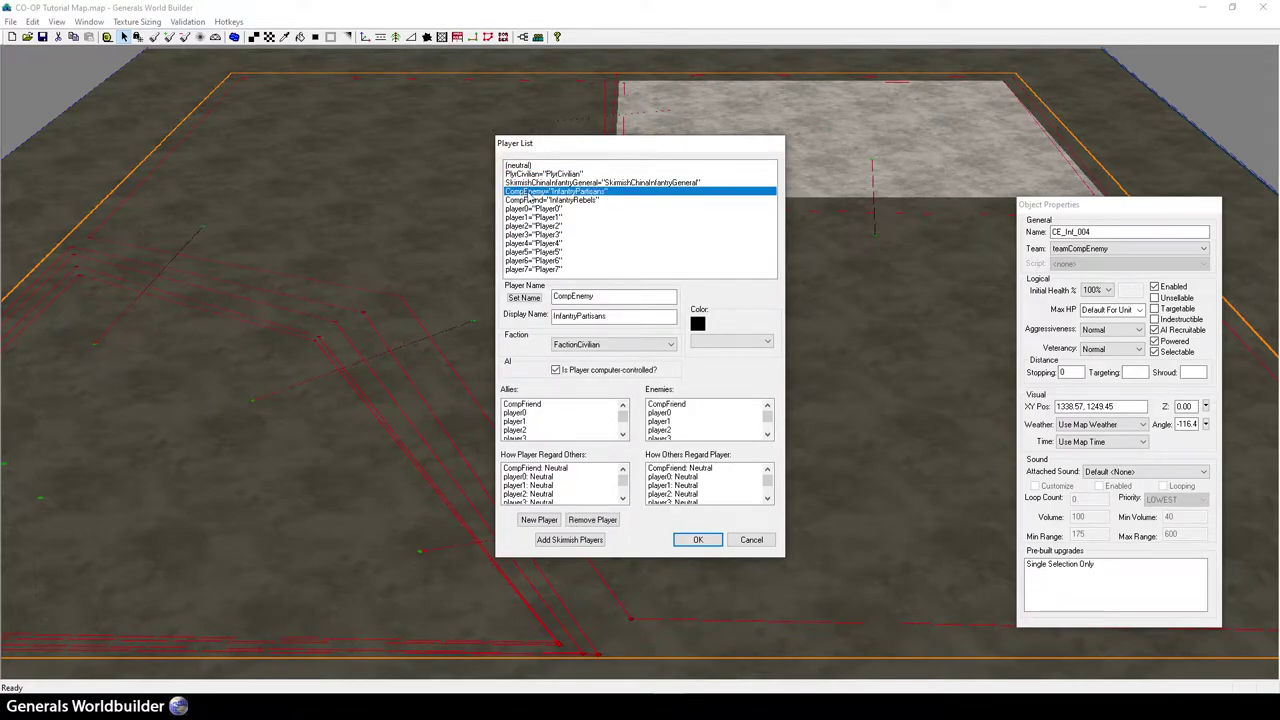
click(698, 540)
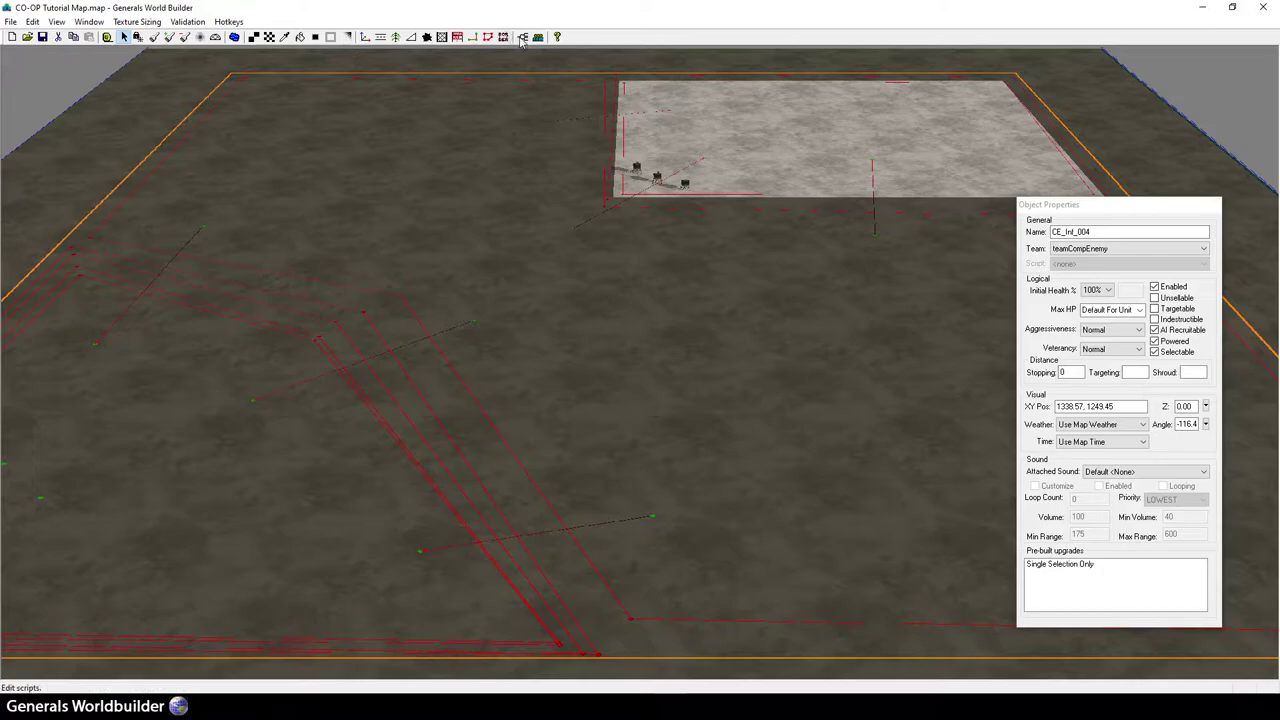
- Choose Infa_ChinaInfantryTankHunter from the ChinaInfantryGeneral infantry as the object to place
right_drag(590, 75, 1022, 266)
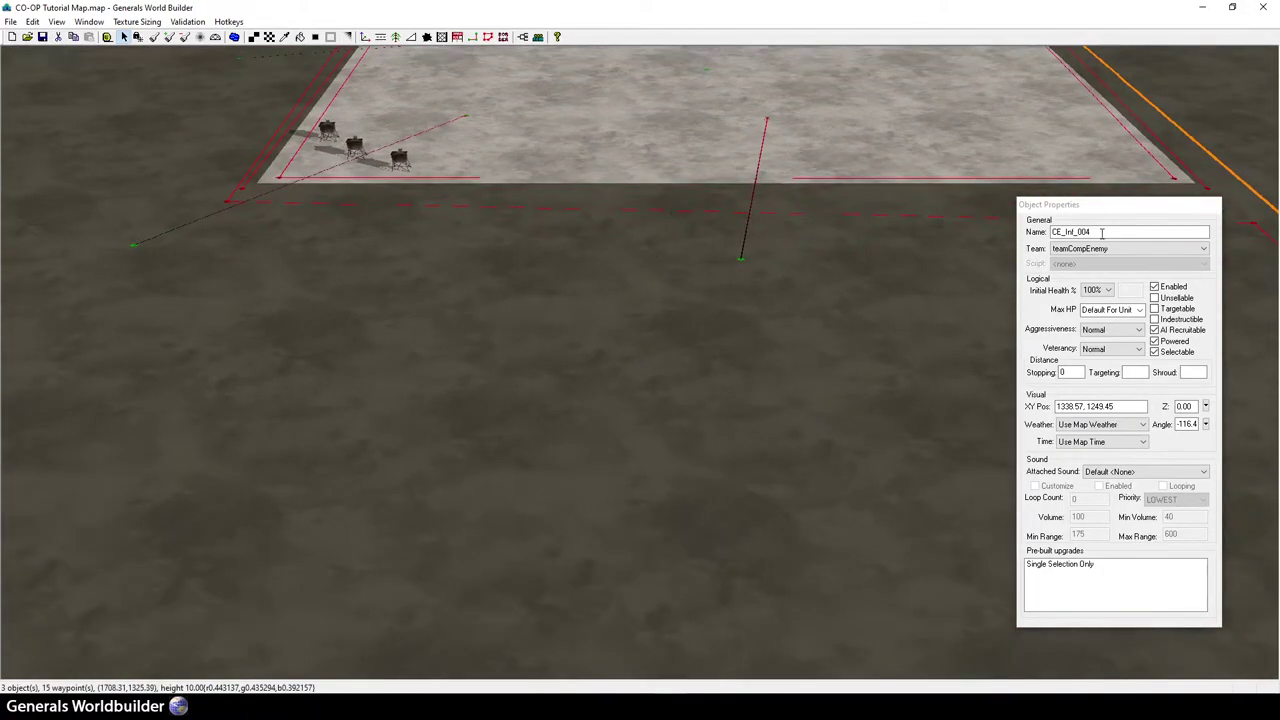
drag(1078, 206, 1169, 217)
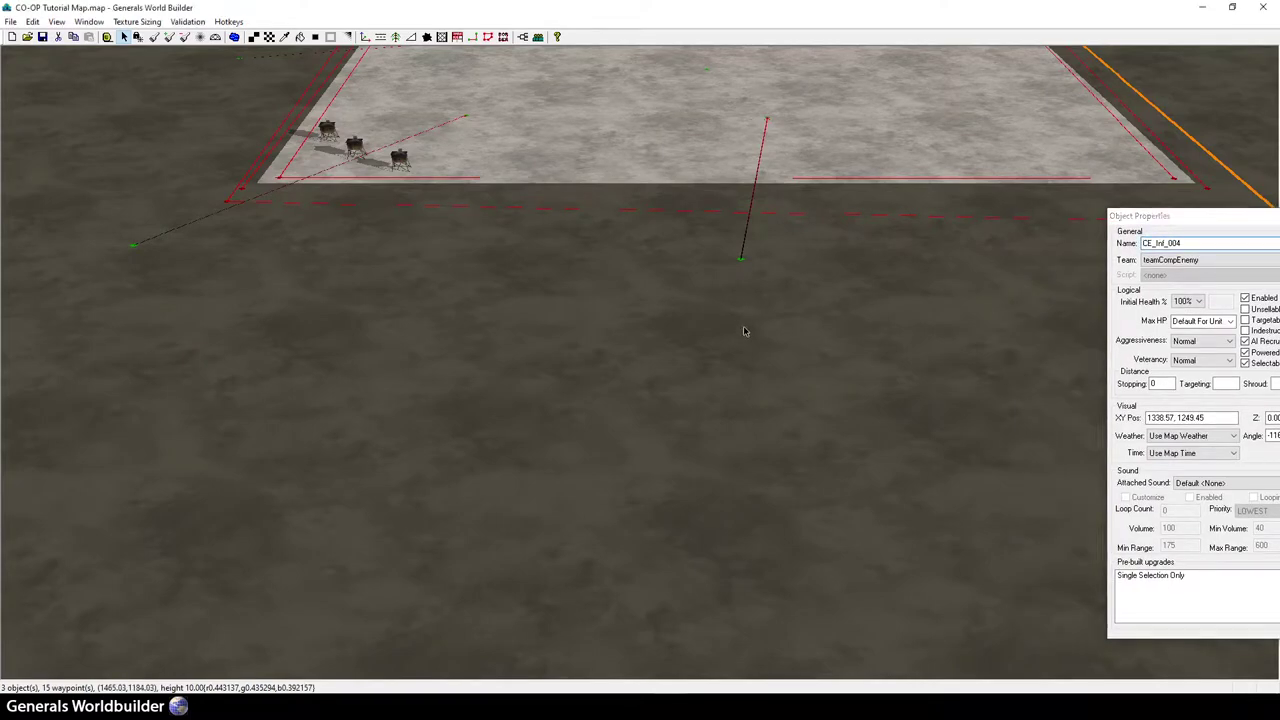
click(365, 37)
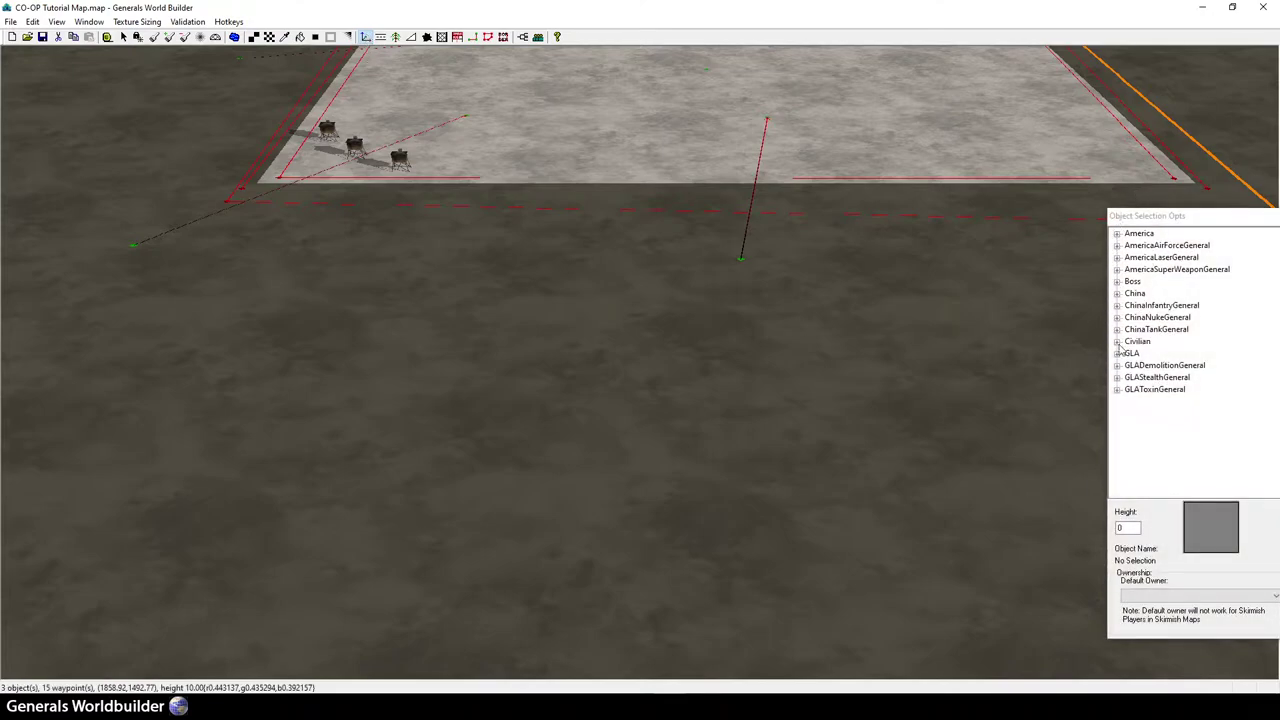
click(1117, 305)
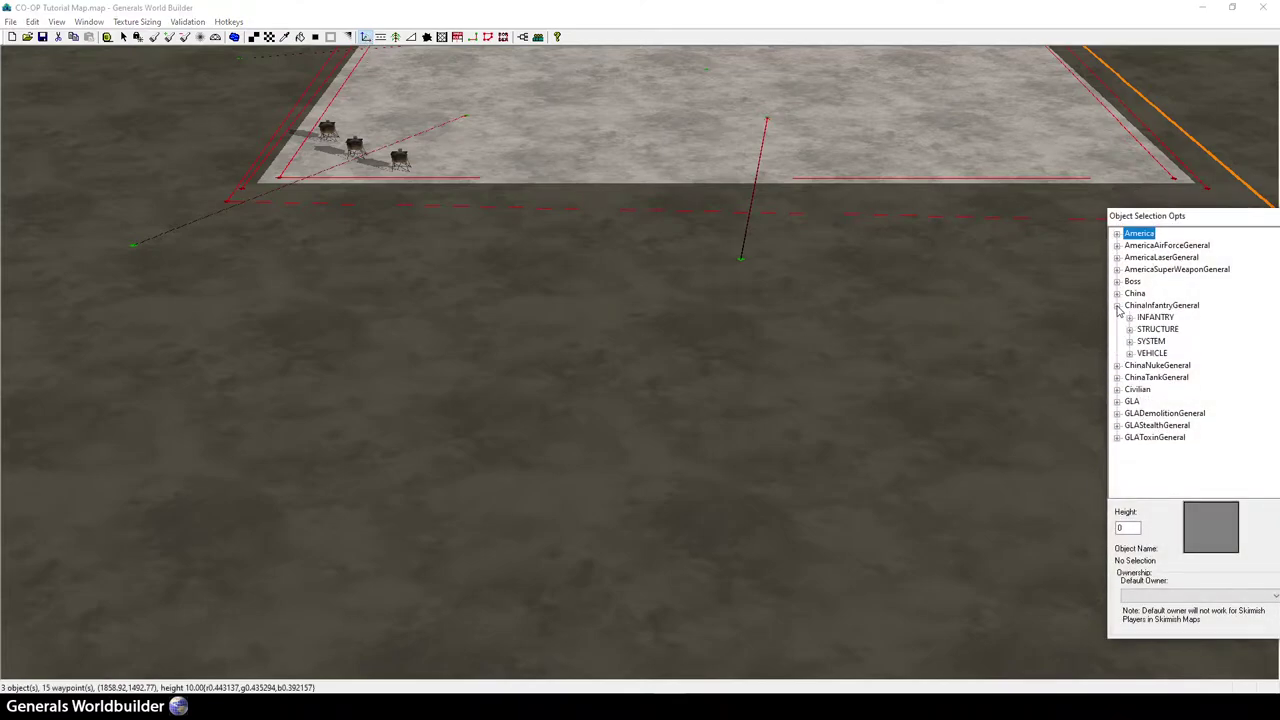
click(1129, 317)
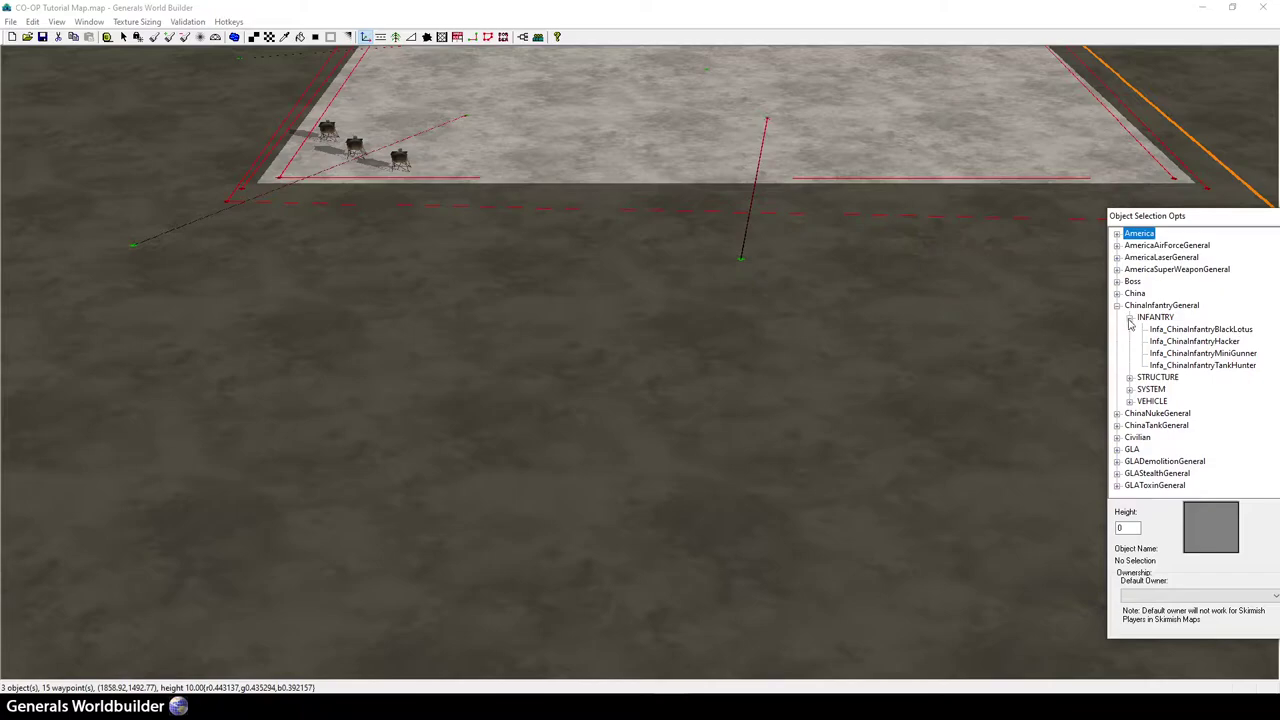
click(1204, 353)
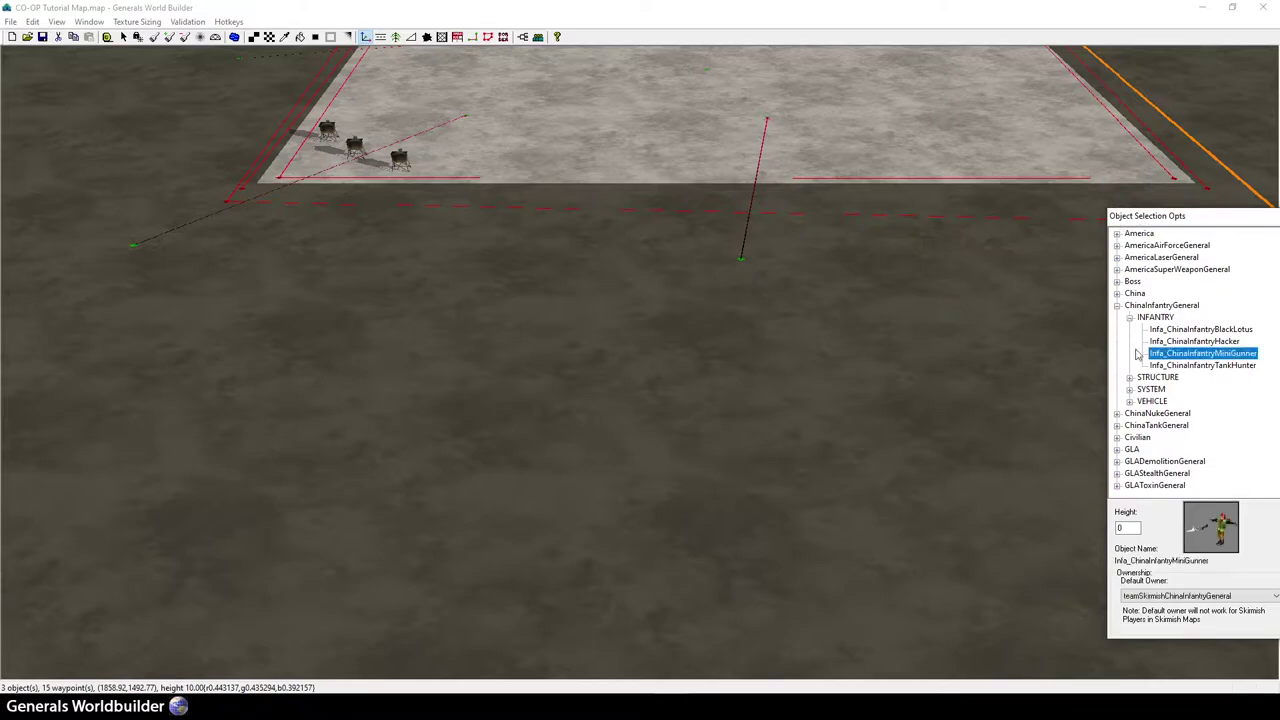
click(1237, 366)
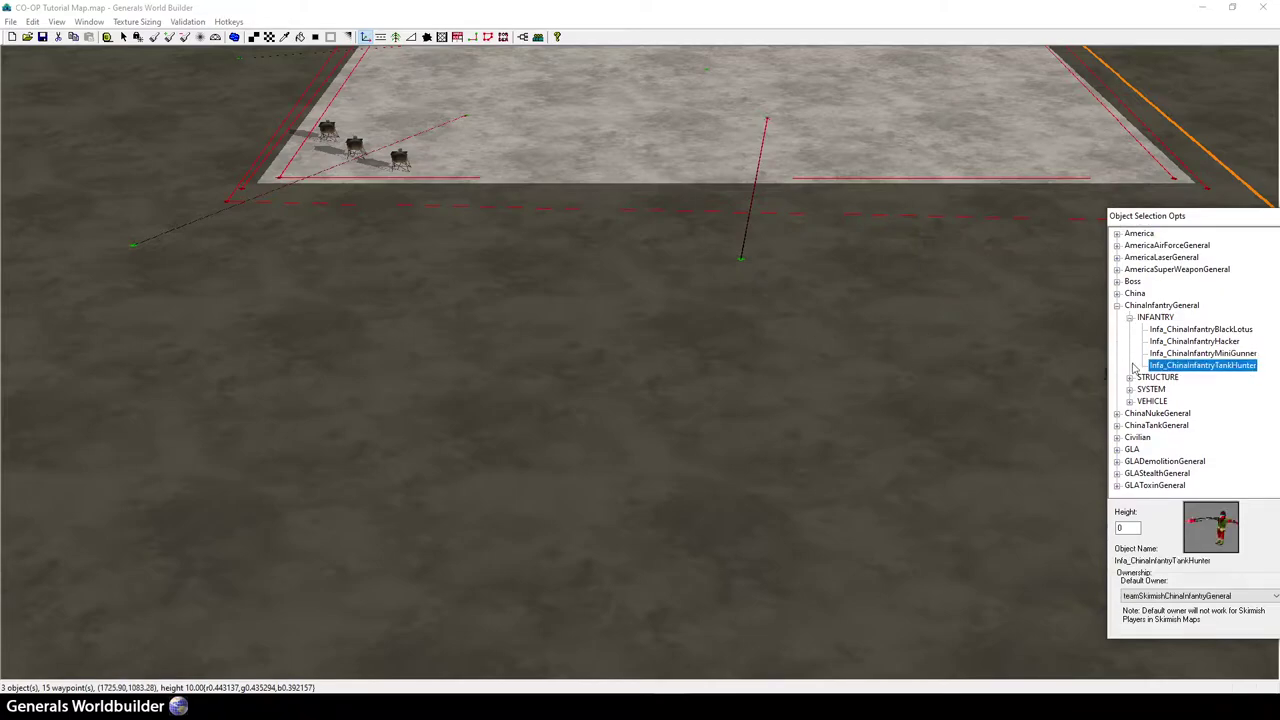
- Set the tank hunter's default owner to teamCompEnemy
click(1127, 597)
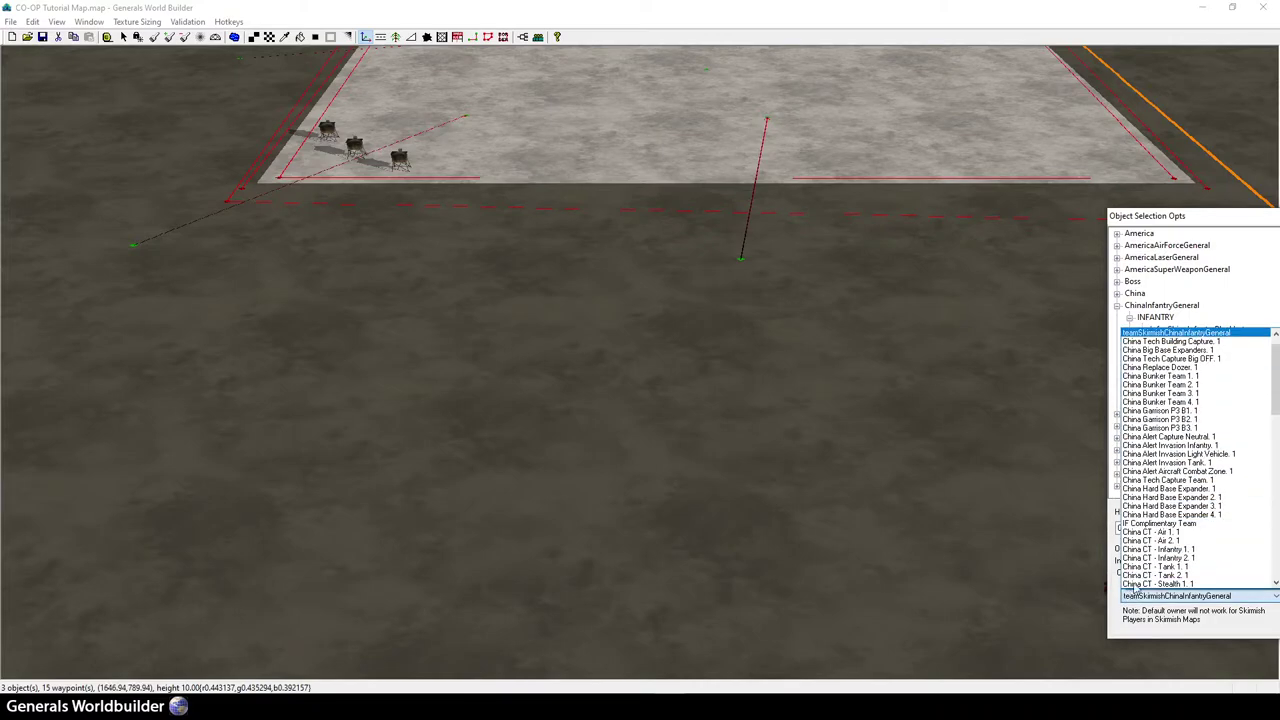
scroll(1193, 513, down, 5)
click(1194, 507)
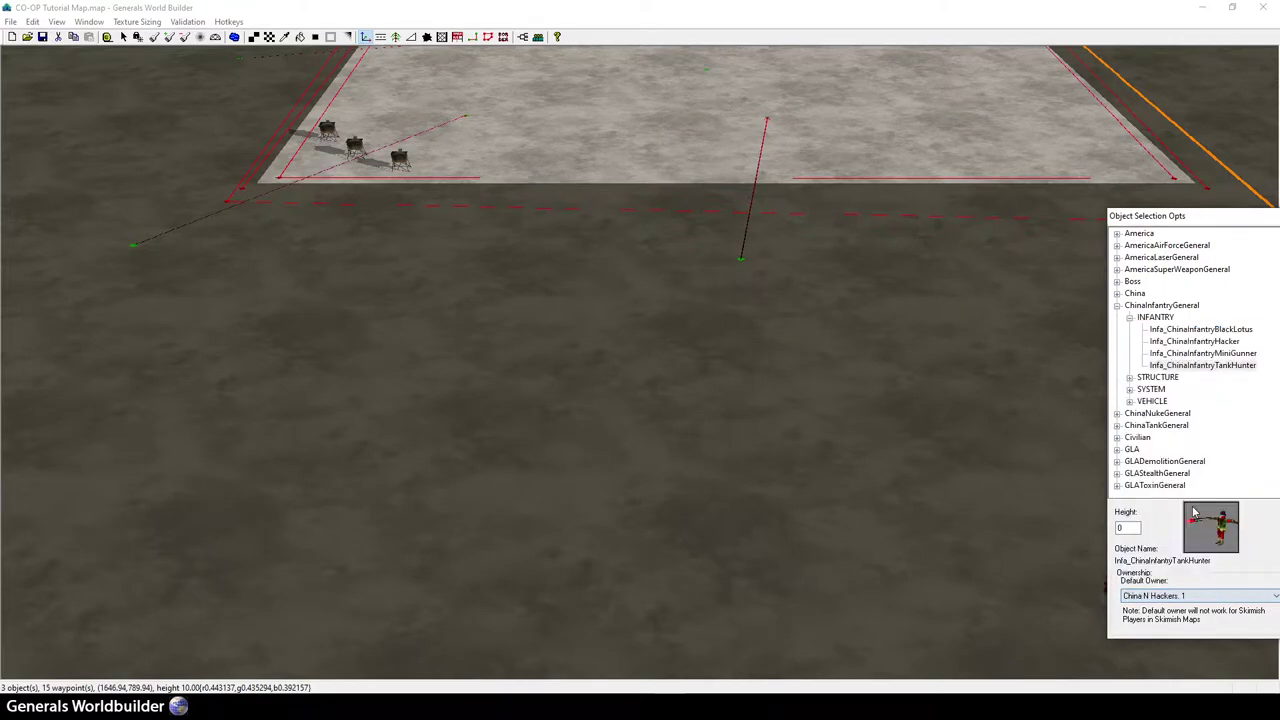
click(1195, 596)
key(t)
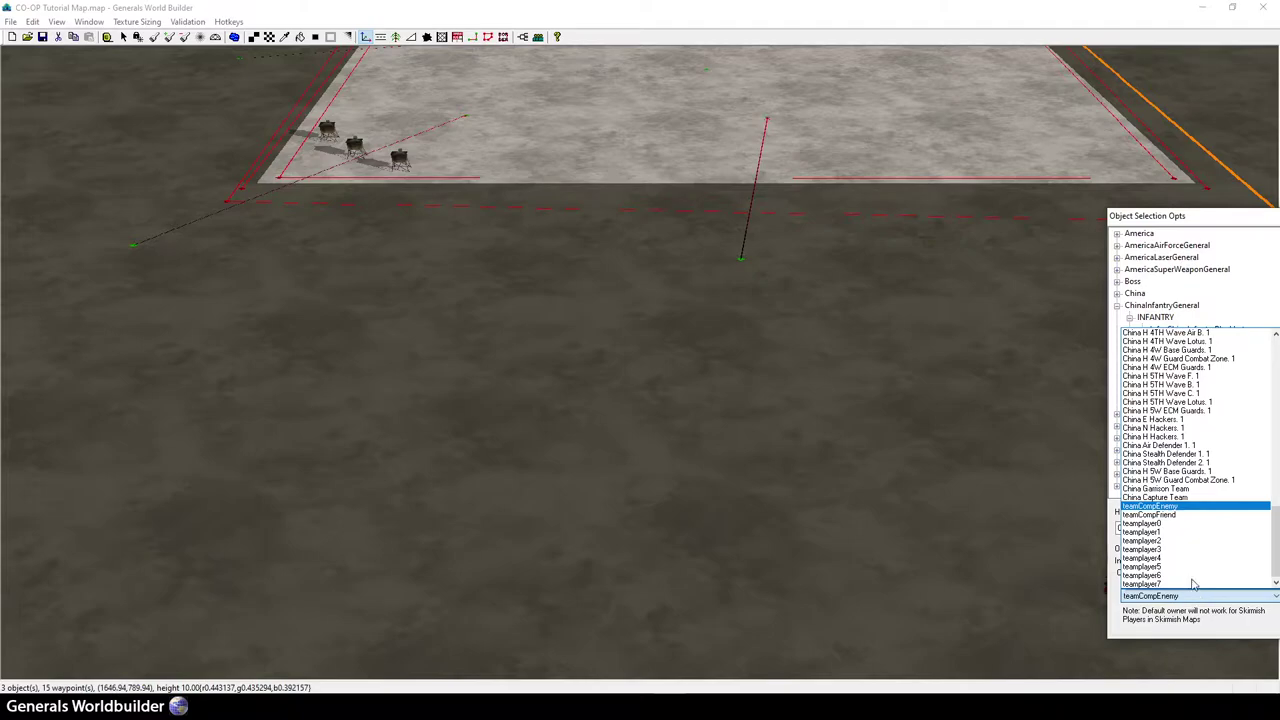
click(1180, 507)
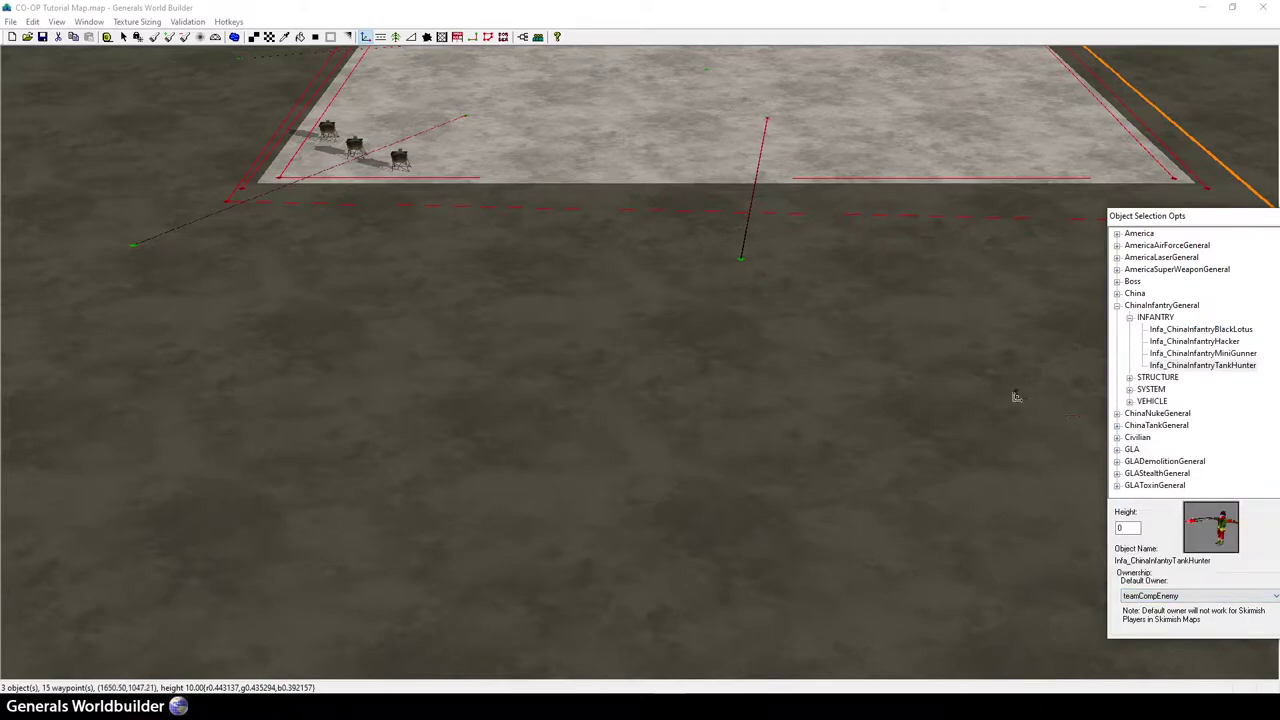
- Place two tank hunters side by side on the dark ground in front of the light paved area
drag(1165, 220, 1099, 185)
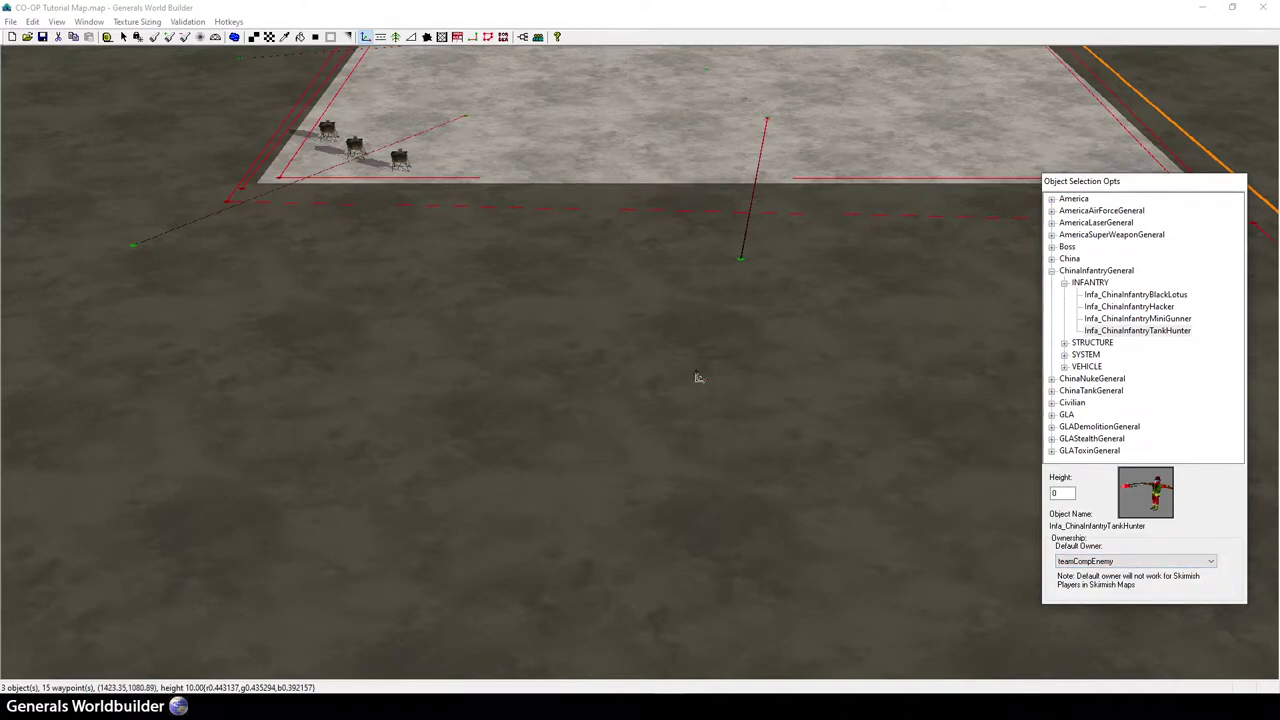
click(603, 408)
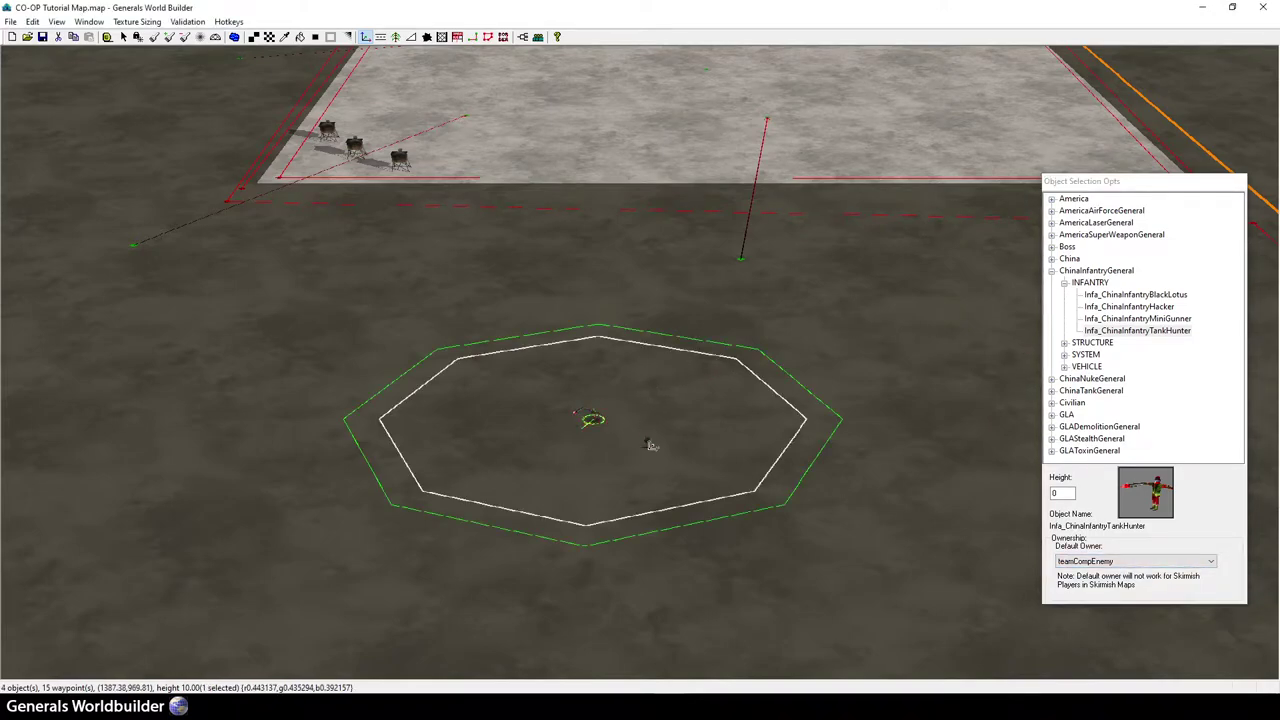
click(650, 445)
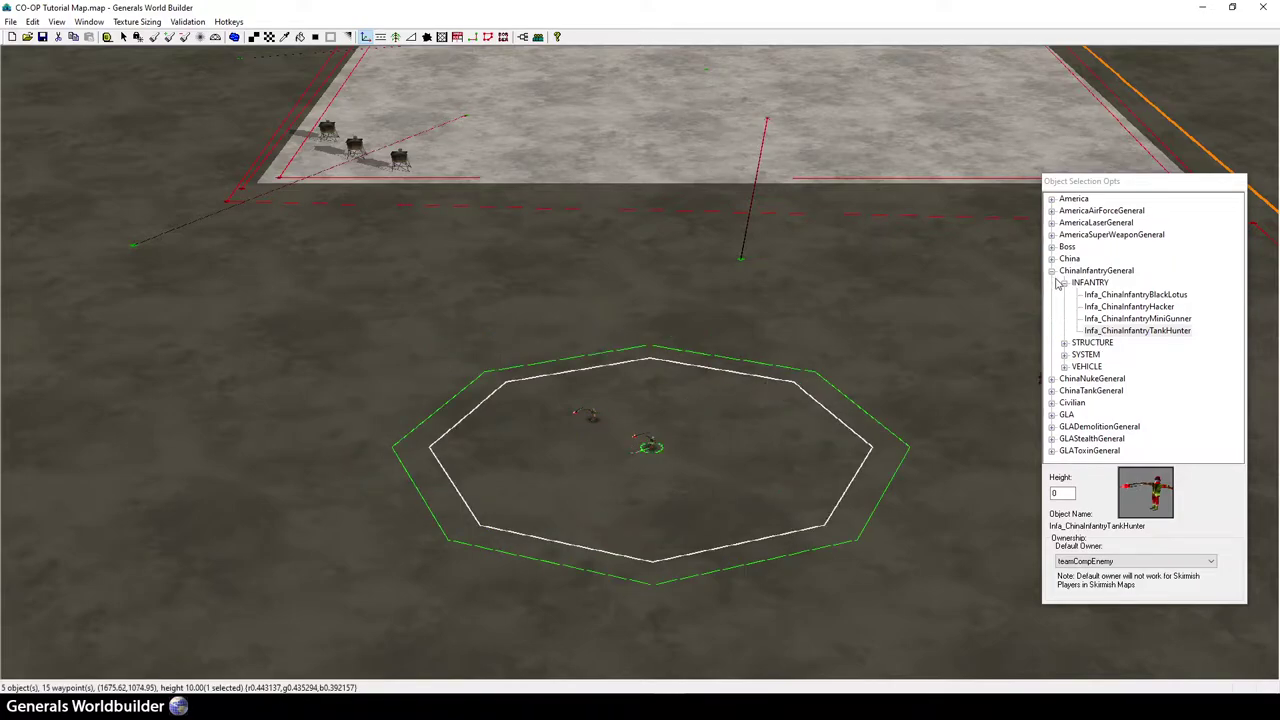
- Place one Infa_ChinaVehicleInfernoCannon owned by teamCompEnemy beside the two tank hunters, facing the same way
click(1064, 366)
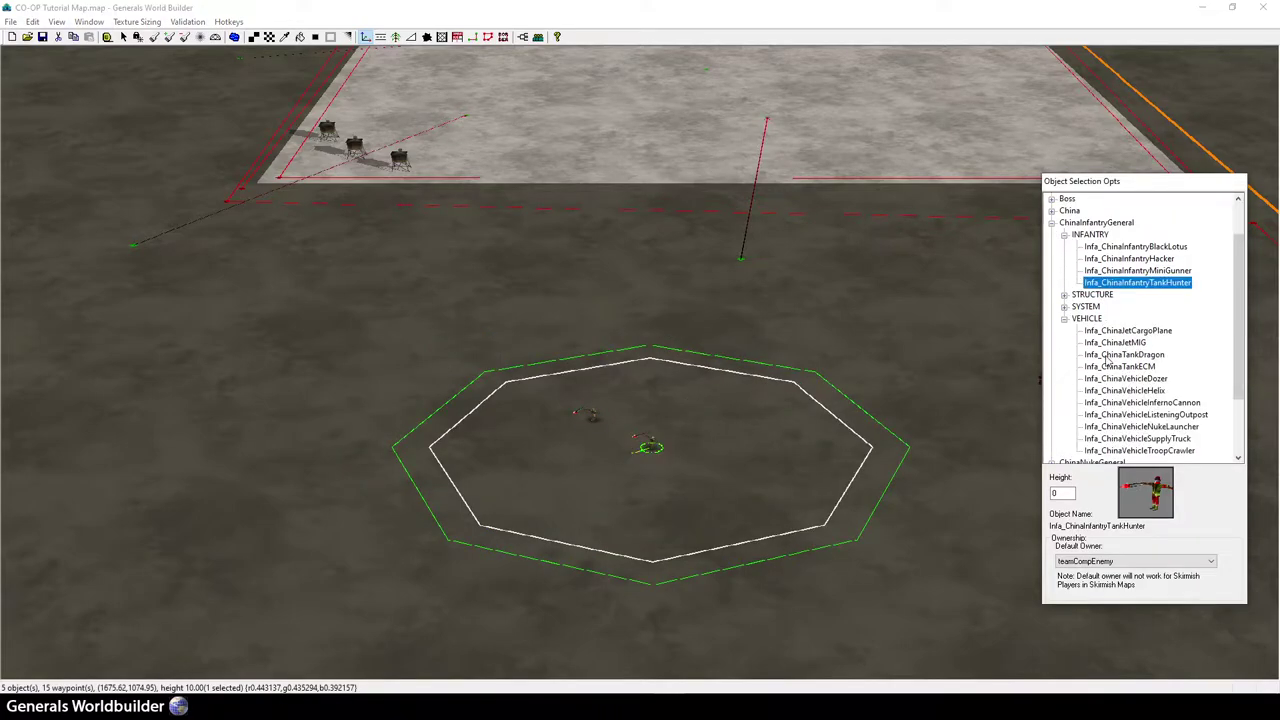
click(1160, 402)
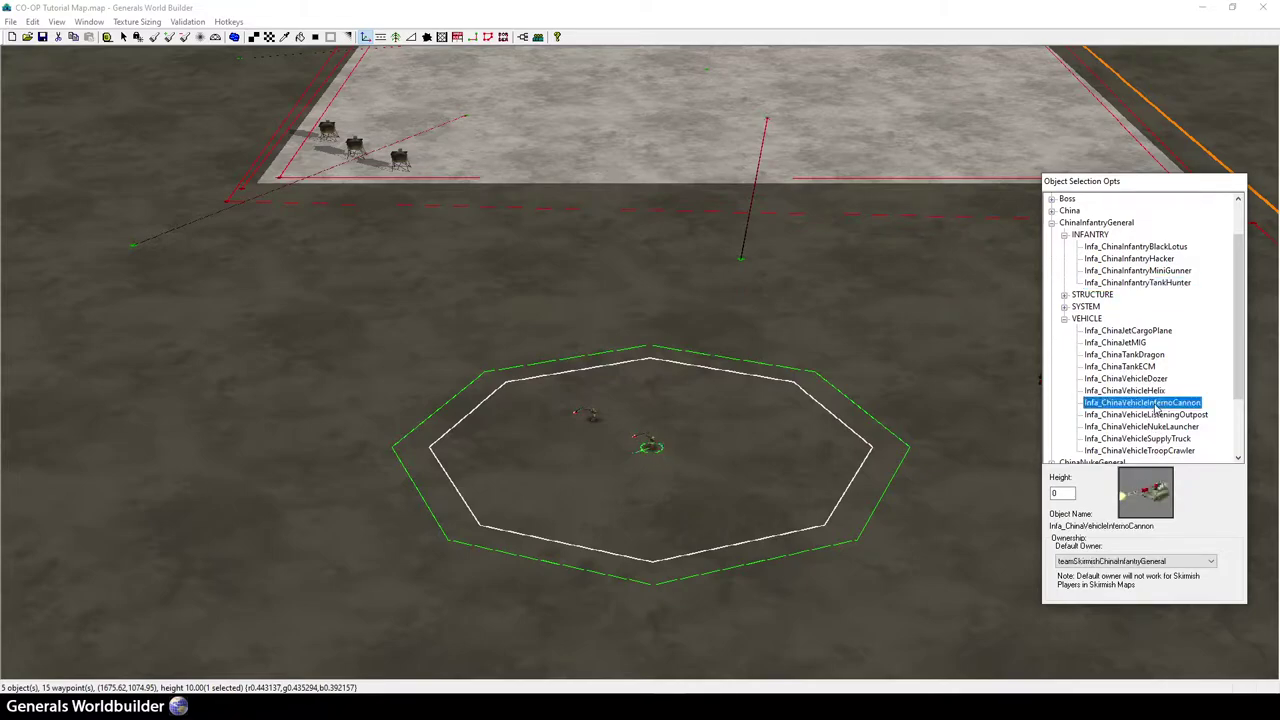
click(1103, 562)
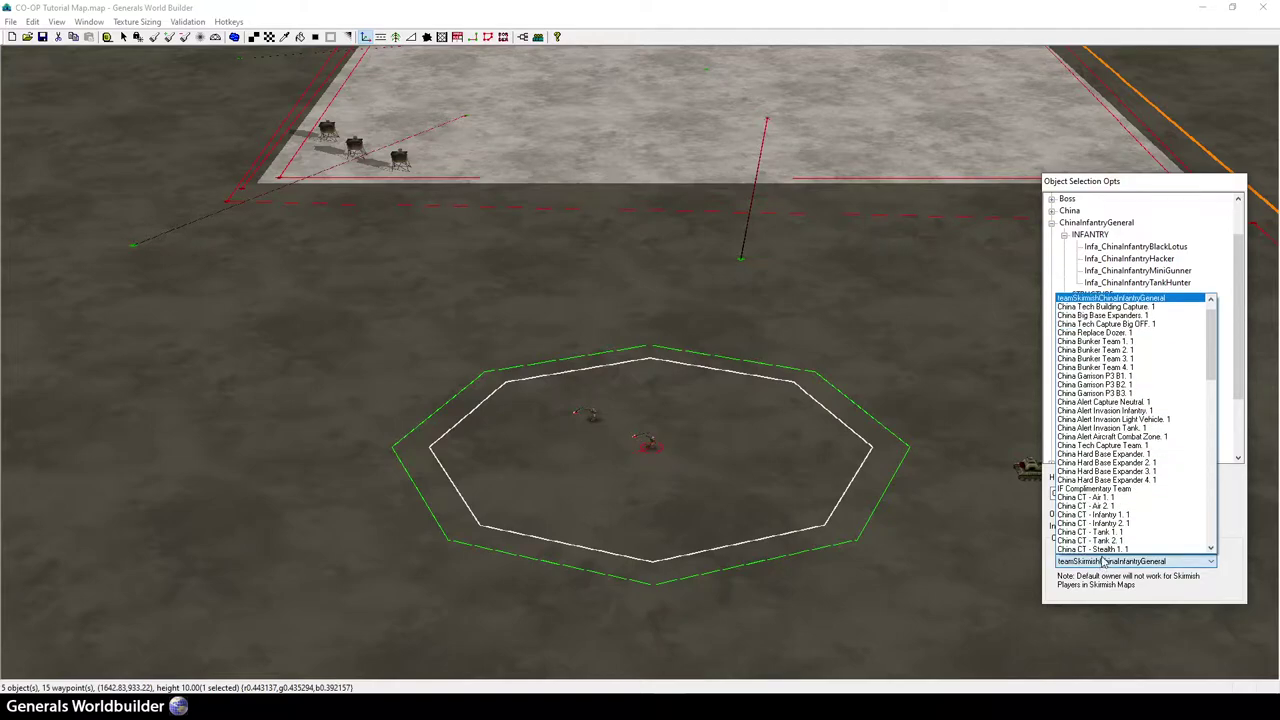
key(End)
click(1104, 551)
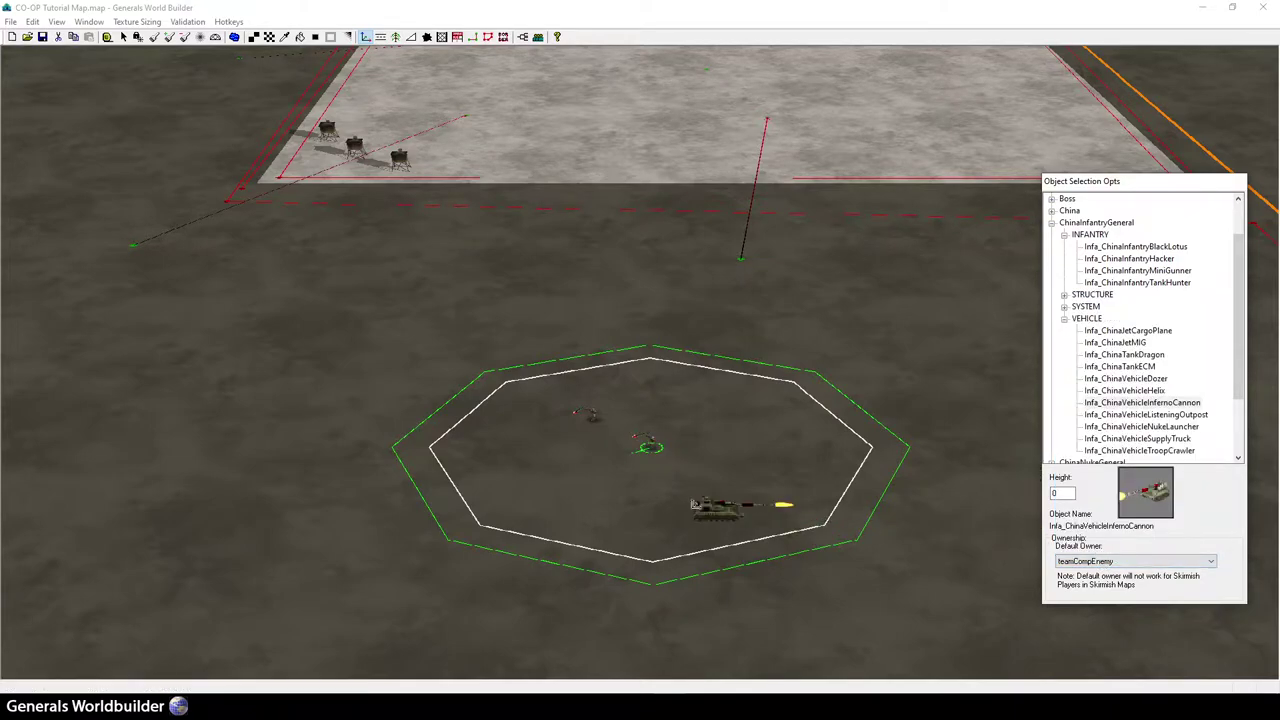
click(497, 395)
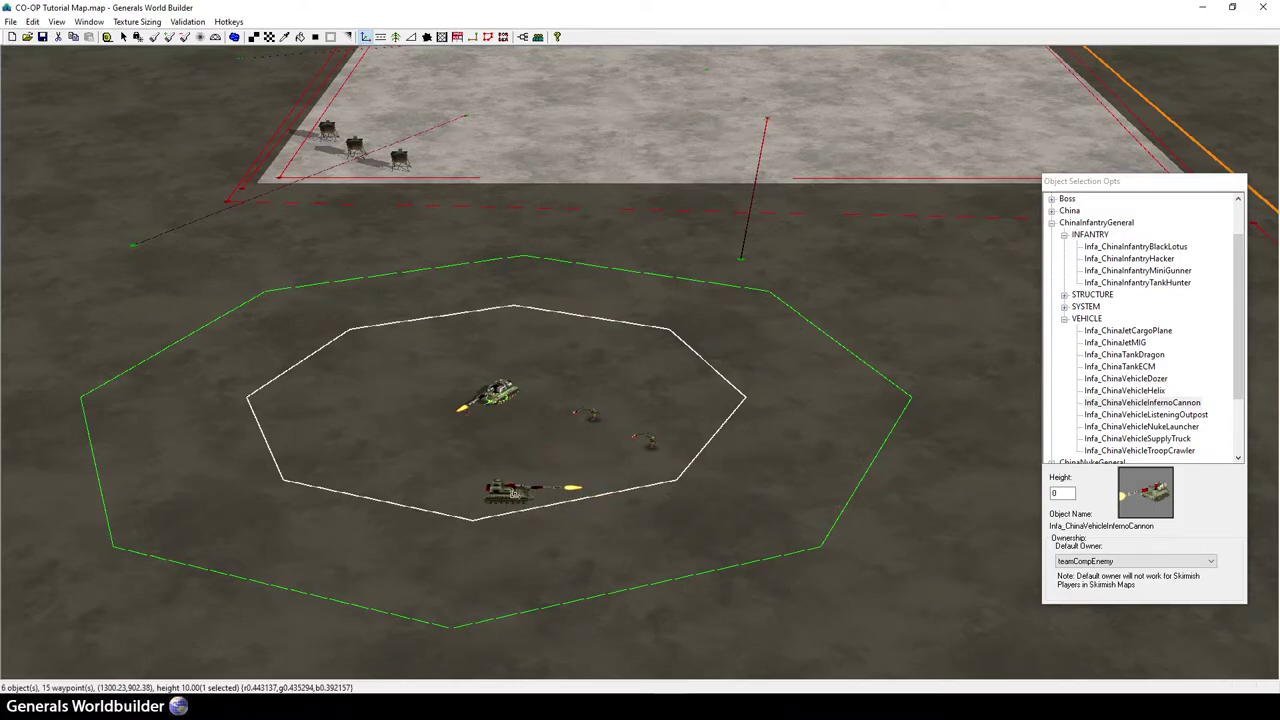
key(Escape)
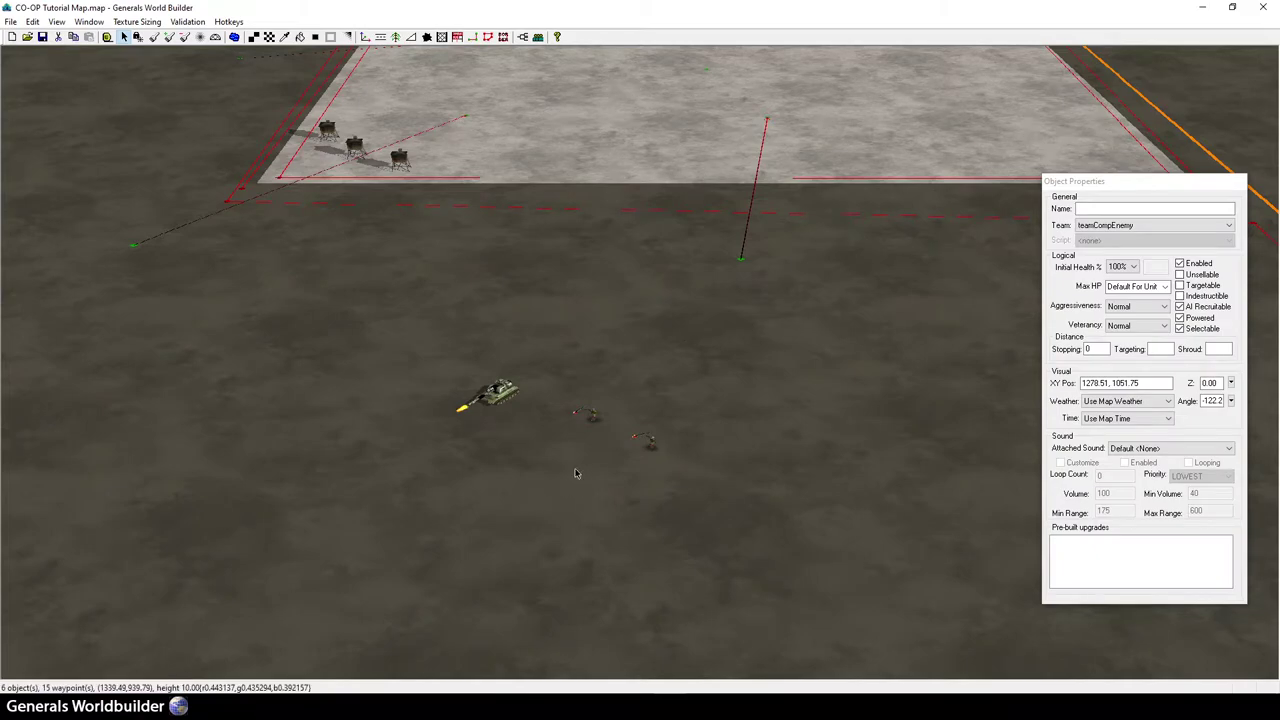
- Name the Inferno Cannon CE_Tank01 and the two tank hunters CE_INF_01 and CE_INF_02
click(500, 392)
click(1098, 208)
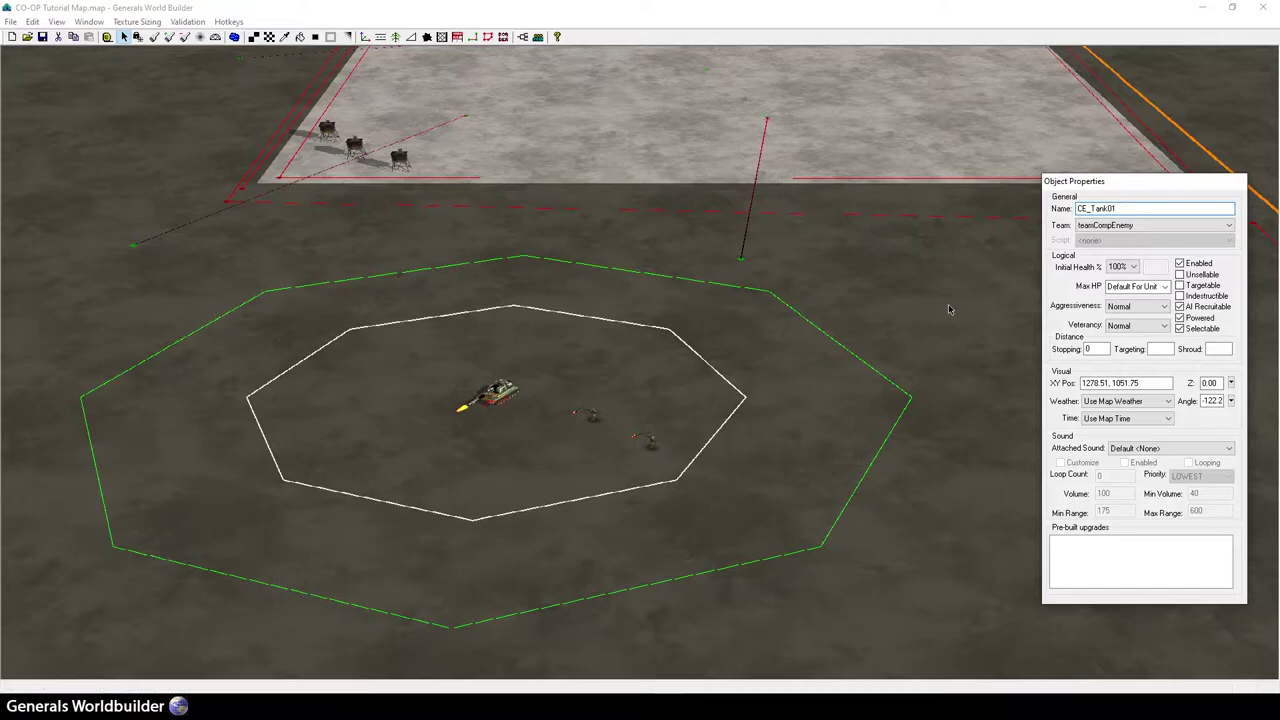
click(592, 415)
click(1093, 208)
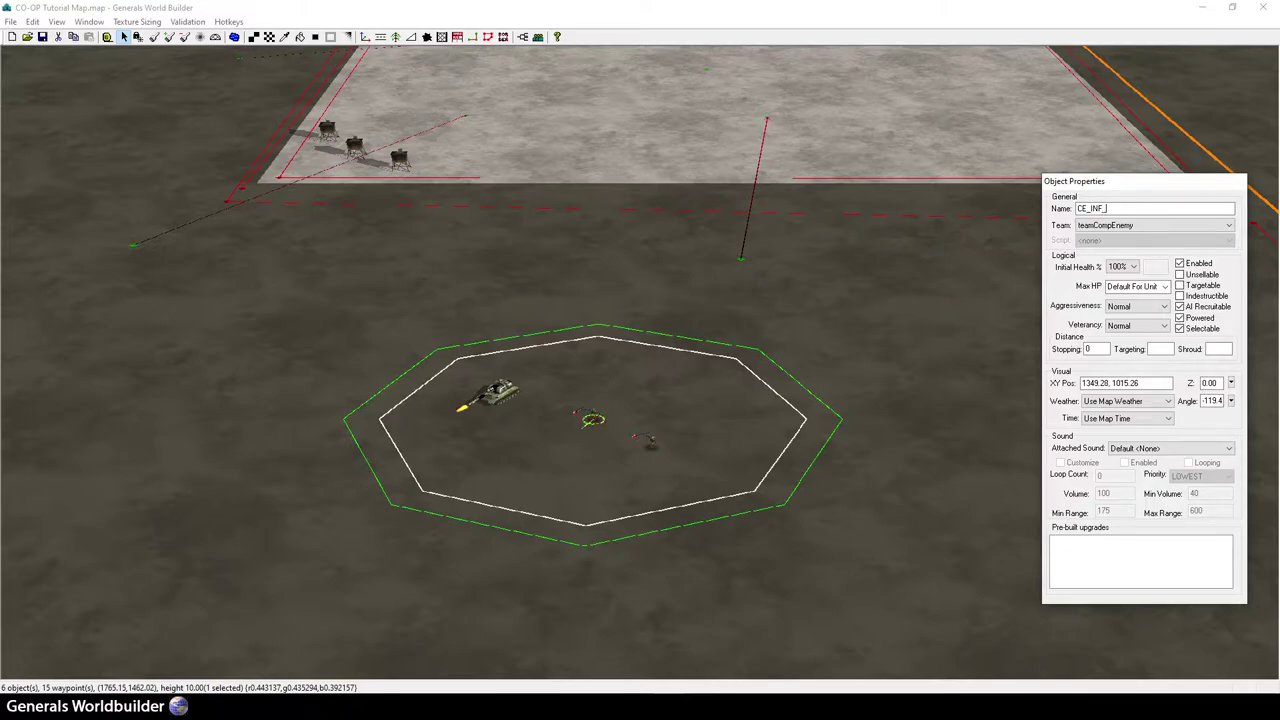
click(650, 442)
click(1098, 207)
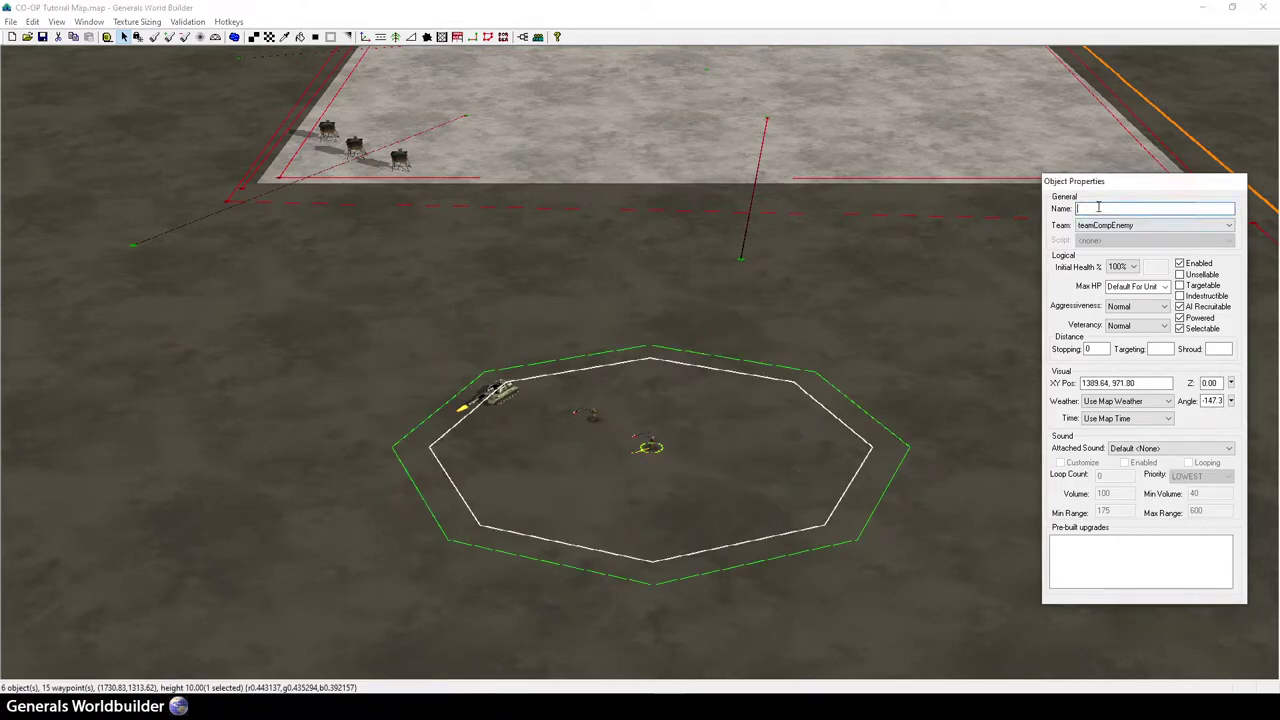
text(CE_INF_02)
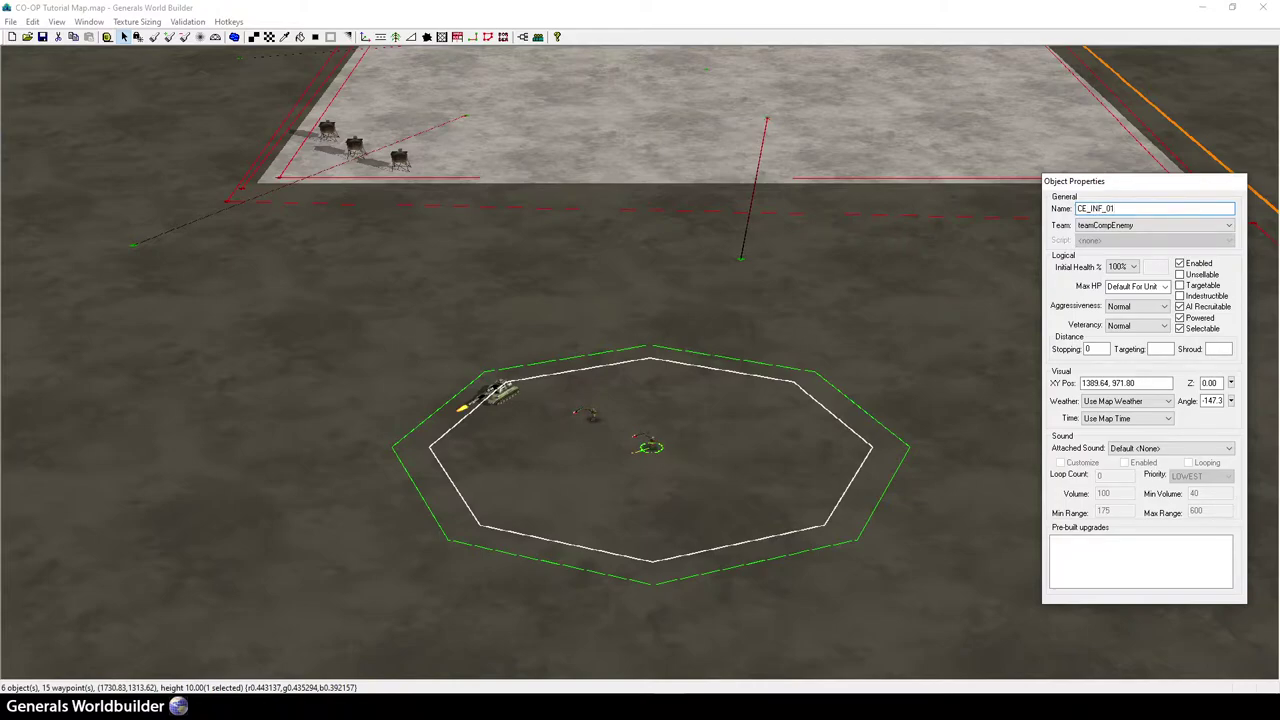
- Rename the Inferno Cannon as CE_Tank_01
click(505, 395)
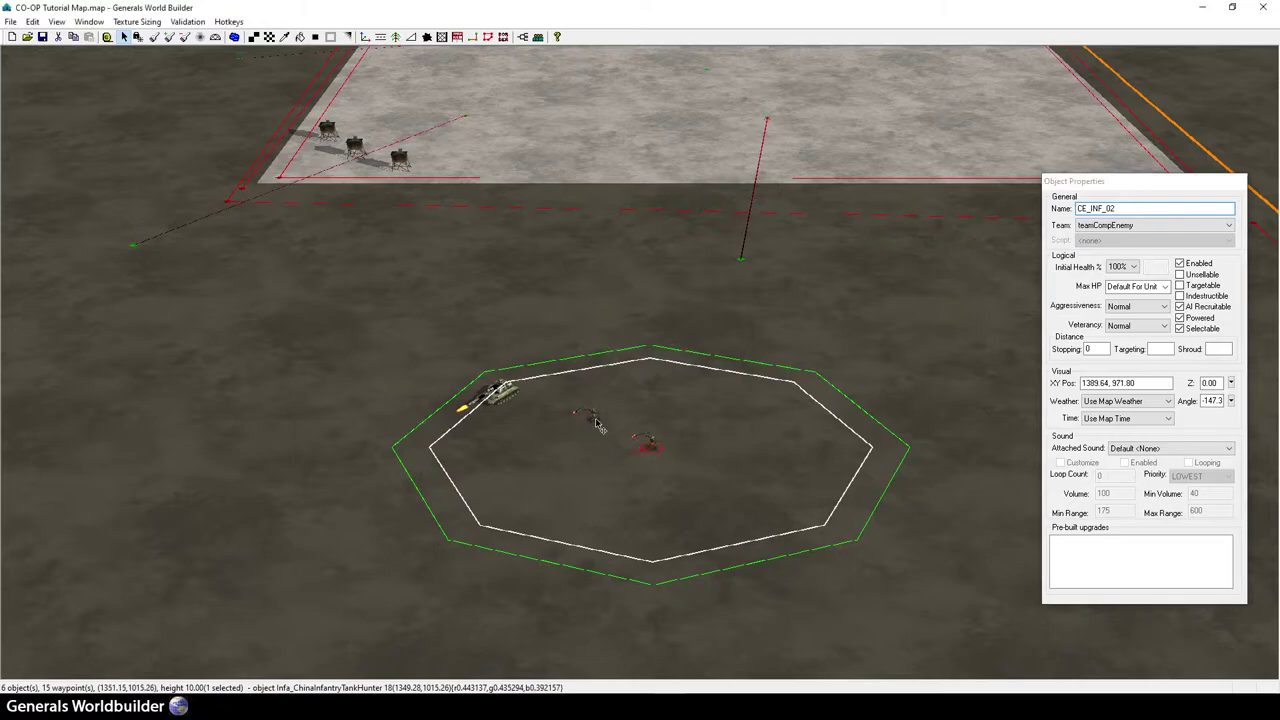
click(510, 397)
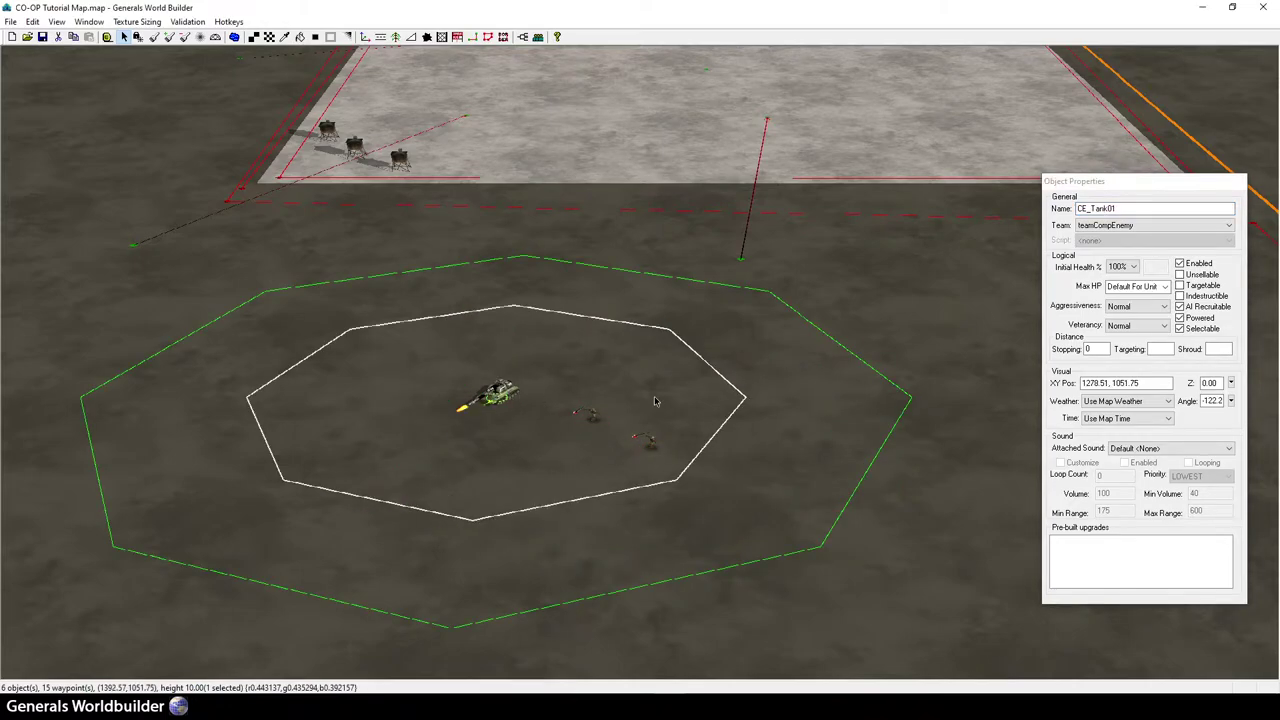
click(1102, 208)
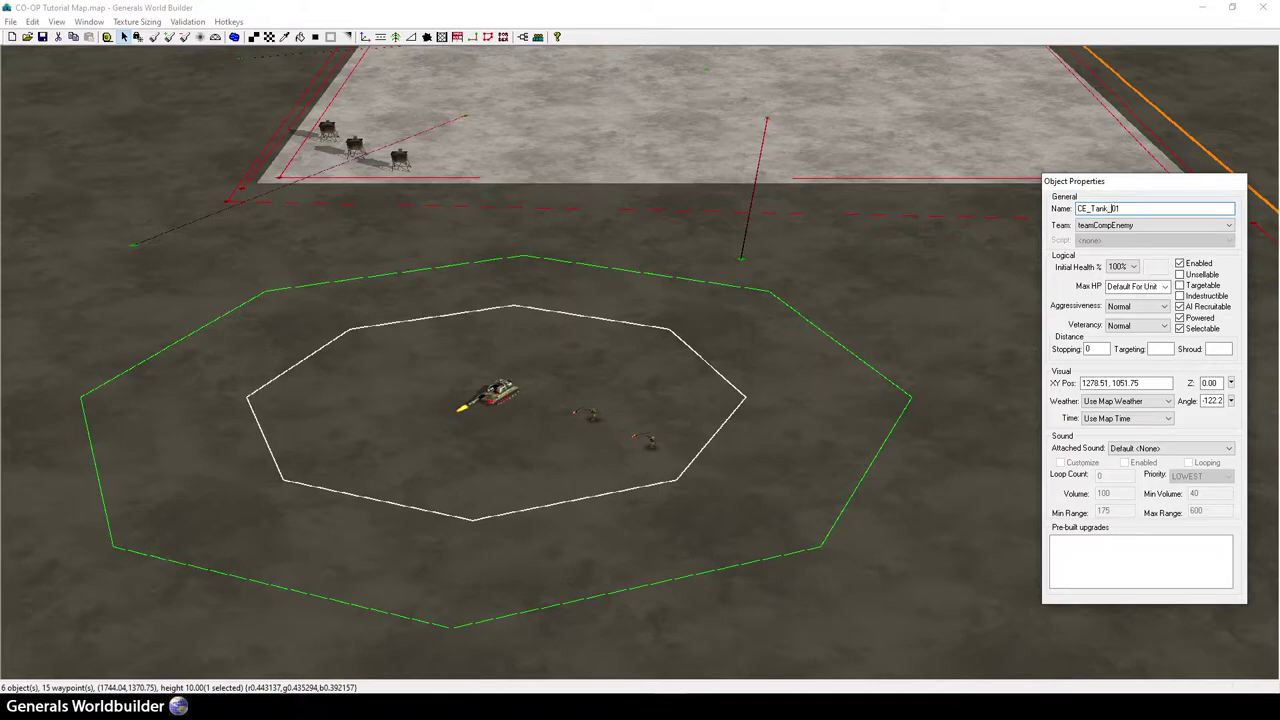
- Check the names of the placed tank hunters and the Inferno Cannon, and clear the selection
click(592, 426)
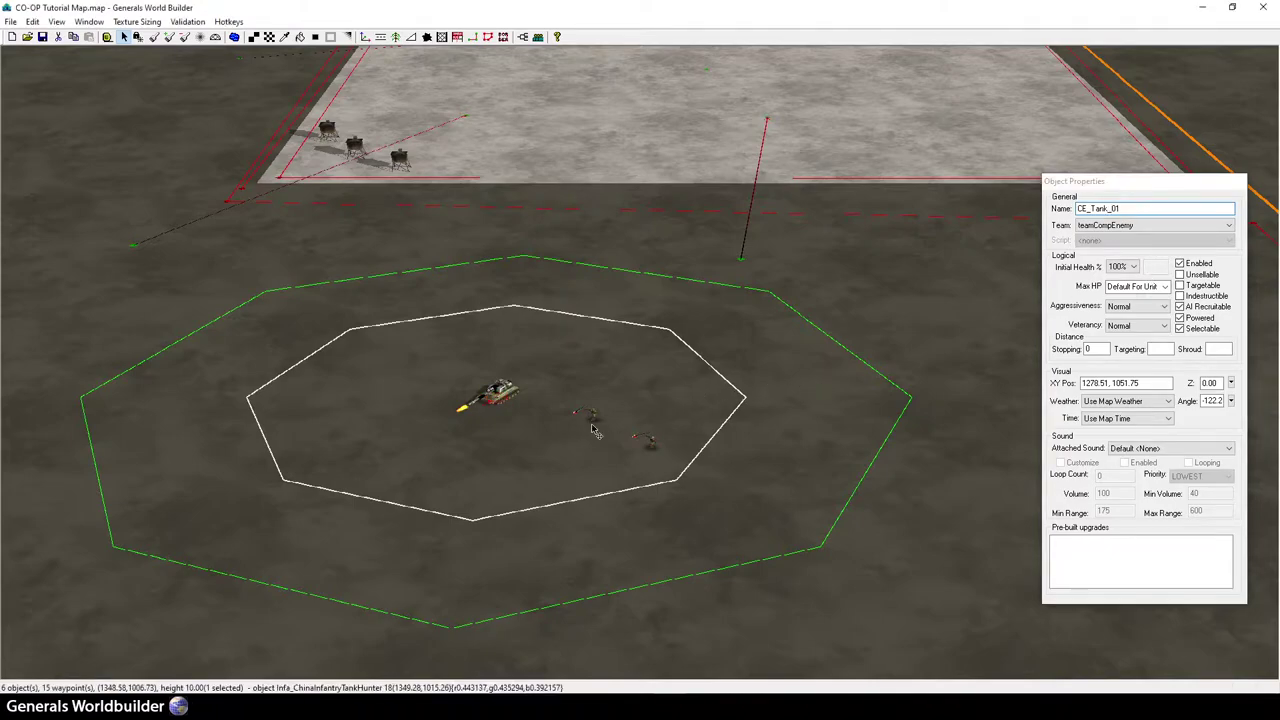
click(662, 451)
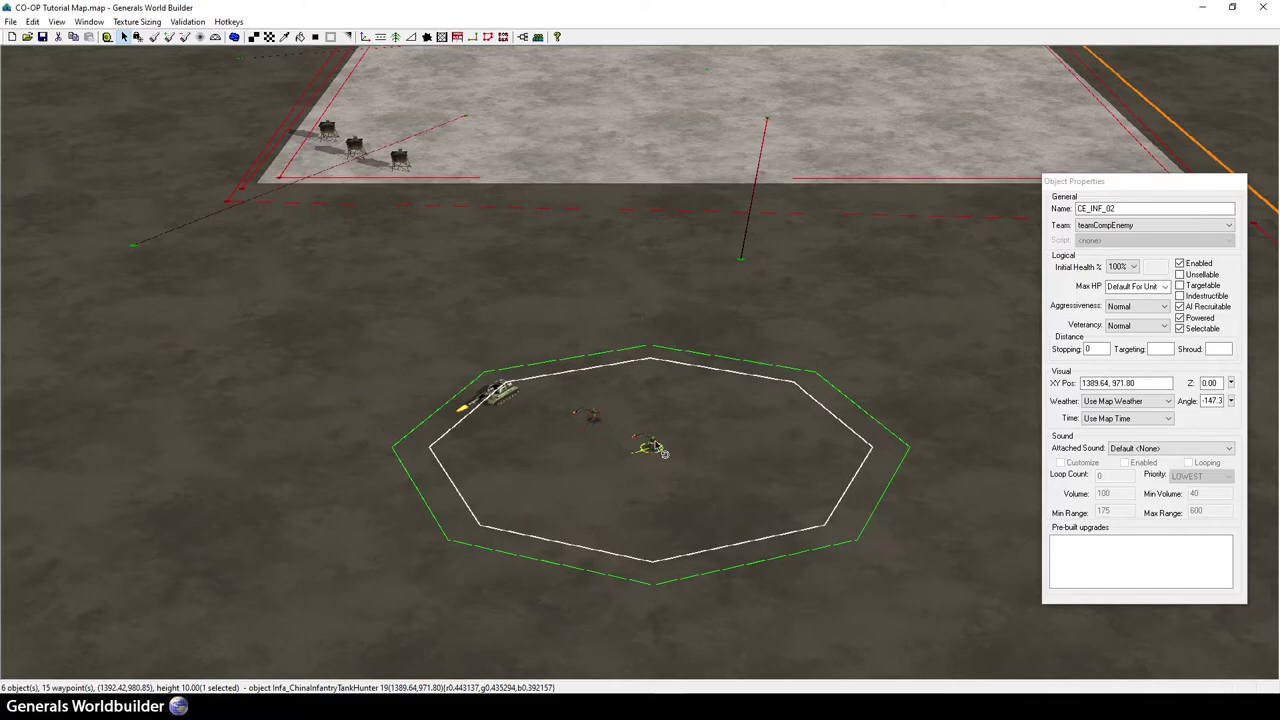
click(519, 402)
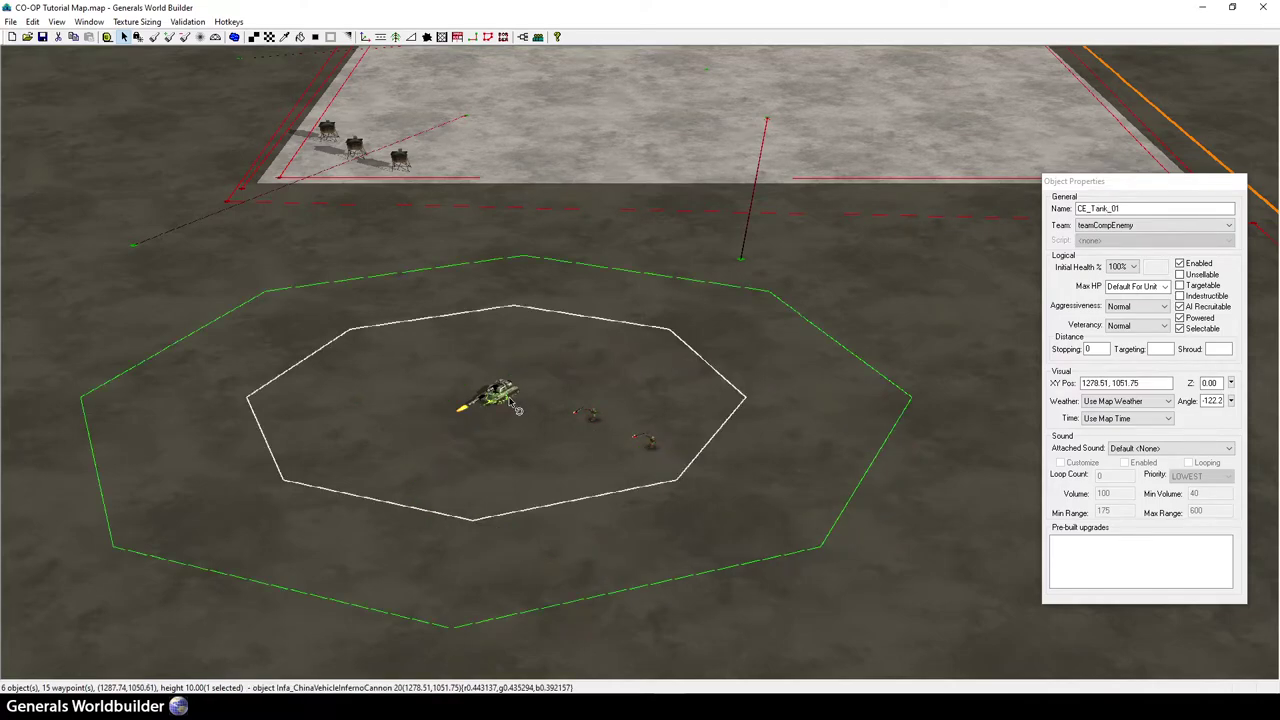
click(569, 421)
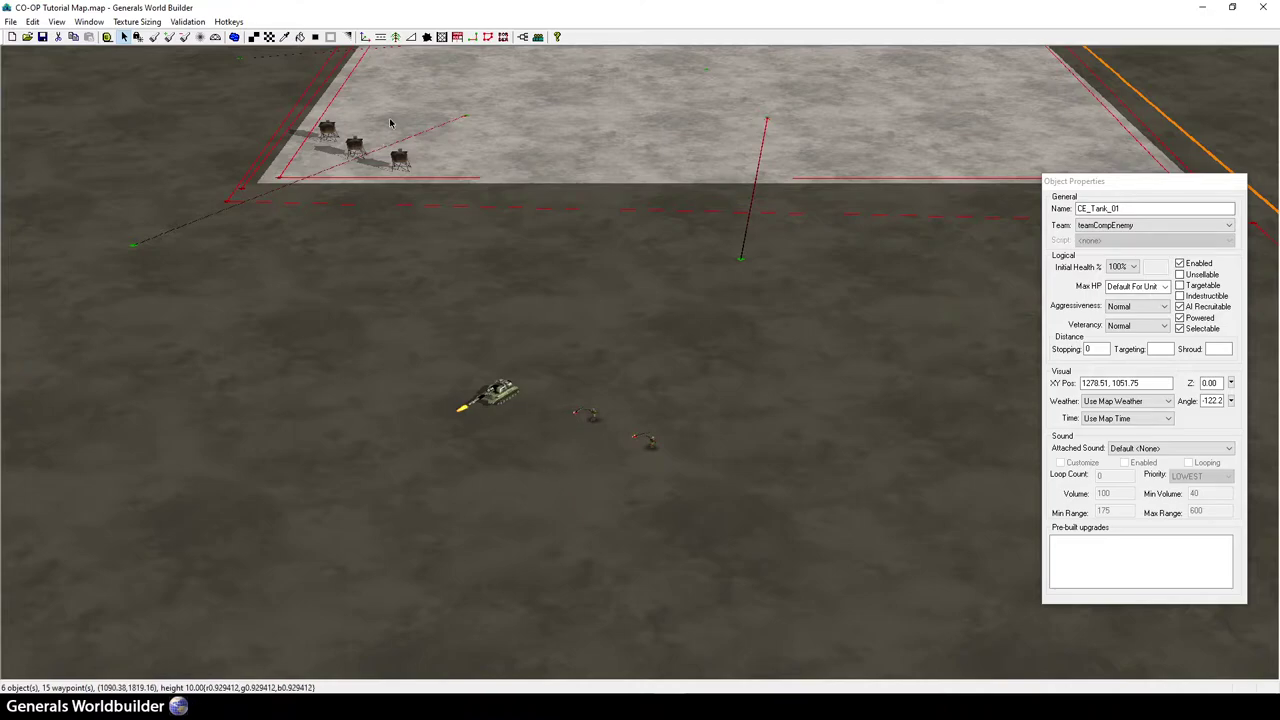
- Open the build list for the side CompEnemy="InfantryPartisans" and arrange its window and the unit picker clear of the building area
click(456, 37)
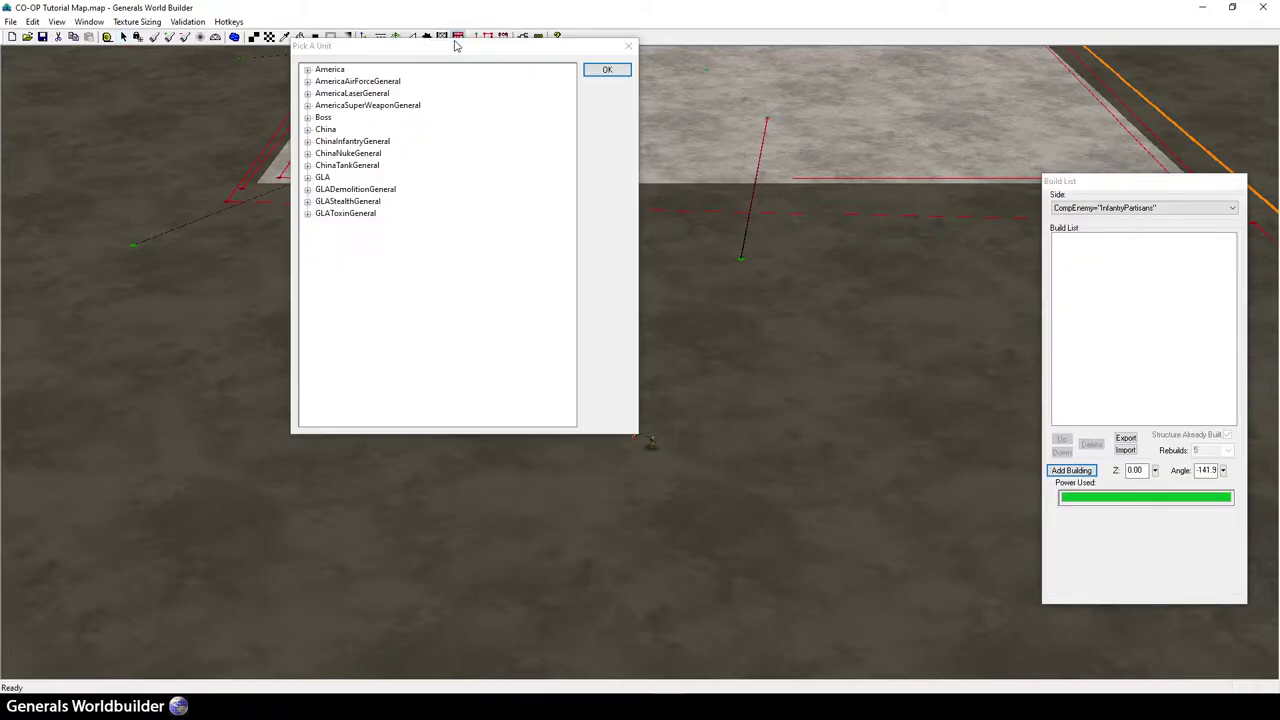
drag(430, 50, 436, 77)
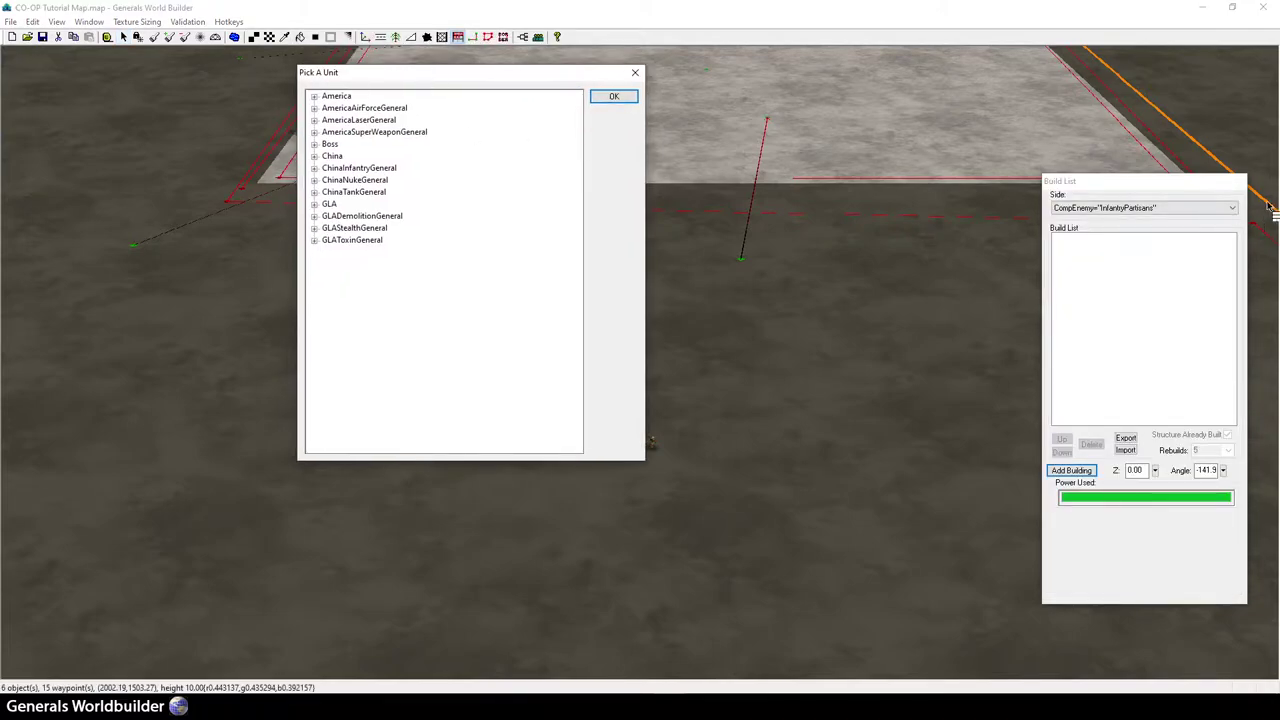
drag(1092, 182, 708, 75)
click(735, 98)
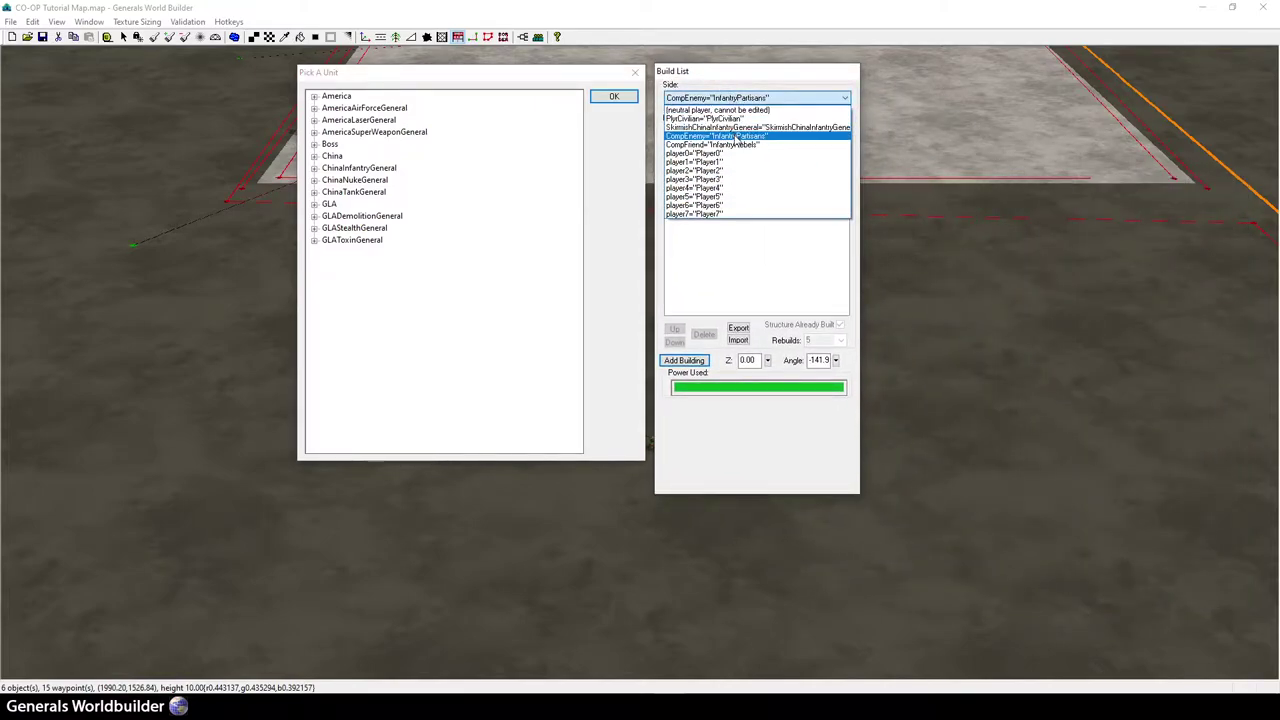
click(737, 137)
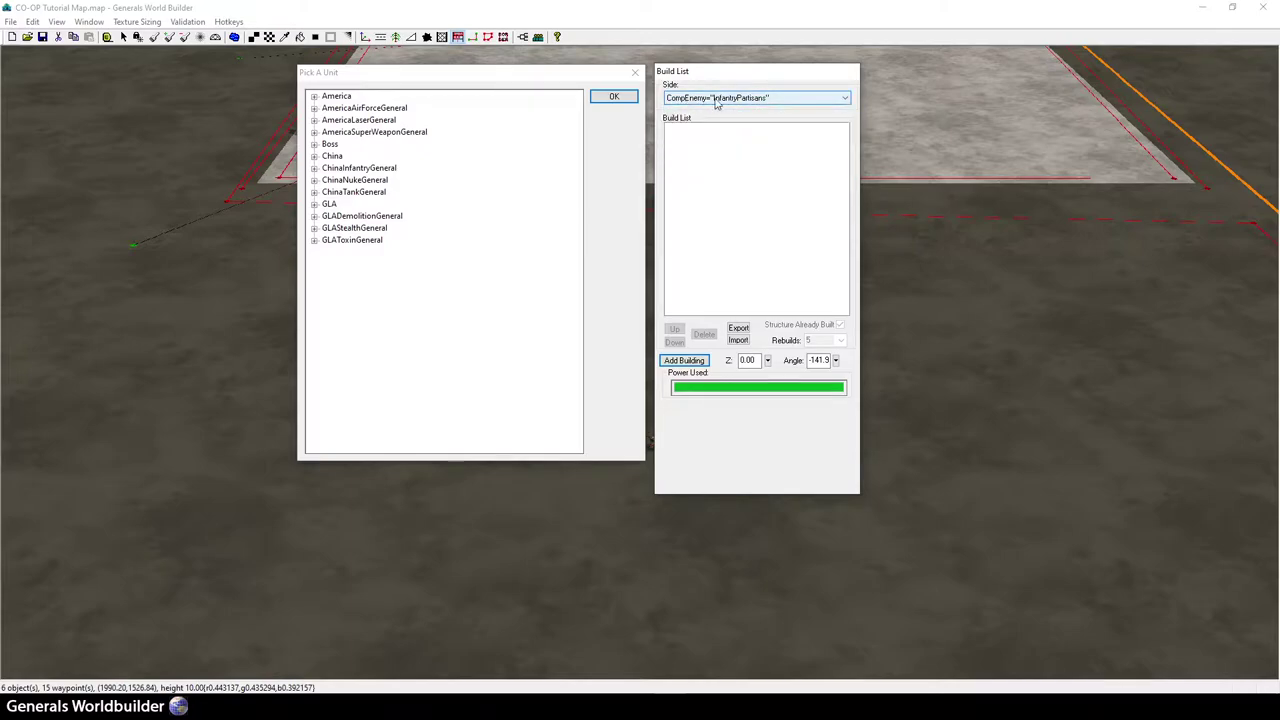
click(457, 109)
drag(740, 77, 249, 183)
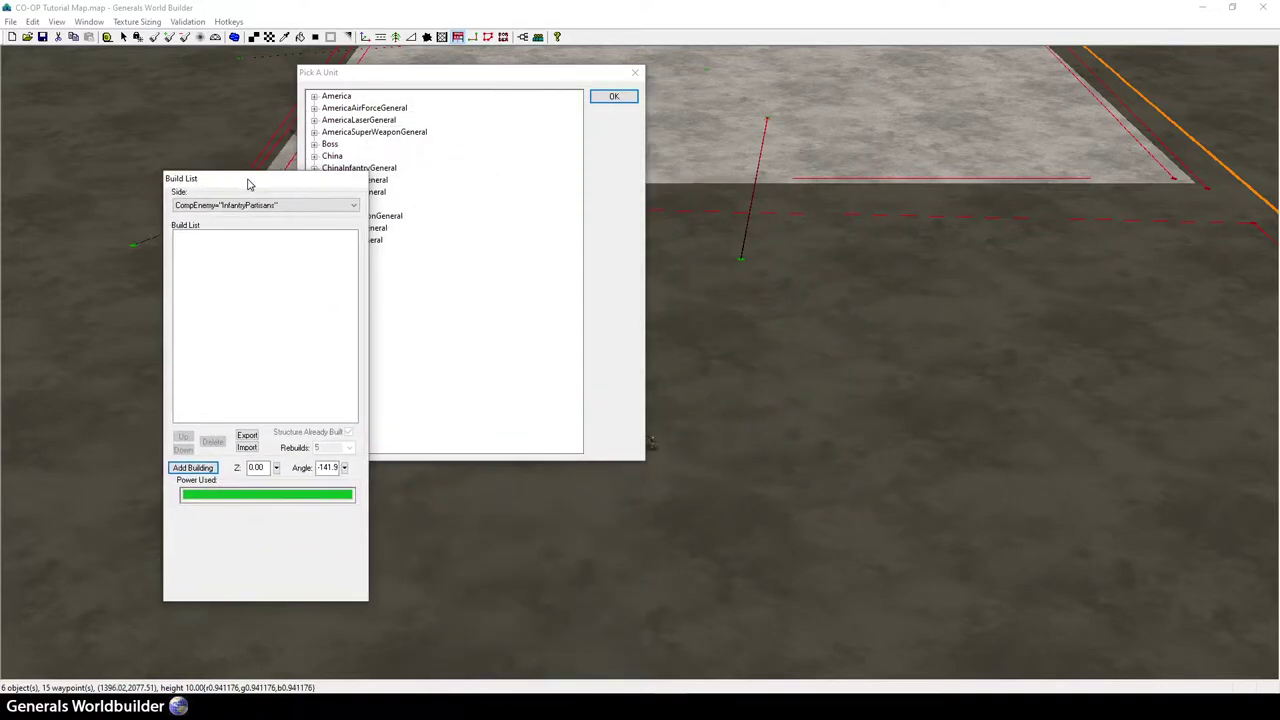
- Add Infa_ChinaCommandCenter from the ChinaInfantryGeneral structures to the build list, placing it on the open ground behind the tank hunters
click(215, 467)
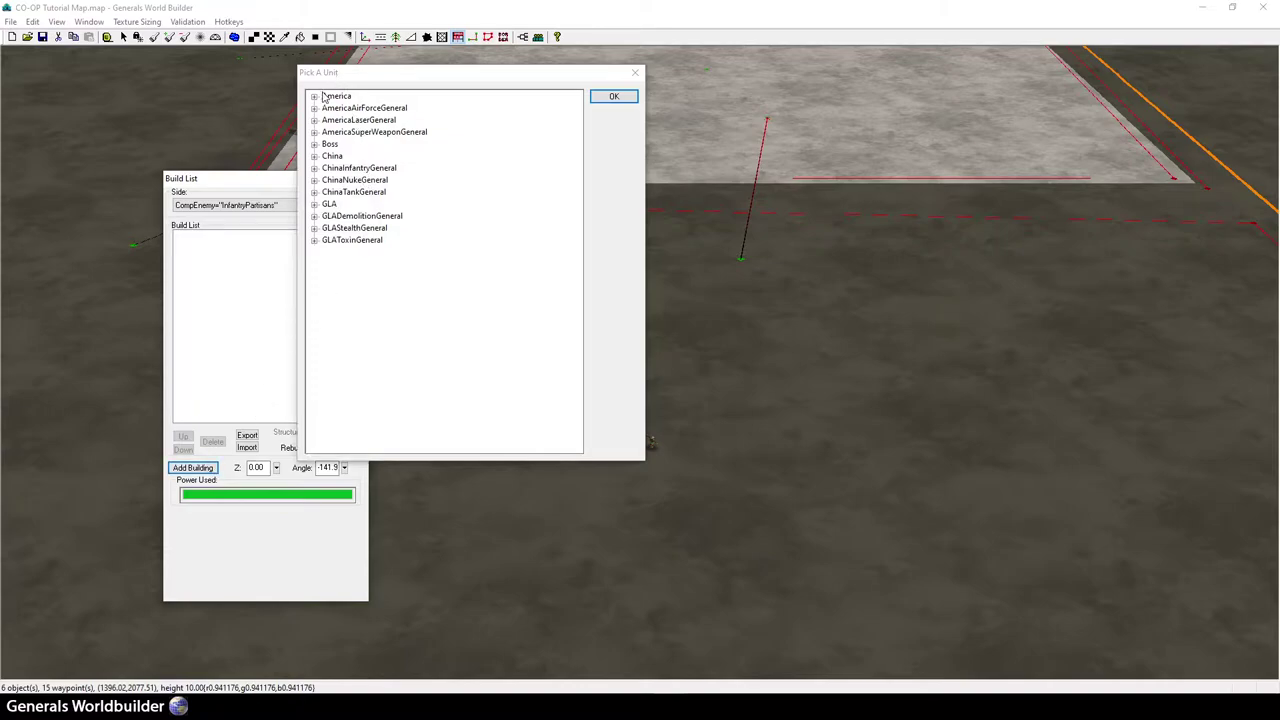
click(314, 168)
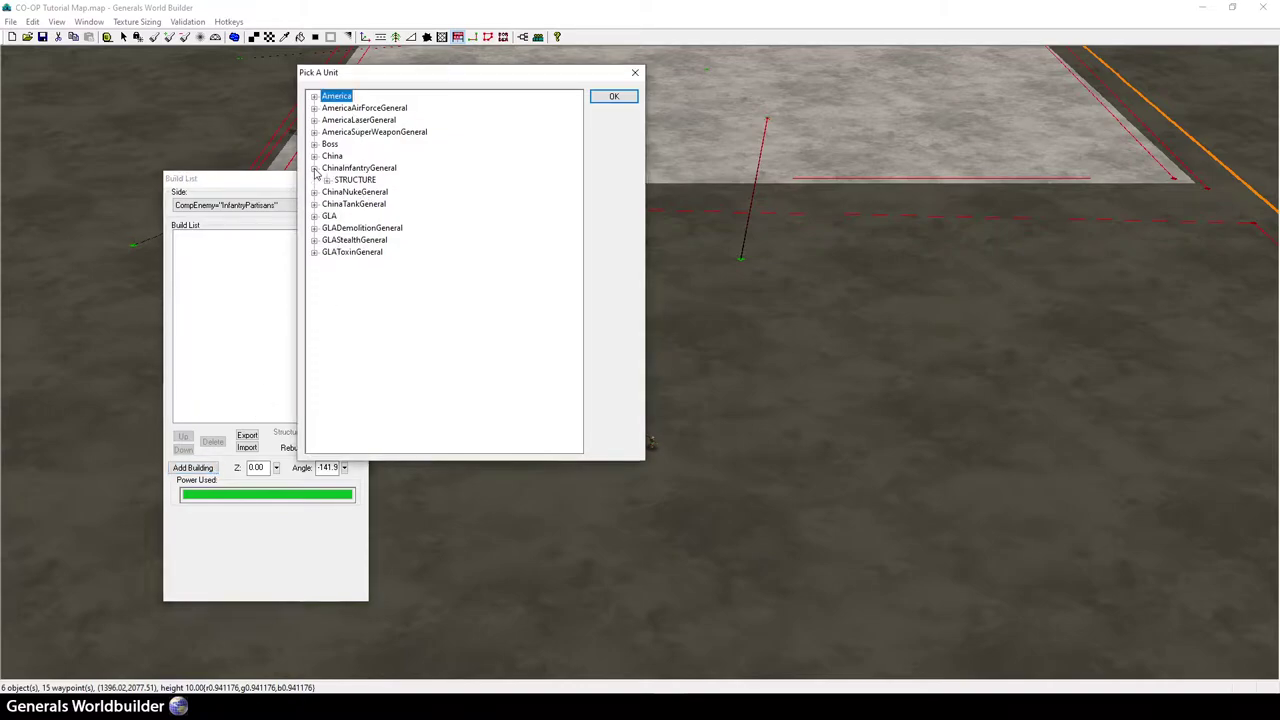
click(326, 180)
click(405, 229)
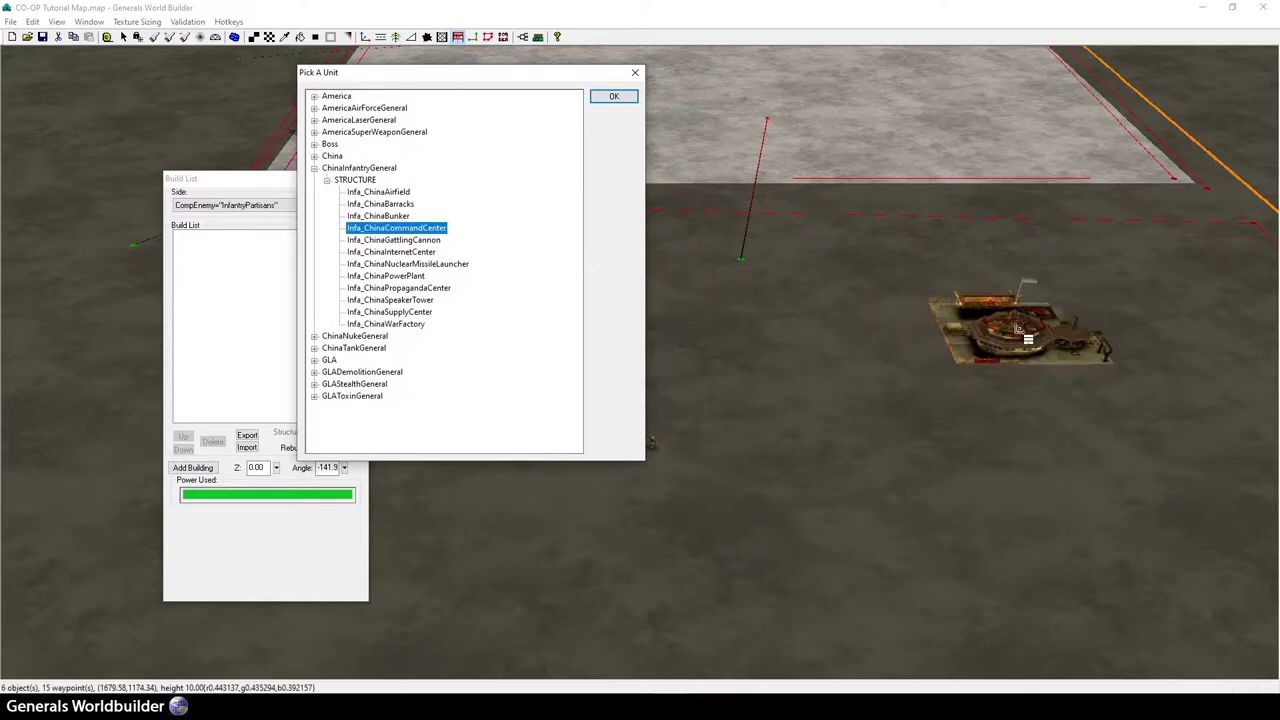
click(1003, 358)
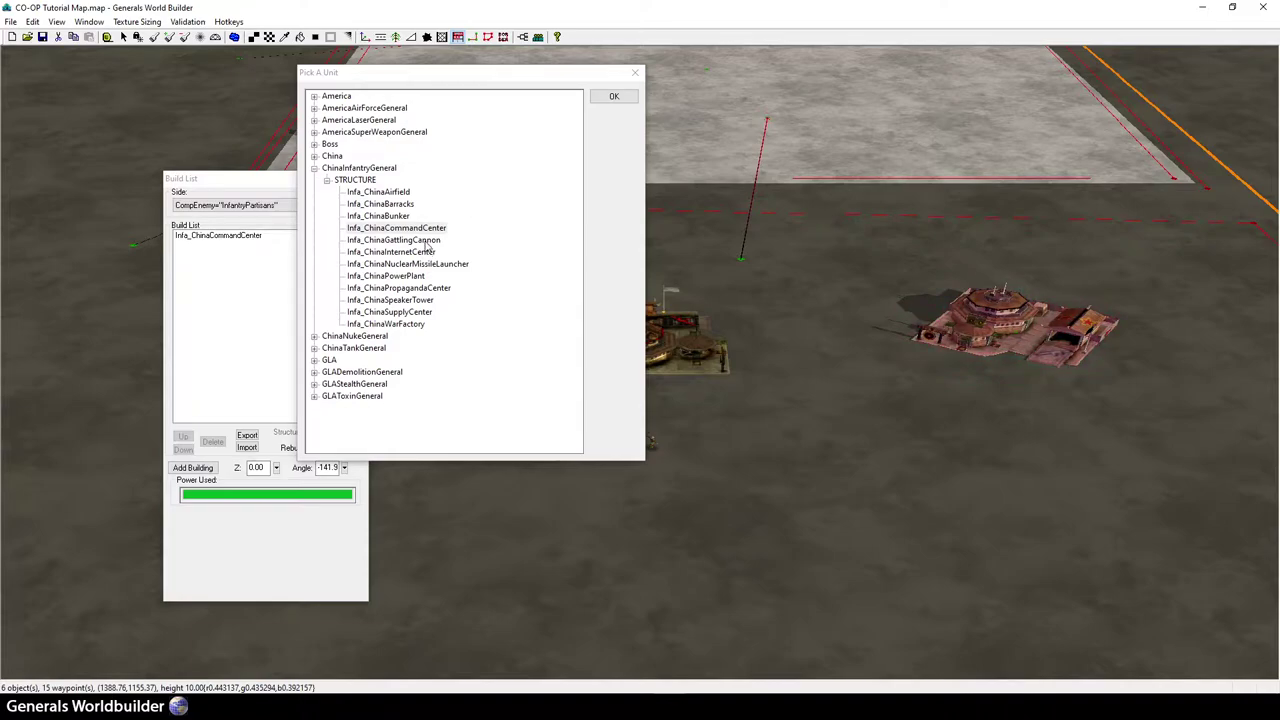
- Add Infa_ChinaPowerPlant beside the Command Center and Infa_ChinaBarracks in front of it to the build list
click(426, 241)
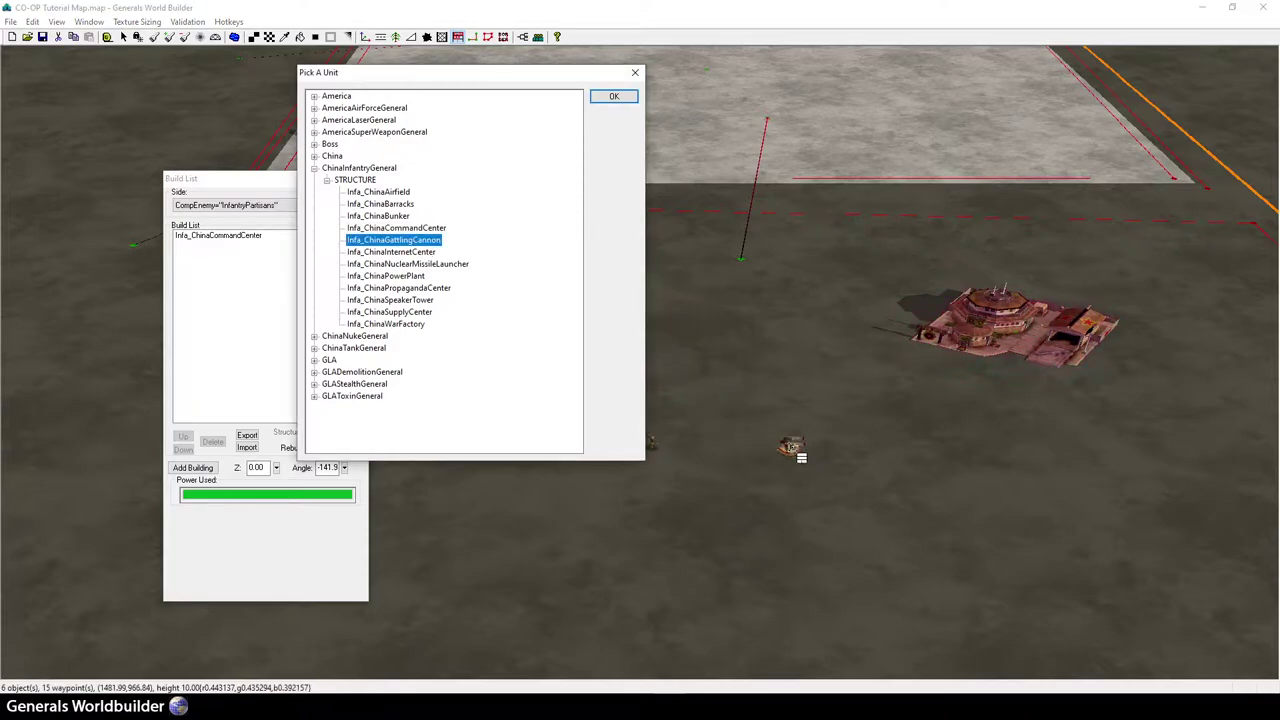
click(420, 276)
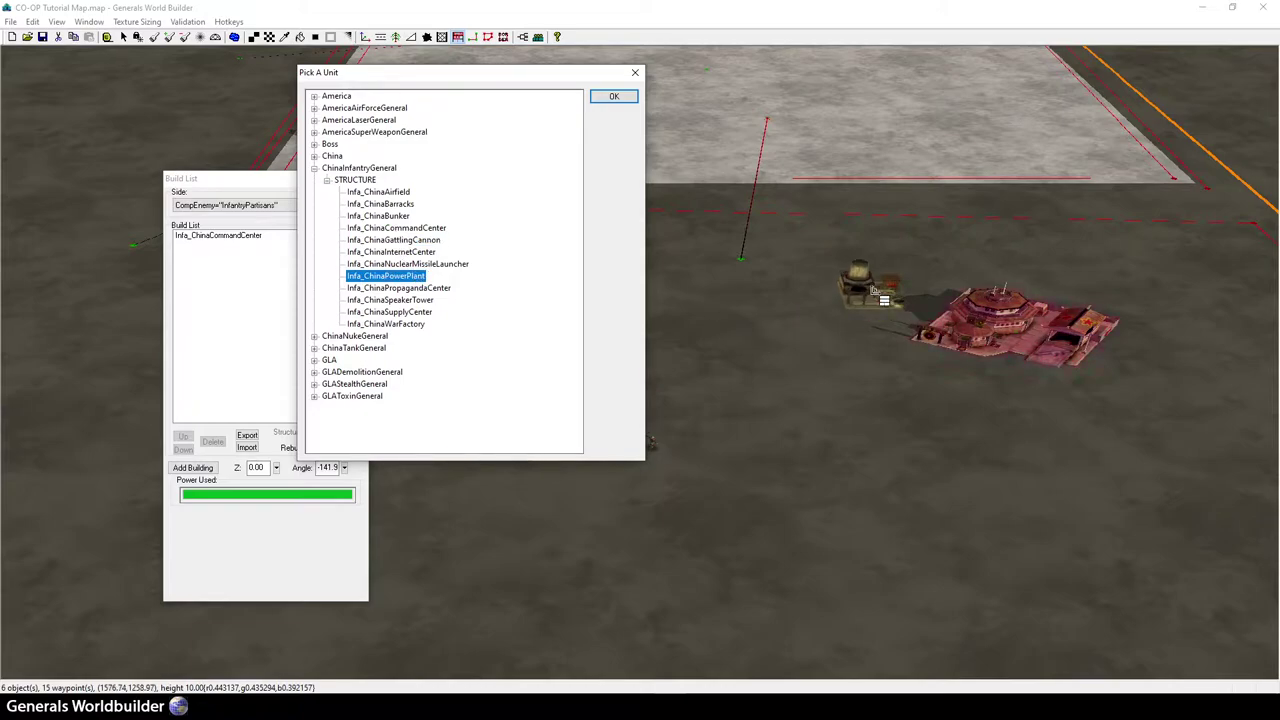
click(884, 298)
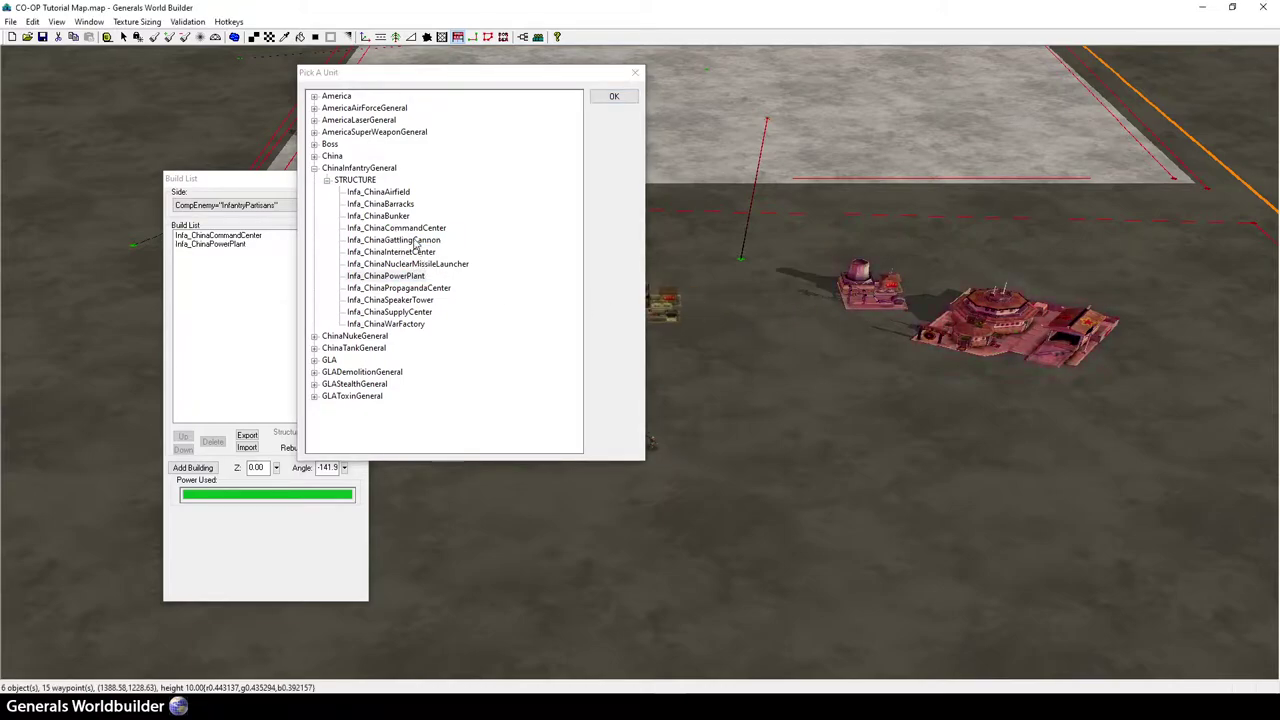
click(388, 204)
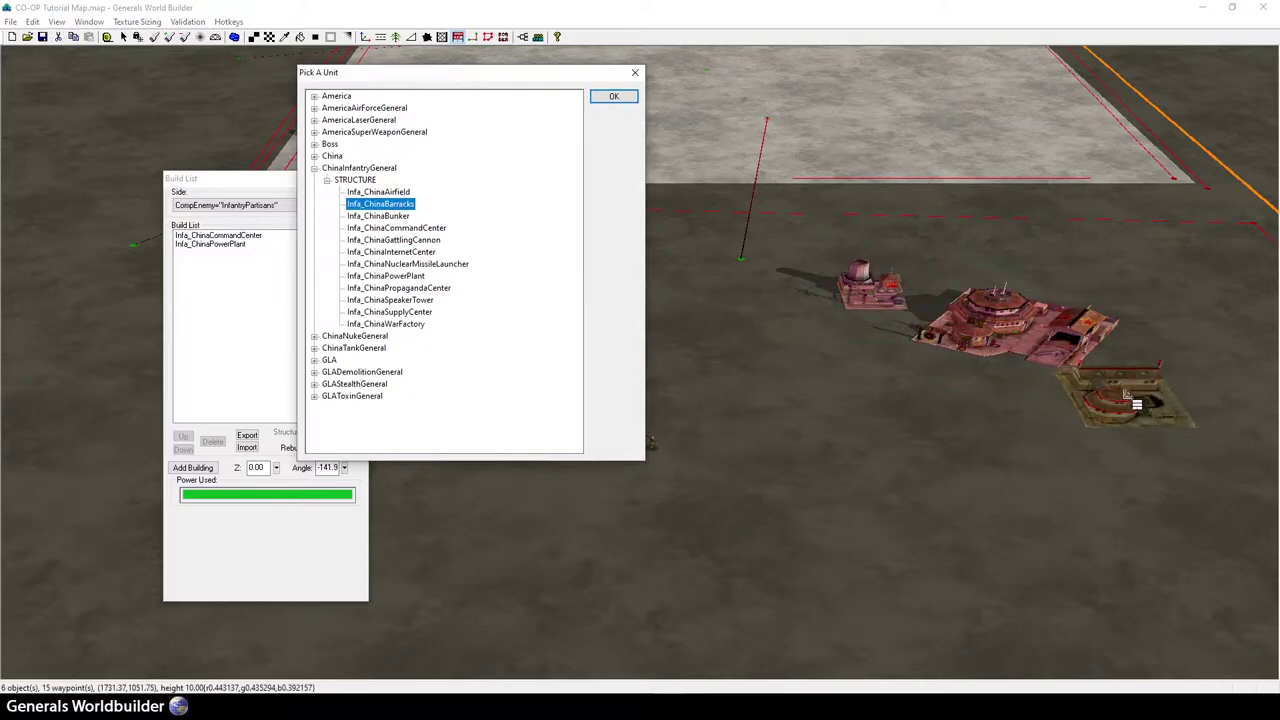
click(916, 437)
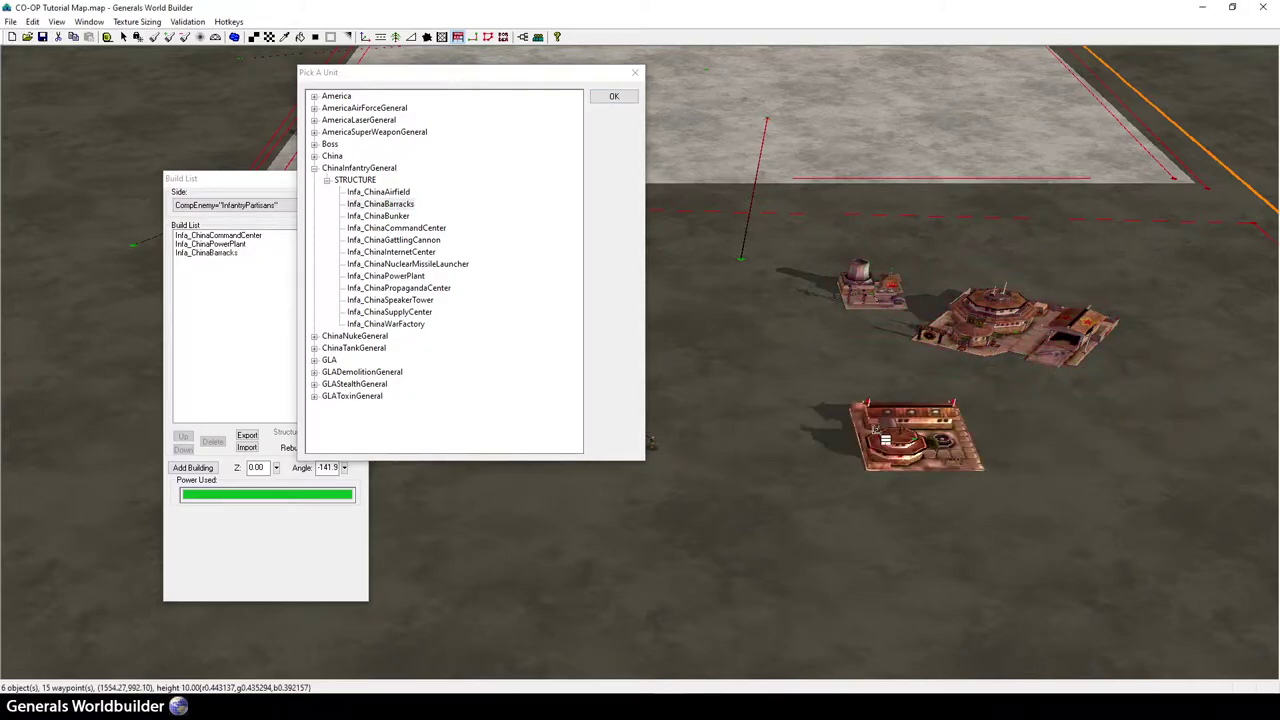
- Add Infa_ChinaWarFactory beside the Barracks and Infa_ChinaGattlingCannon between the Barracks and the tank hunters, and close the unit picker
click(415, 242)
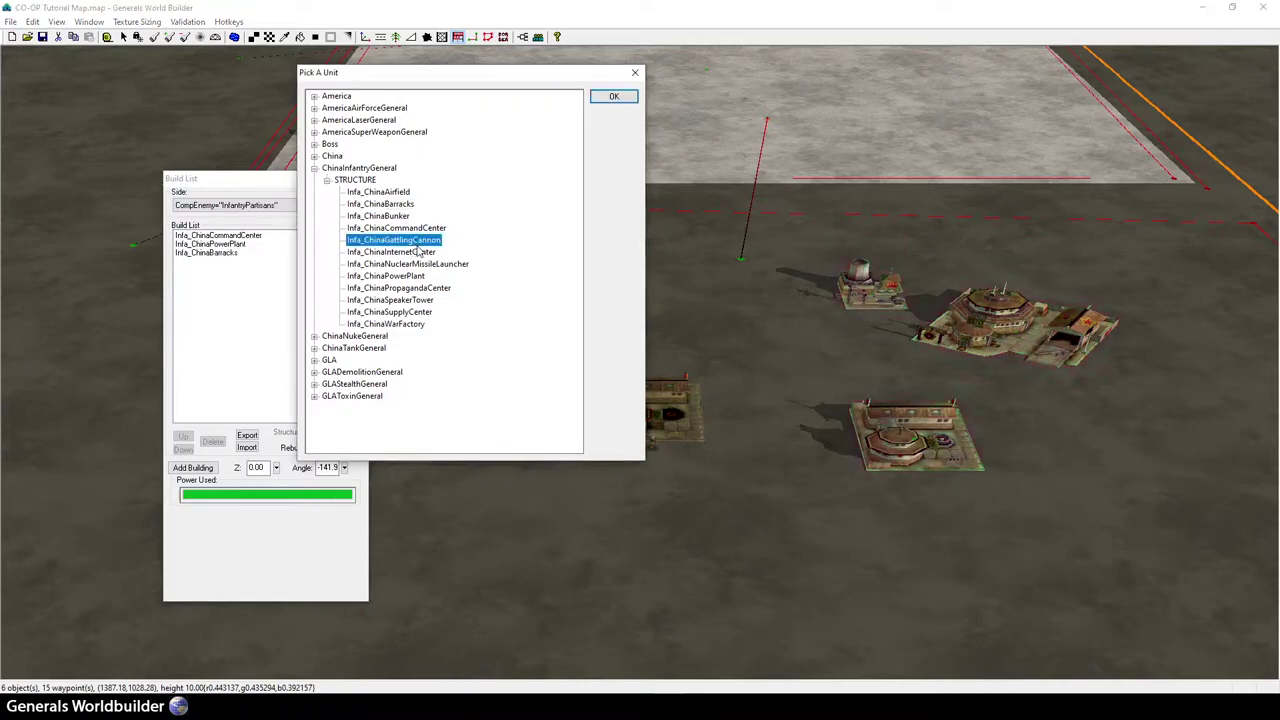
click(420, 323)
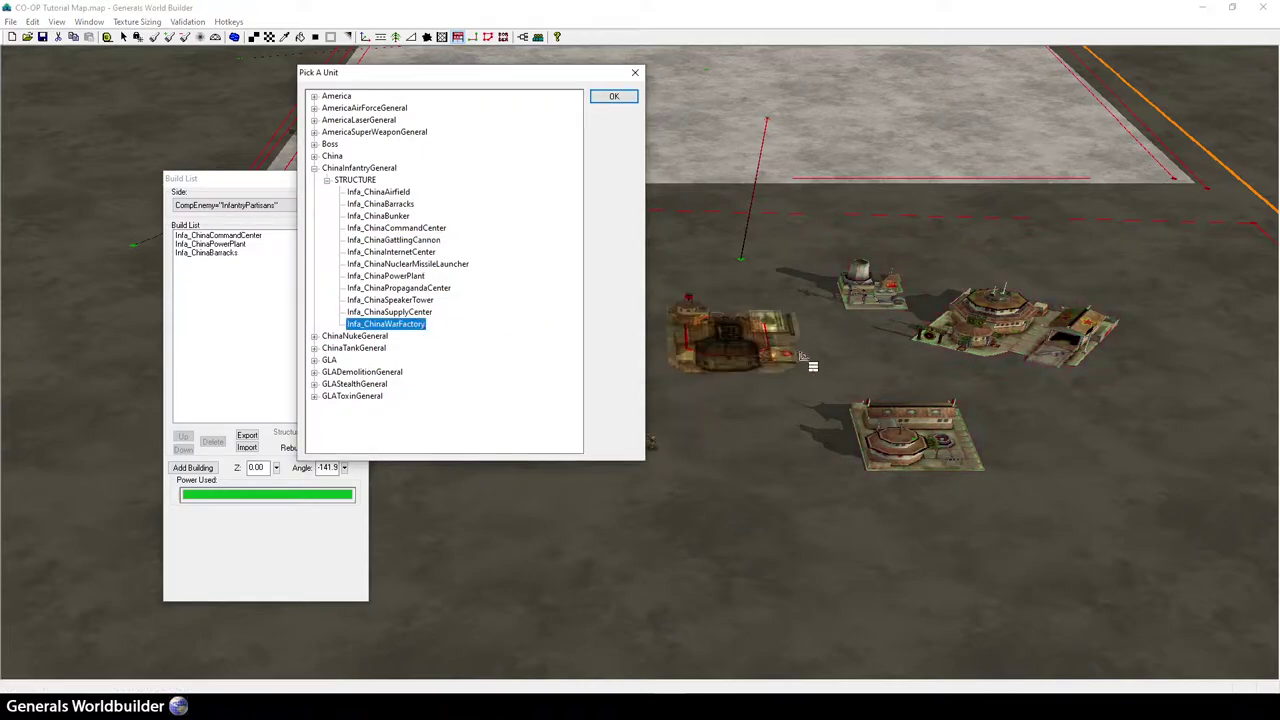
click(1107, 427)
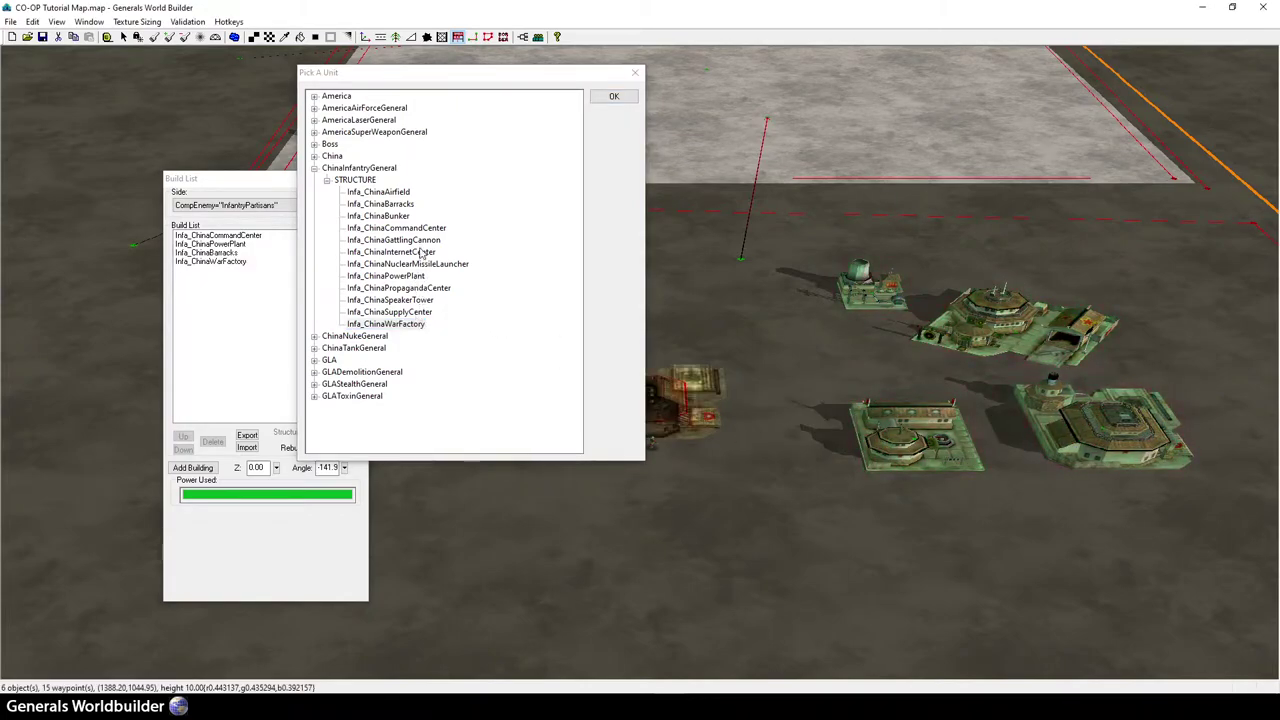
click(420, 241)
click(765, 414)
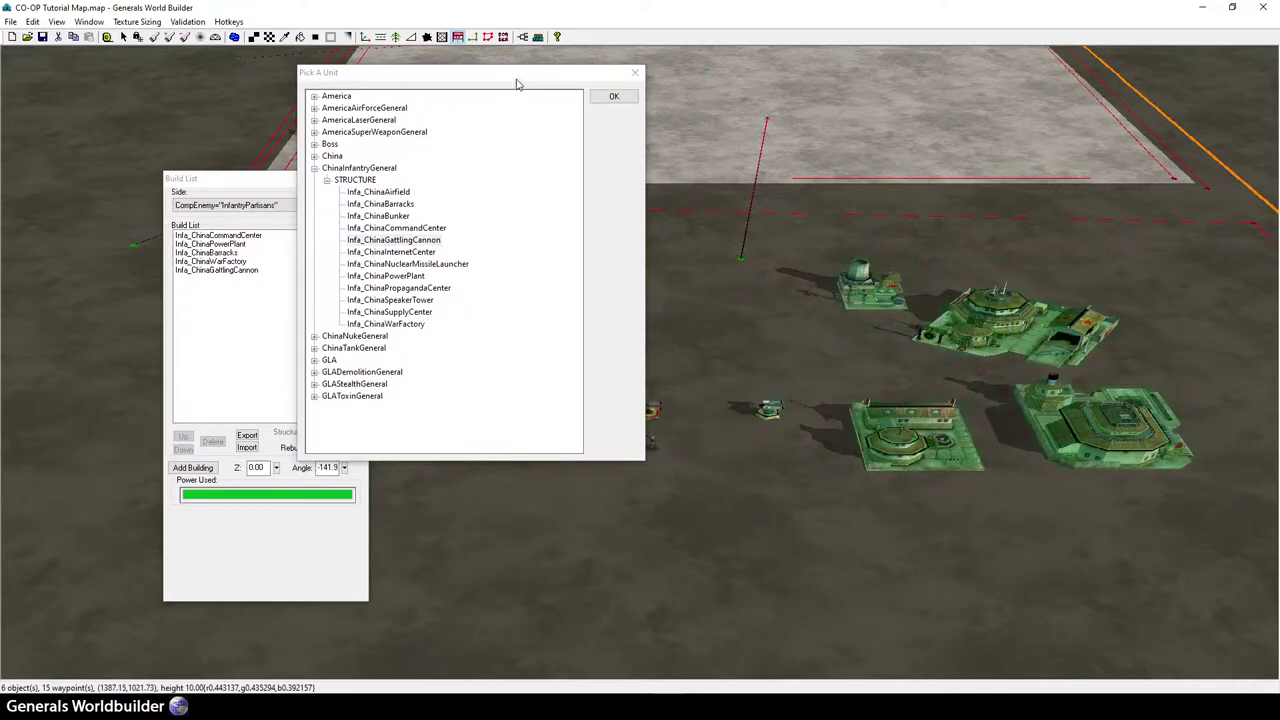
click(634, 73)
- Move the Power Plant closer to the Command Center and rotate it to an angle of about -24
drag(268, 188, 284, 215)
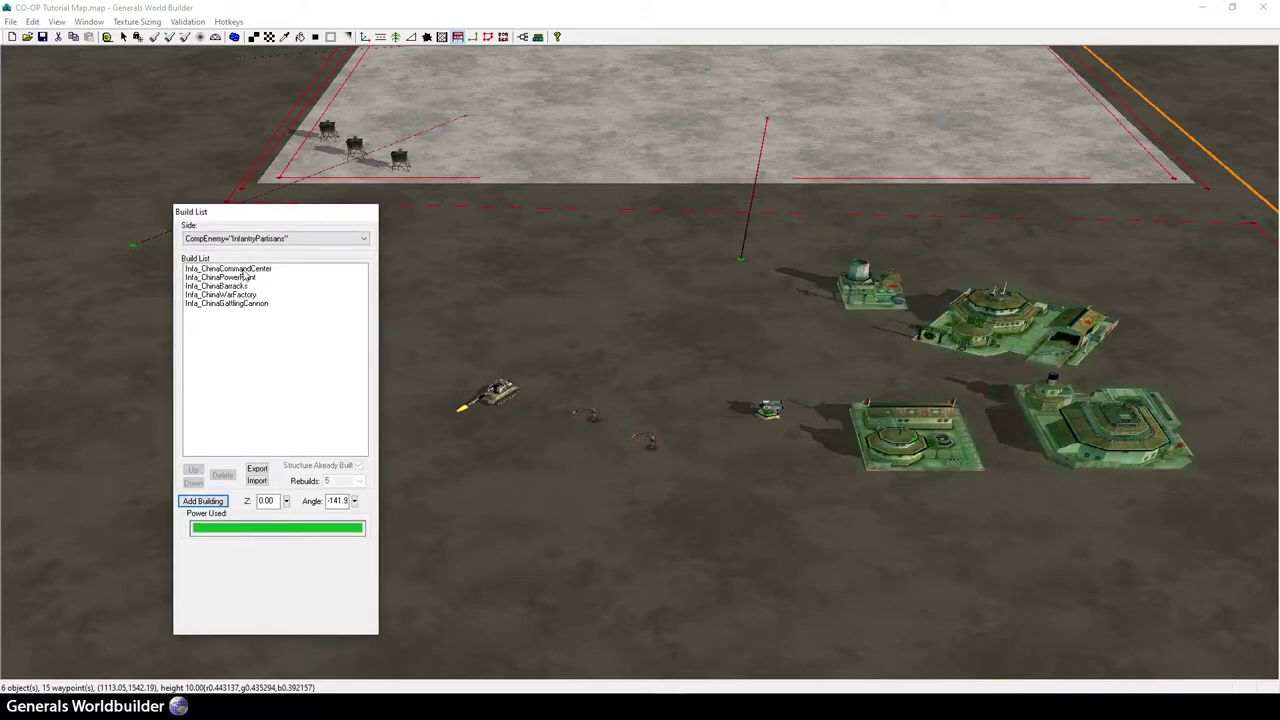
click(244, 272)
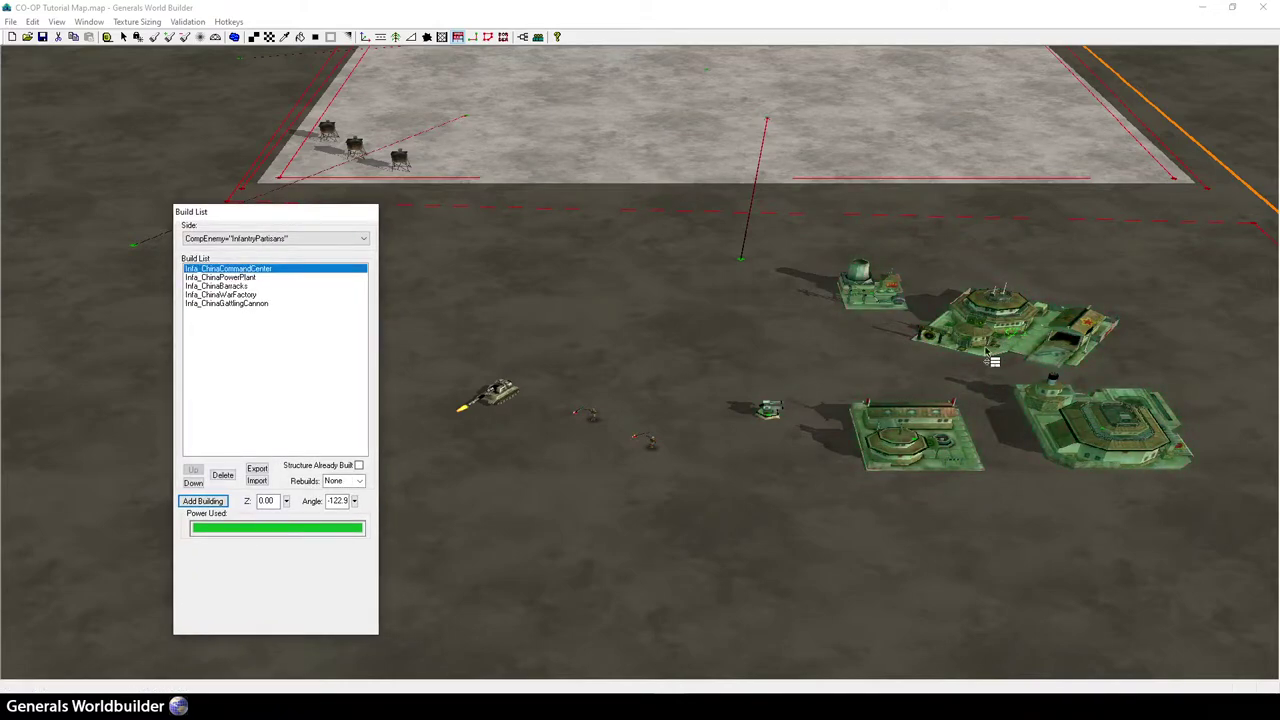
mouse_move(1020, 340)
mouse_down()
mouse_move(1006, 440)
mouse_move(995, 405)
mouse_move(1050, 305)
mouse_move(1092, 318)
mouse_move(1020, 340)
mouse_up()
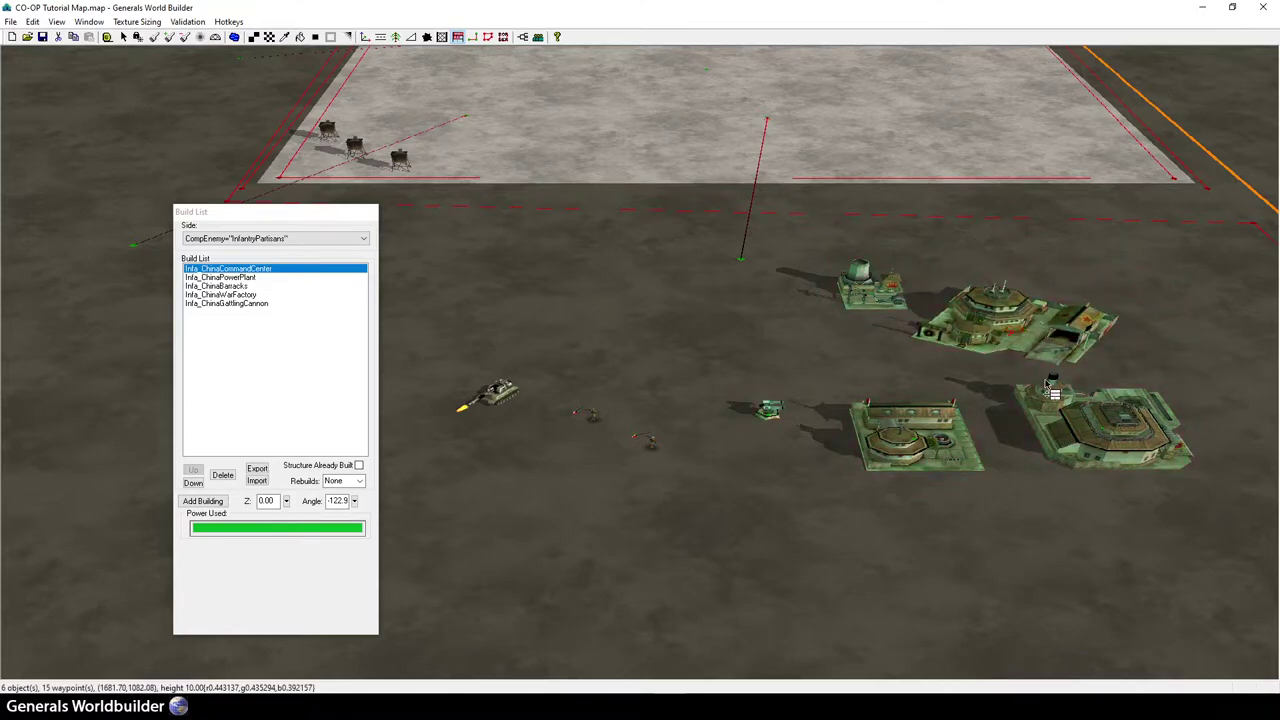
click(240, 278)
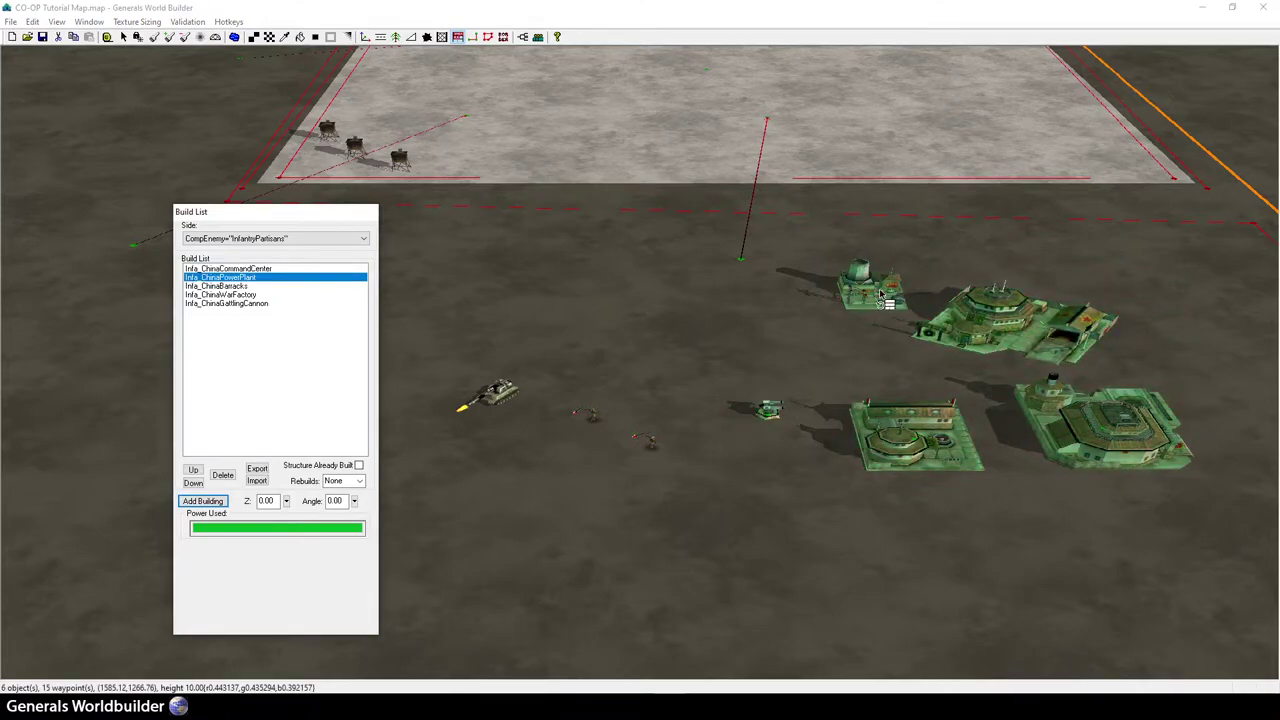
drag(875, 297, 857, 315)
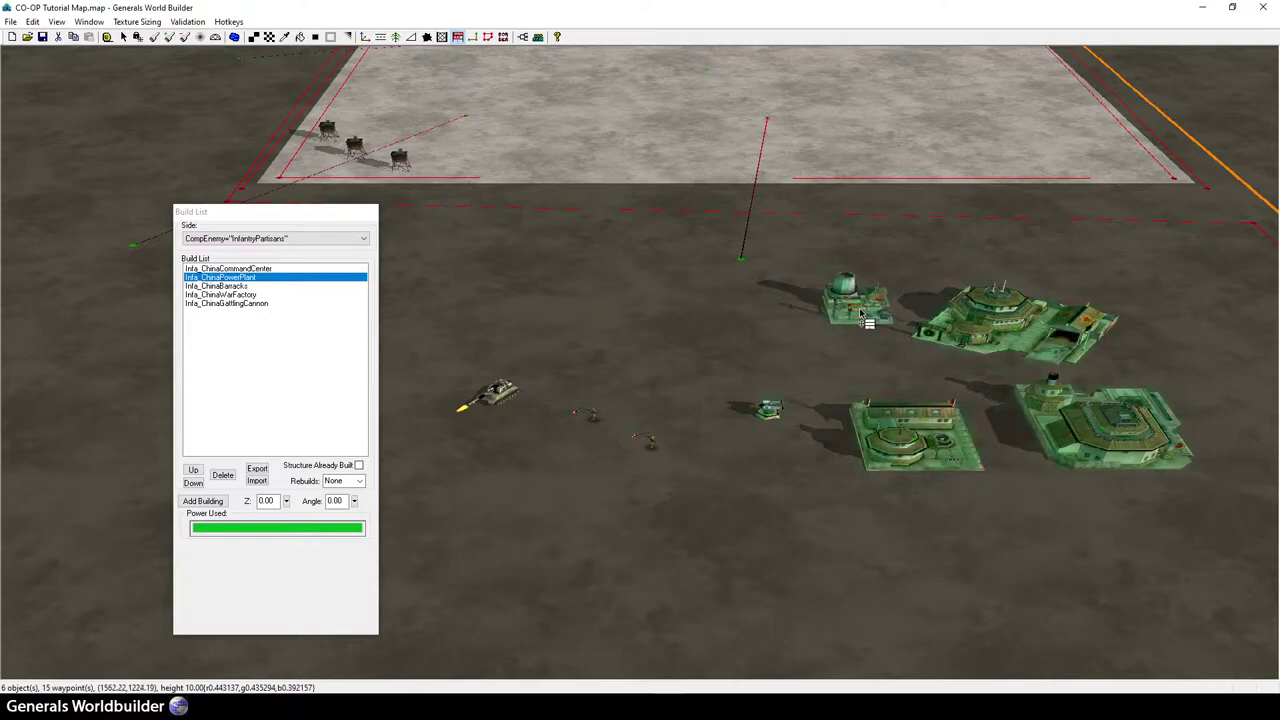
drag(887, 316, 921, 330)
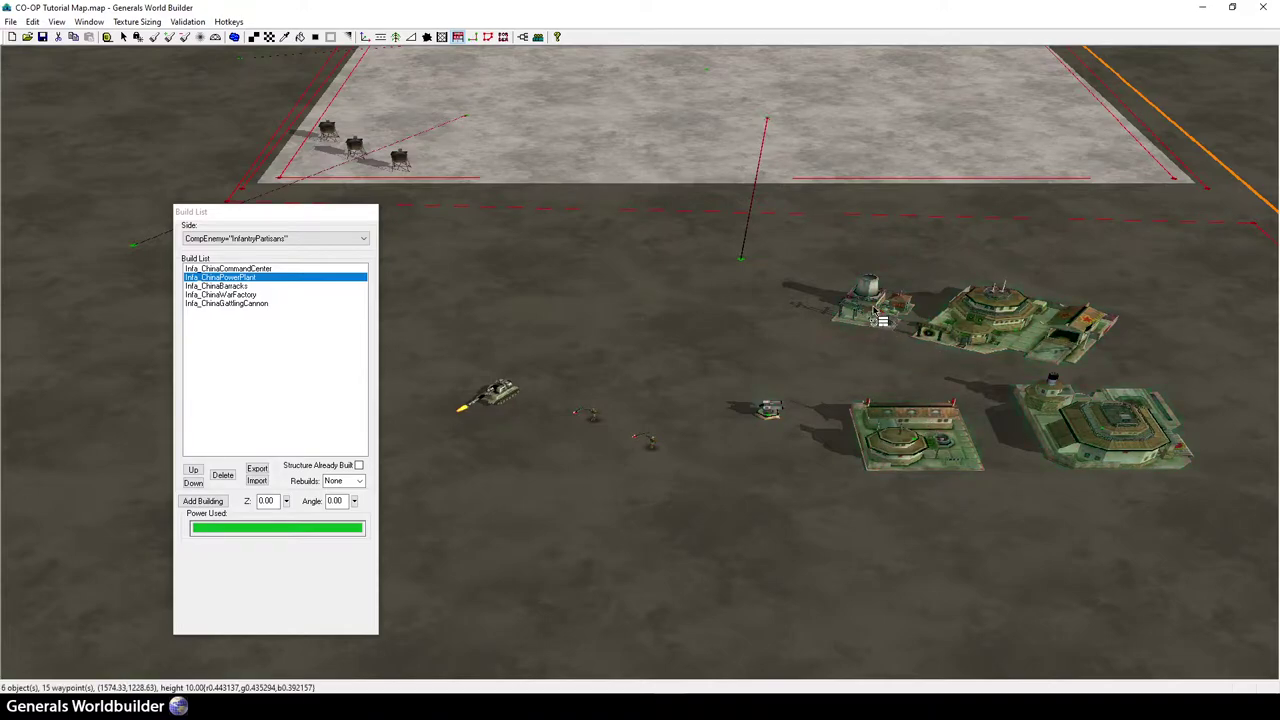
drag(873, 314, 918, 320)
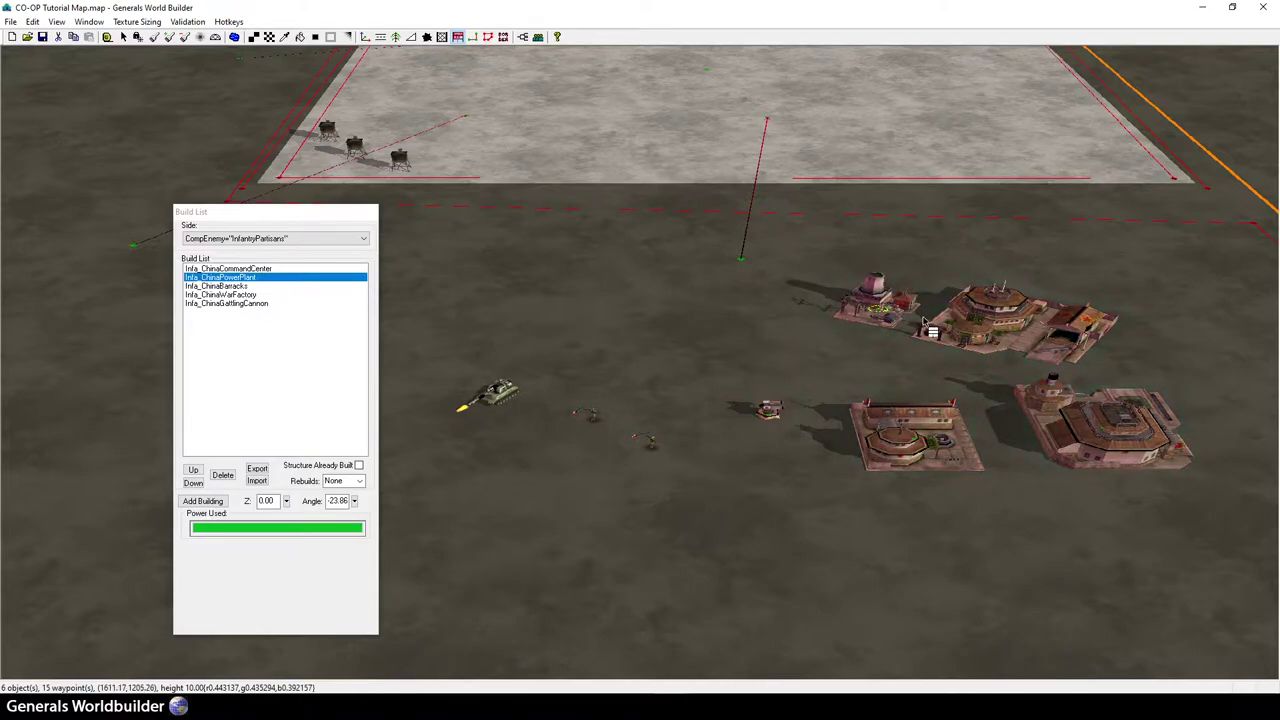
- Move the Barracks beside the Power Plant at an angle of about -100 and the War Factory beside the Command Center at about -133
click(233, 287)
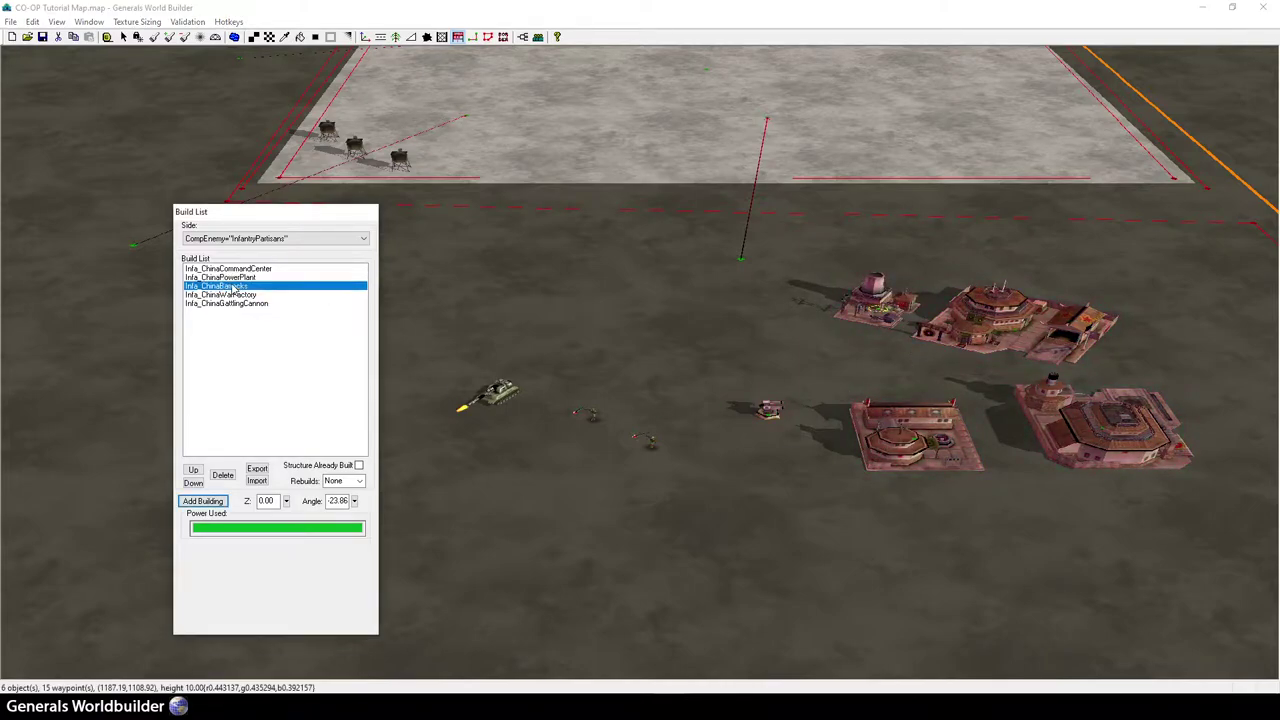
drag(912, 440, 780, 300)
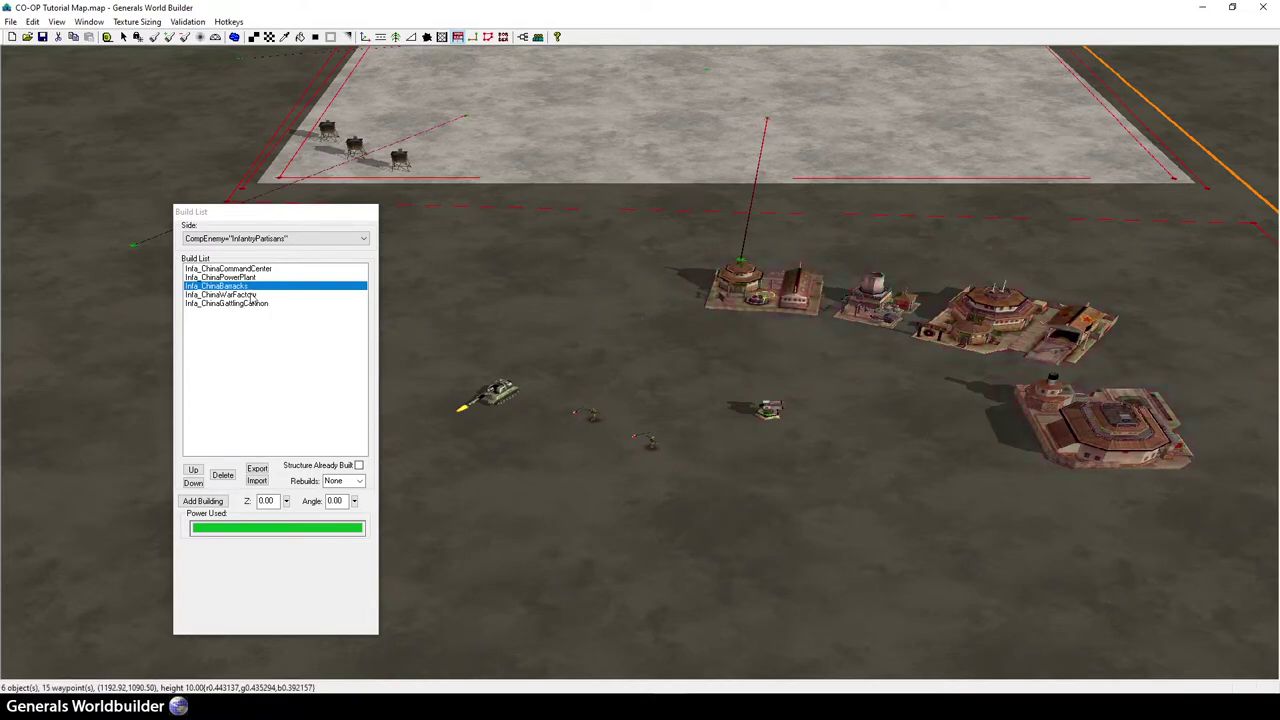
click(1120, 455)
drag(1112, 430, 1196, 386)
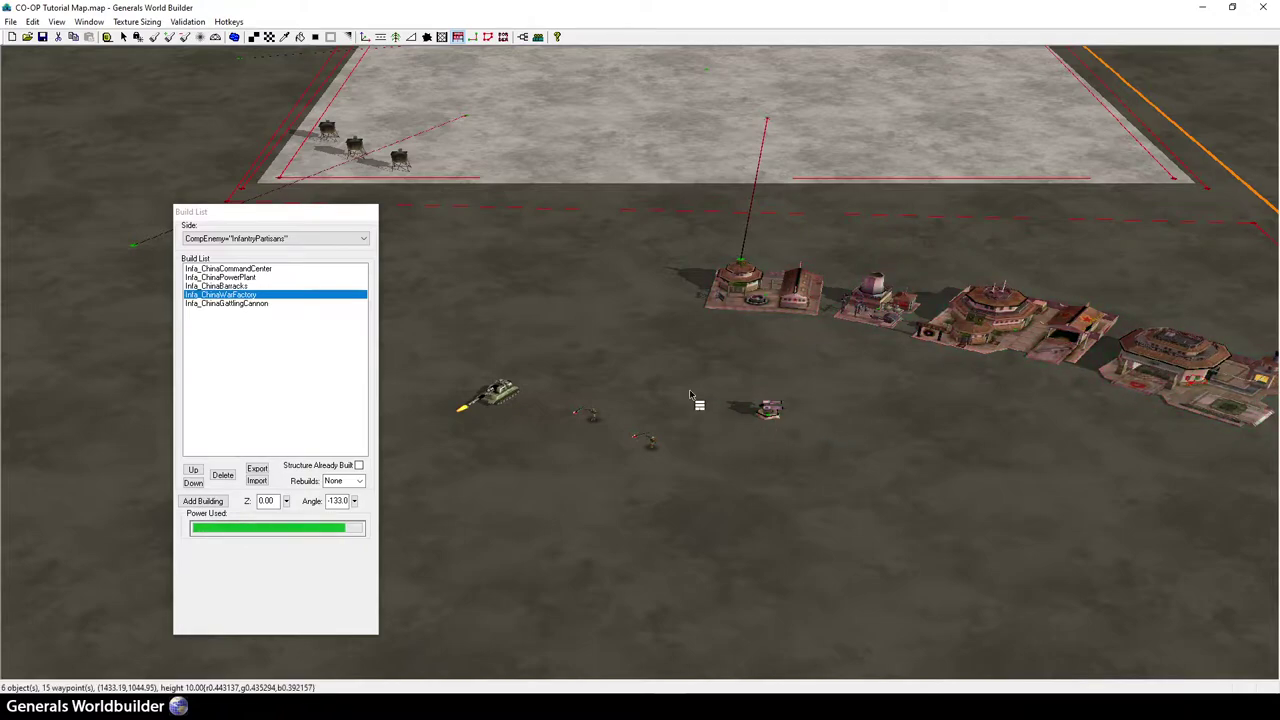
- Move the Gattling Cannon to the open ground in front of the Command Center and set its rebuilds to 5
click(242, 303)
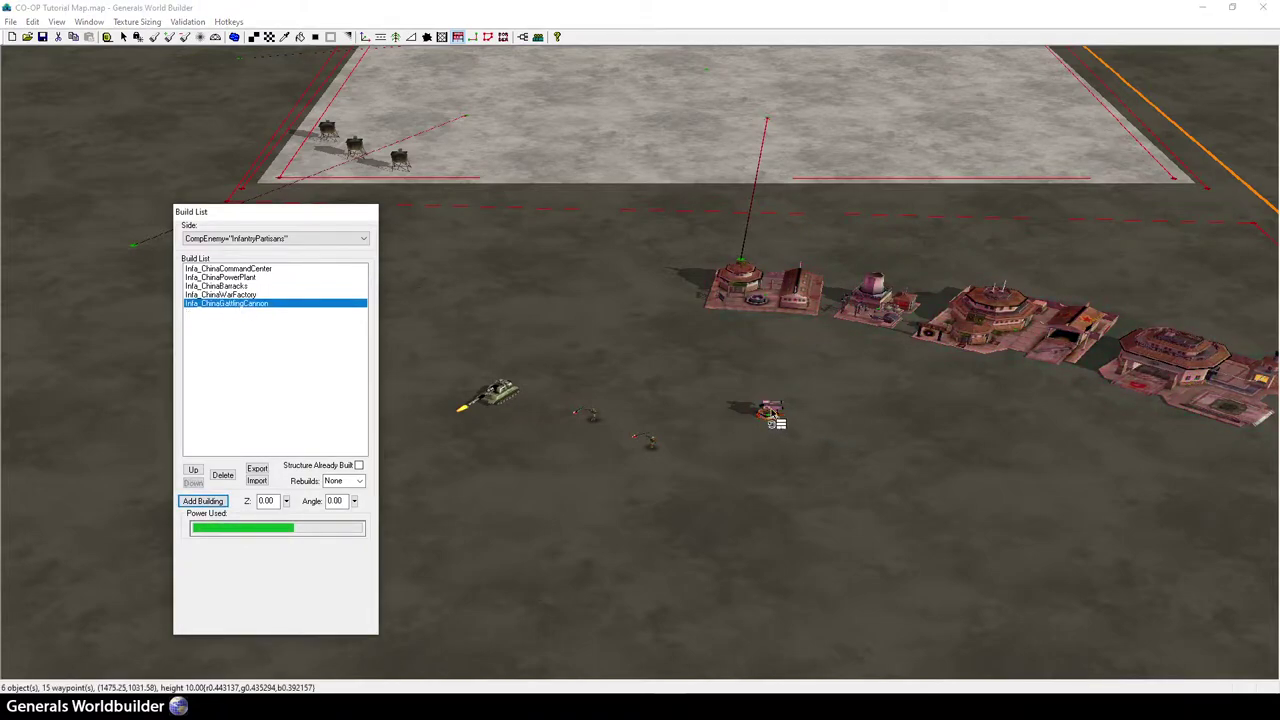
click(914, 428)
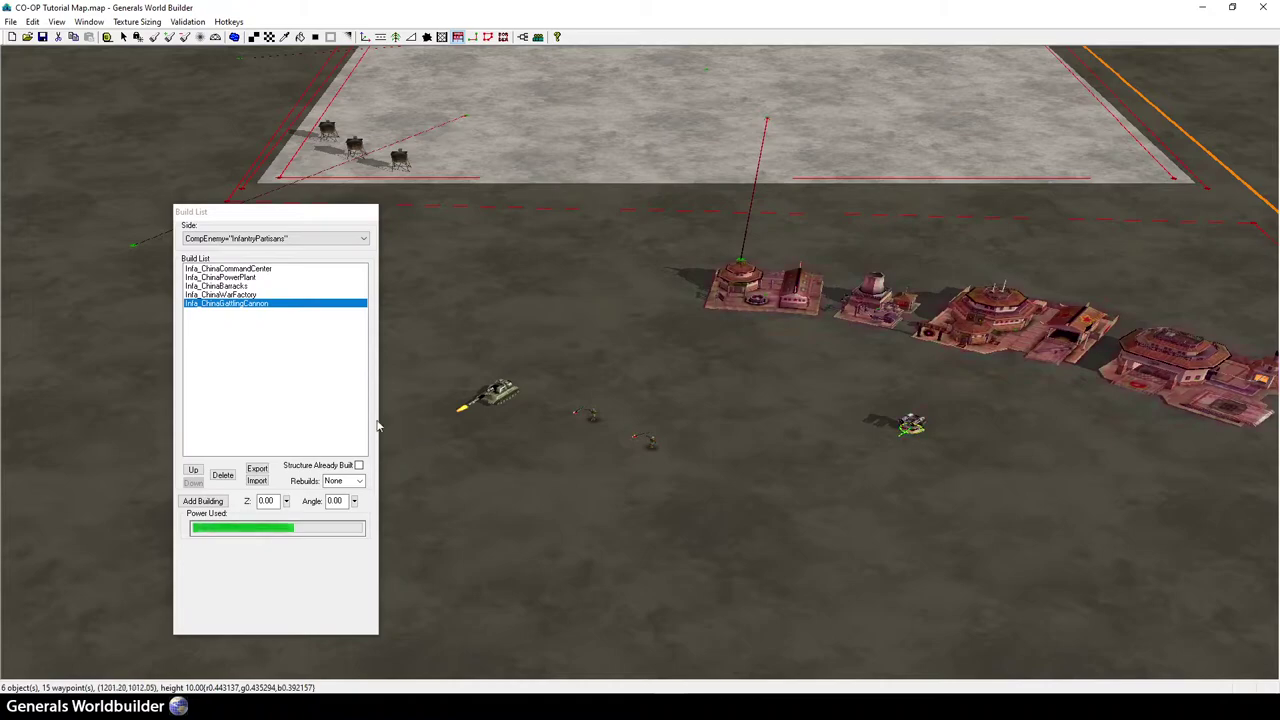
click(358, 481)
click(338, 537)
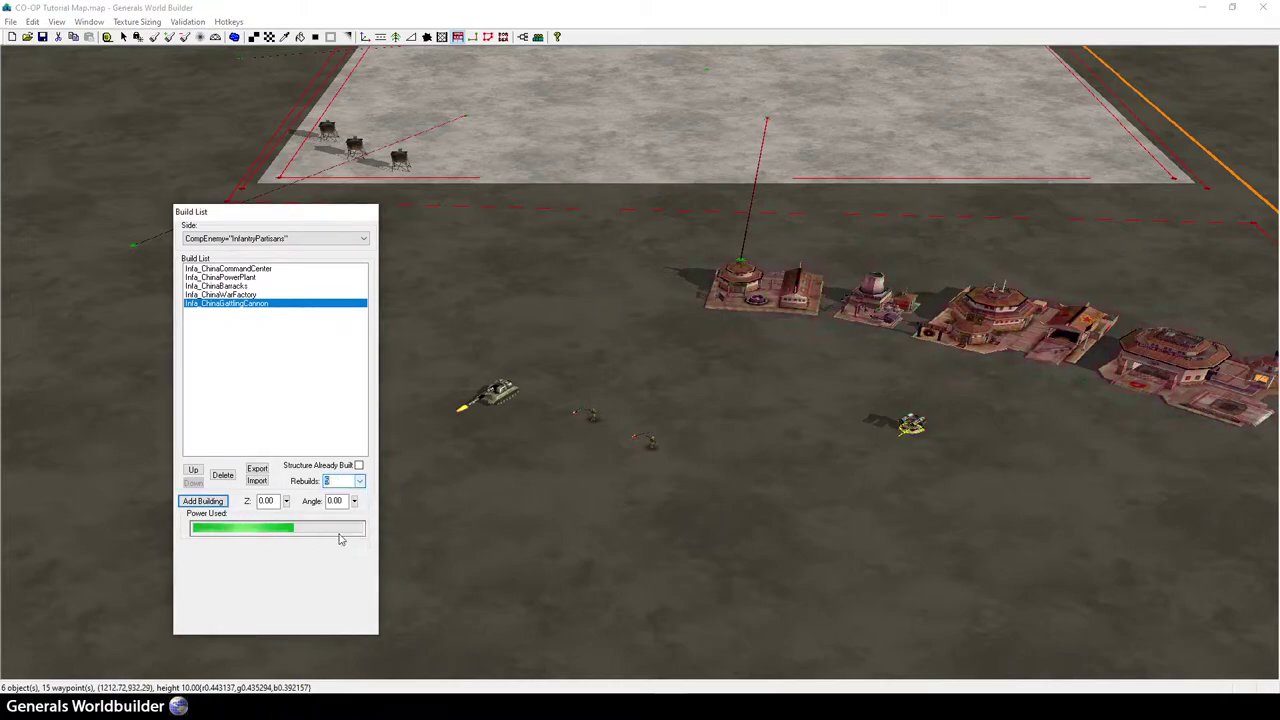
- Set the War Factory's rebuilds to 2 and mark it as a structure already built
click(240, 294)
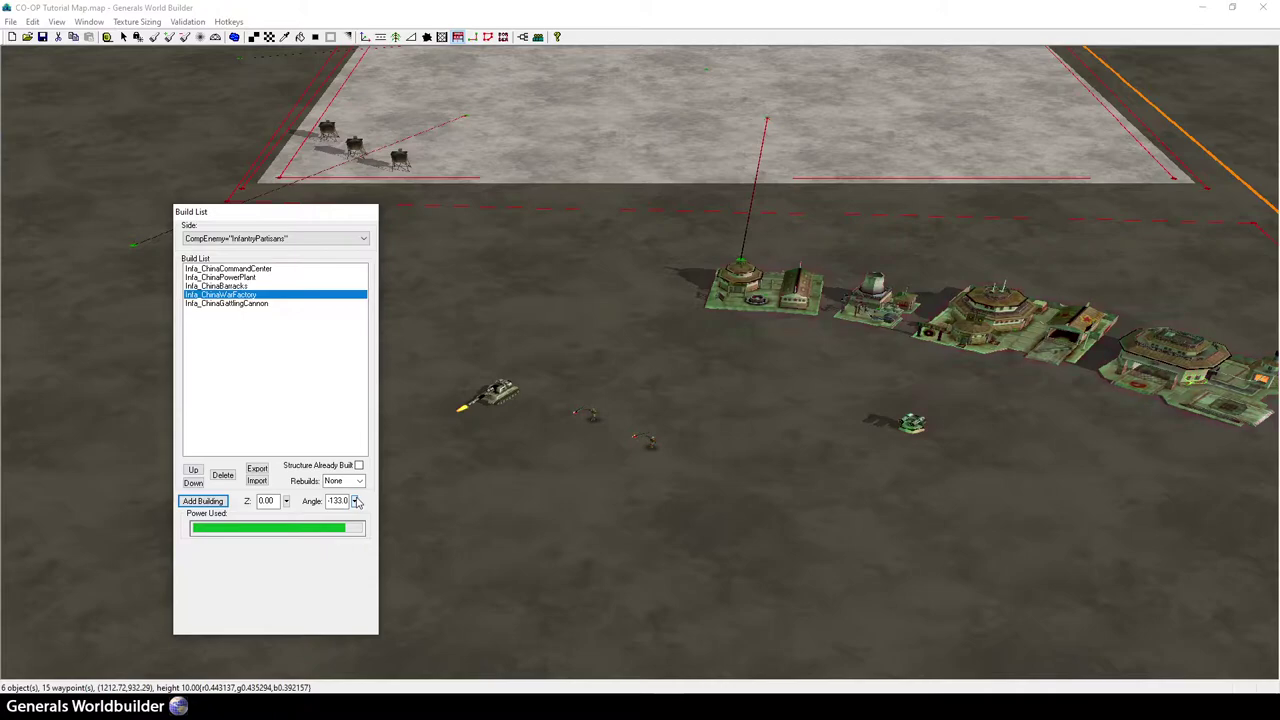
click(358, 481)
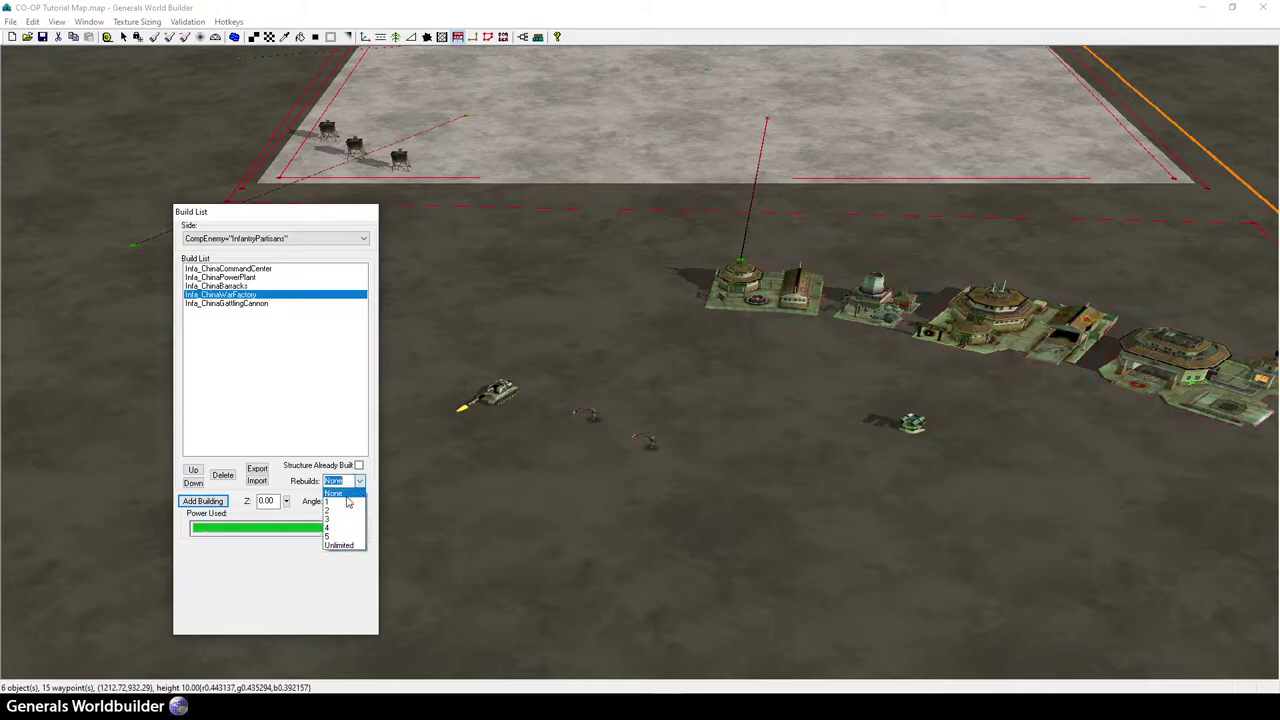
click(340, 512)
click(358, 465)
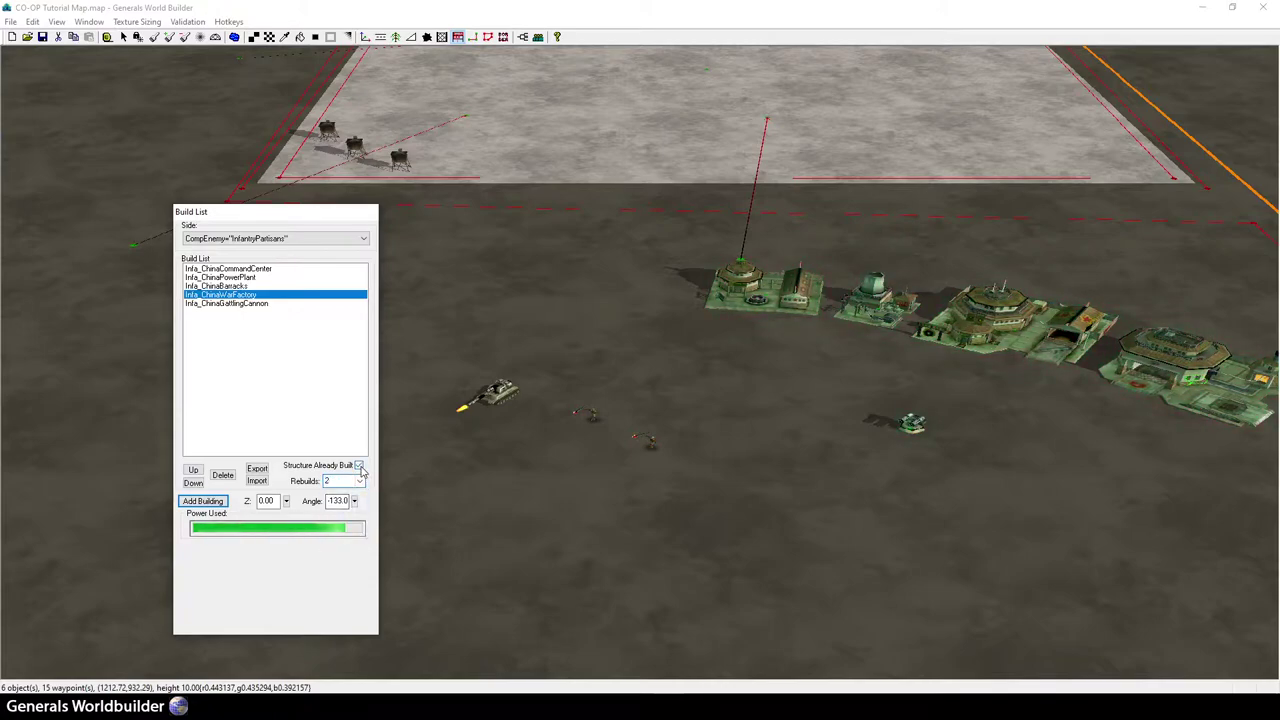
- Mark the Barracks as a structure already built and set its rebuilds to 5
click(263, 287)
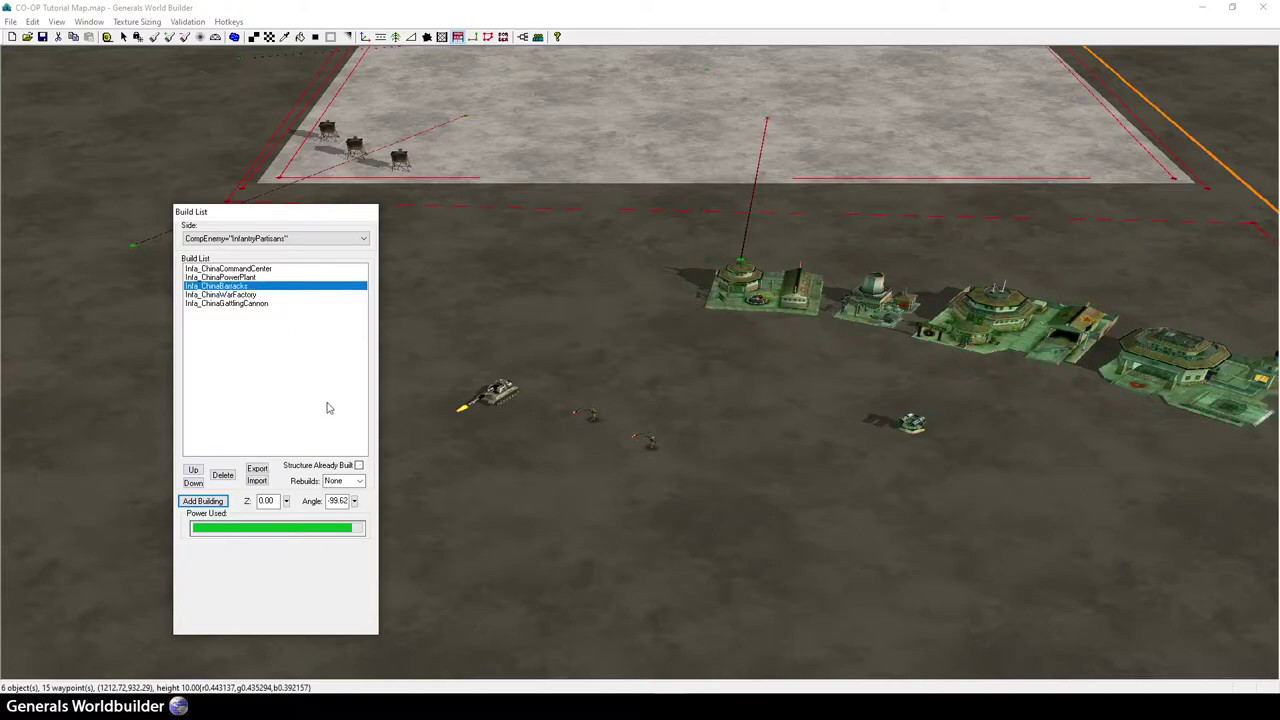
click(358, 465)
click(359, 481)
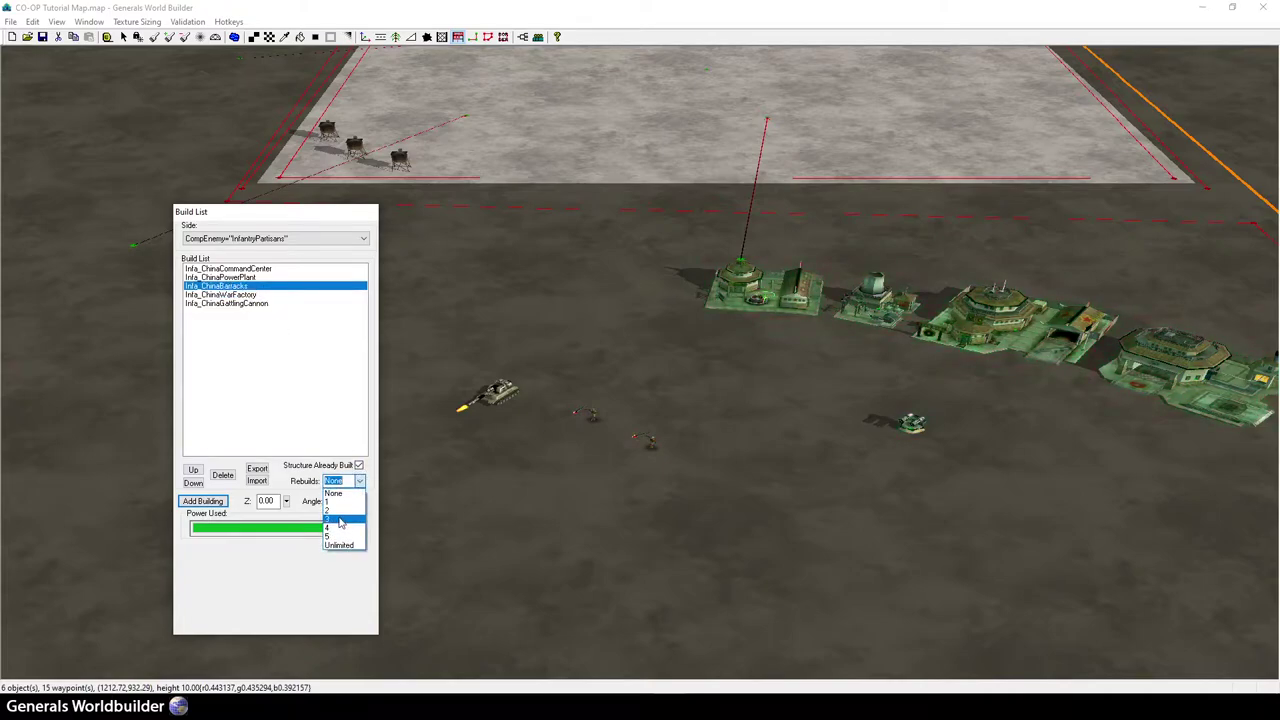
click(337, 536)
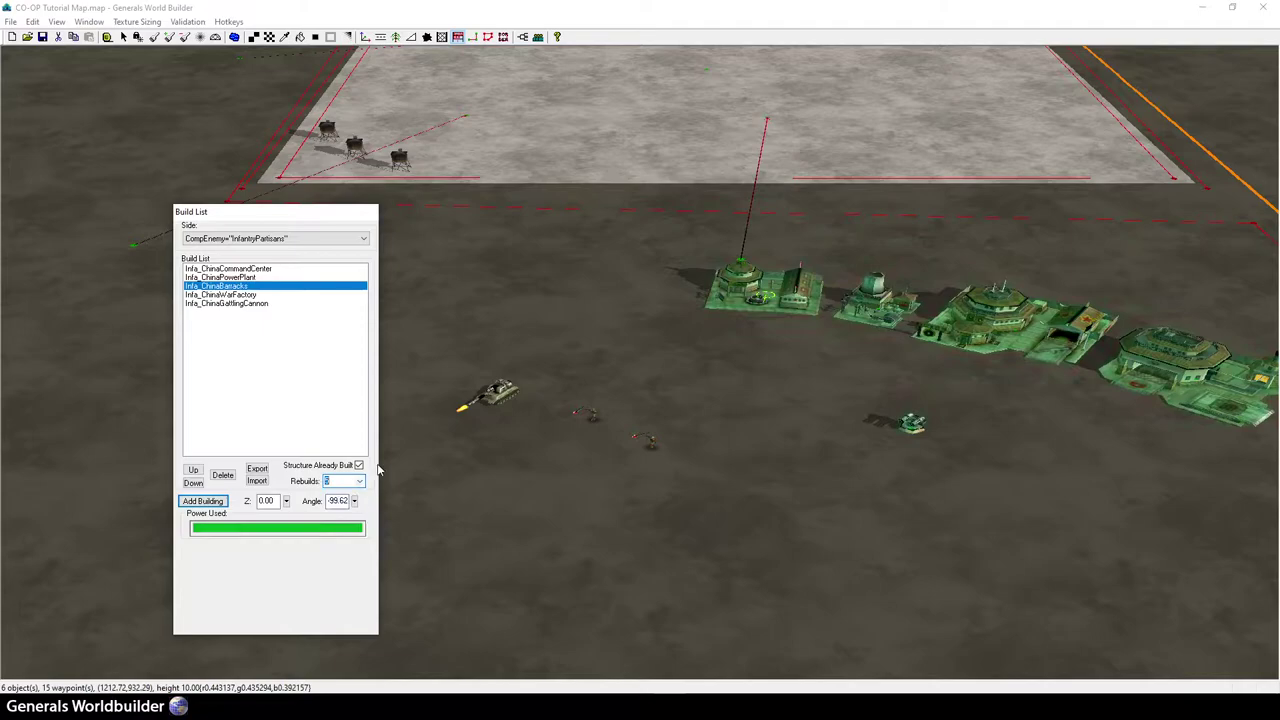
- Mark the Power Plant as a structure already built and set its rebuilds to 5
click(262, 278)
click(358, 465)
click(359, 481)
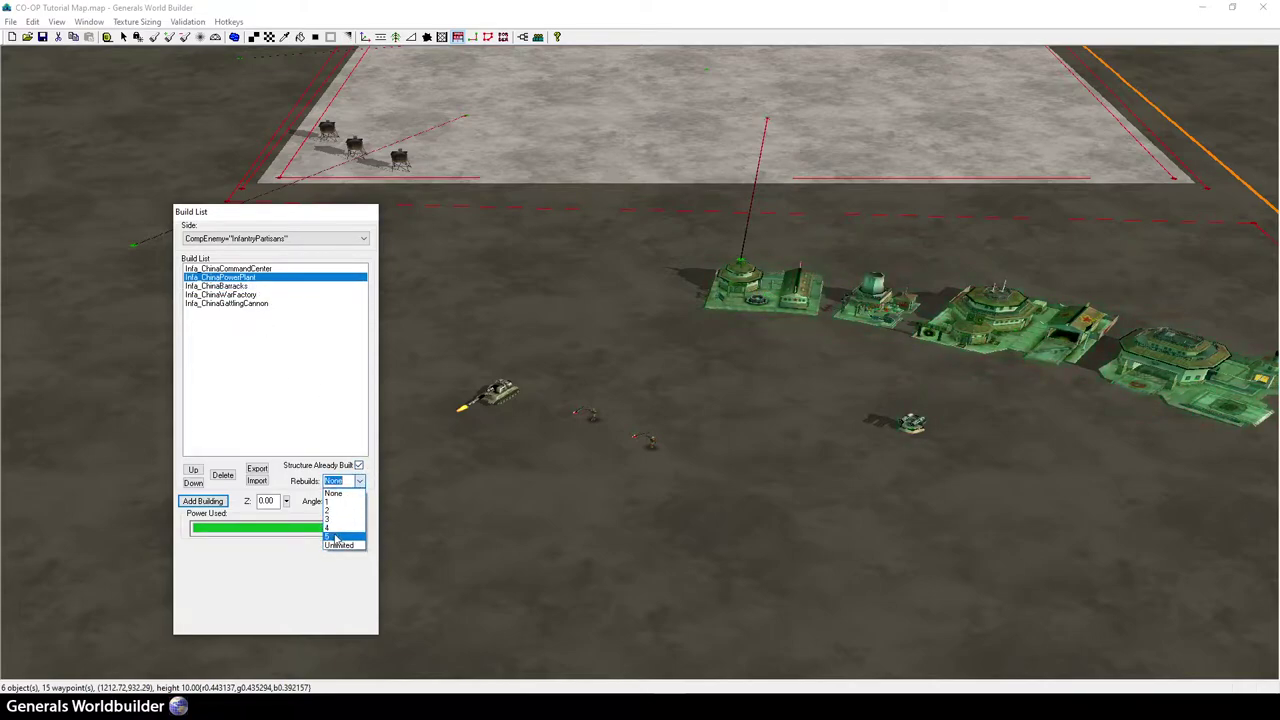
click(337, 537)
- Set the Command Center's rebuilds to 5 and mark it as a structure already built
click(257, 269)
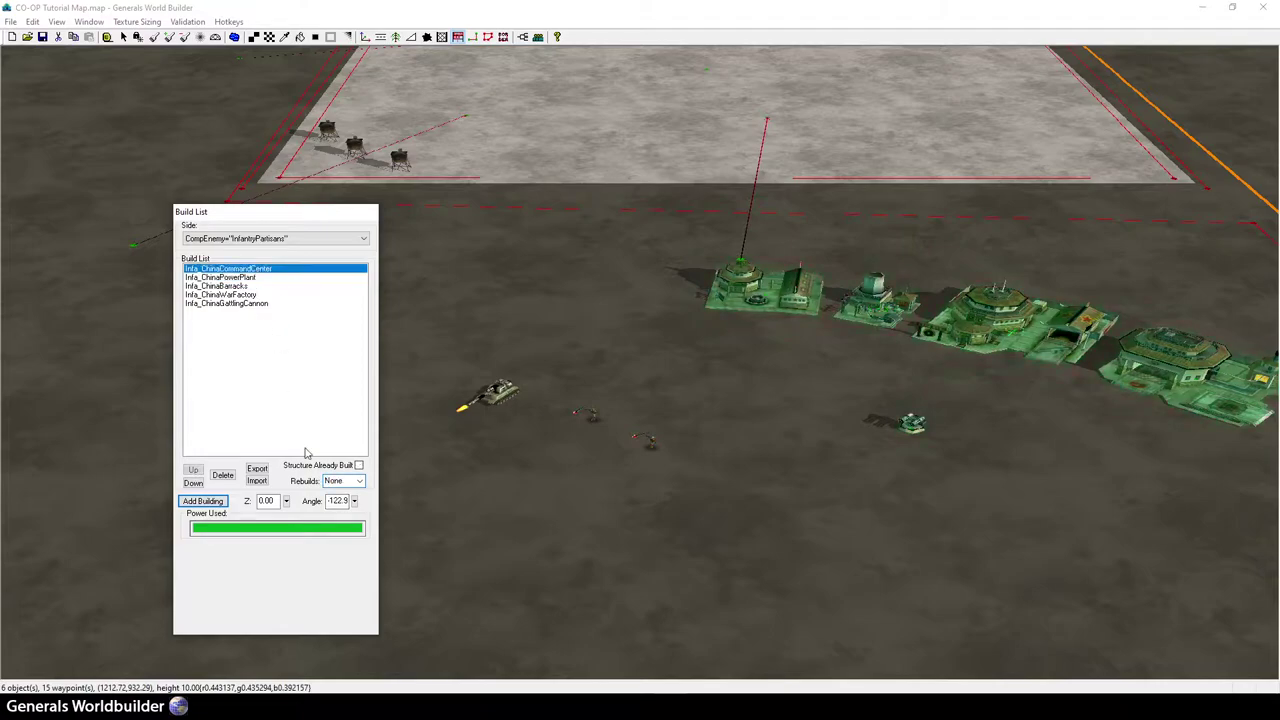
click(358, 481)
click(341, 529)
click(358, 466)
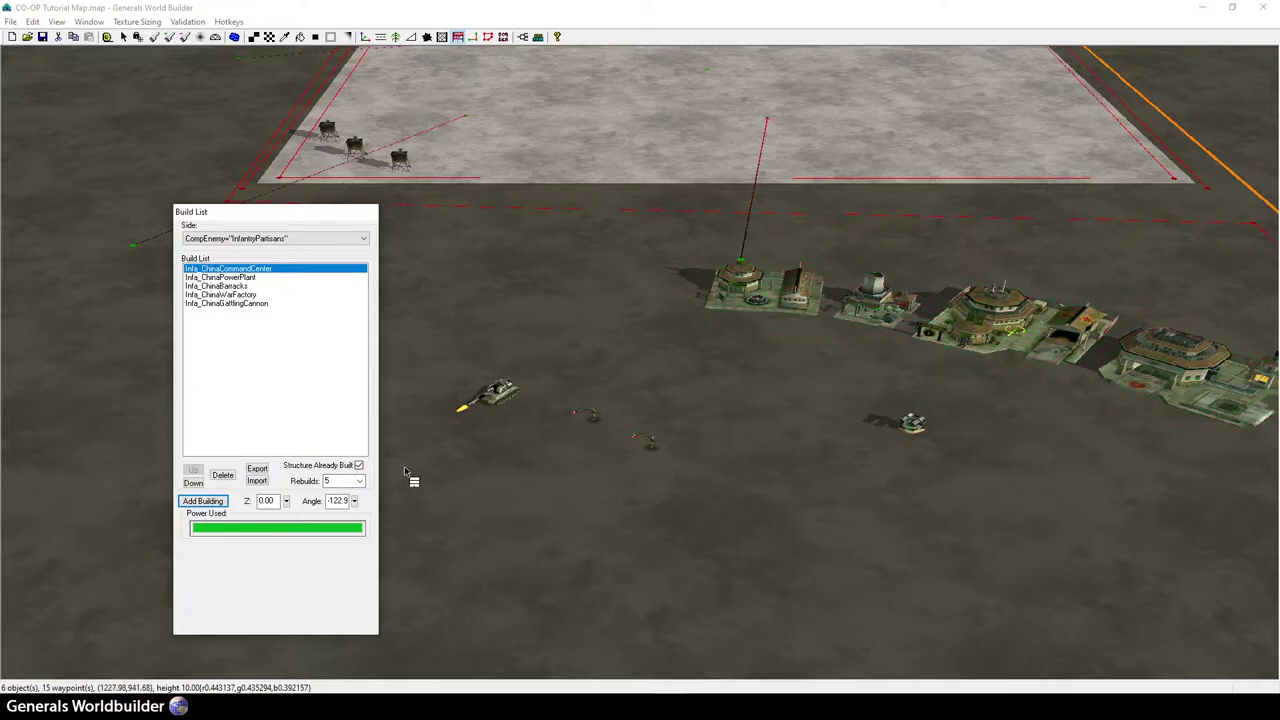
- Name the Command Center CE_Struc_CommandCenter in its building properties
double_click(246, 278)
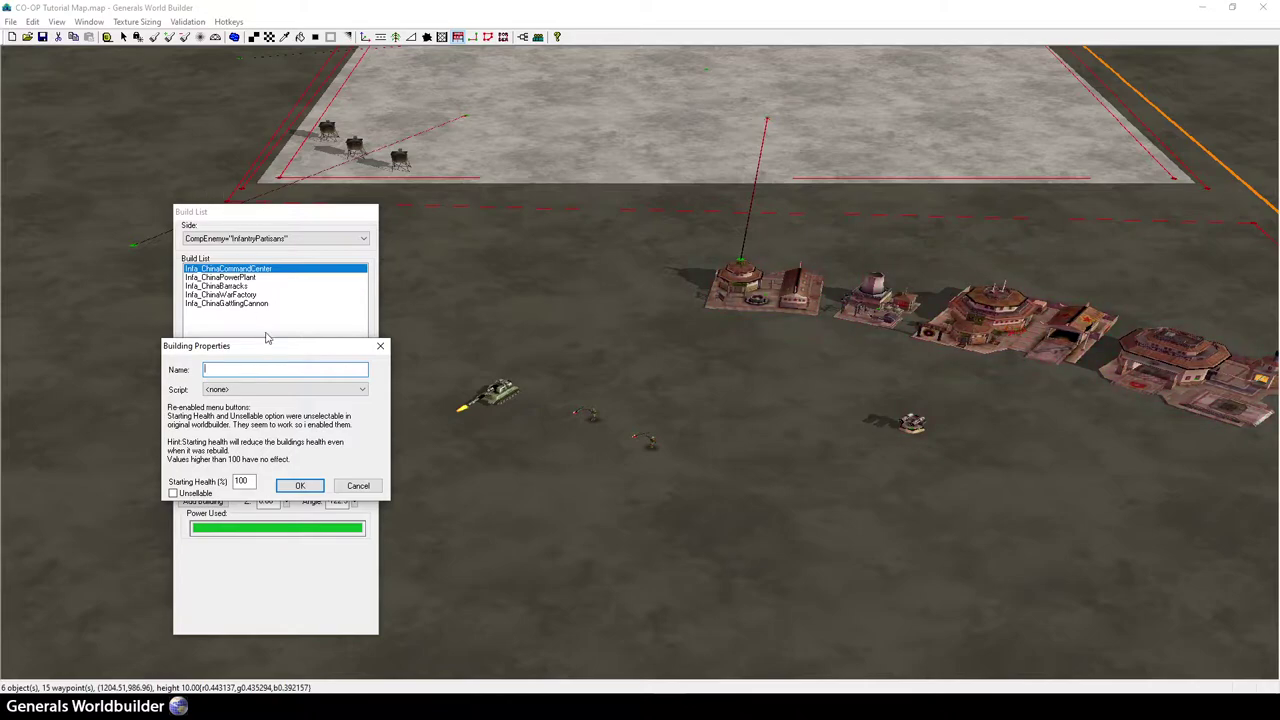
drag(270, 349, 295, 288)
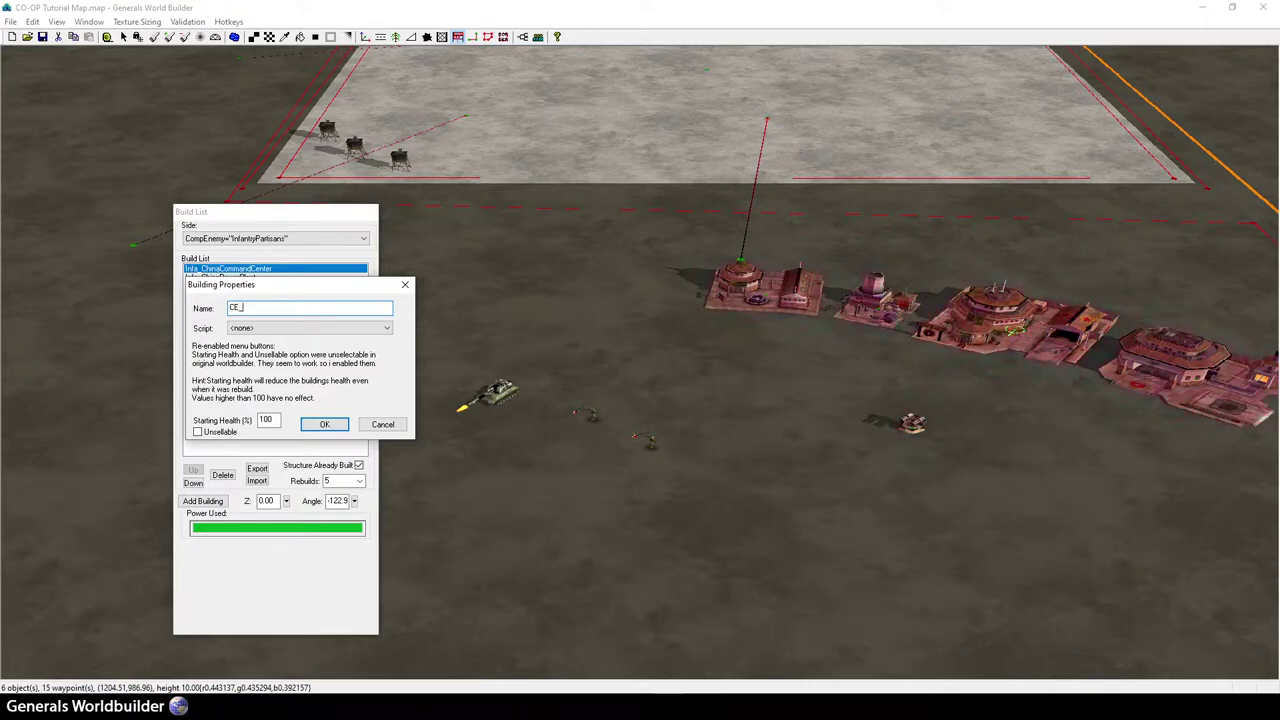
text(Struc_CommandCenter)
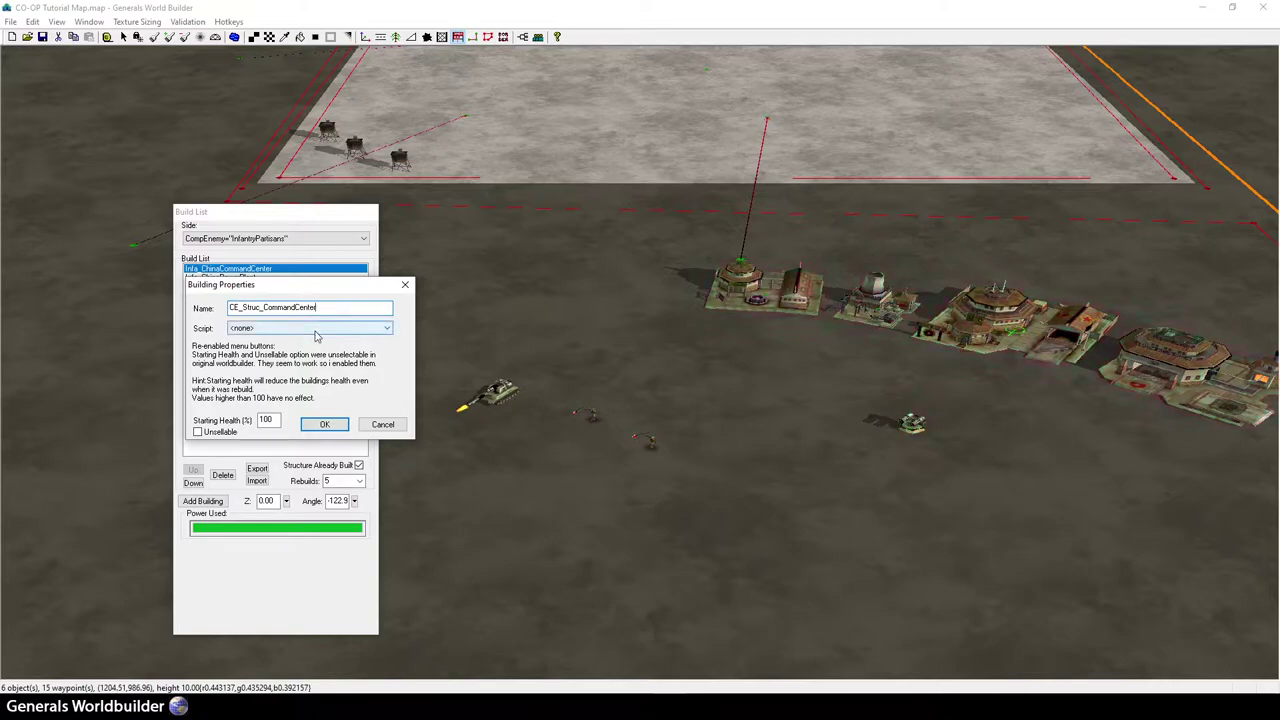
click(328, 425)
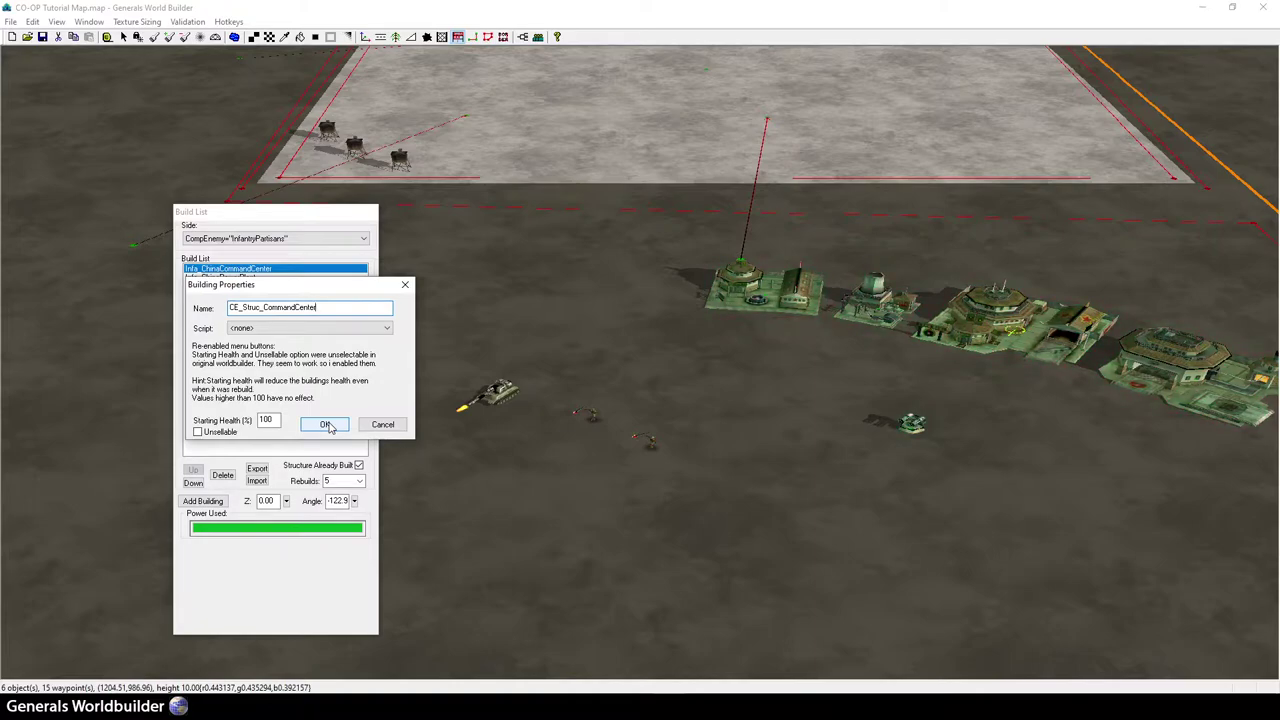
click(328, 425)
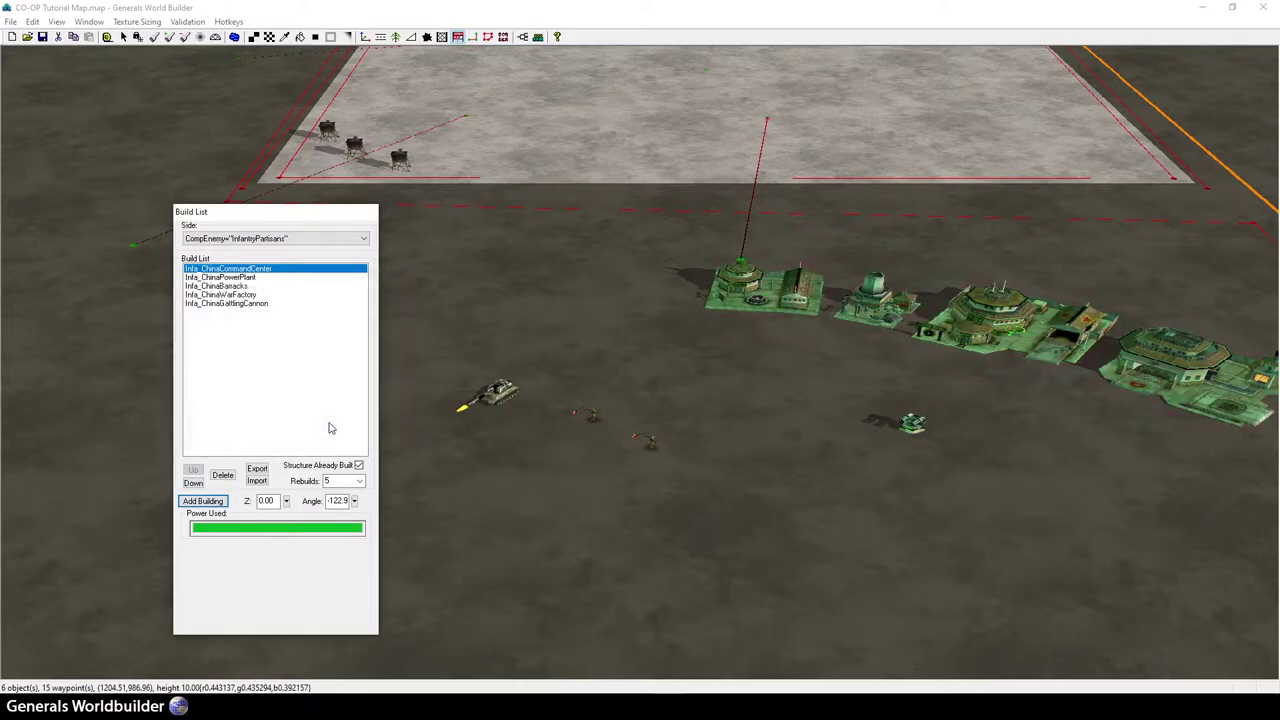
double_click(245, 277)
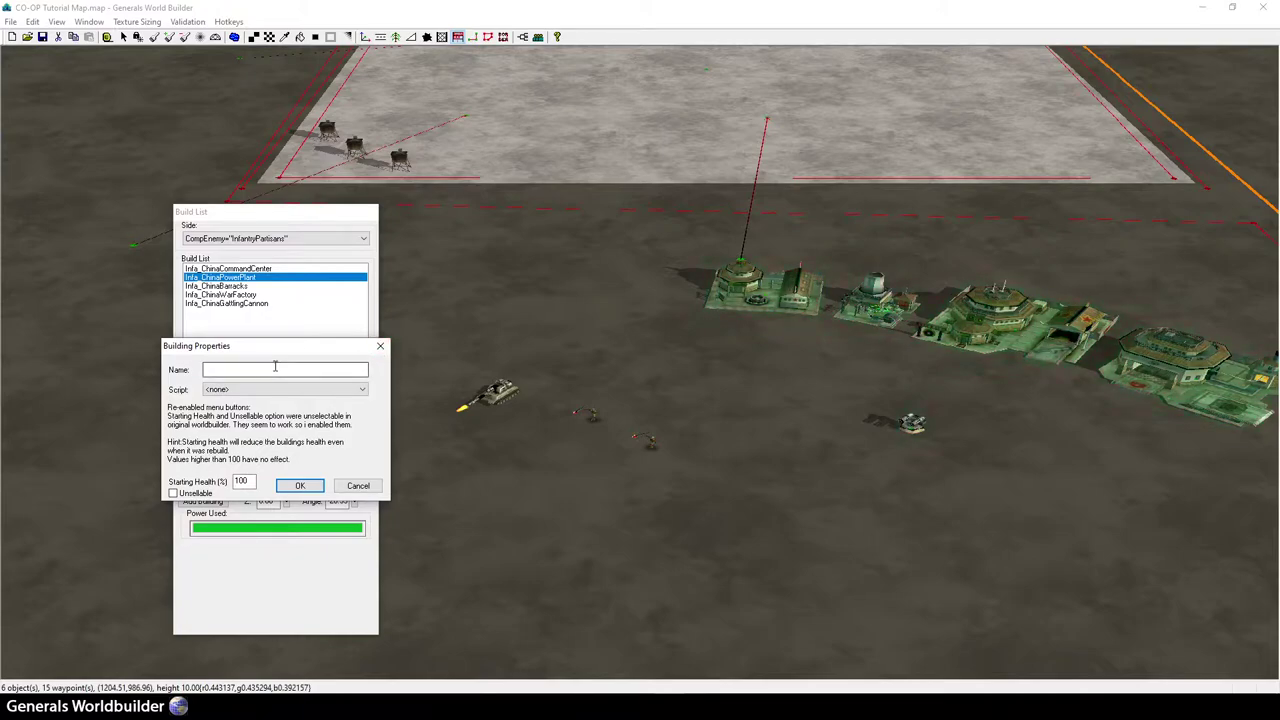
click(381, 346)
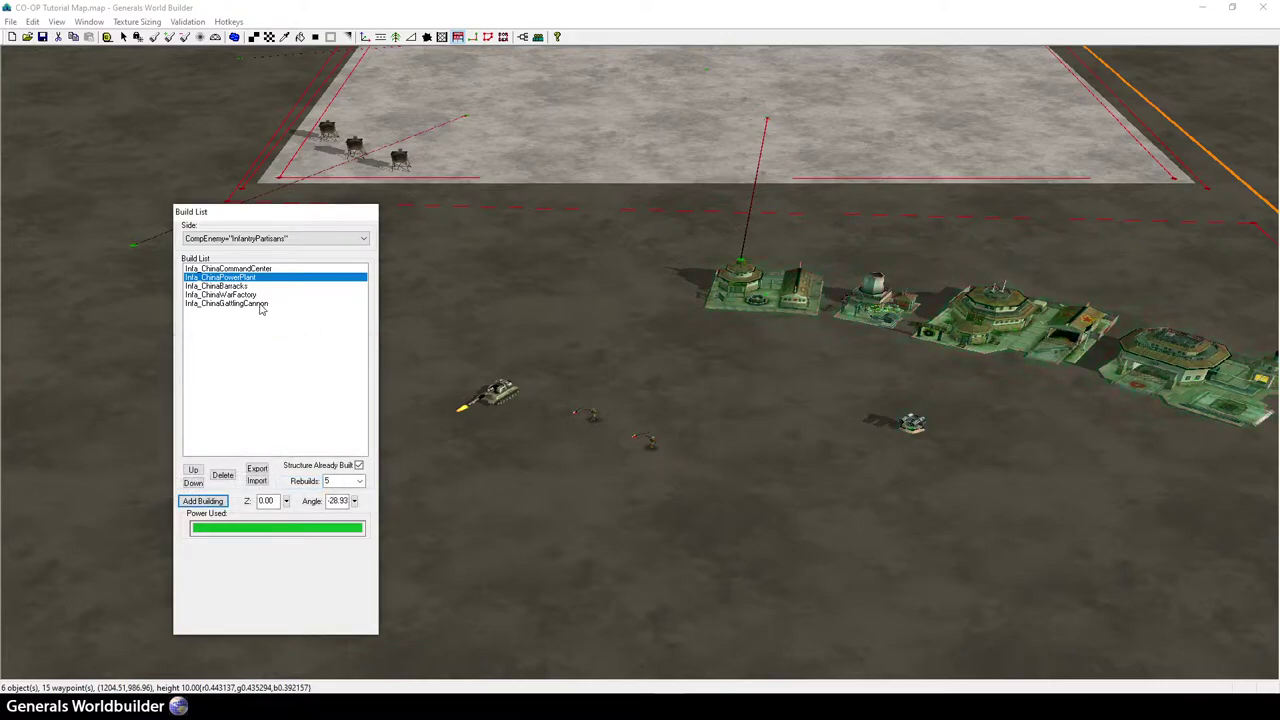
click(261, 304)
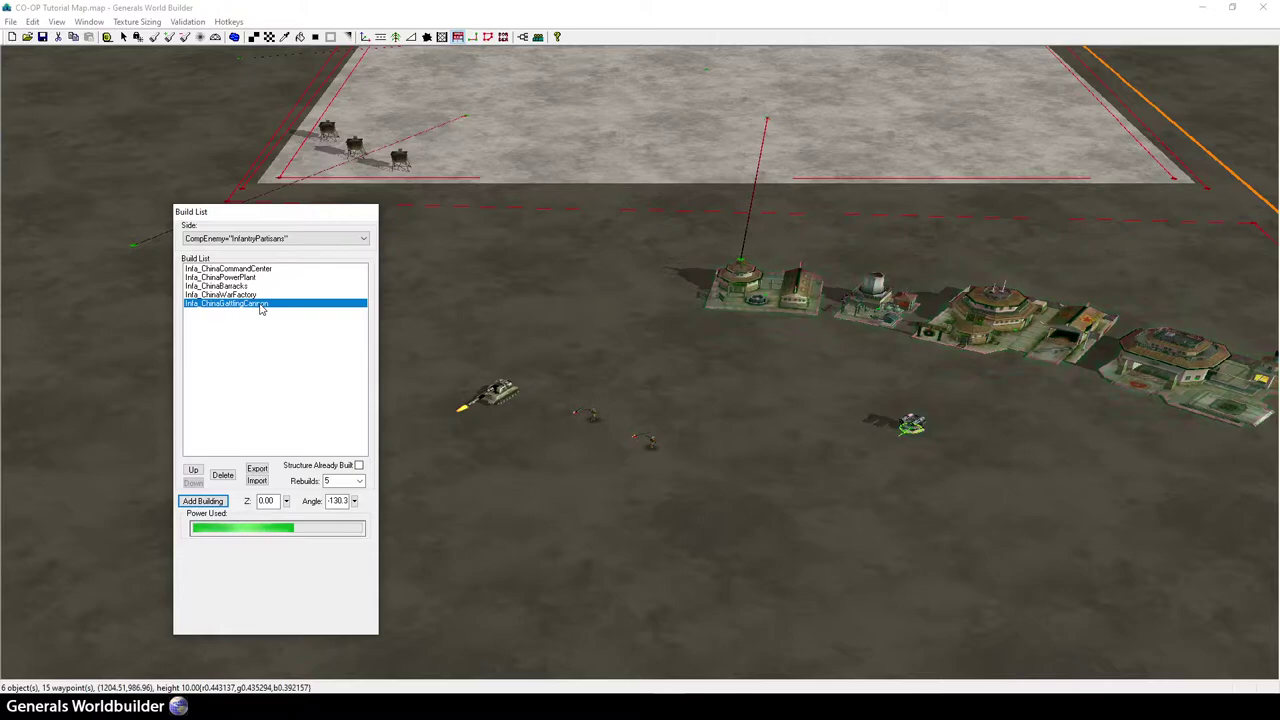
- Name the Power Plant CE_Struc_Power1 in its building properties
double_click(250, 278)
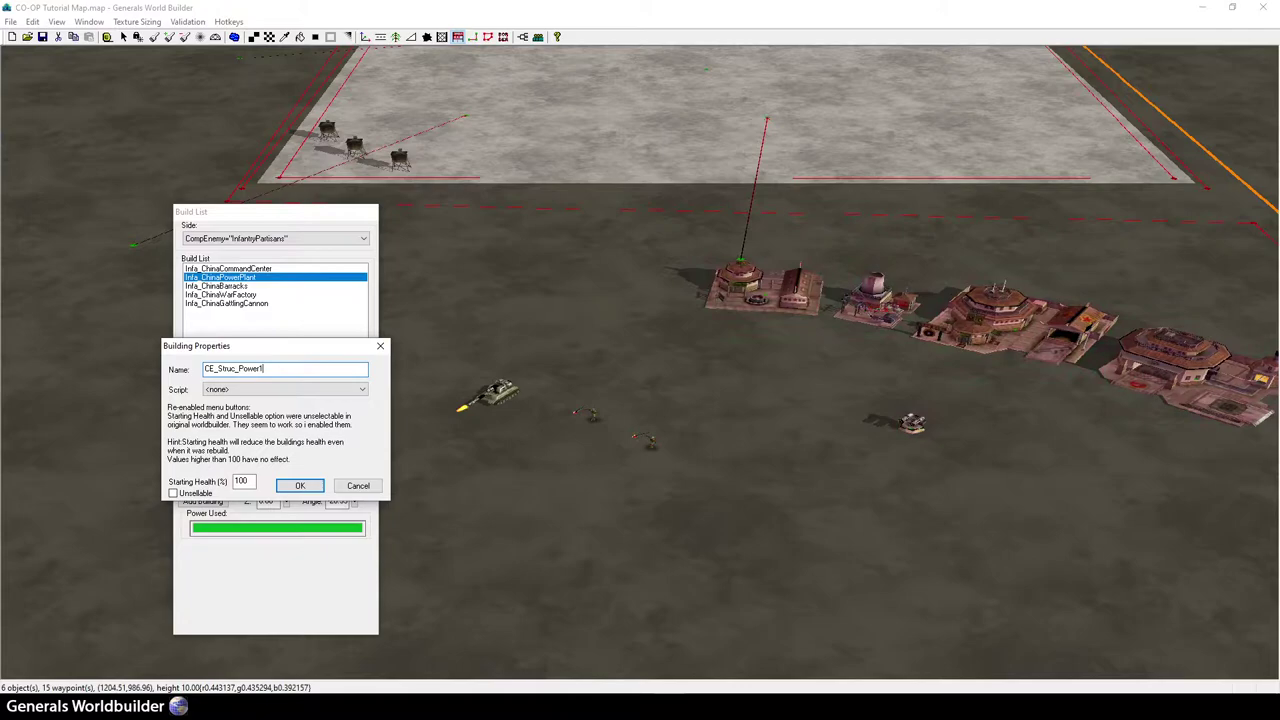
click(300, 485)
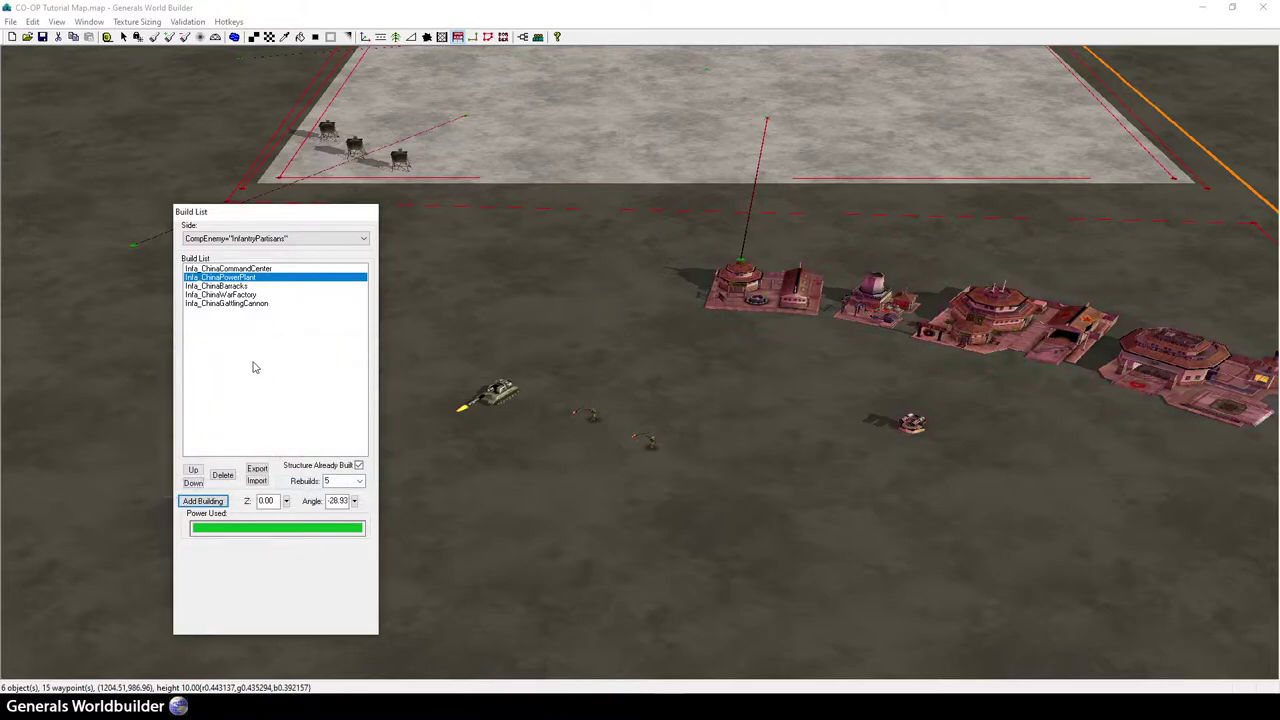
- Name the Barracks CE_Struc_Baracks1 in its building properties
double_click(242, 288)
click(251, 369)
text(CE_Struc_)
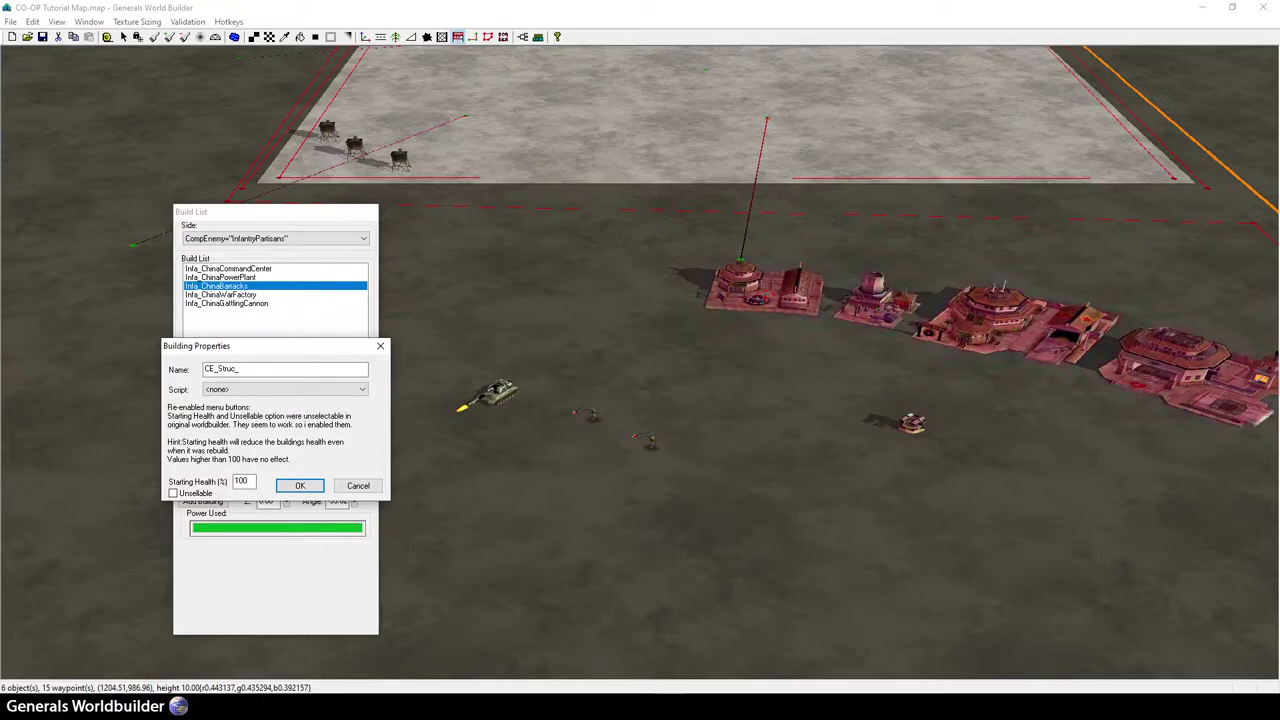
text(Baracks1)
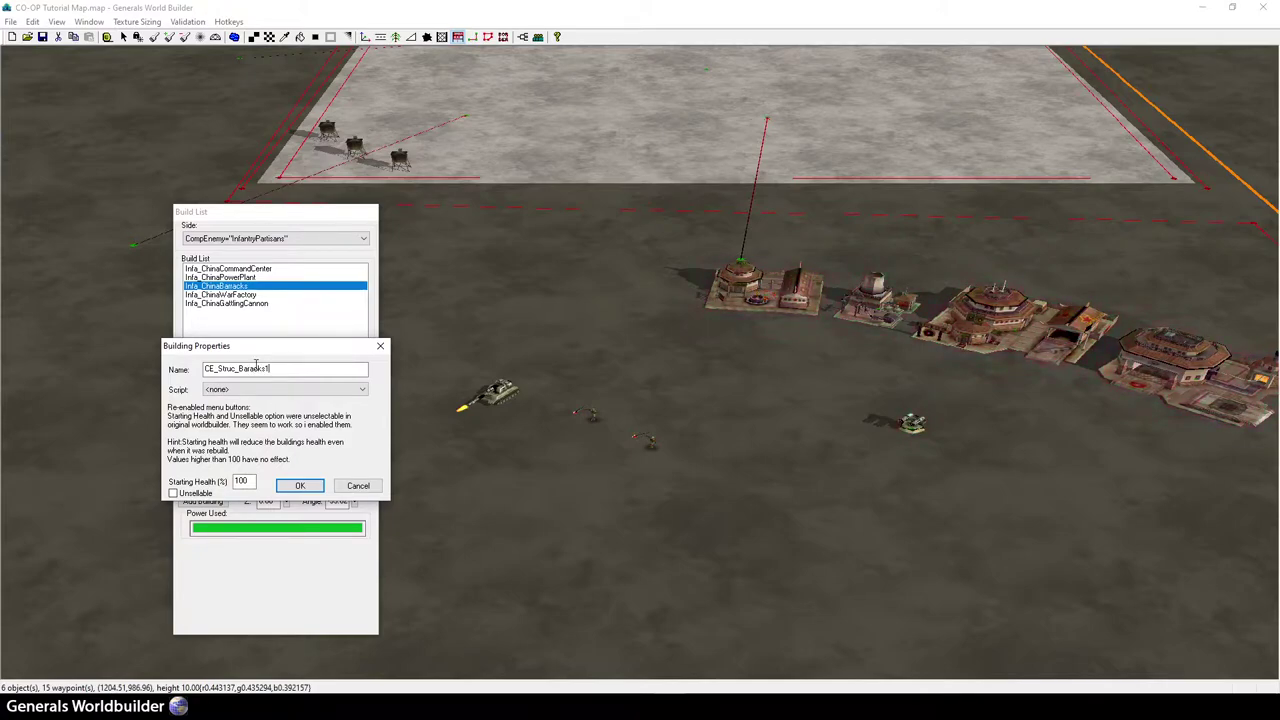
click(300, 485)
- Name the War Factory CE_WarF_1 in its building properties
click(231, 297)
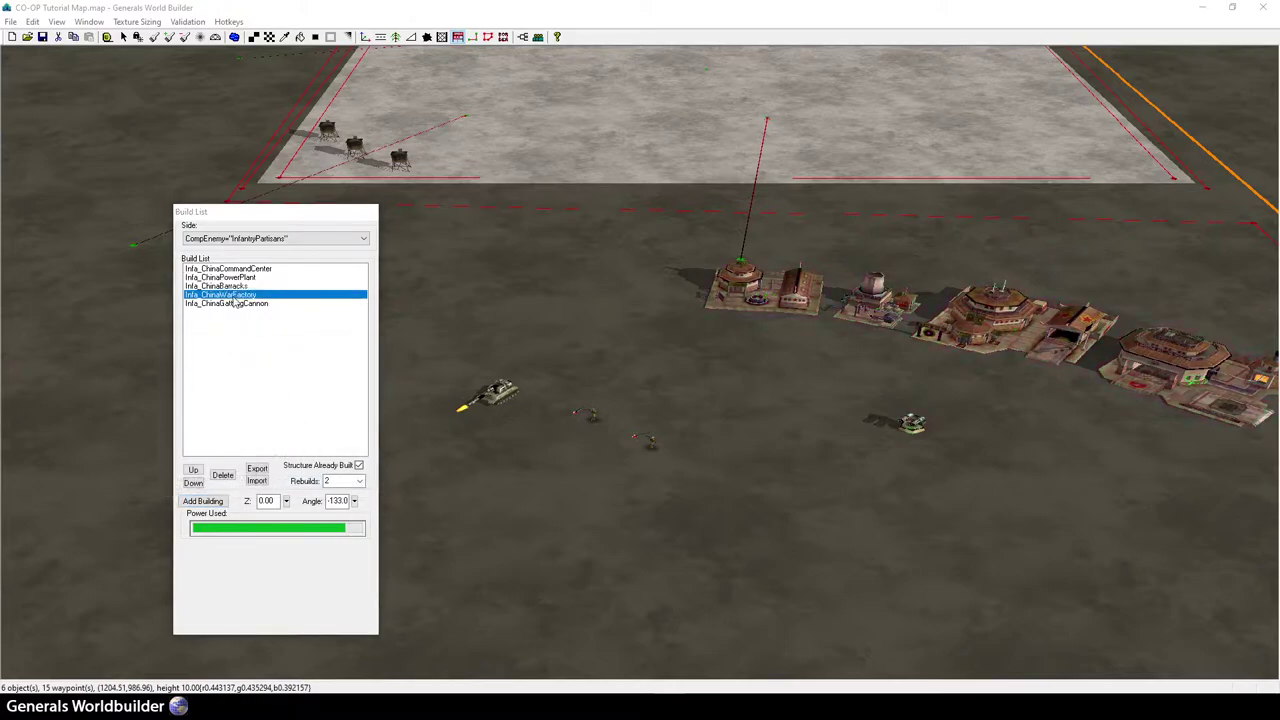
double_click(232, 297)
text(CE)
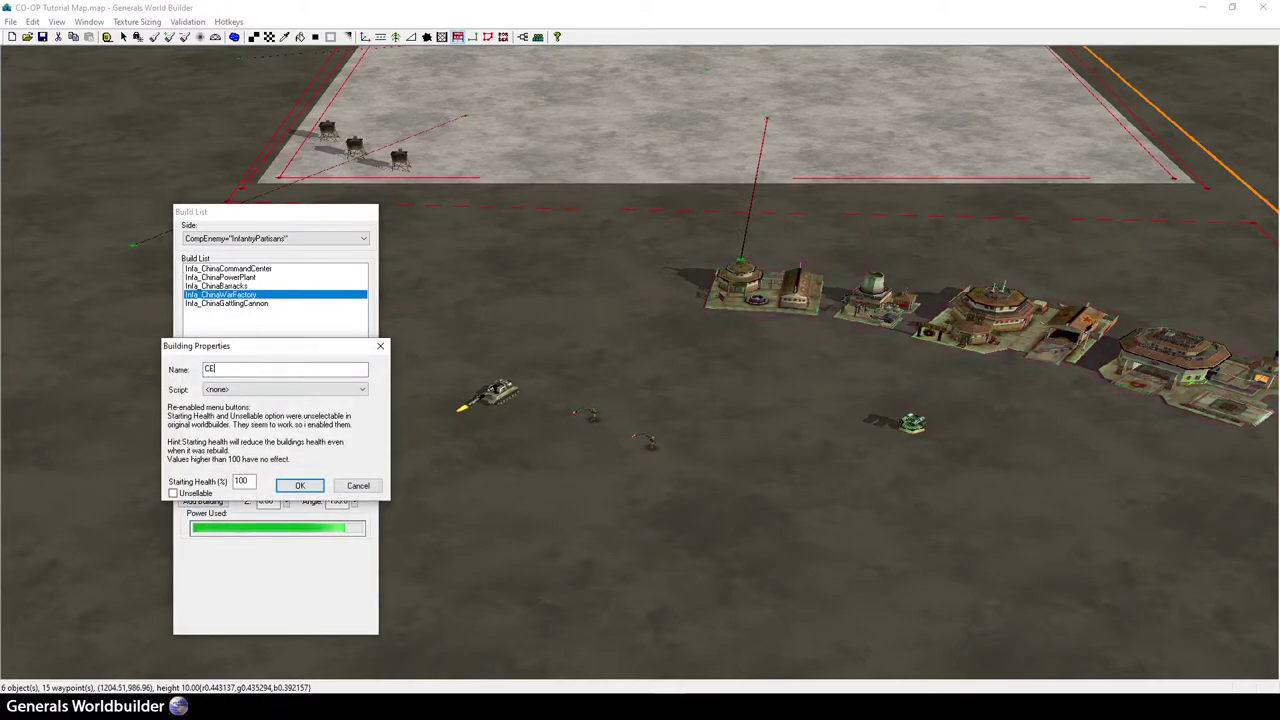
text(_W)
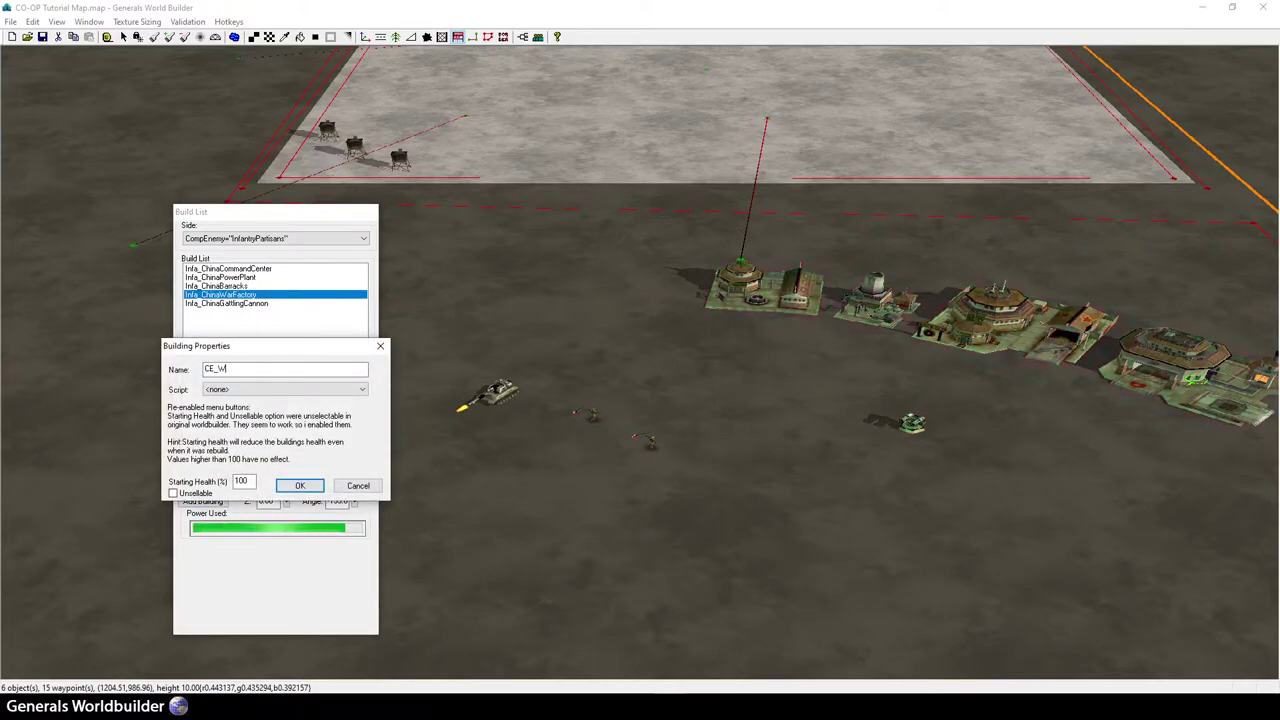
text(arF)
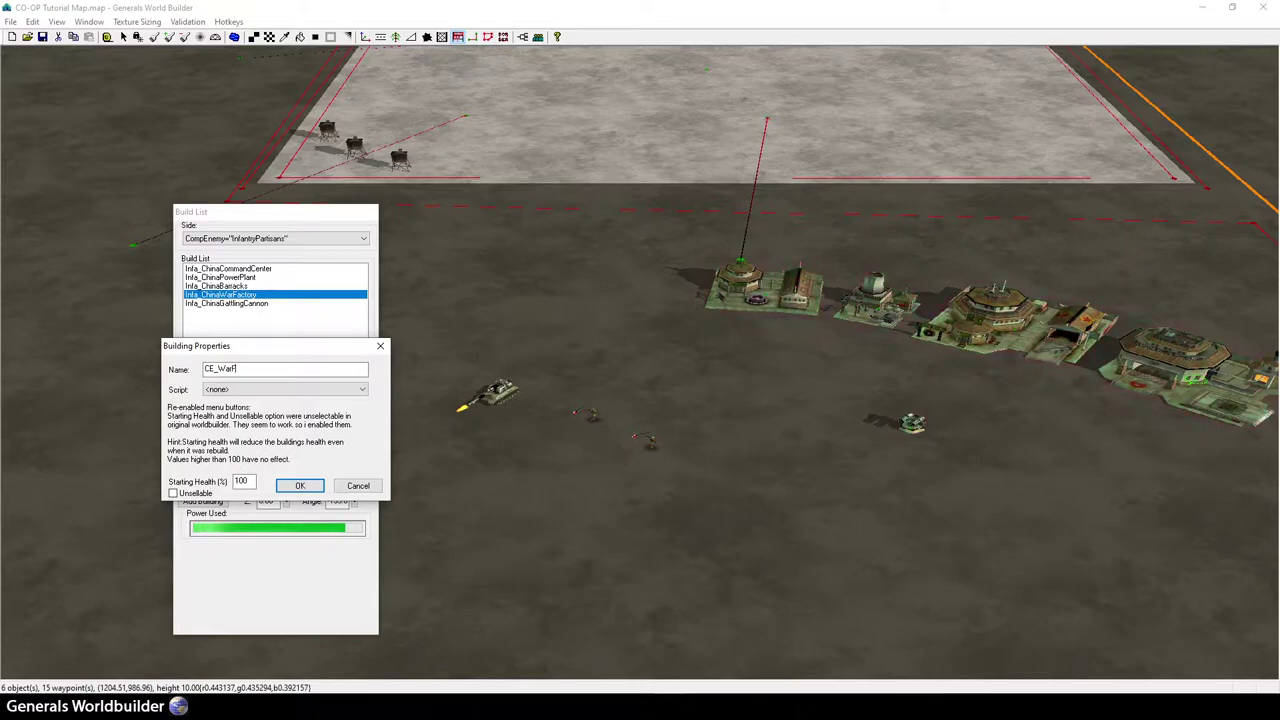
text(_1)
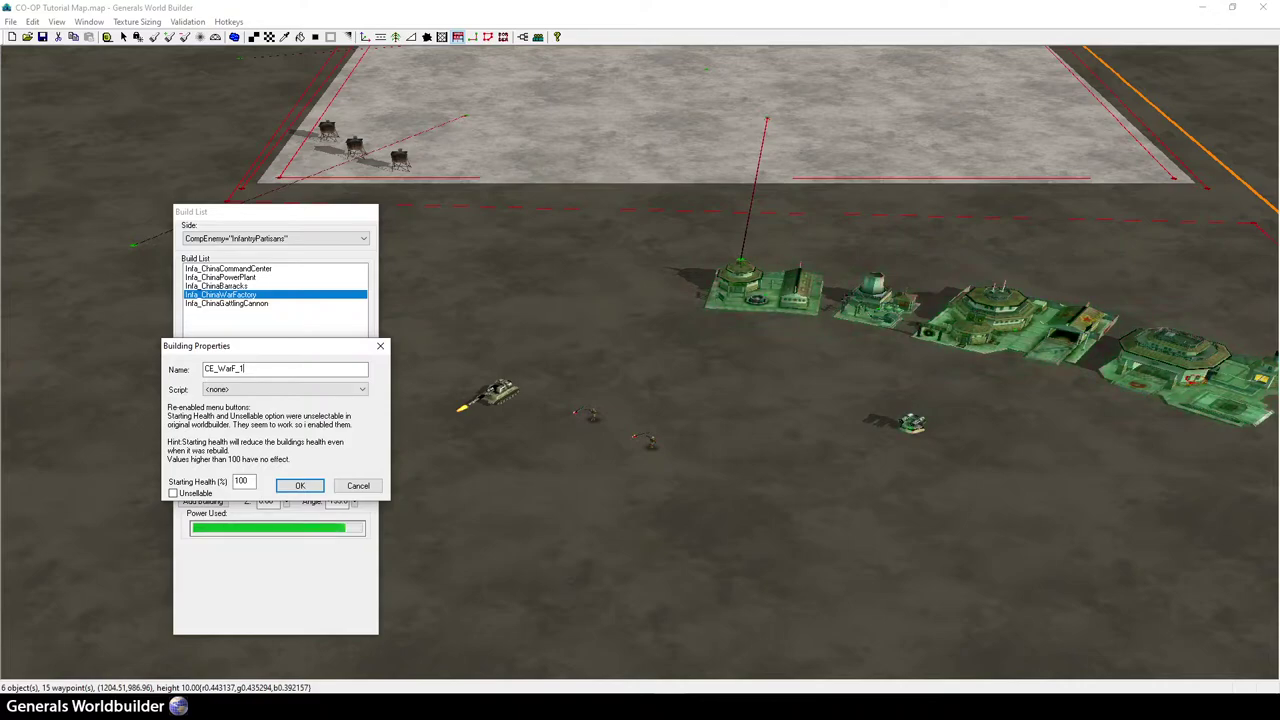
click(300, 485)
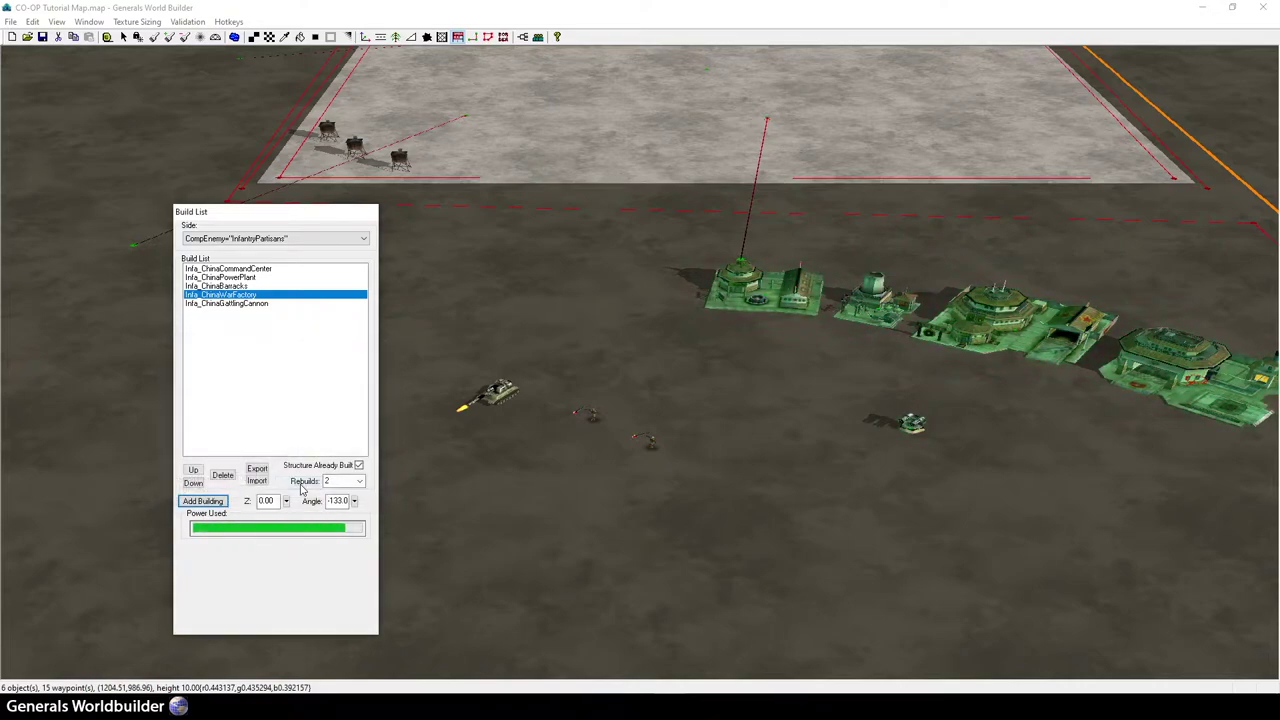
- Name the Gattling Cannon CE_Struc_Gattling in its building properties
double_click(233, 303)
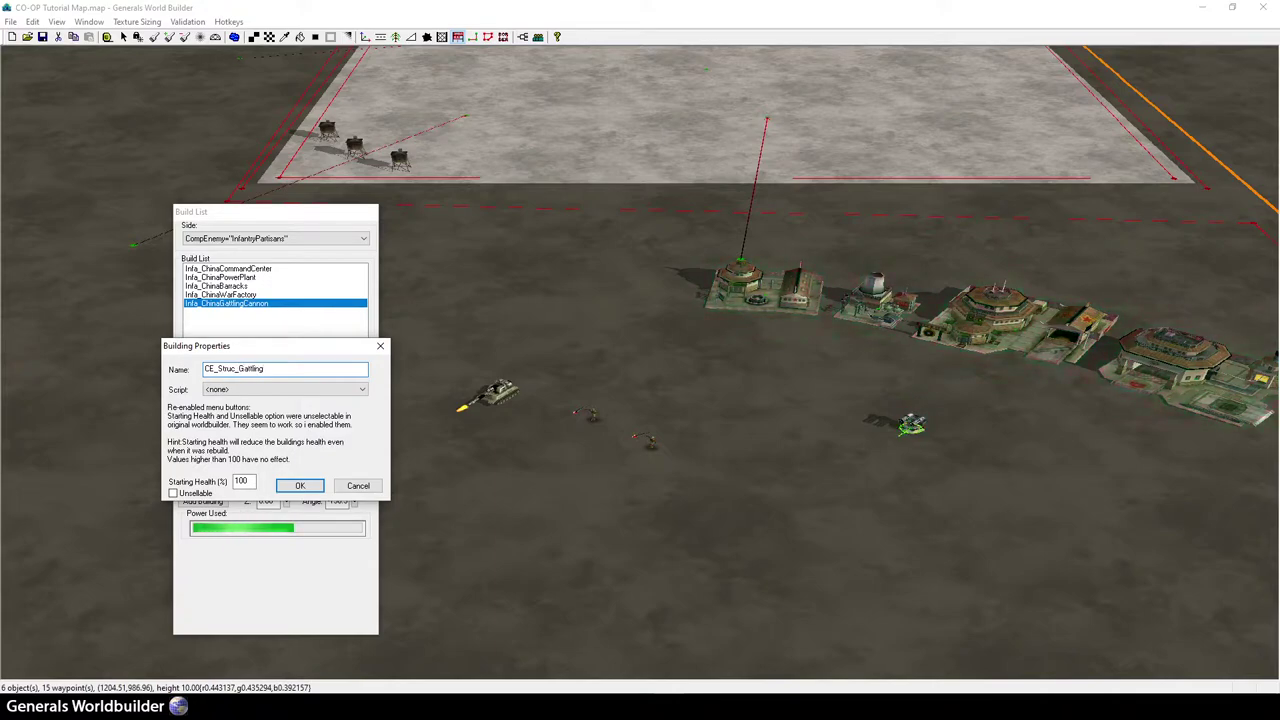
key(Return)
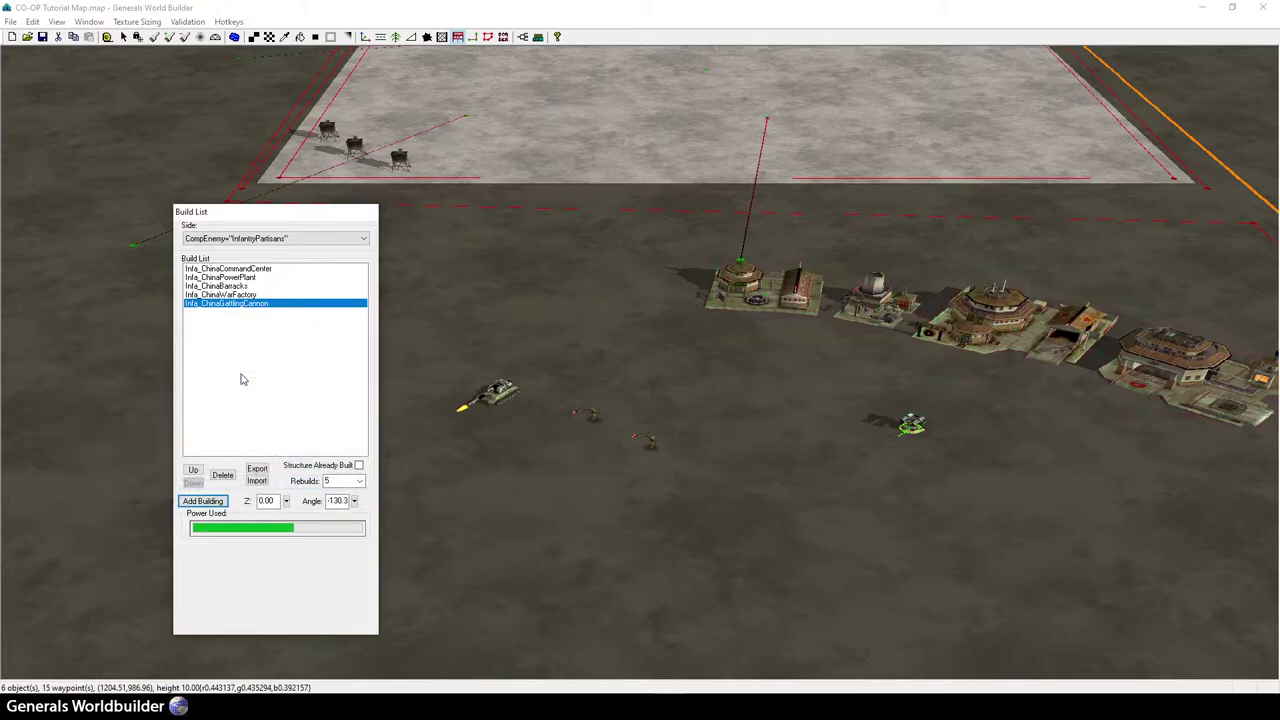
- Insert Struc_ into the War Factory's name so it reads CE_Struc_WarF_1
double_click(240, 295)
click(219, 368)
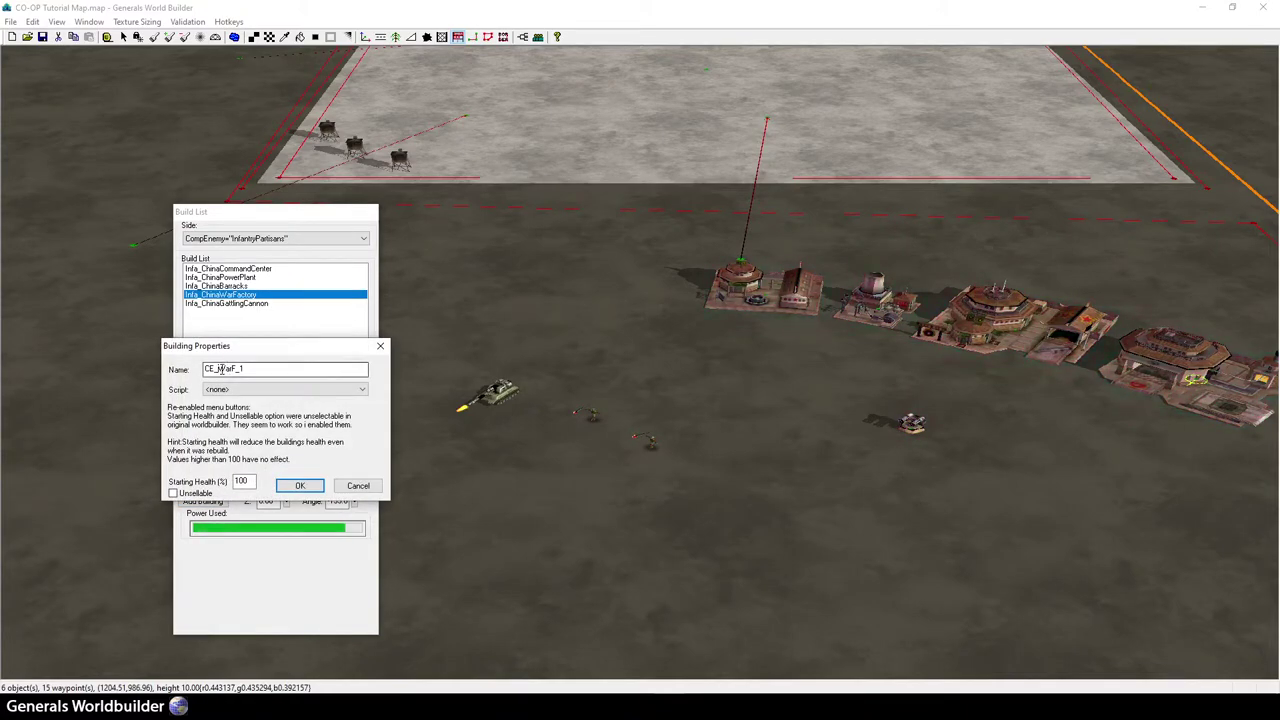
text(Struc_)
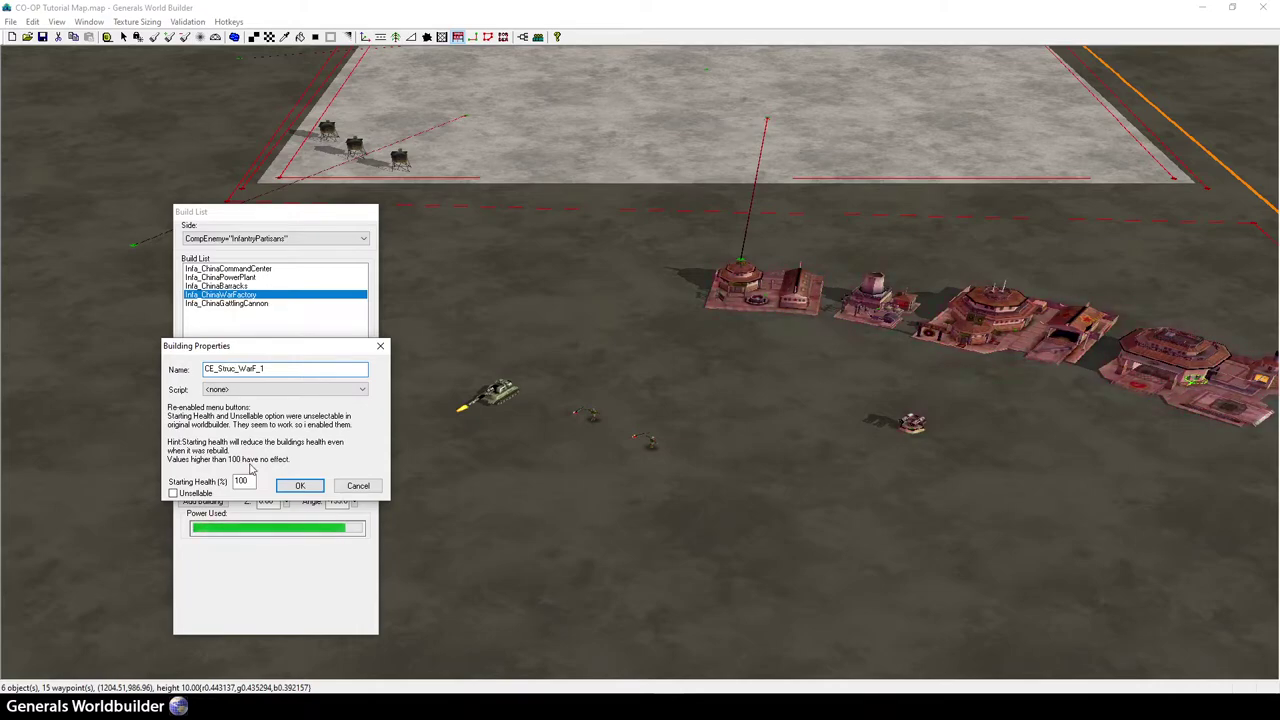
click(300, 485)
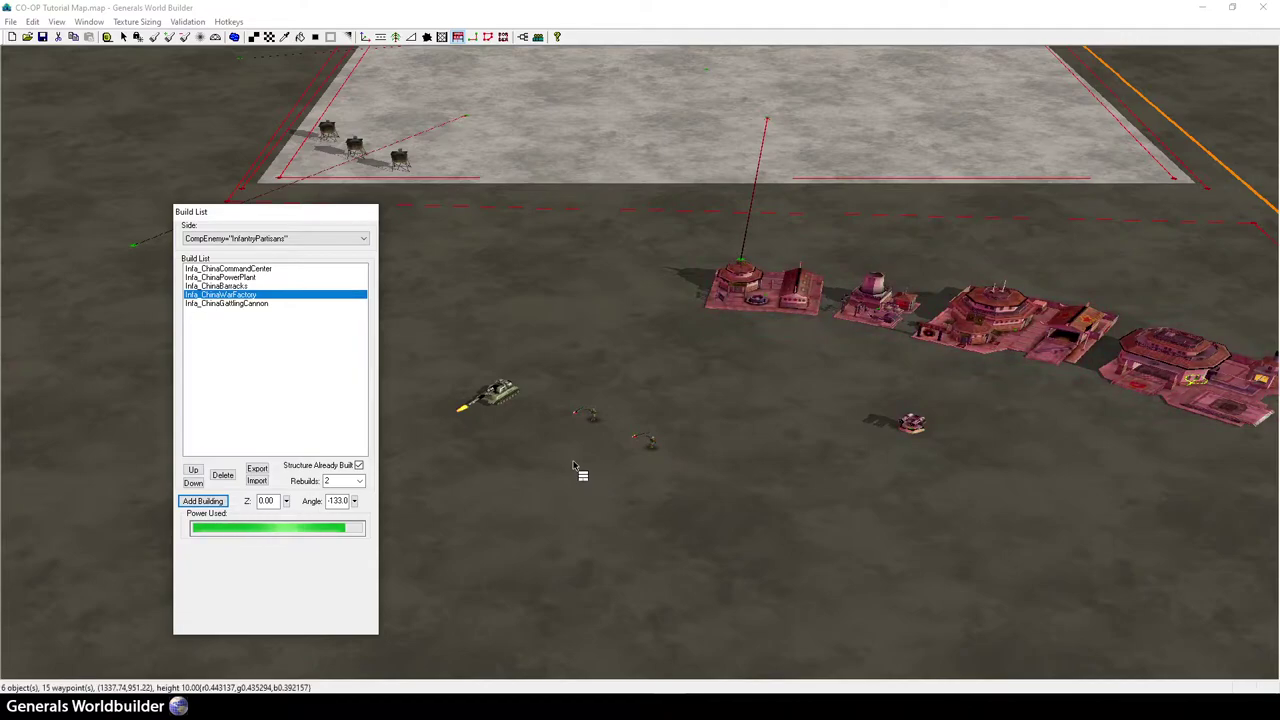
- Move the infantry unit CE_INF_01 onto the Barracks forecourt, in front of its entrance, at about 1462, 1243
click(481, 432)
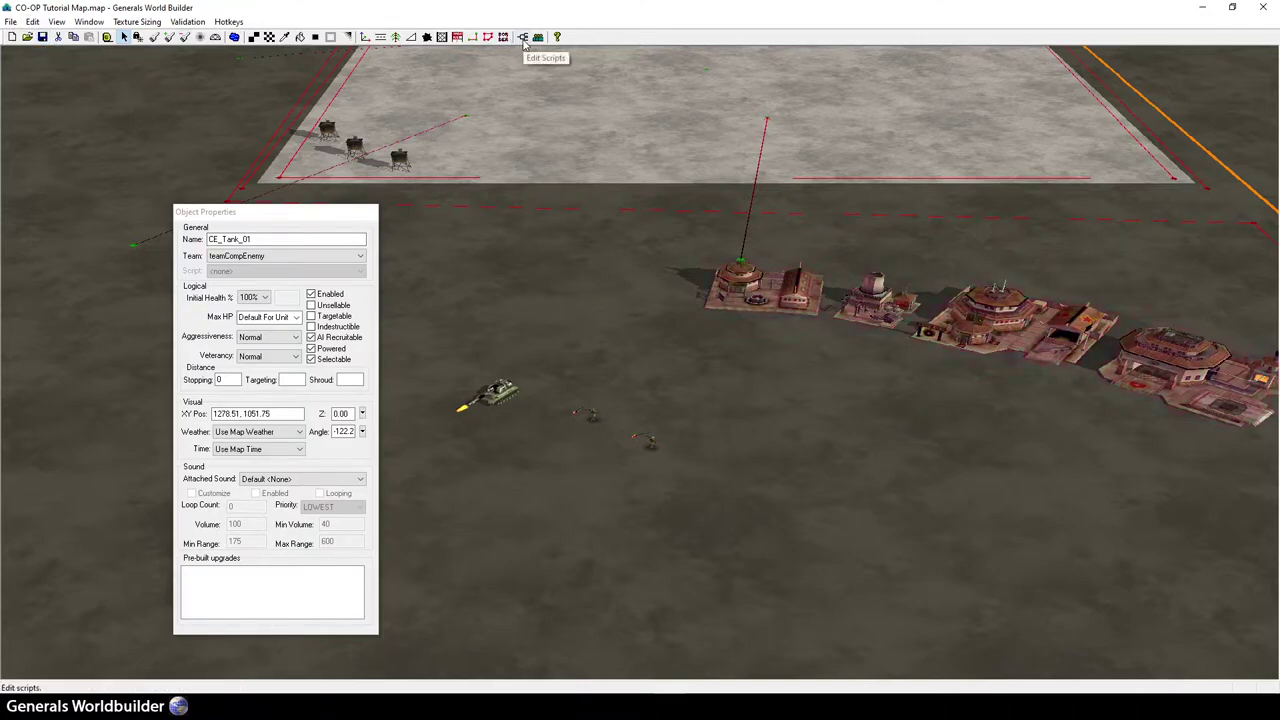
drag(462, 340, 830, 487)
scroll(830, 487, up, 3)
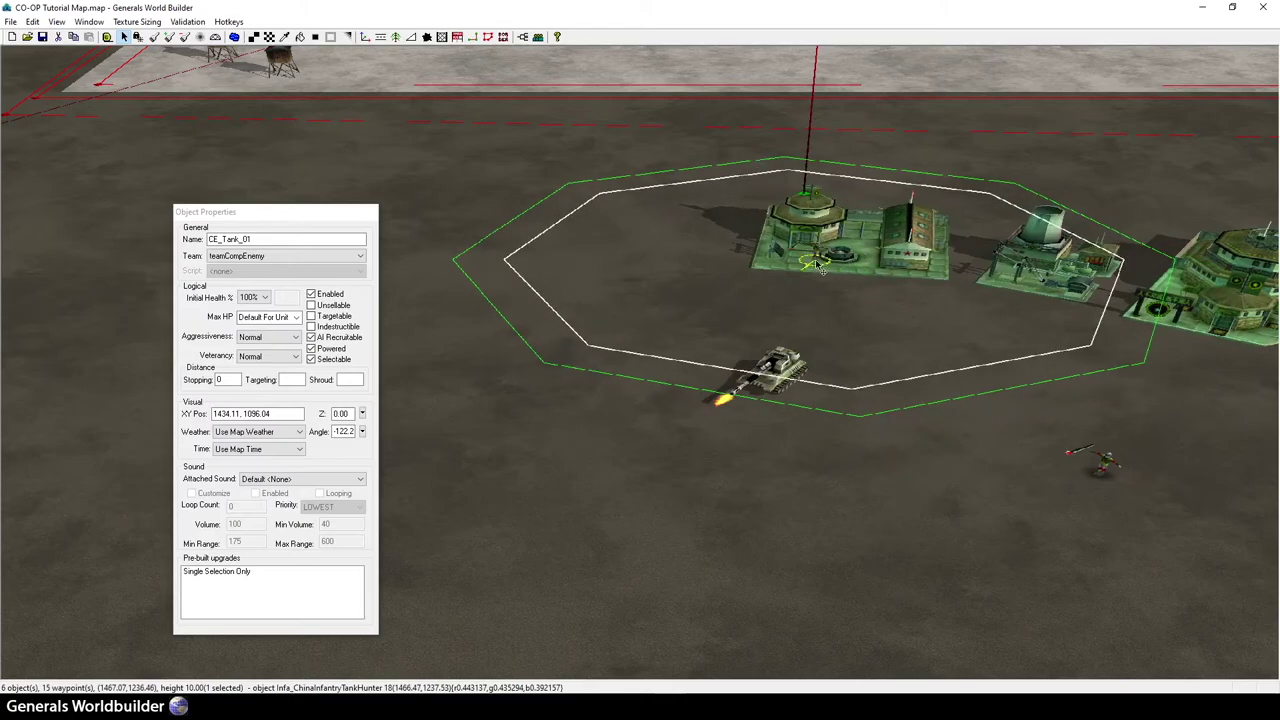
scroll(938, 325, up, 3)
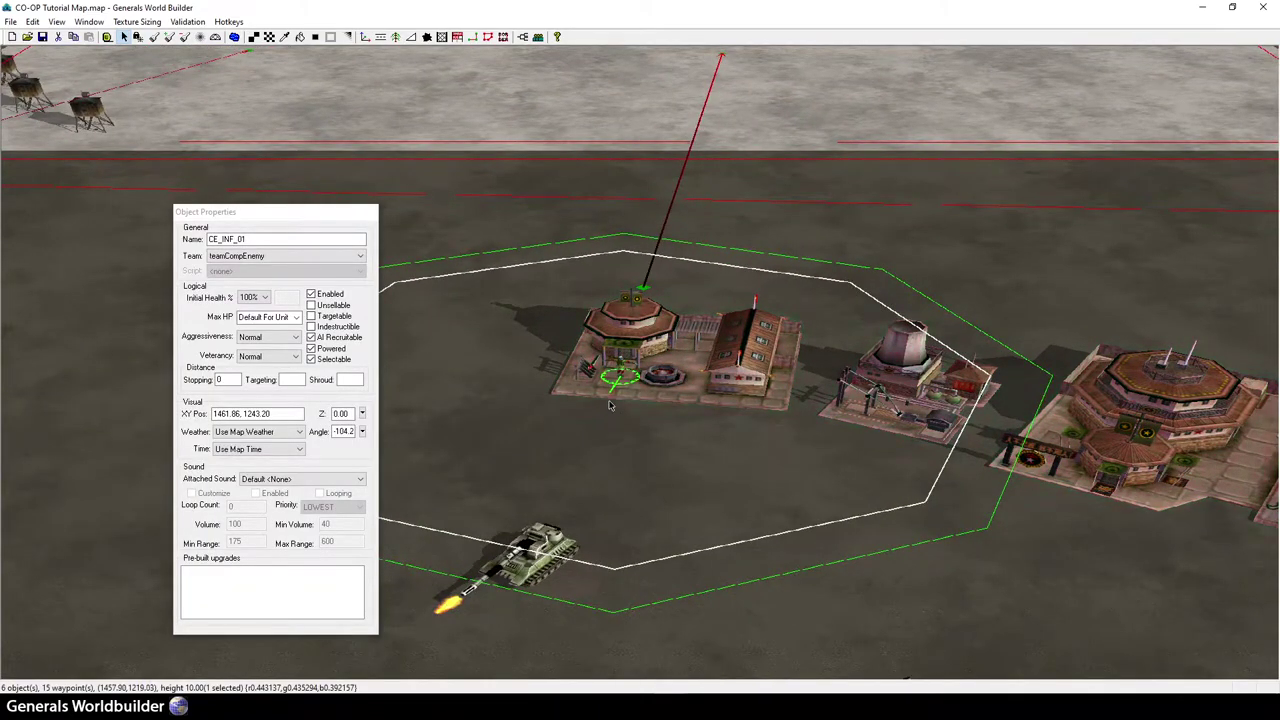
scroll(615, 470, up, 3)
scroll(622, 486, up, 2)
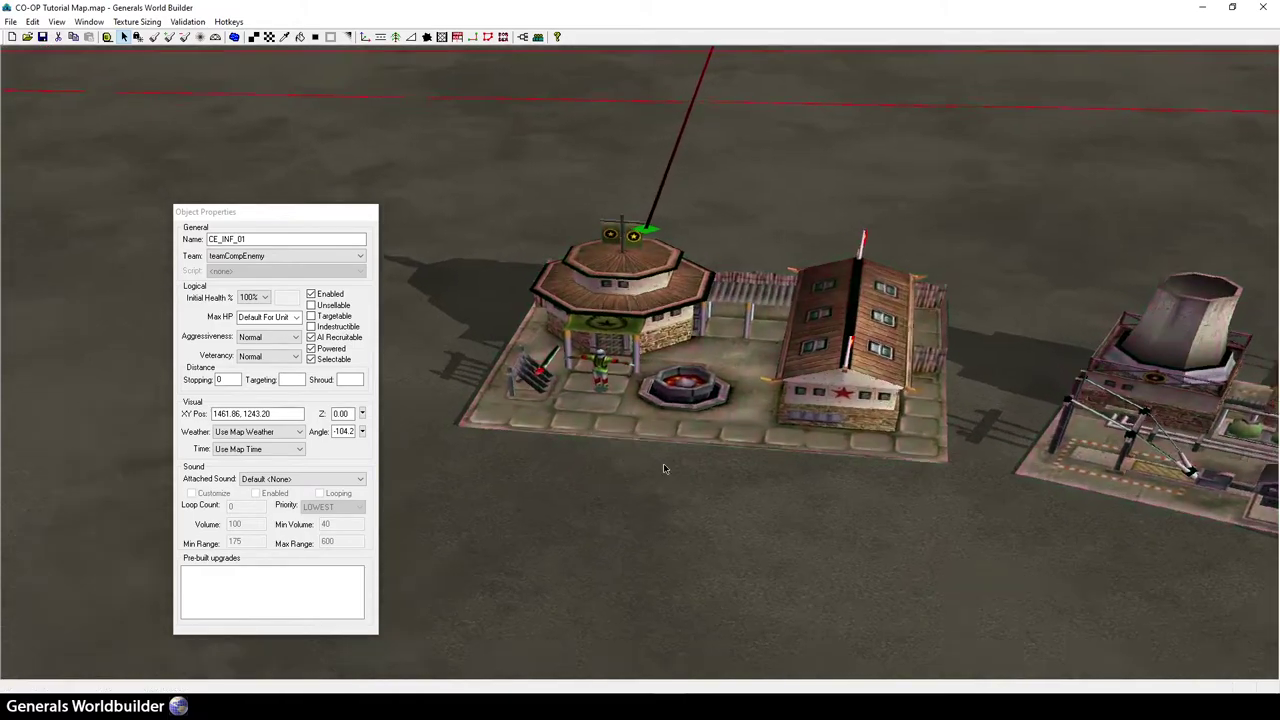
scroll(649, 447, down, 5)
scroll(610, 420, up, 5)
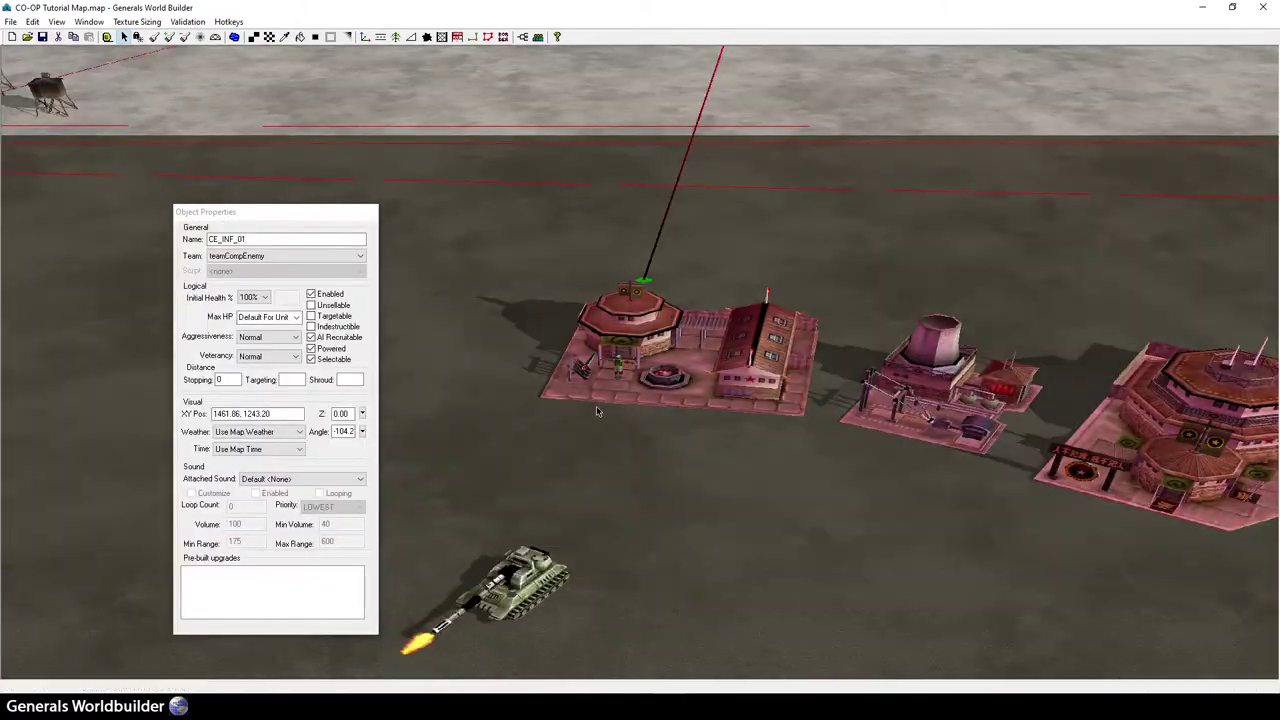
scroll(595, 459, up, 1)
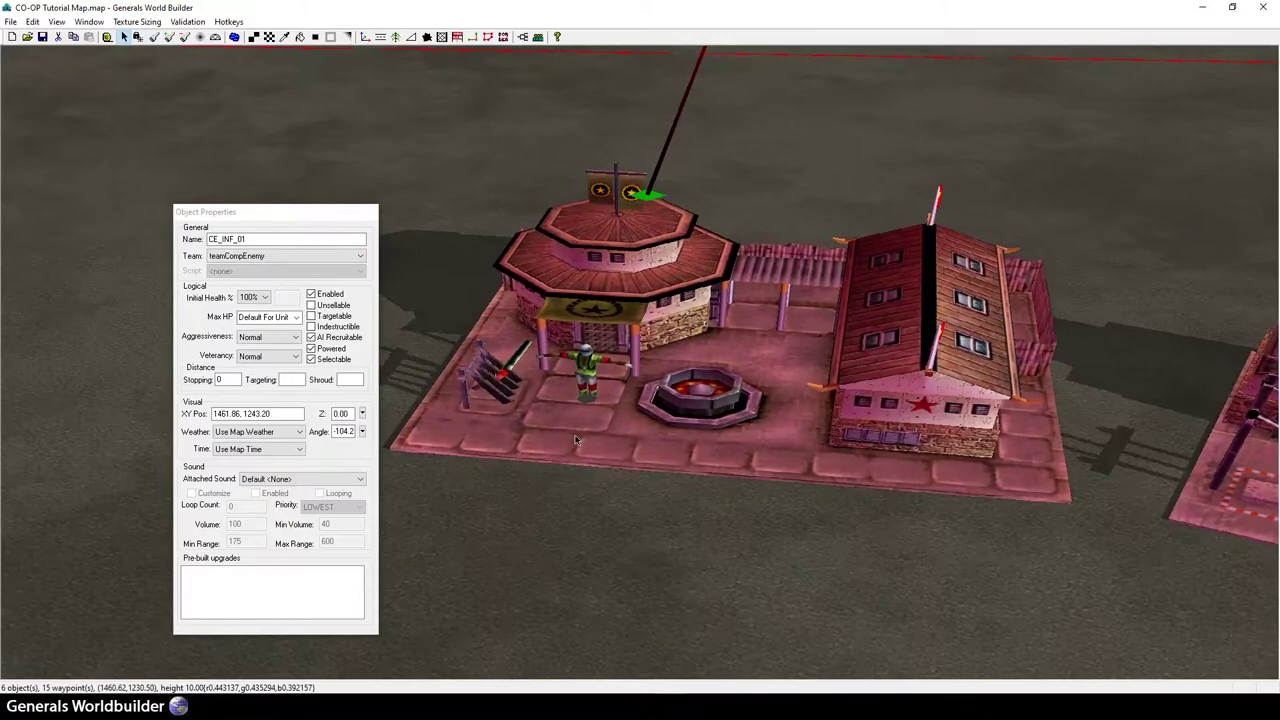
- Move the infantry unit CE_INF_01 closer to the Barracks entrance, at about 1464, 1258, and rotate it to about -100 degrees
middle_drag(595, 459, 563, 366)
drag(563, 366, 630, 347)
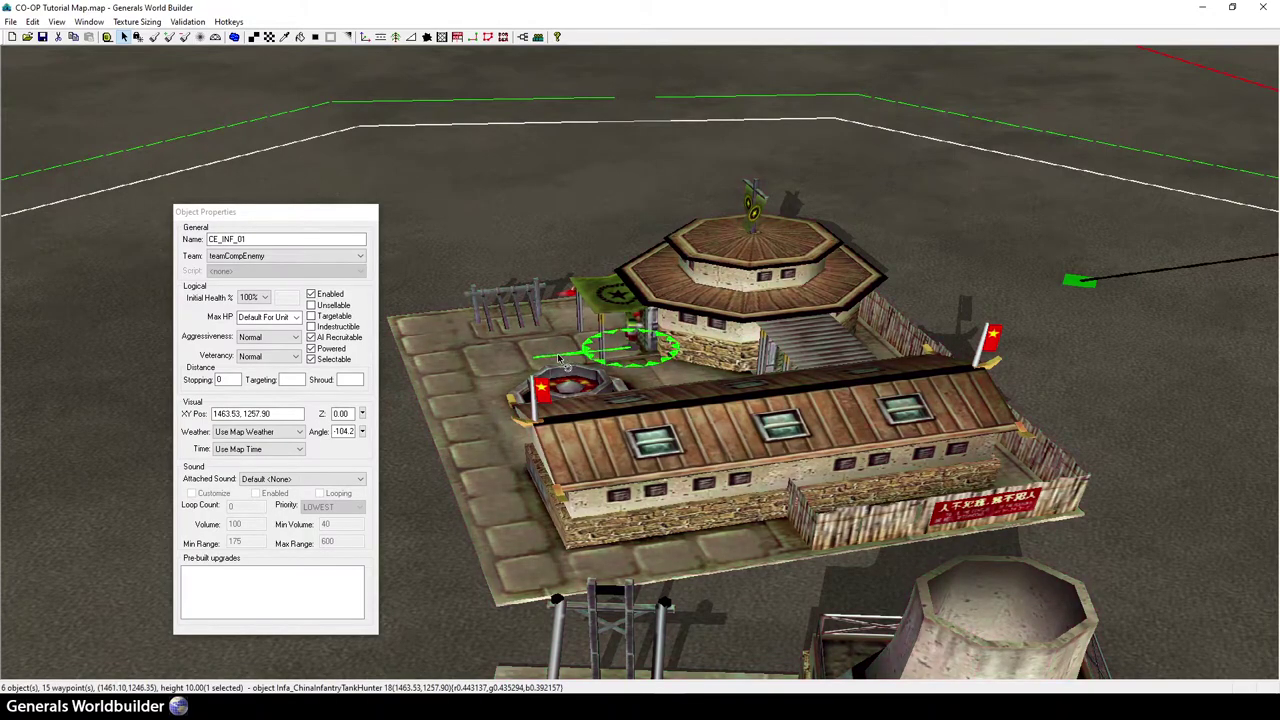
scroll(582, 378, down, 5)
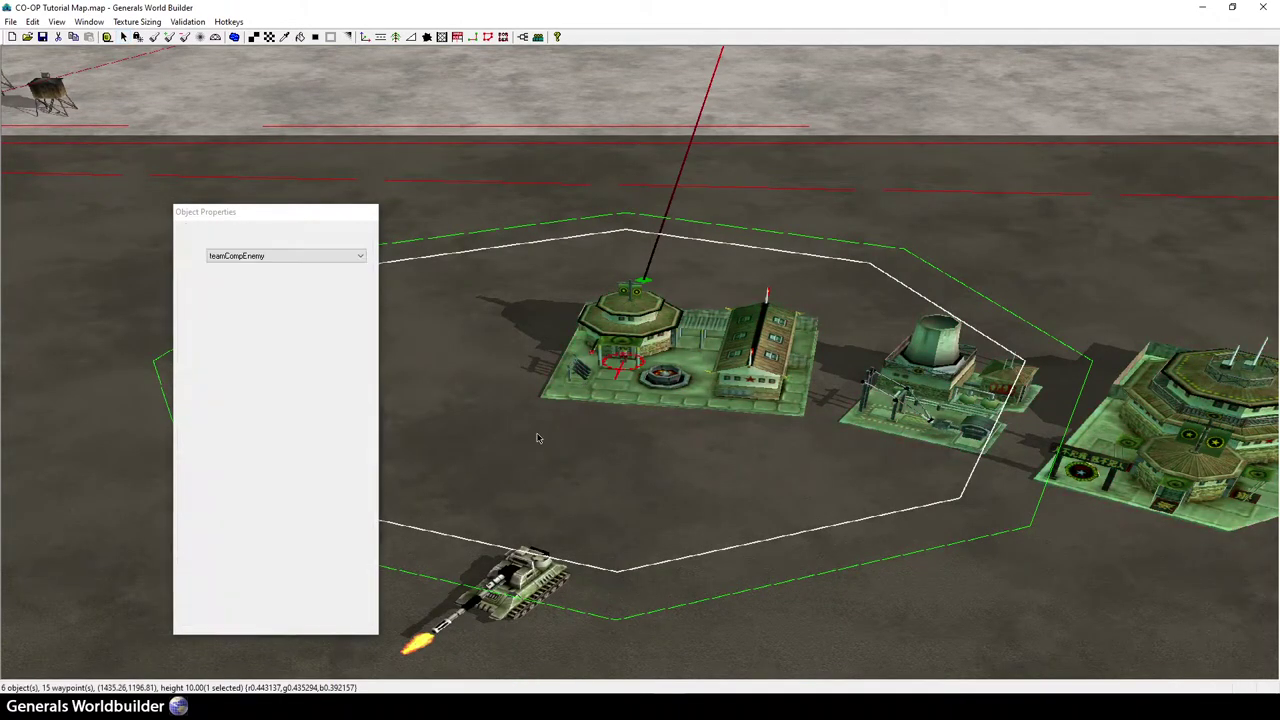
- Move the tank CE_Tank_01 in front of the War Factory's vehicle exit, at about 1749, 1072
scroll(660, 480, down, 3)
scroll(702, 455, down, 2)
drag(455, 310, 905, 325)
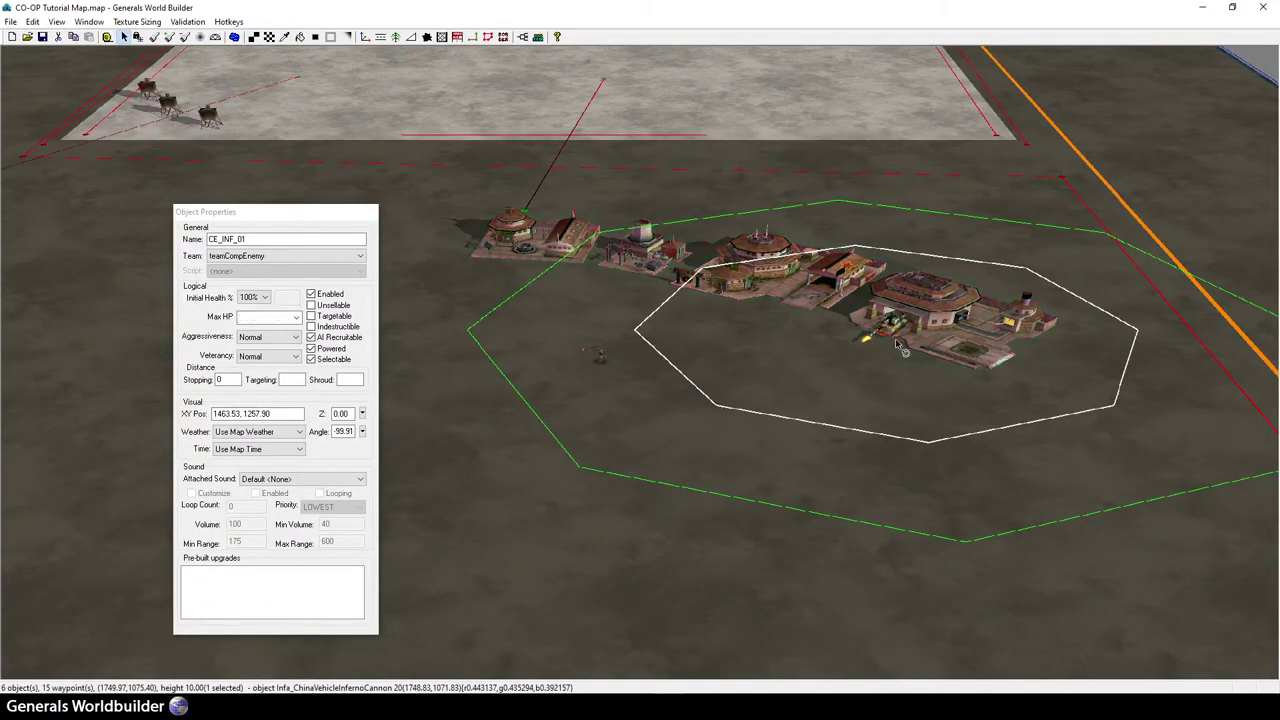
click(905, 325)
scroll(803, 479, up, 3)
scroll(803, 479, up, 5)
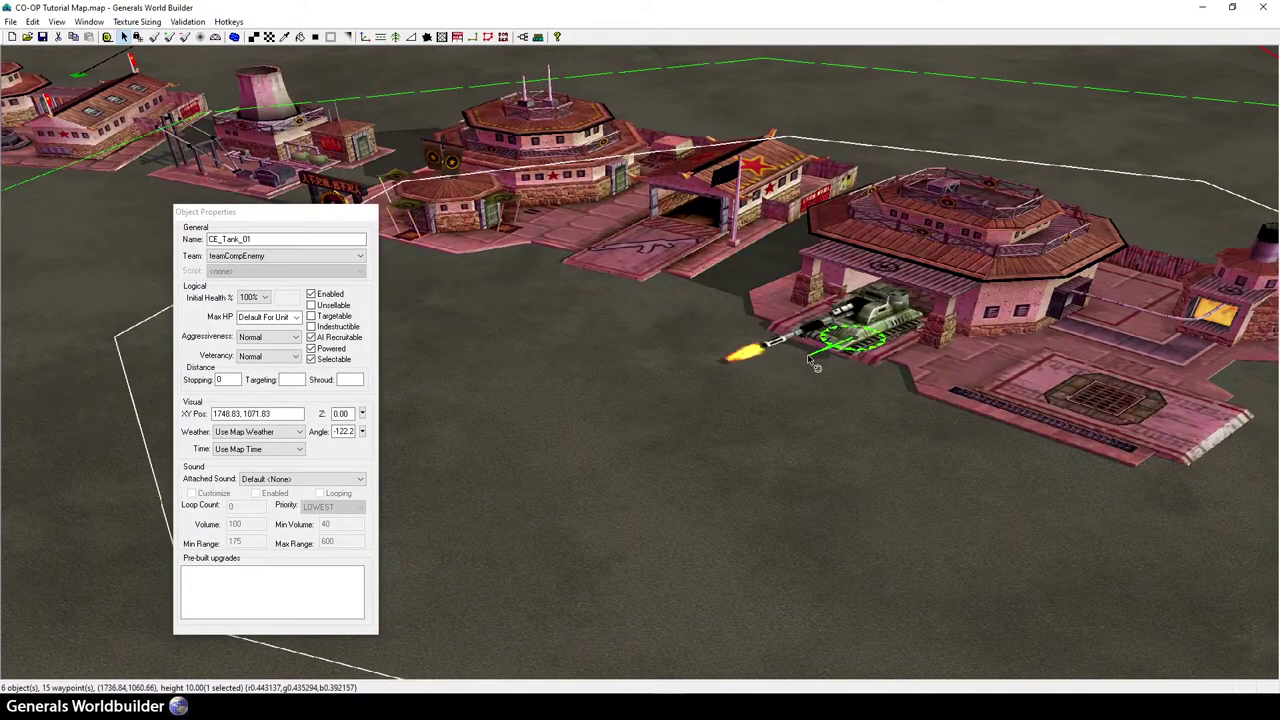
- Rotate the tank CE_Tank_01 to about -133 degrees and shift it into the War Factory's exit, at about 1757, 1084
drag(810, 360, 793, 369)
scroll(830, 450, up, 4)
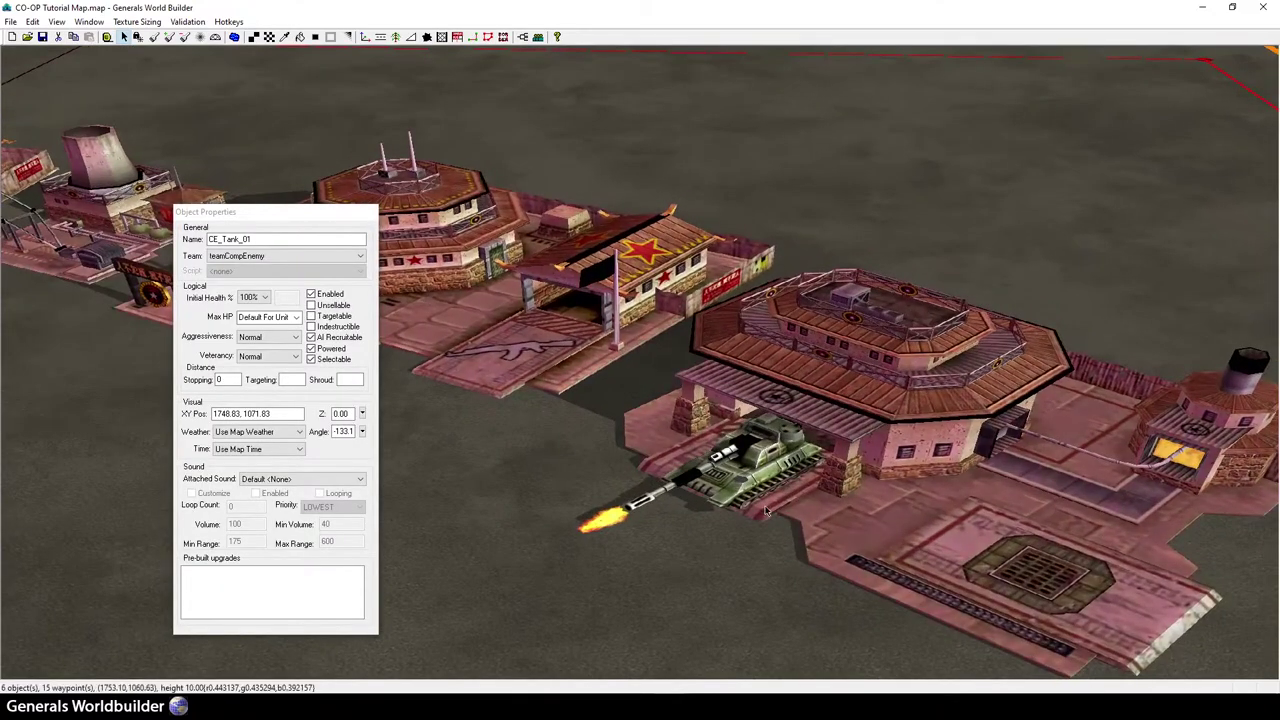
mouse_move(727, 472)
mouse_down()
mouse_move(790, 465)
mouse_move(778, 455)
mouse_move(733, 492)
mouse_up()
middle_drag(733, 492, 616, 582)
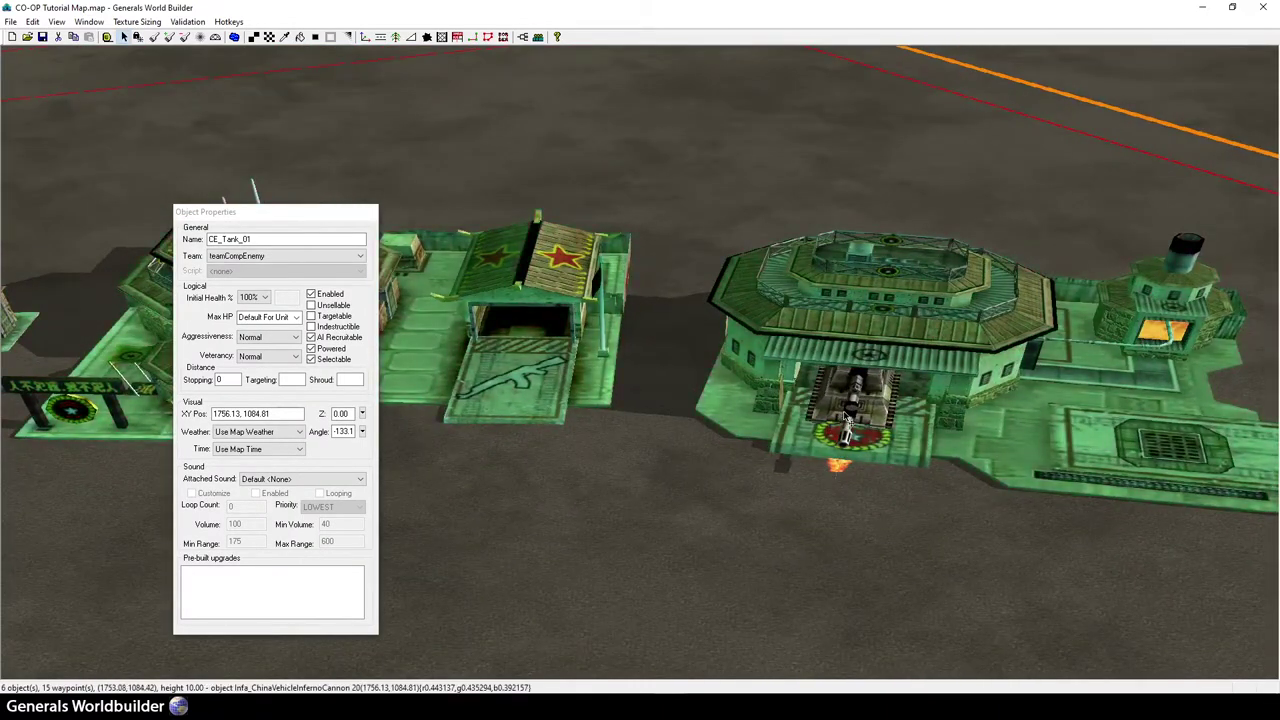
click(852, 418)
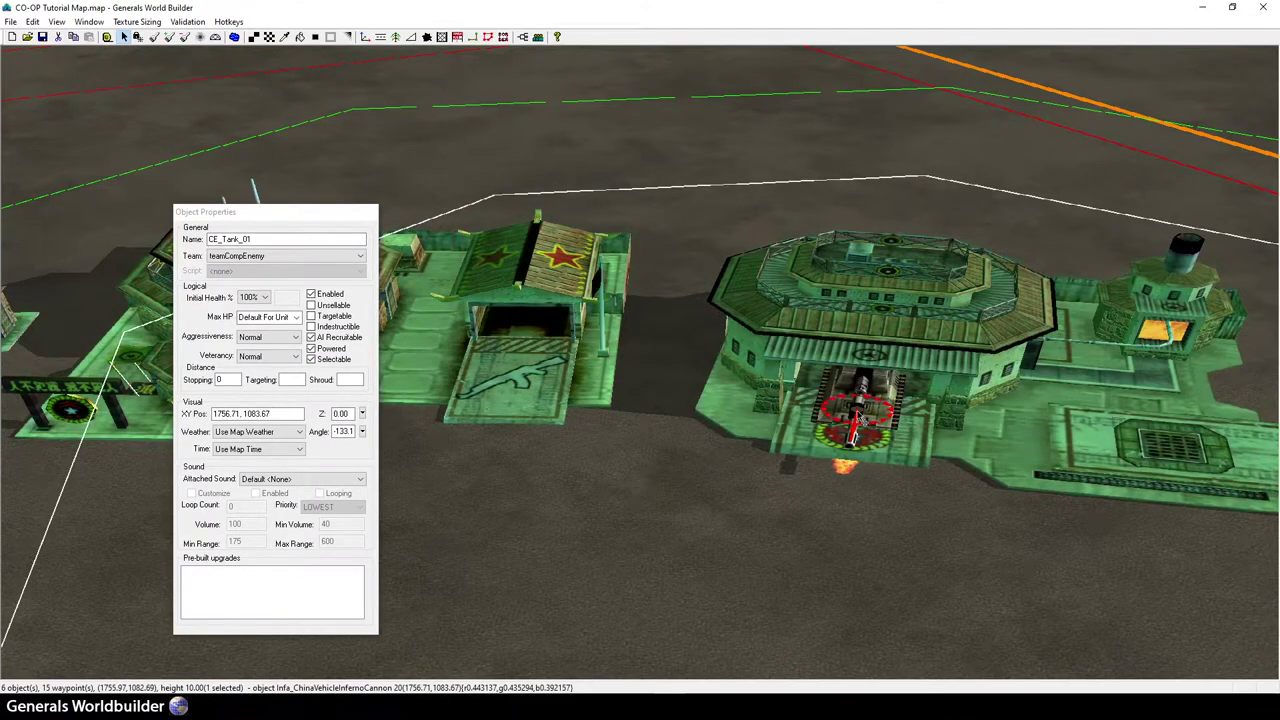
middle_drag(856, 418, 860, 412)
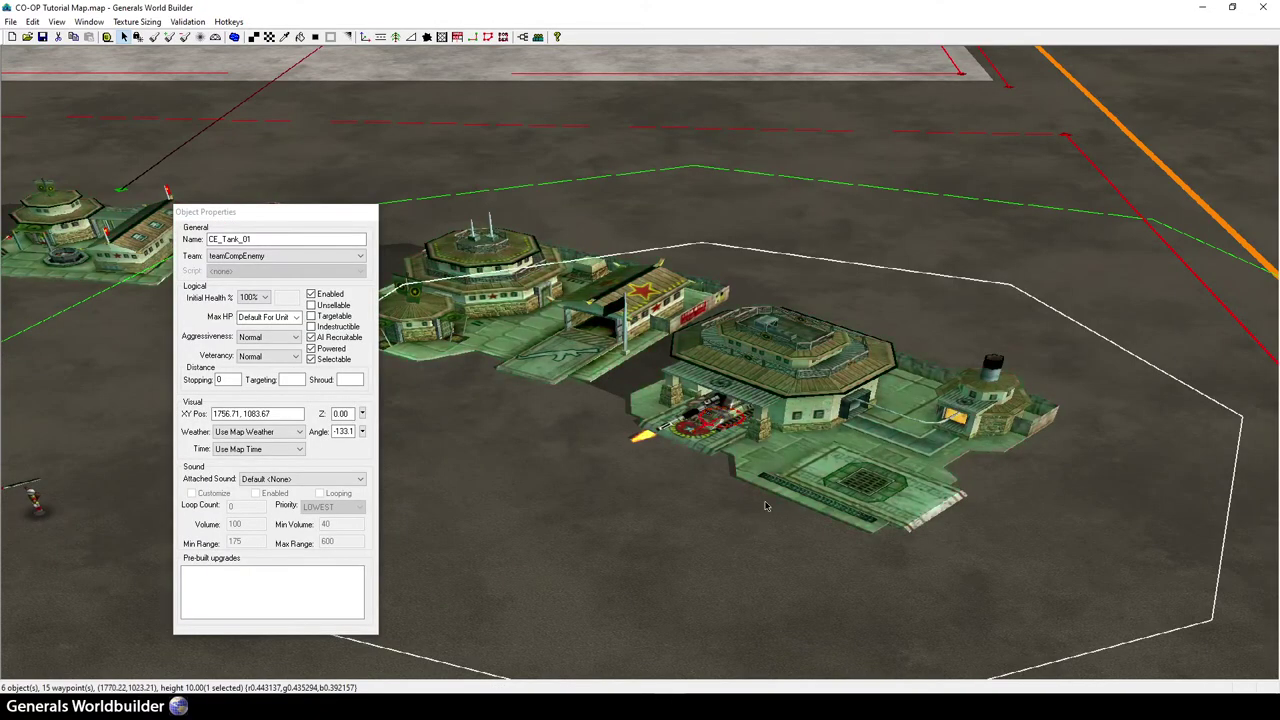
- Check the placement of the infantry unit and the tank at the Barracks and the War Factory
scroll(676, 560, down, 5)
middle_drag(800, 477, 771, 376)
scroll(600, 414, up, 3)
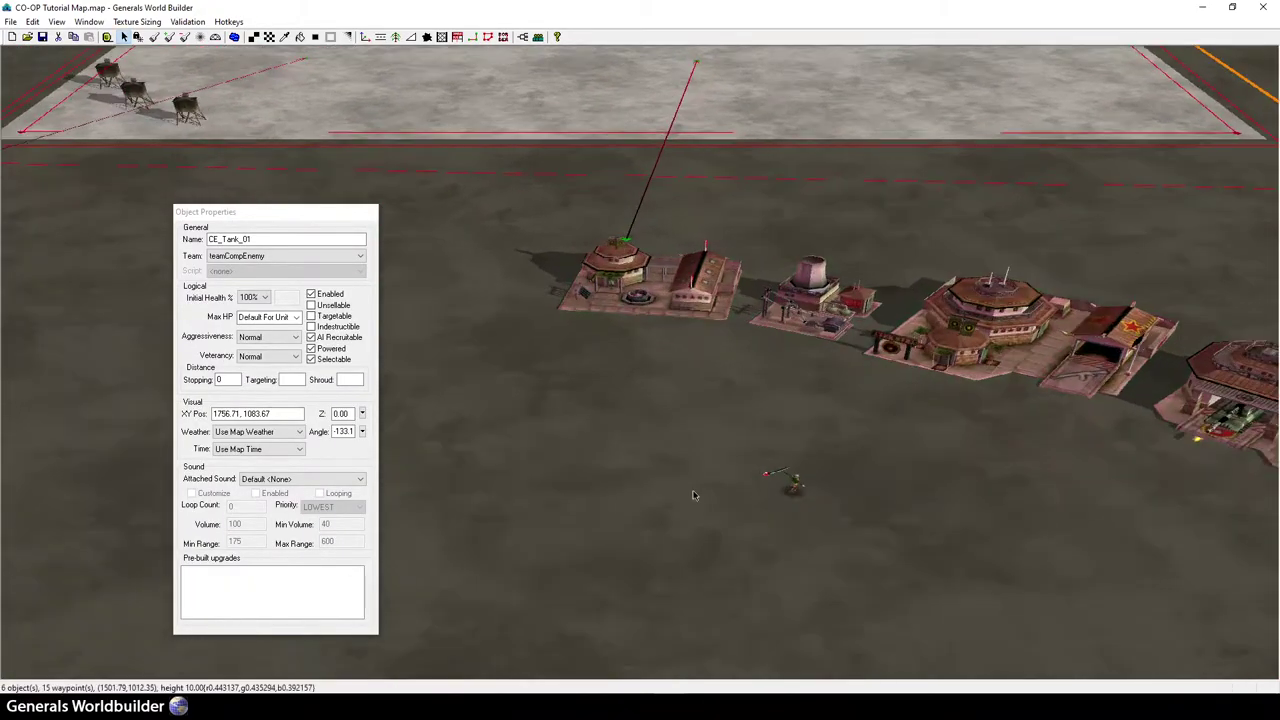
drag(600, 414, 1255, 215)
click(1045, 469)
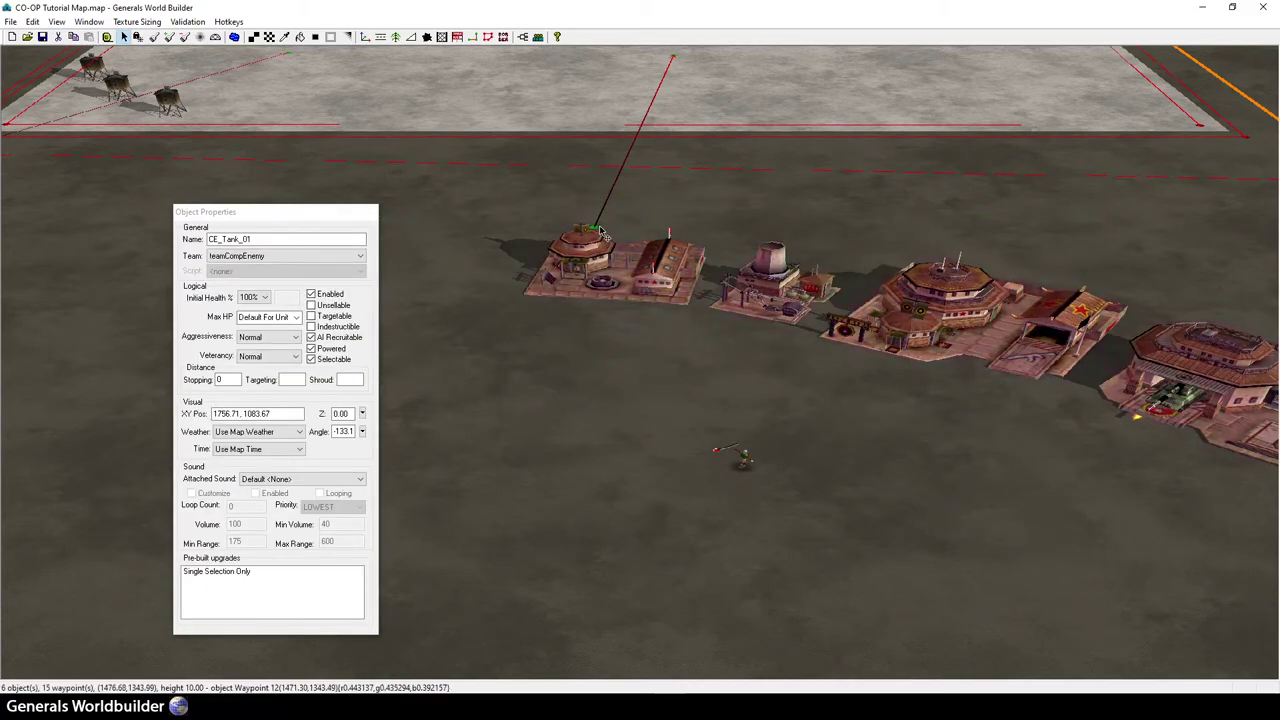
drag(597, 197, 1196, 451)
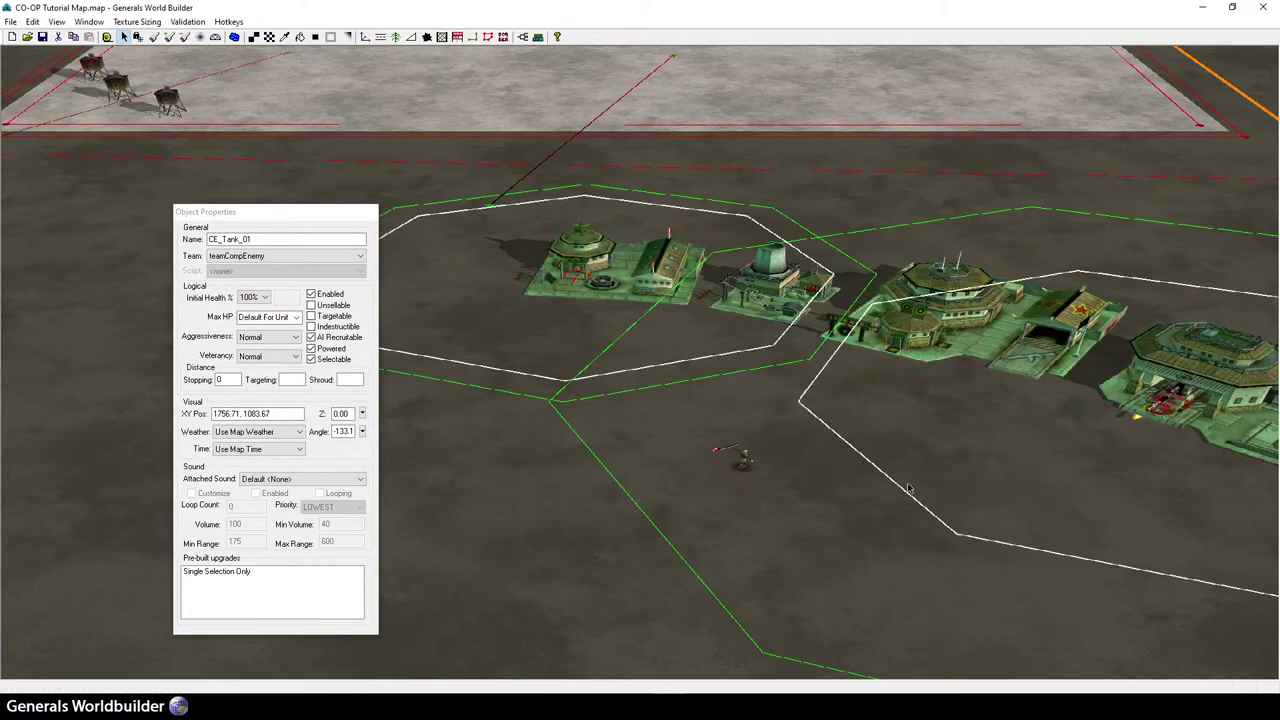
right_drag(695, 529, 730, 529)
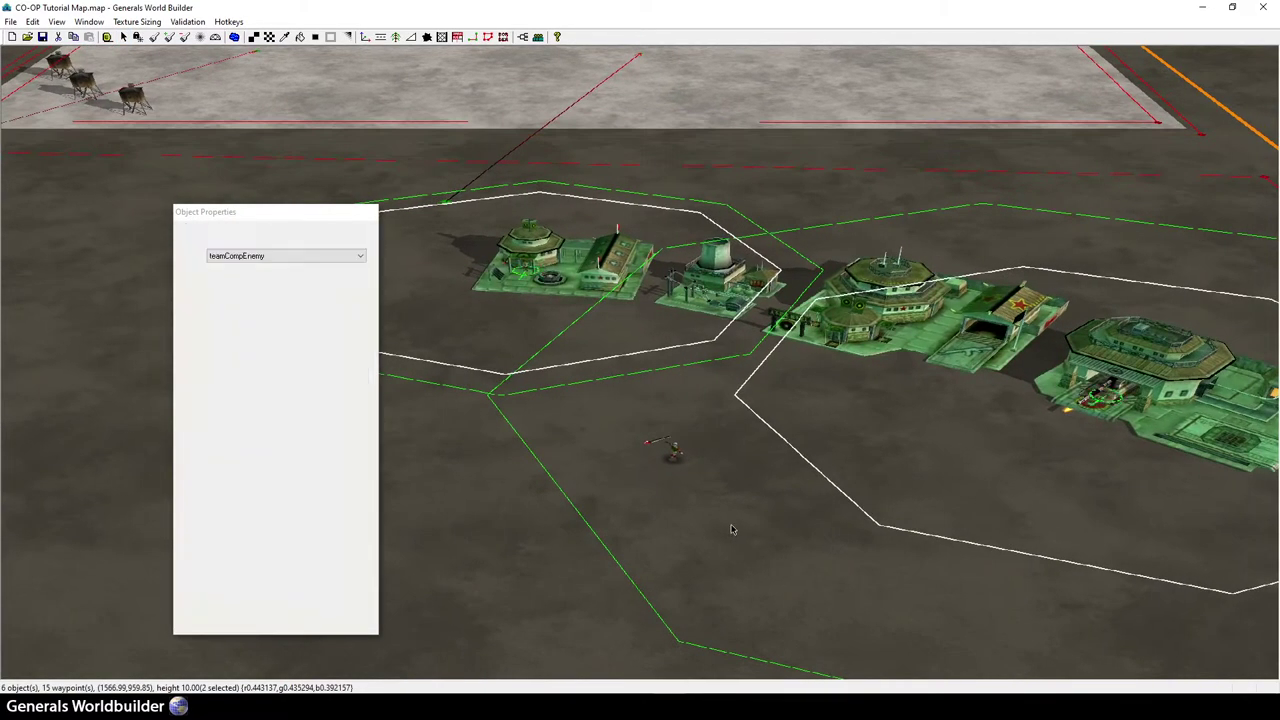
click(722, 523)
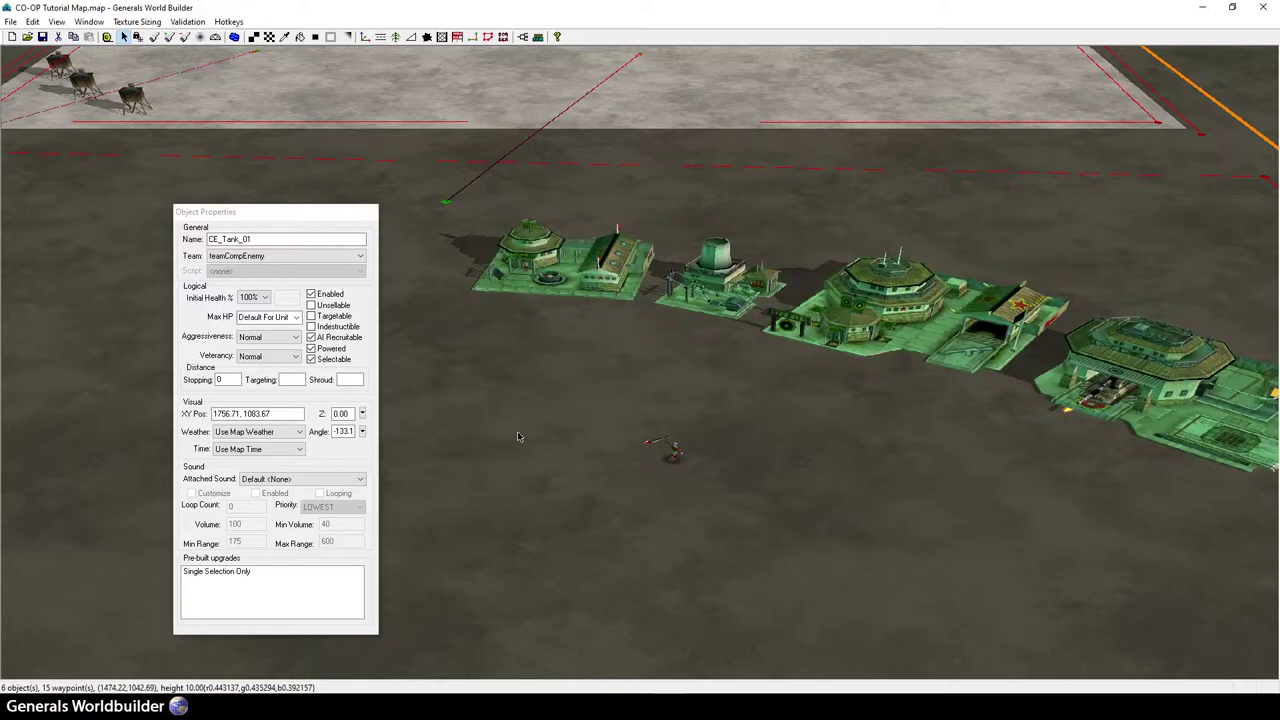
- Create a new script named Cash under the CompEnemy player in the map scripts
click(523, 36)
drag(506, 28, 1043, 137)
click(612, 184)
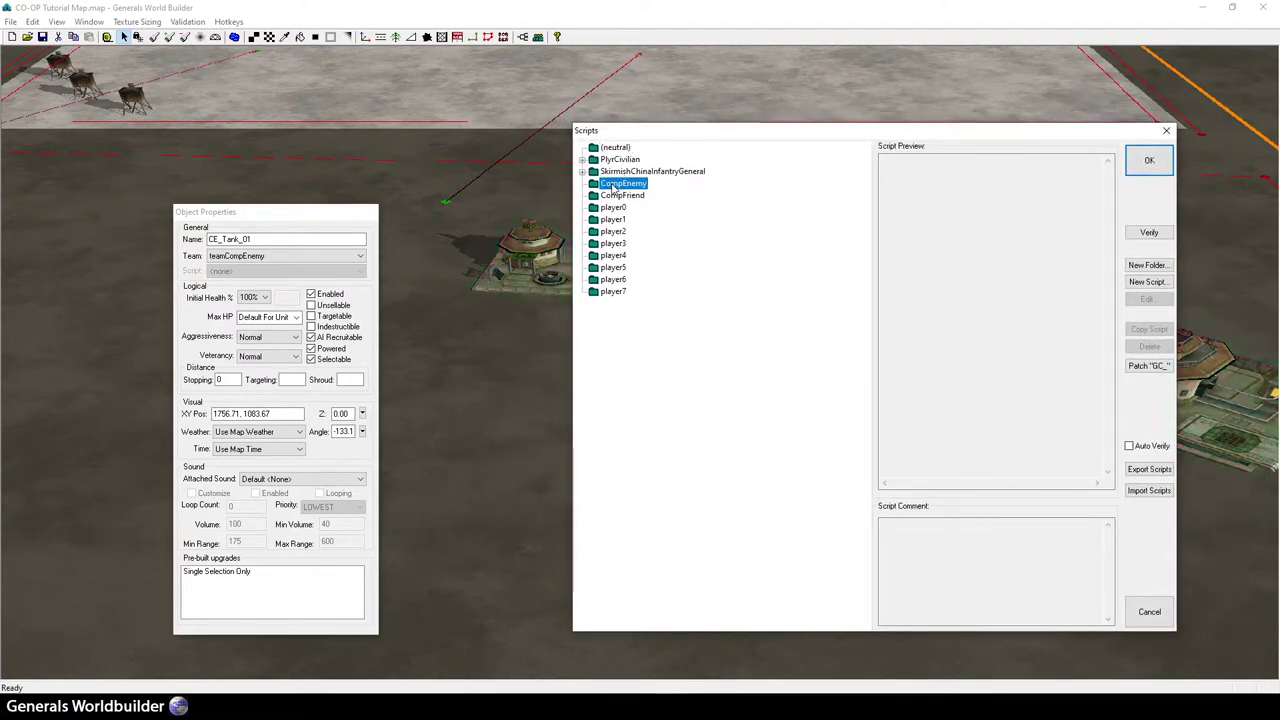
click(1147, 283)
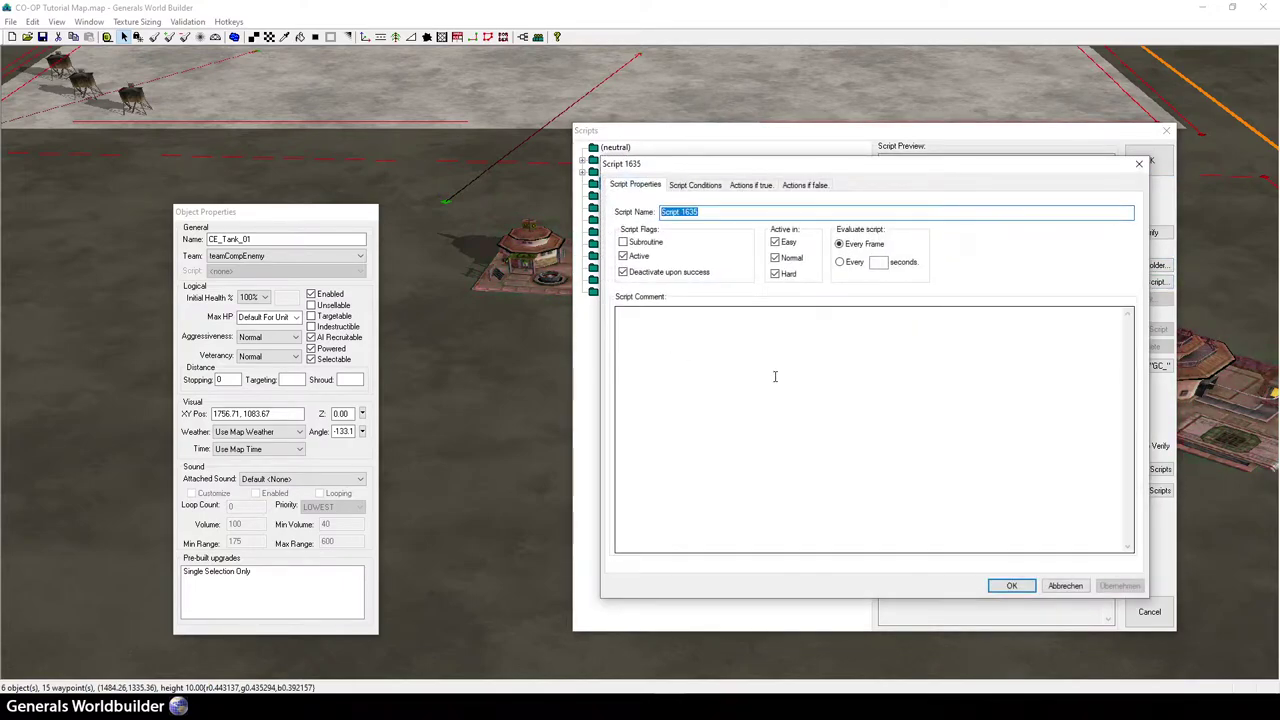
text(Cash)
- Replace the Cash script's null operation for true conditions with the Player Set action "Set player's money"
click(690, 186)
click(752, 186)
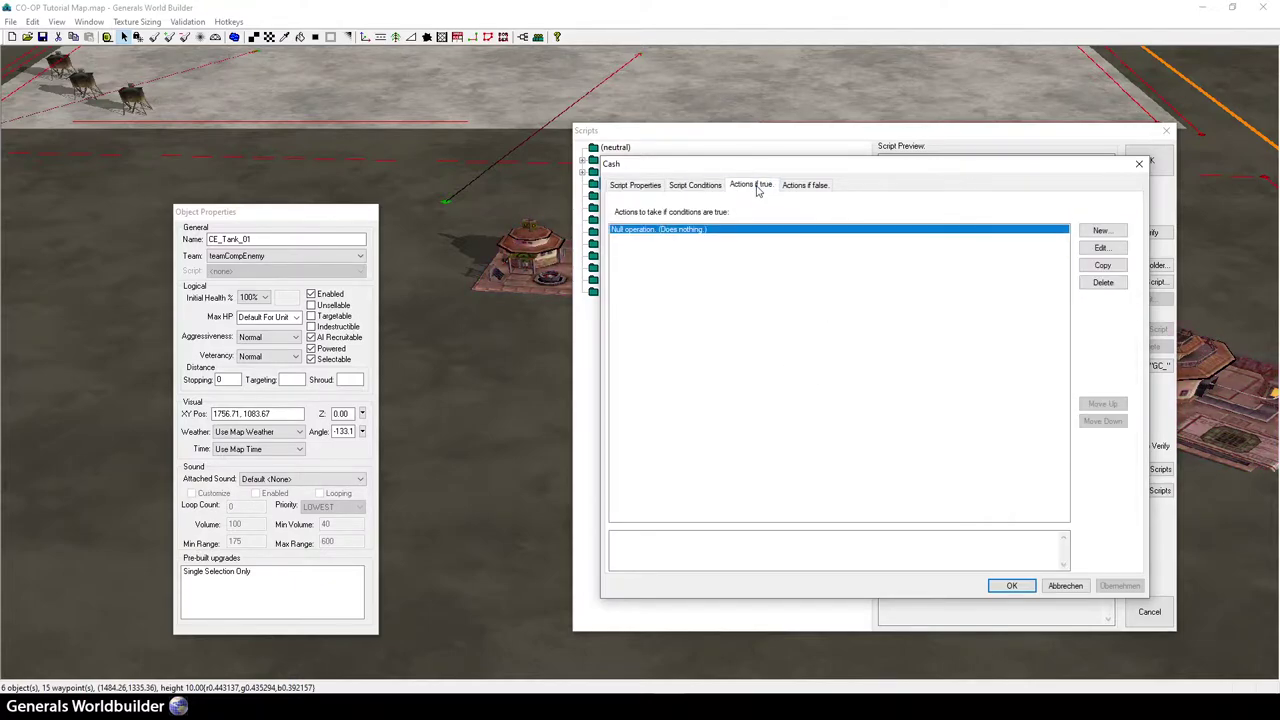
double_click(716, 232)
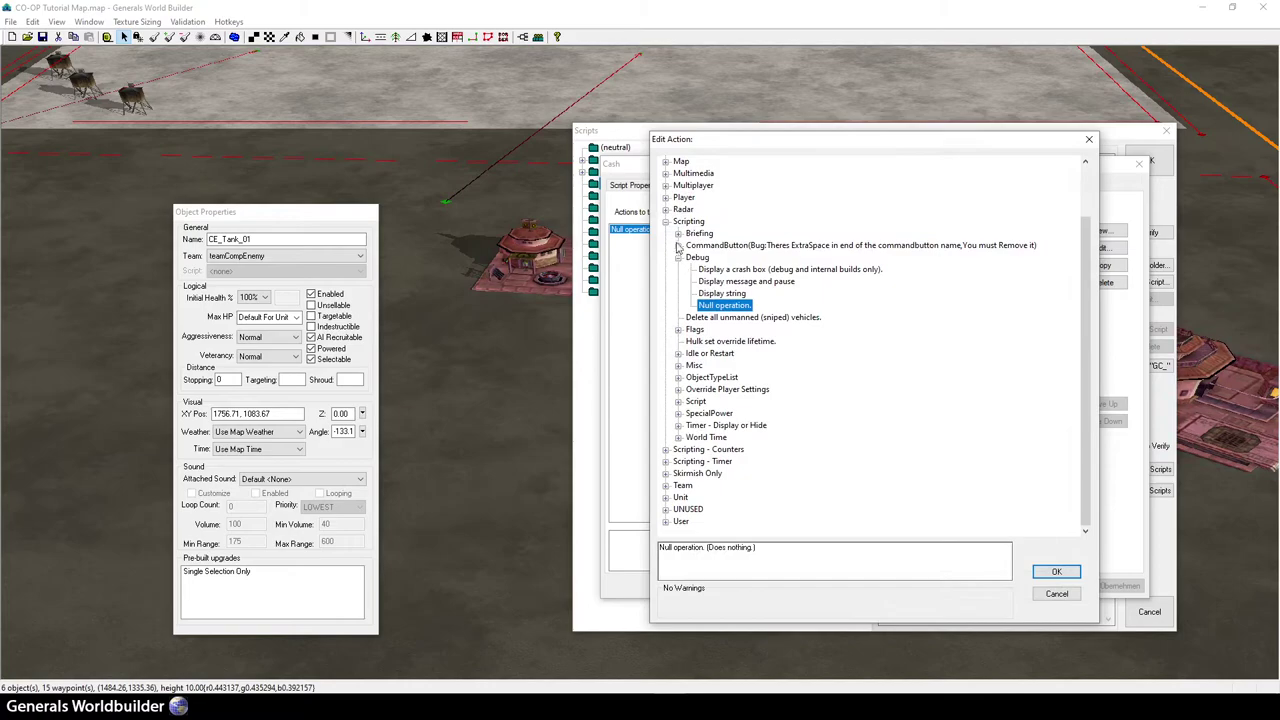
click(678, 257)
click(666, 221)
click(666, 257)
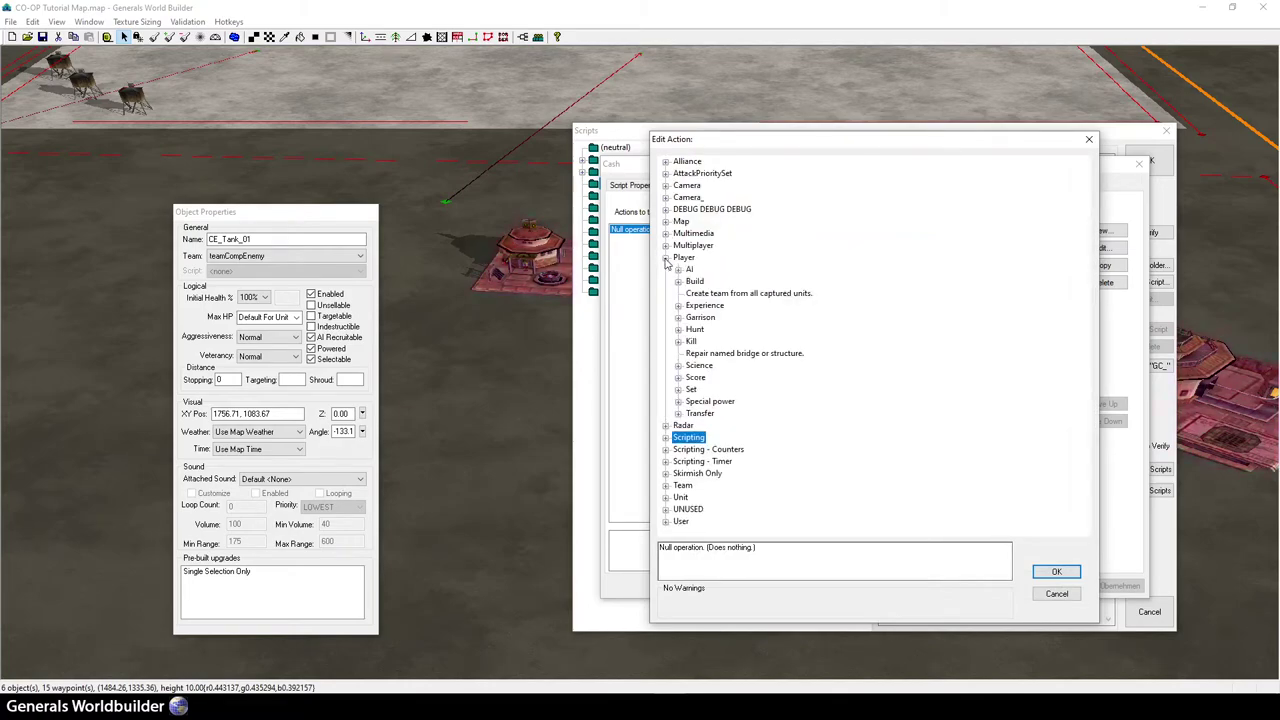
click(678, 389)
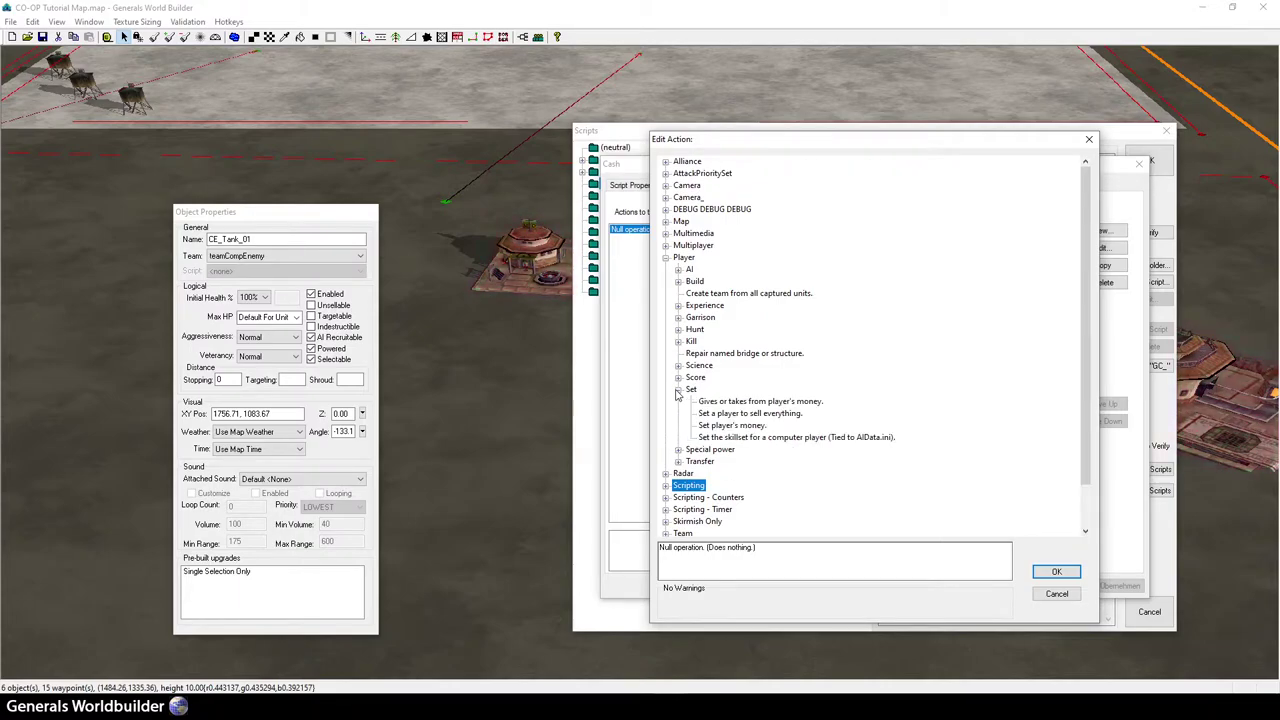
click(760, 426)
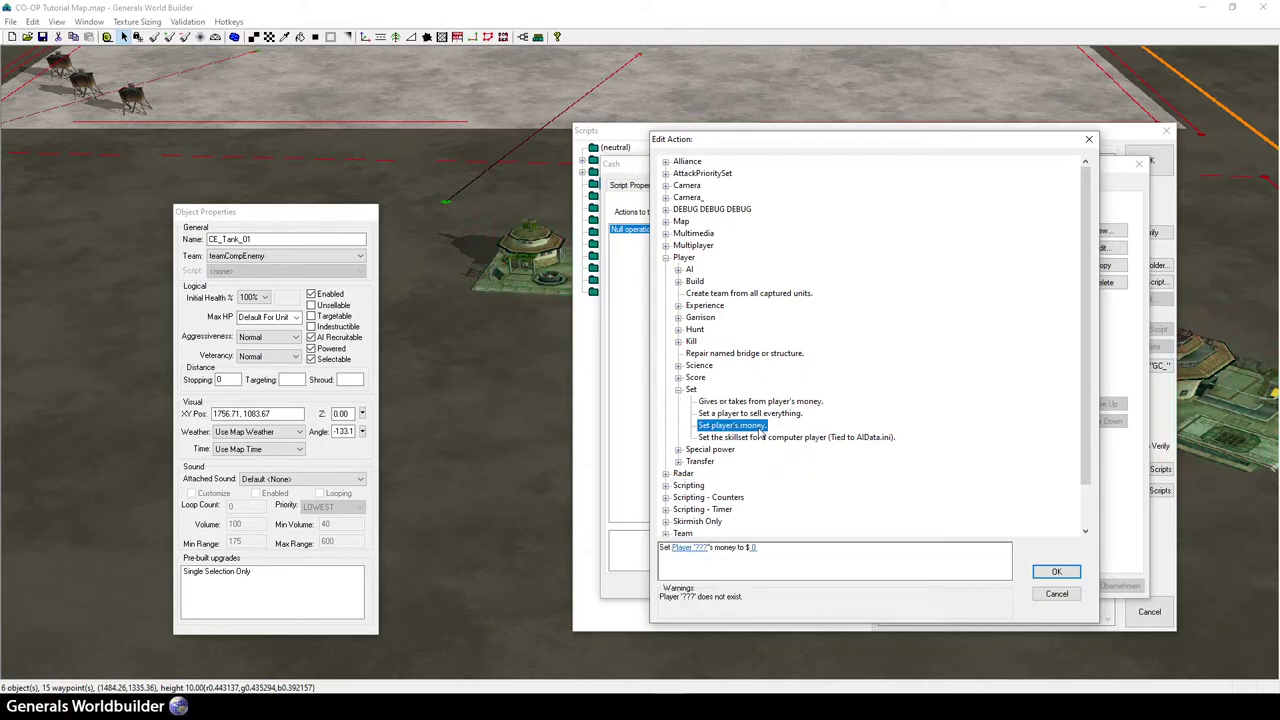
- Set the money action to 500000 for the player CompEnemy and save the Cash script
click(753, 547)
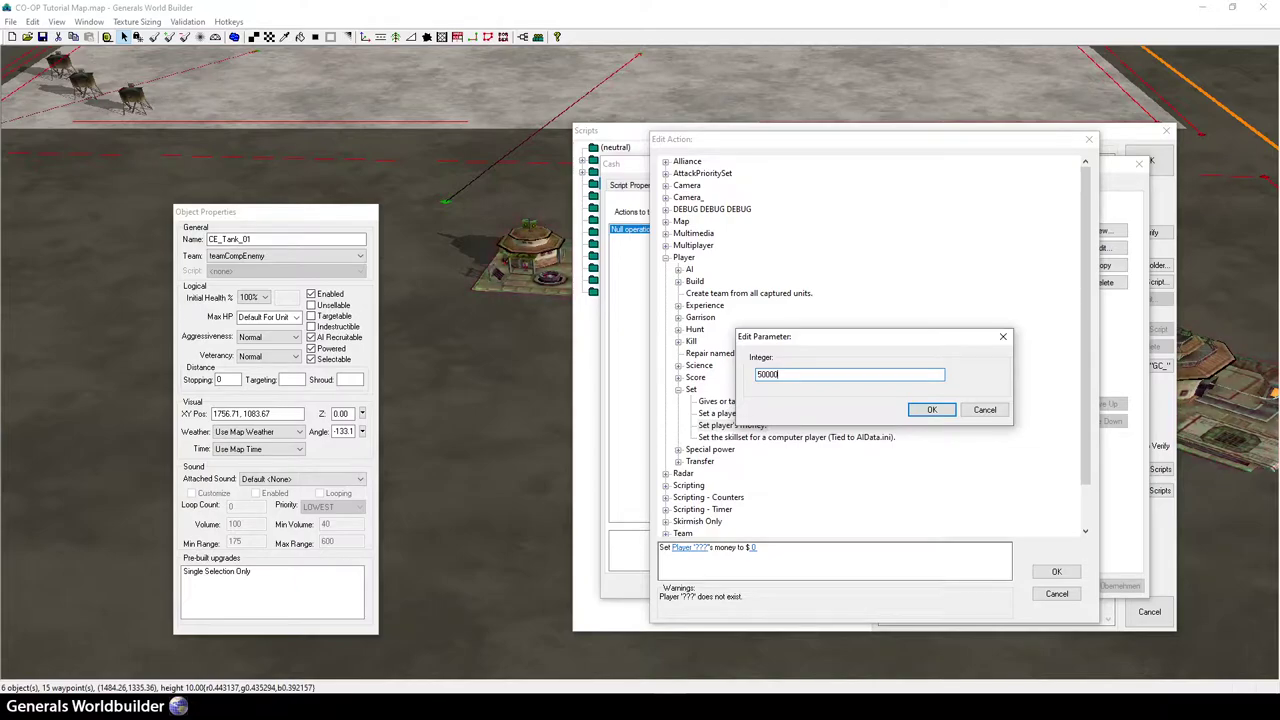
text(500000)
click(930, 411)
click(685, 547)
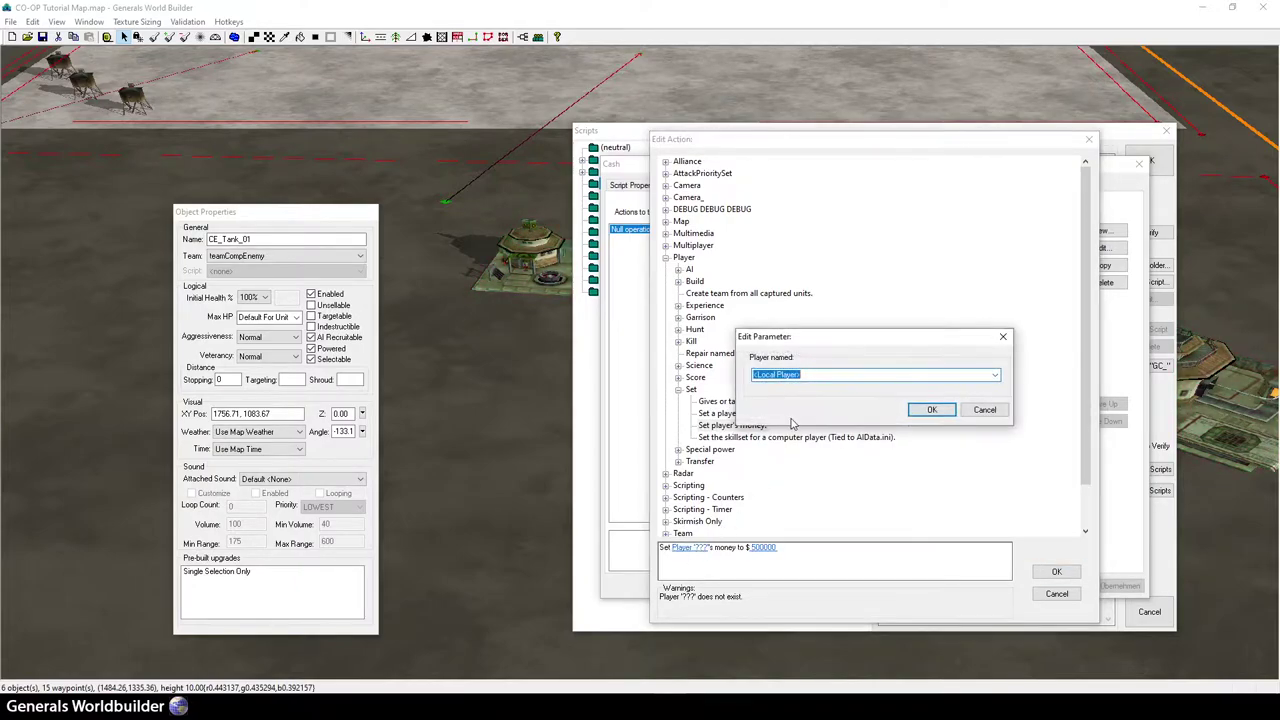
click(995, 377)
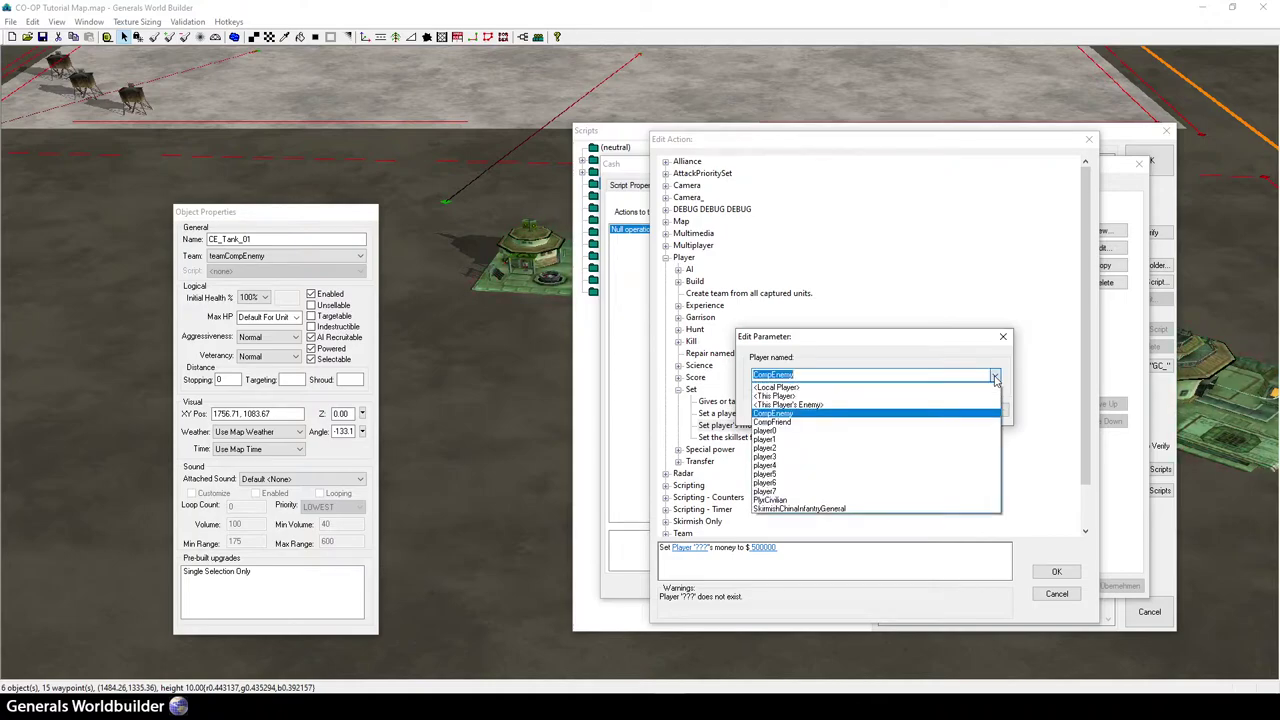
click(948, 413)
click(931, 410)
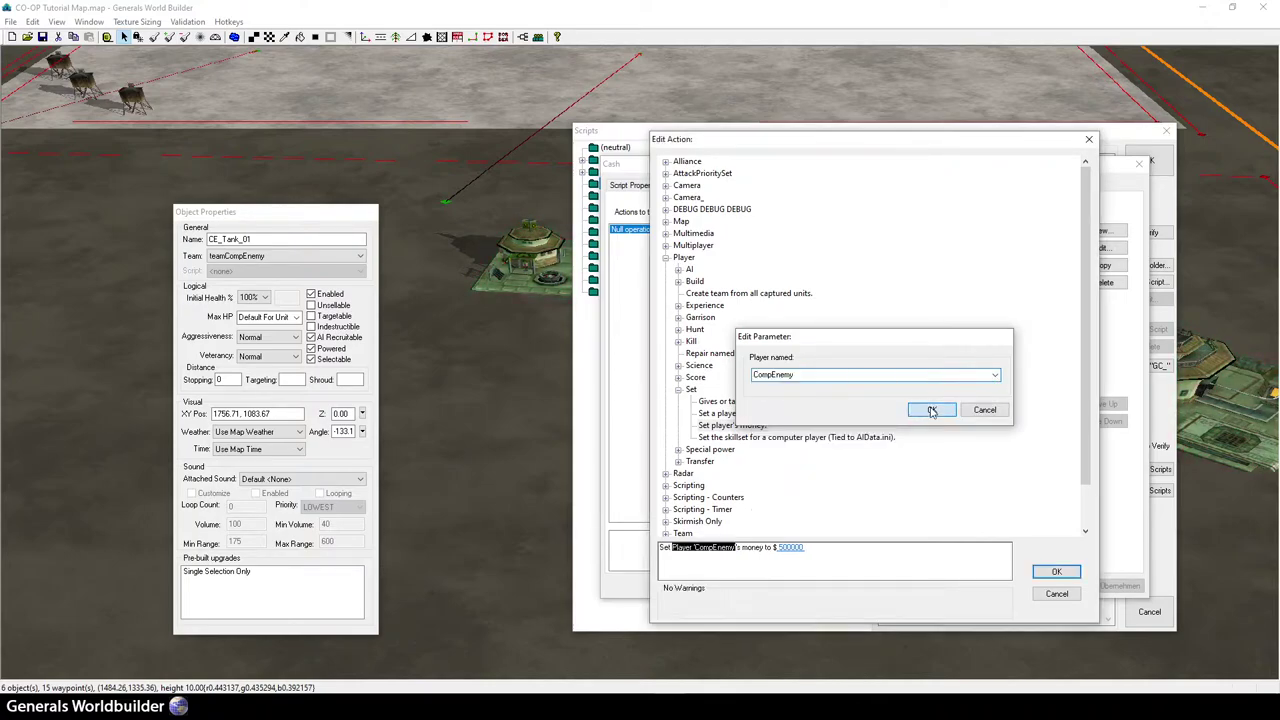
click(1058, 572)
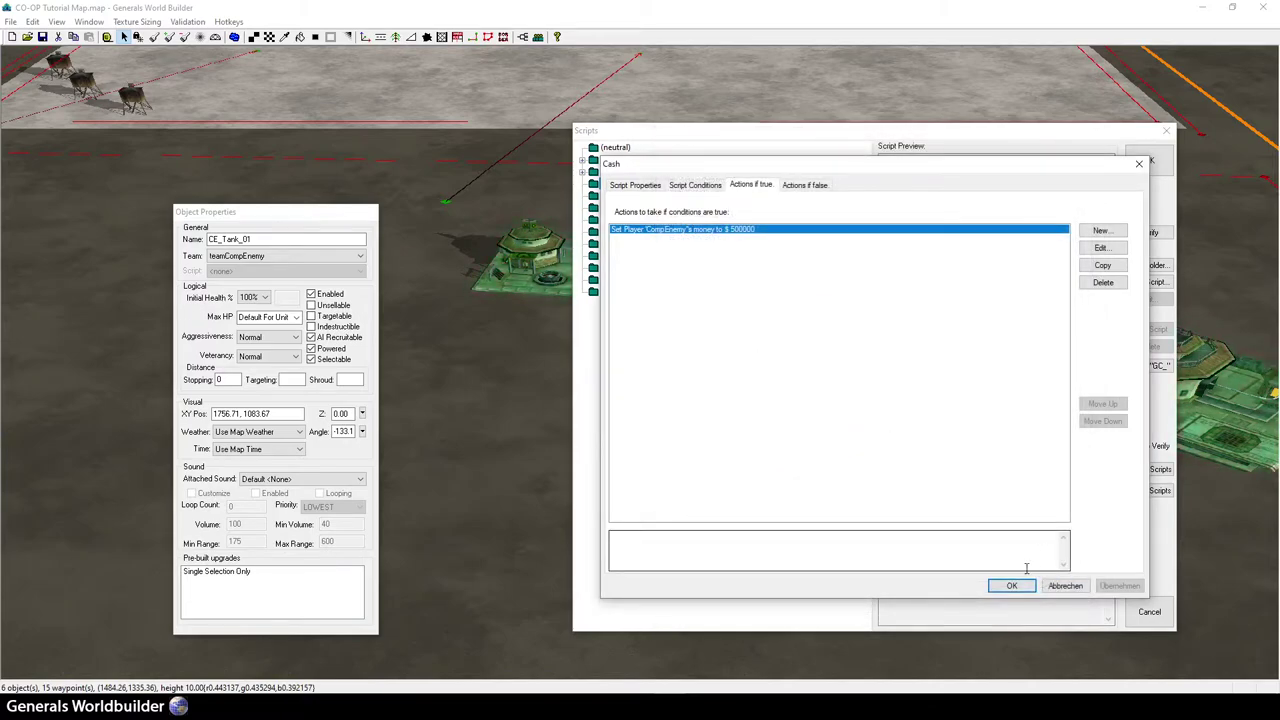
click(1012, 586)
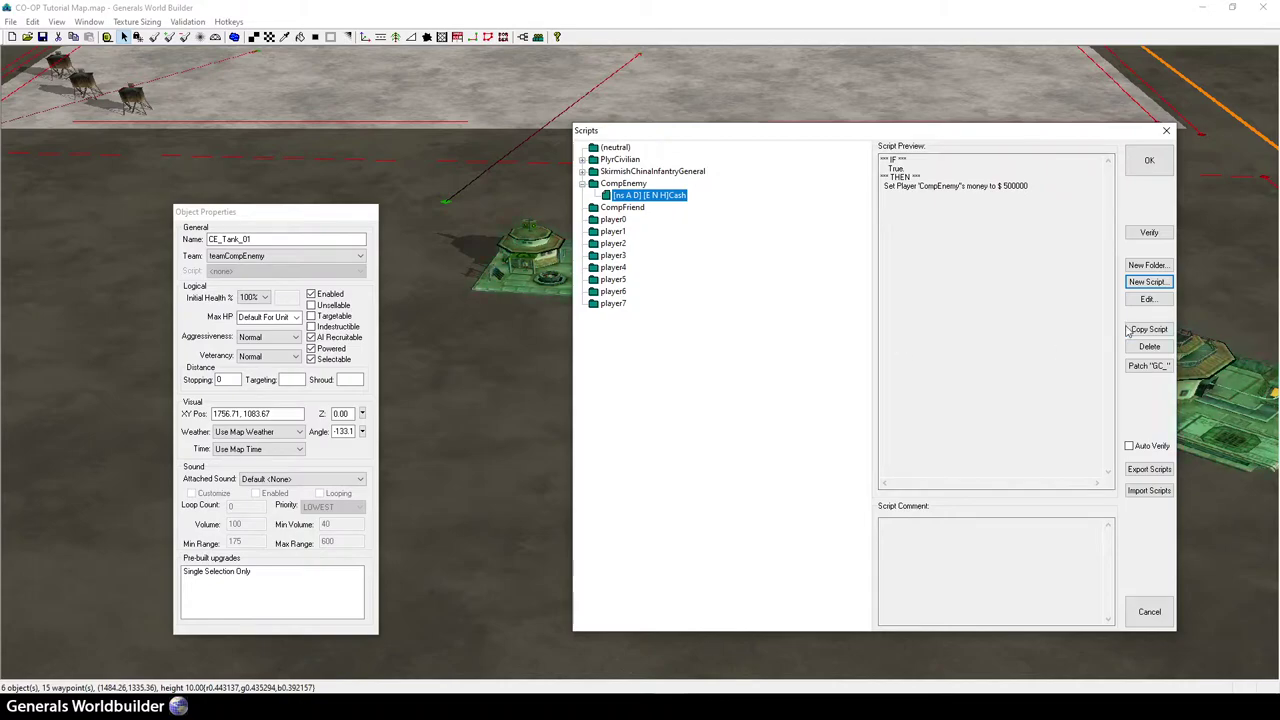
click(1150, 283)
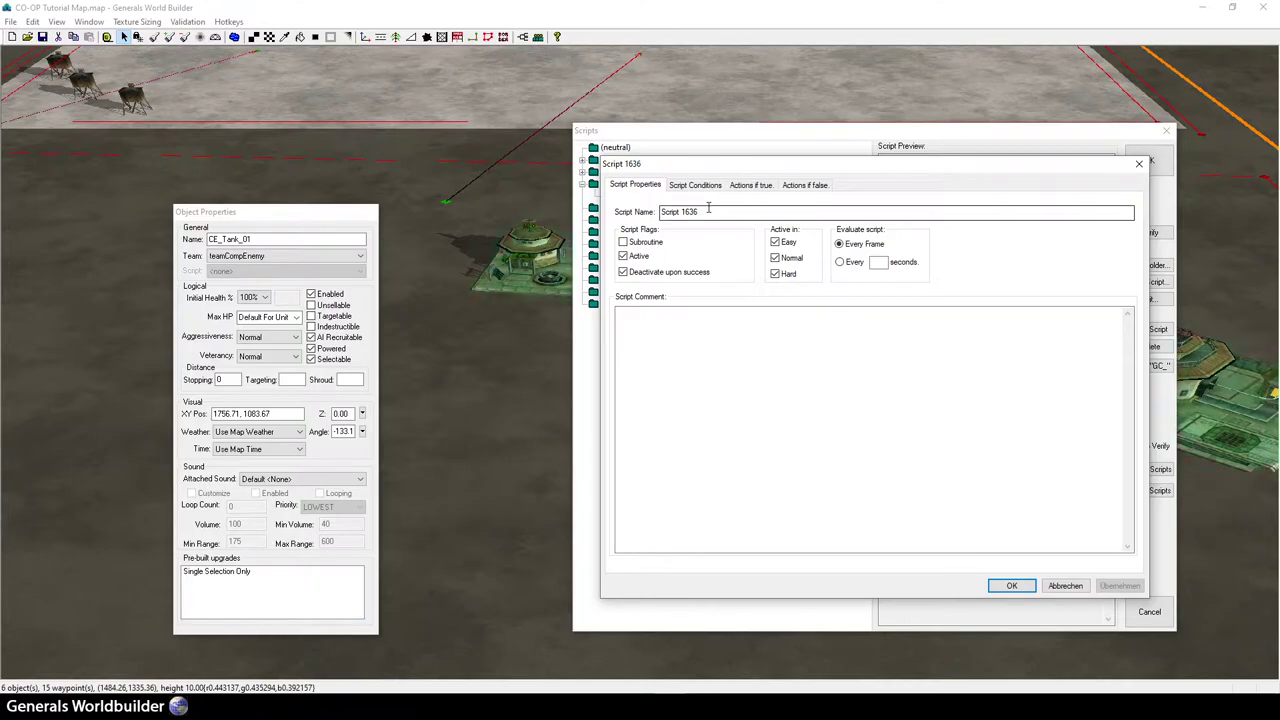
key(Escape)
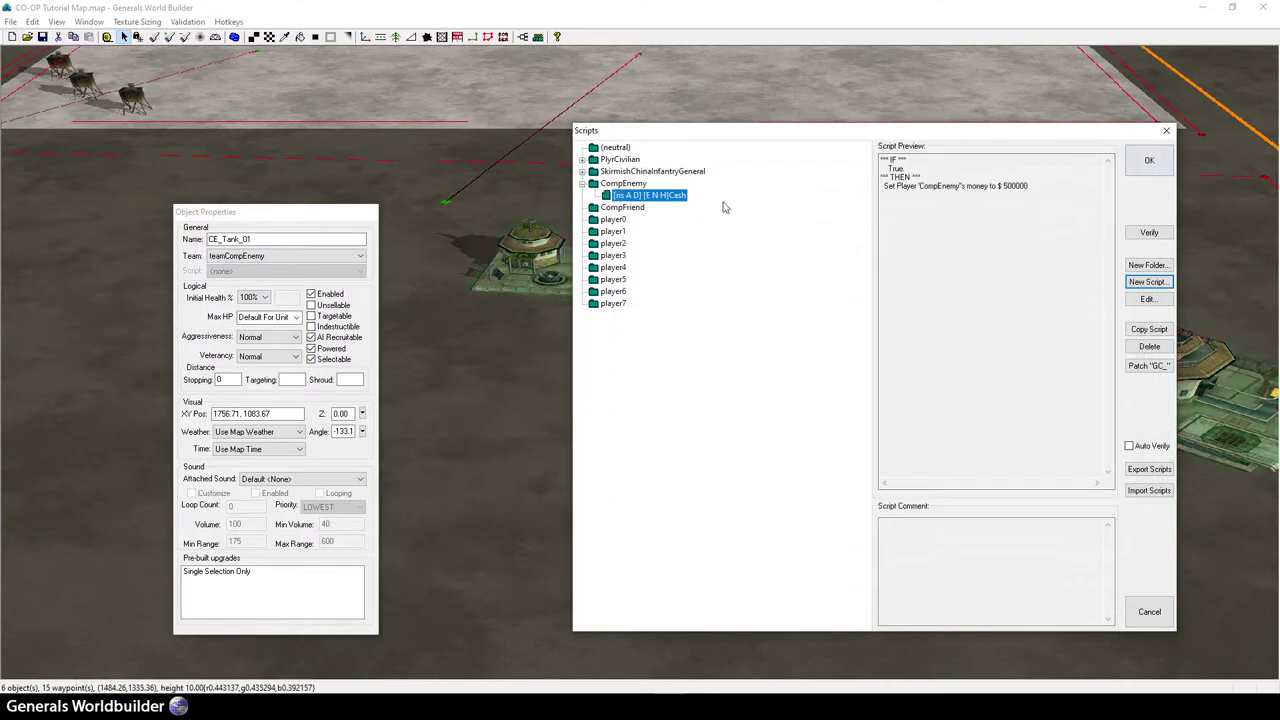
drag(769, 137, 752, 392)
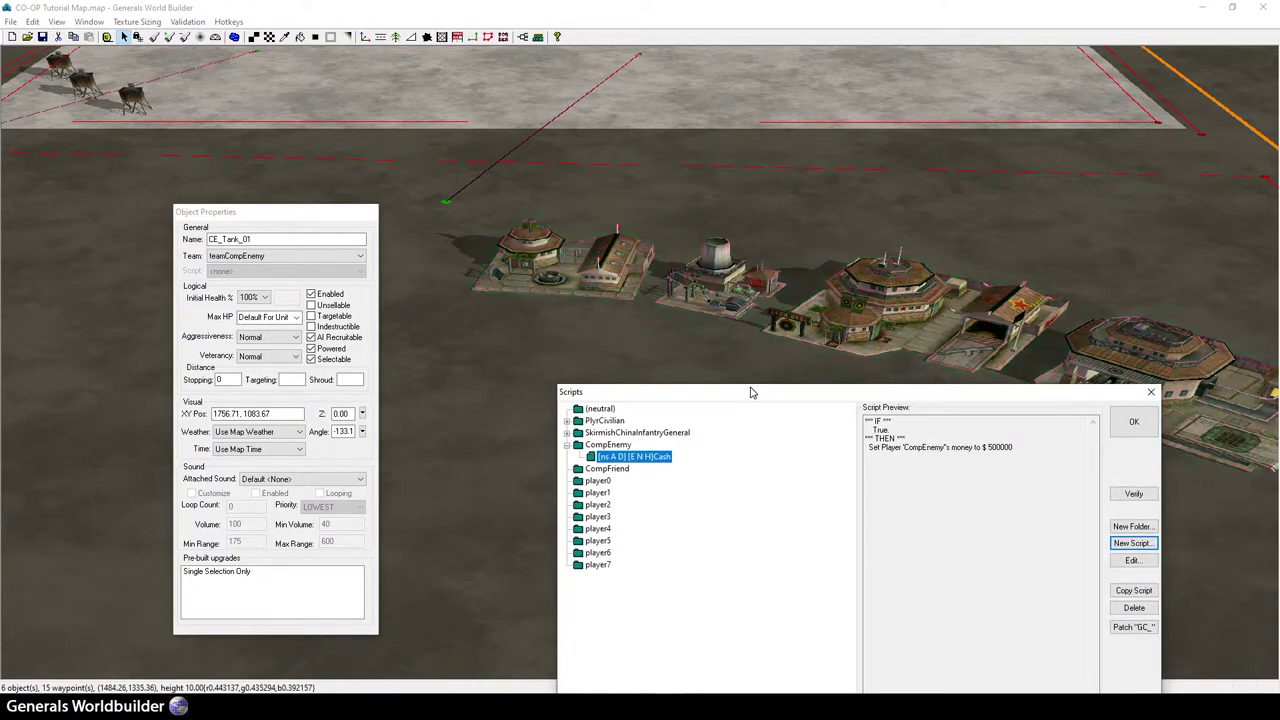
drag(752, 392, 798, 101)
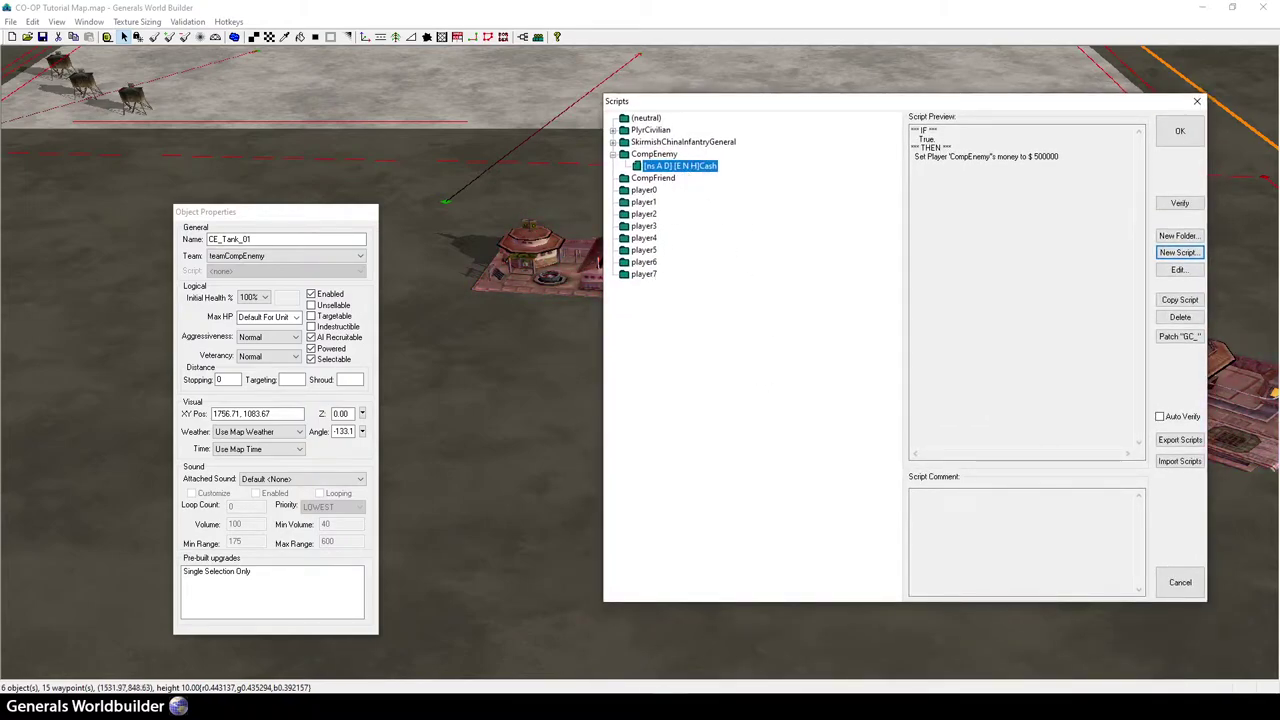
click(605, 678)
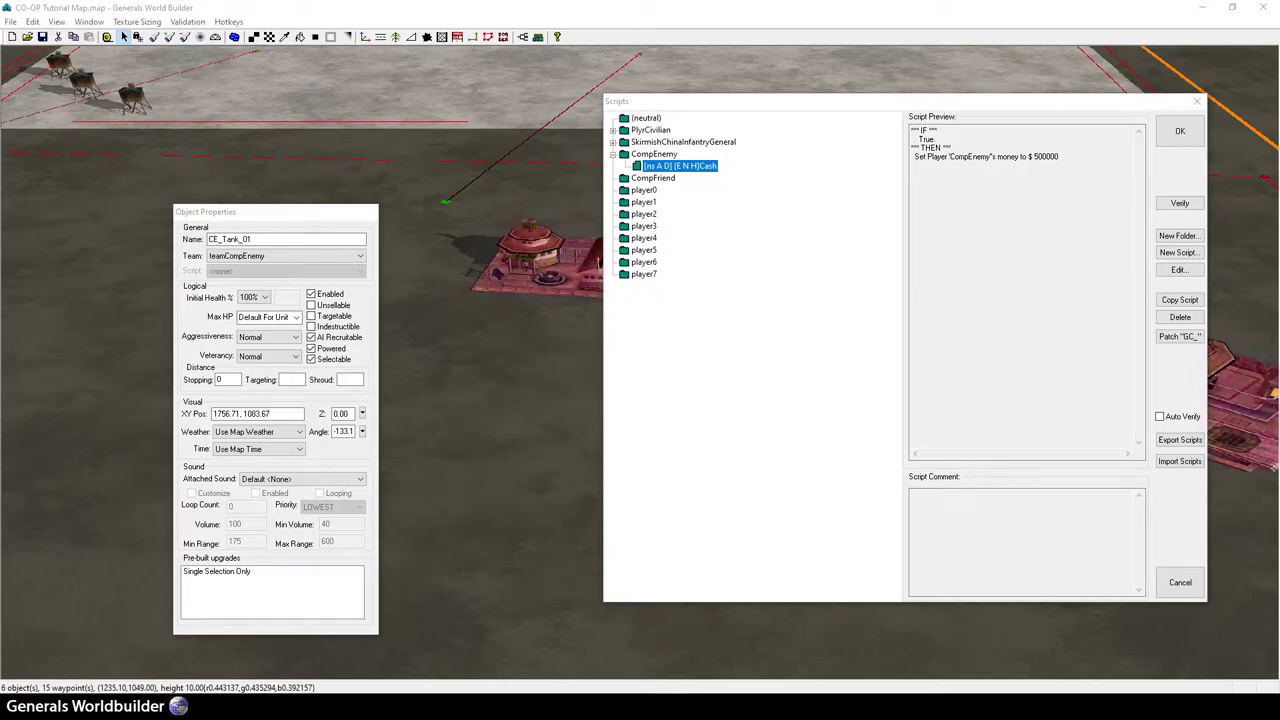
click(1041, 156)
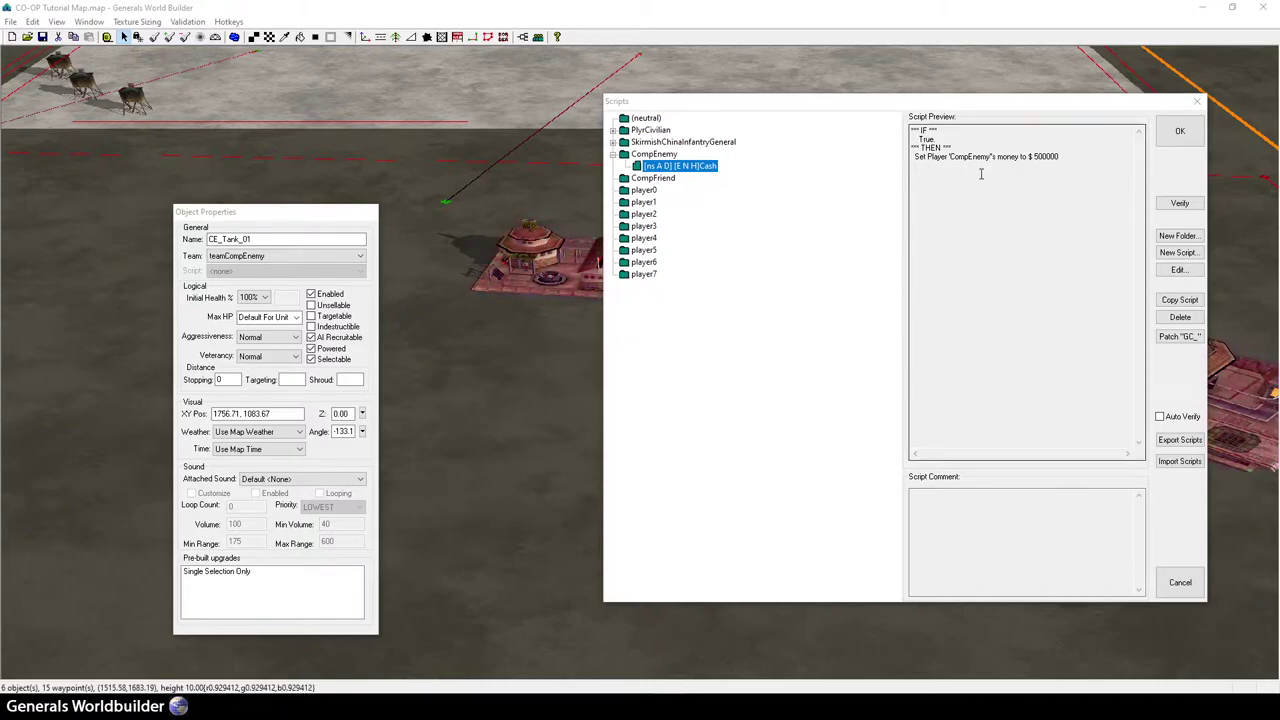
drag(870, 104, 703, 160)
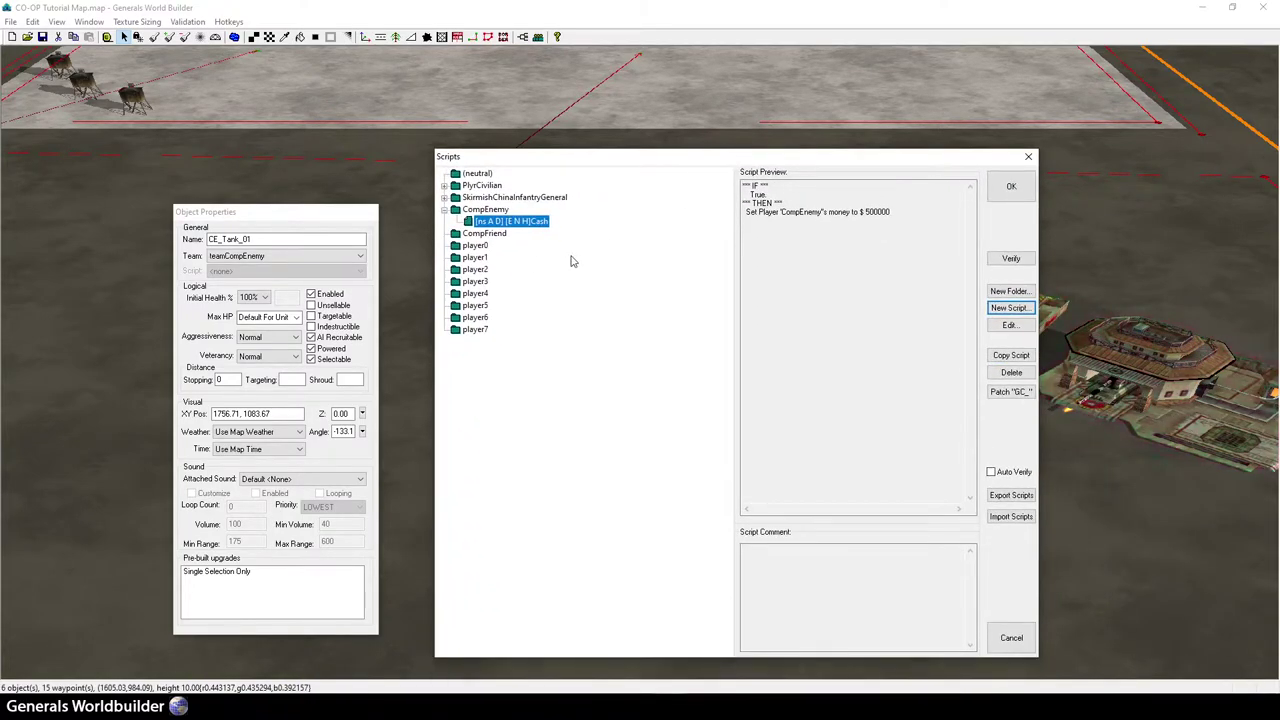
- Add another script under CompEnemy and name it Check on Barracks and Respawn
click(1008, 308)
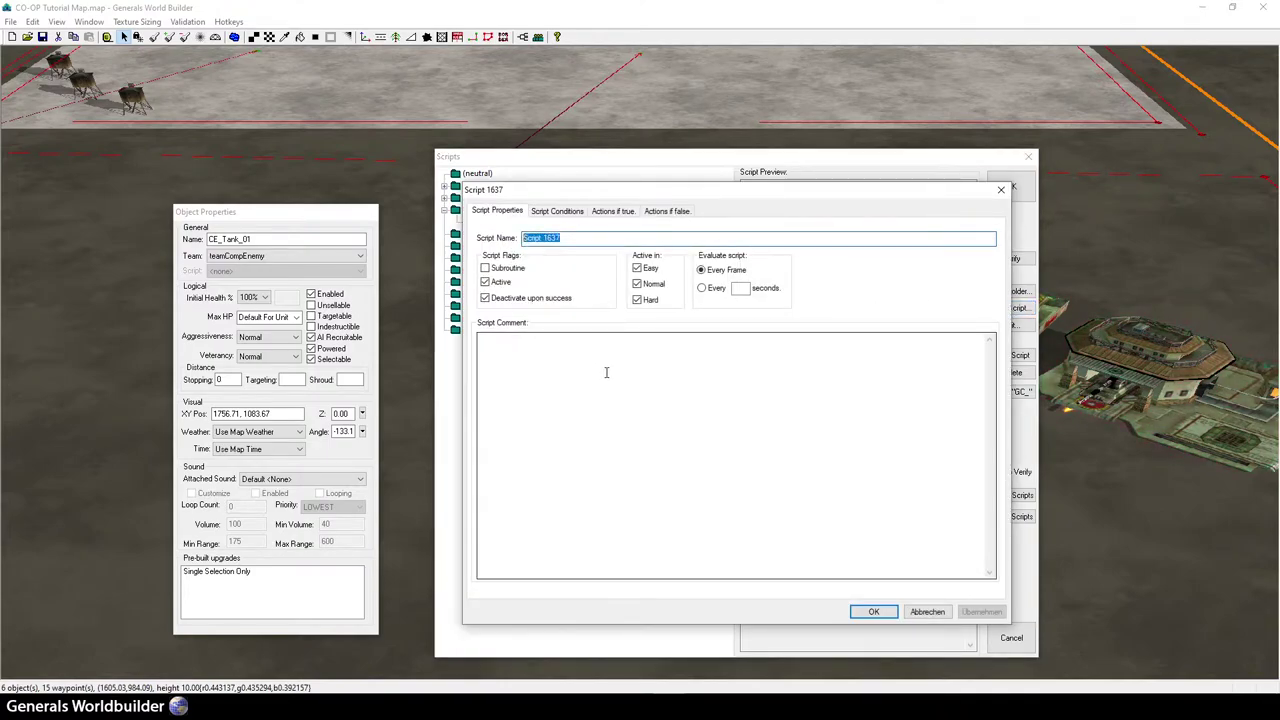
text(Check on Barracks and Respawn)
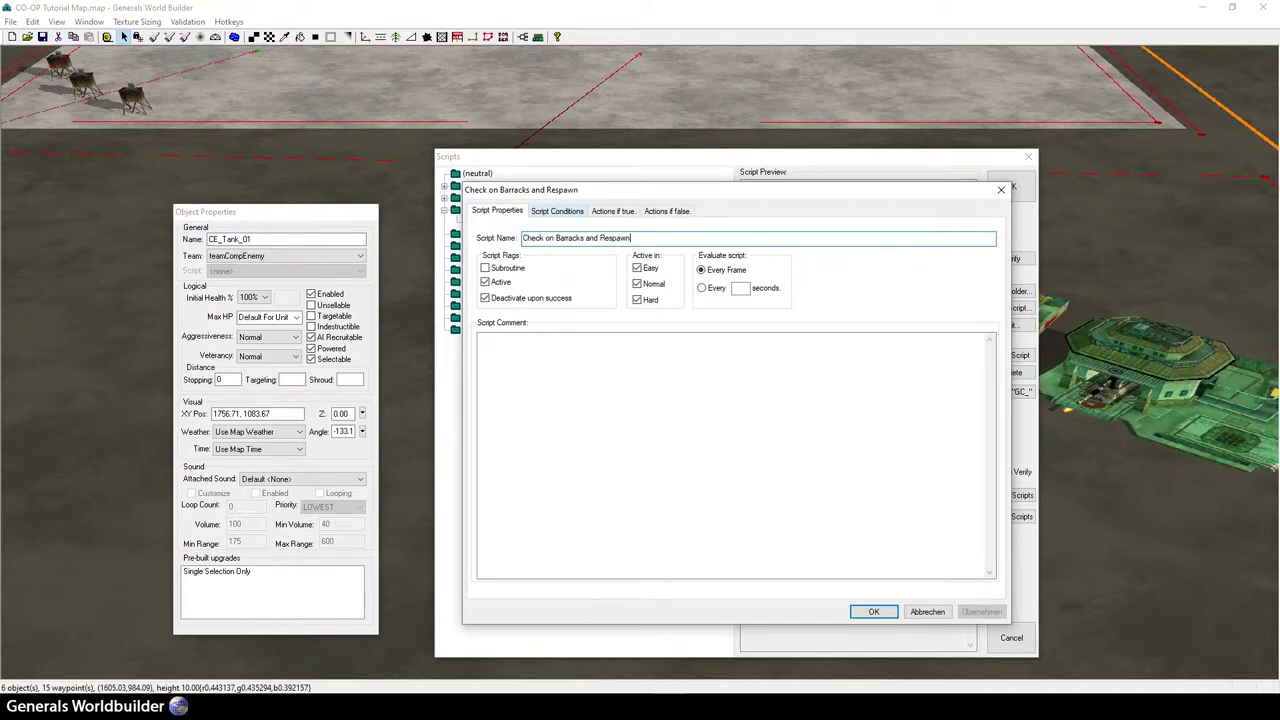
- Replace the True condition of the Check on Barracks and Respawn script with the Unit Destroyed condition "Unit is destroyed"
click(567, 212)
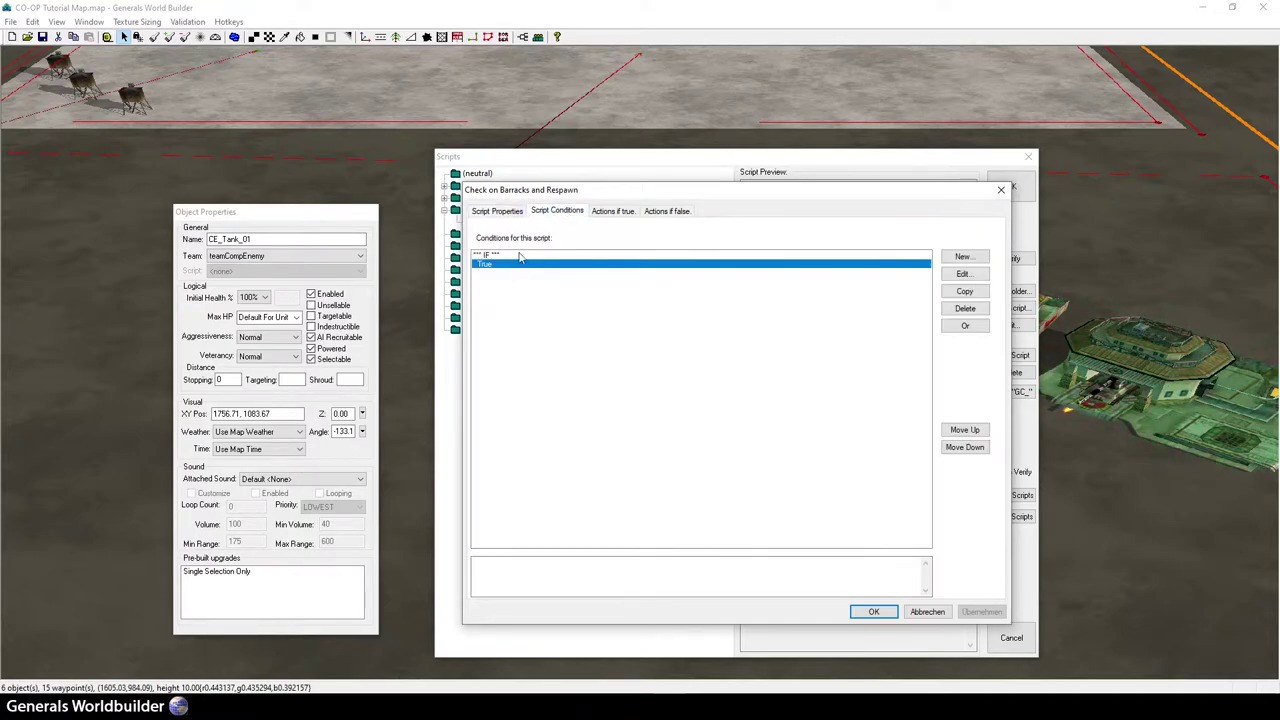
double_click(534, 266)
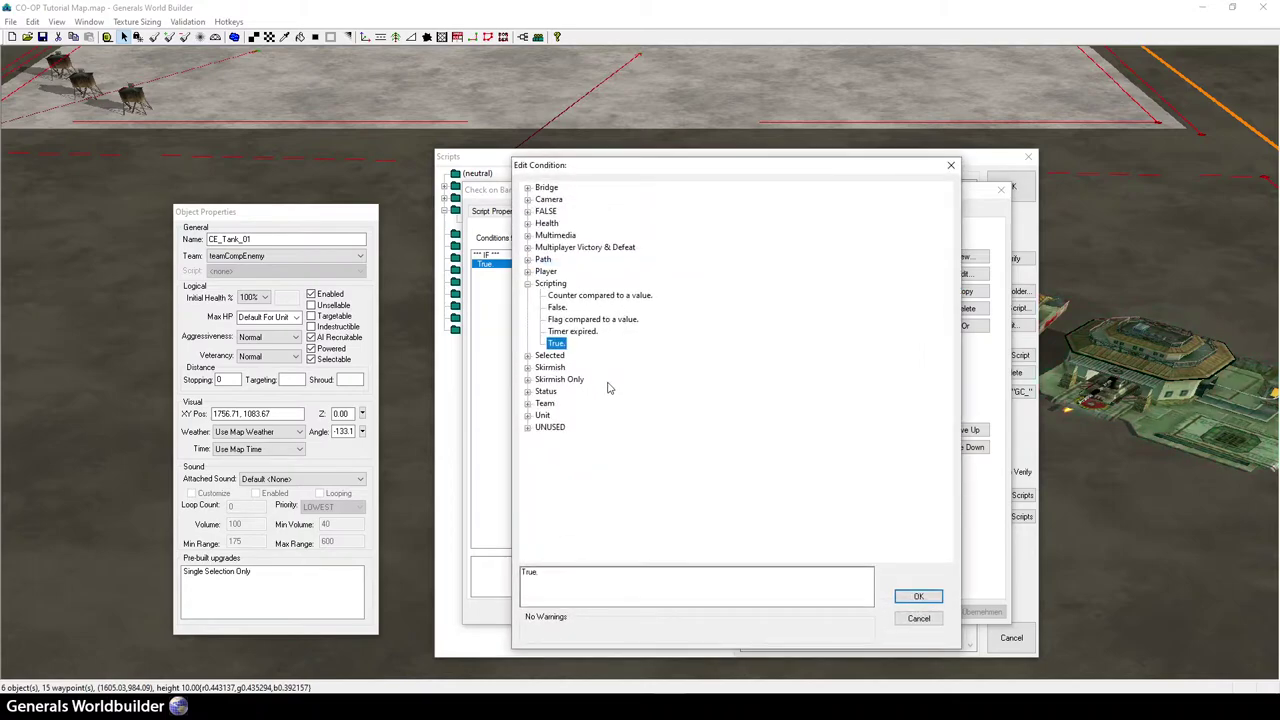
click(527, 284)
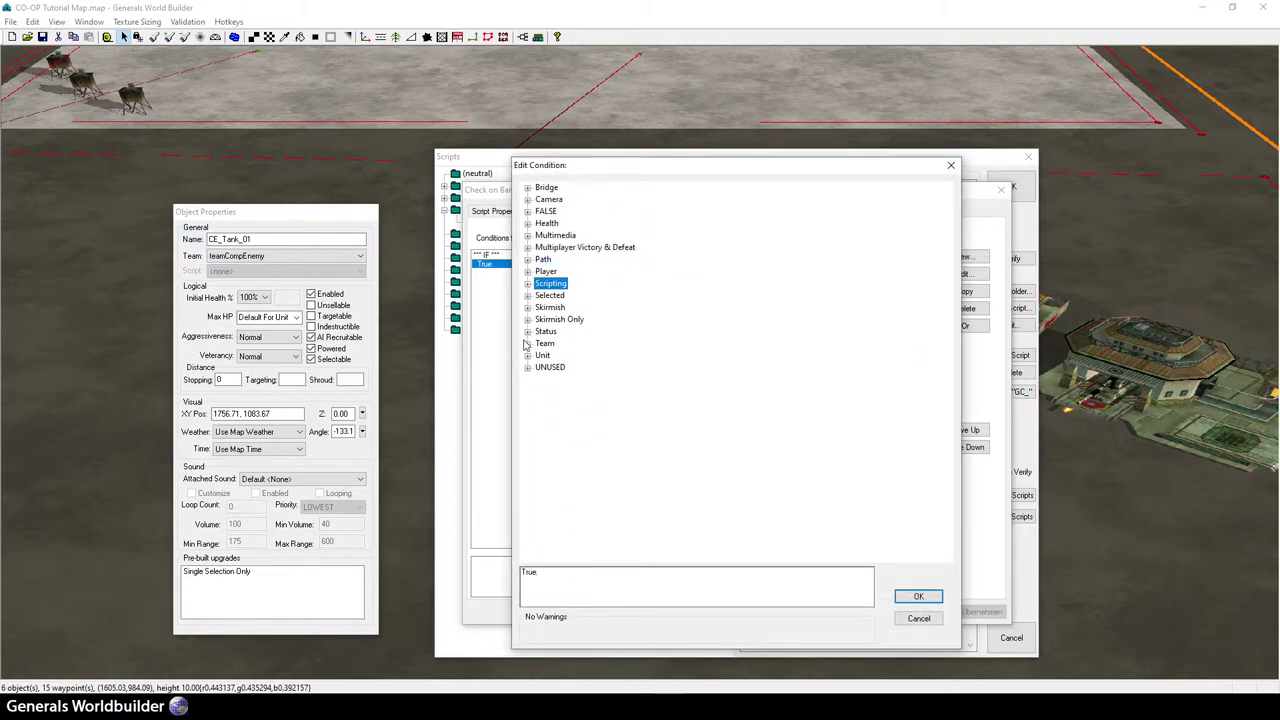
click(527, 356)
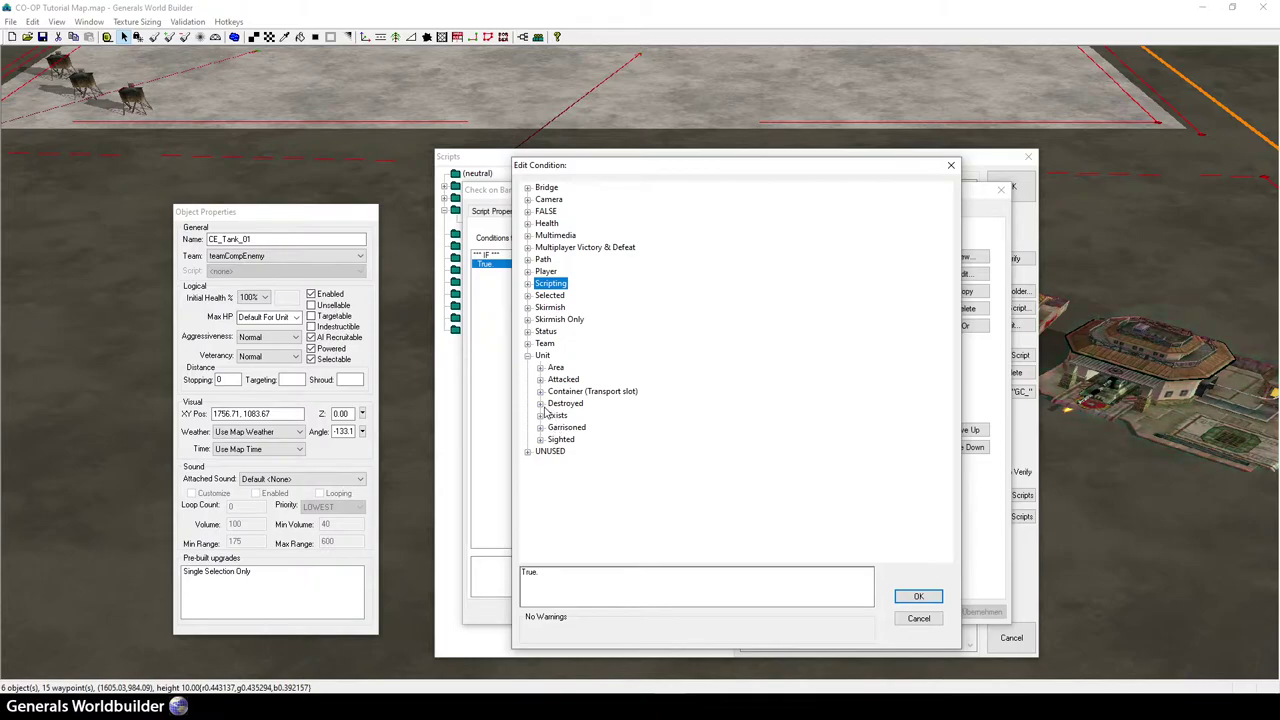
click(540, 404)
click(580, 415)
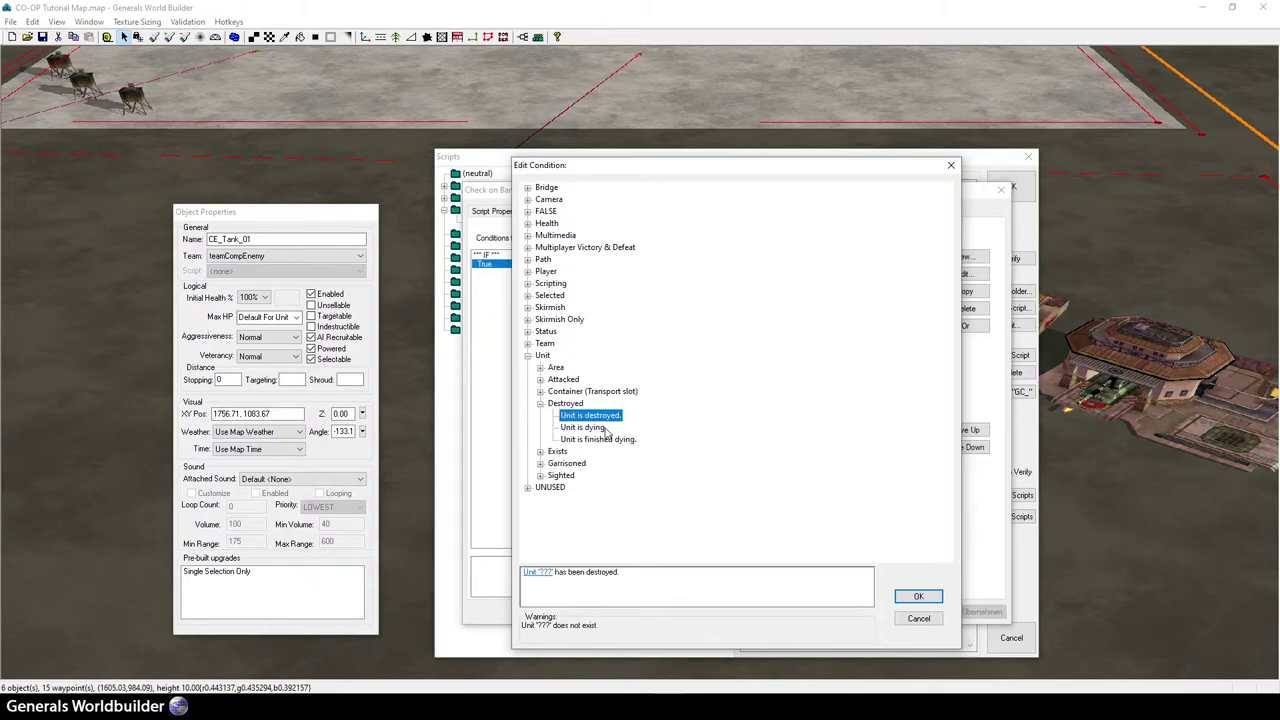
- Set the destroyed condition's unit to CE_Struc_Baracks1 and accept the condition
click(537, 572)
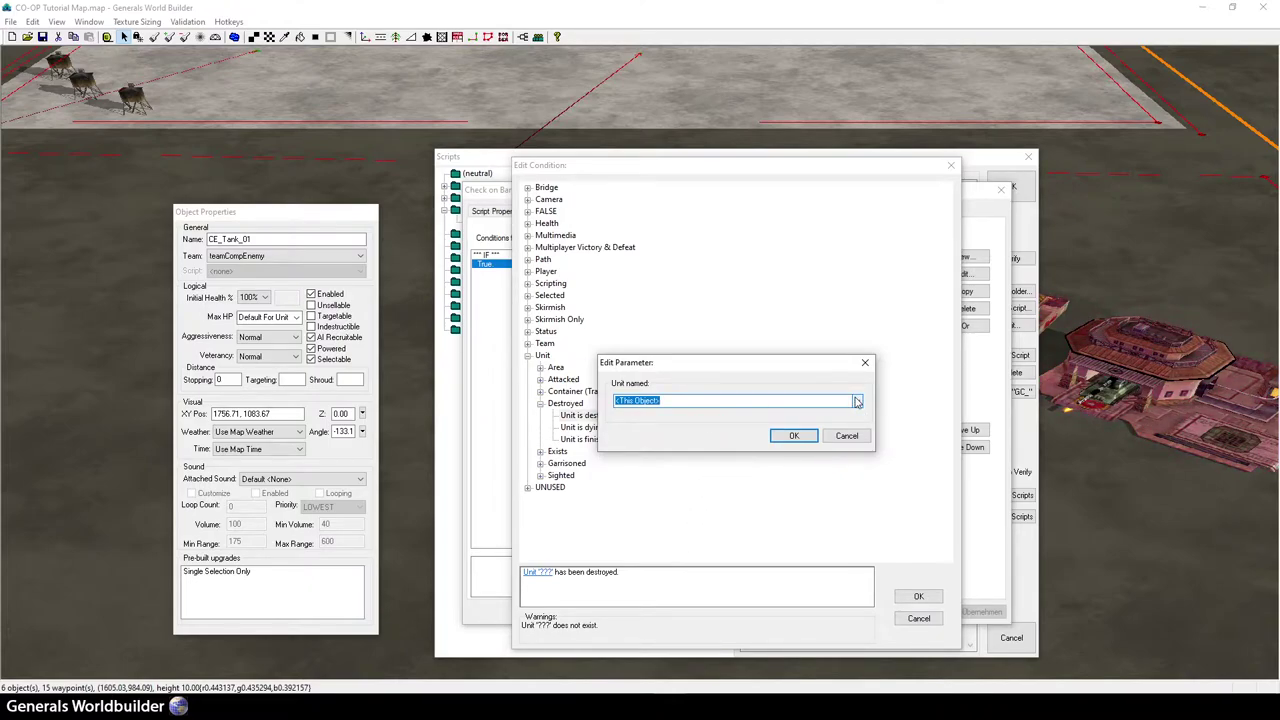
click(857, 401)
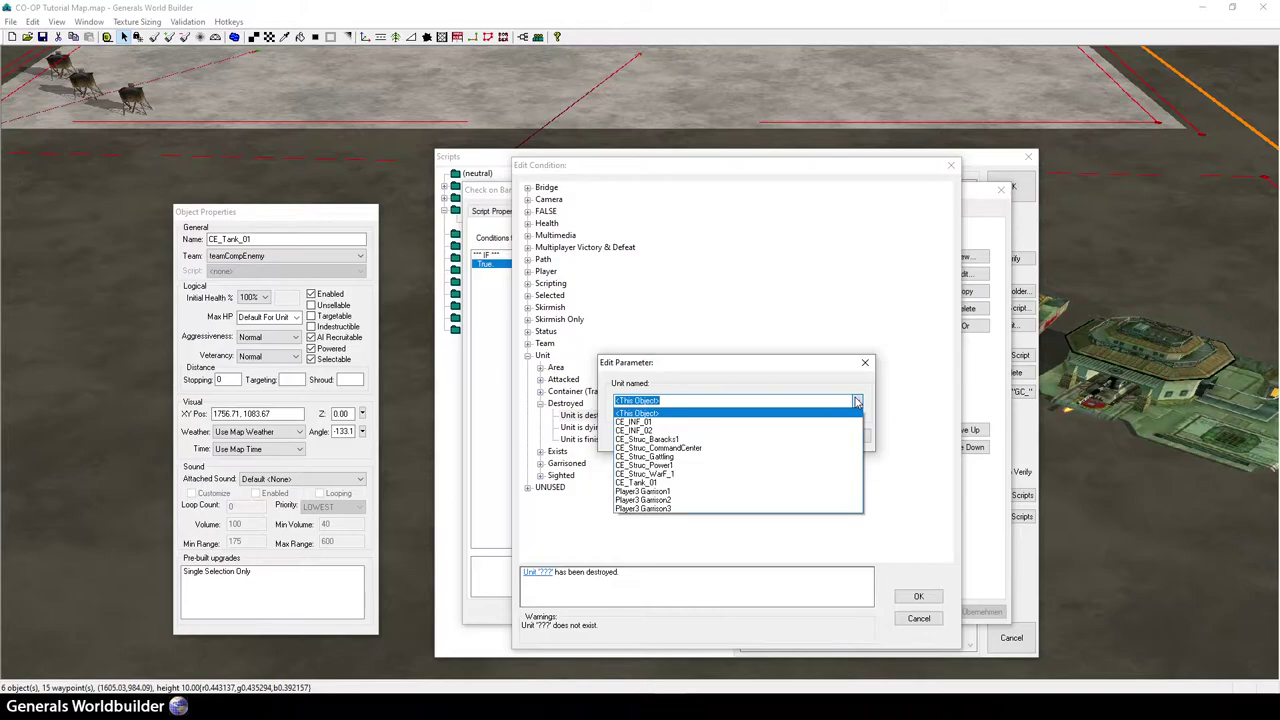
click(786, 439)
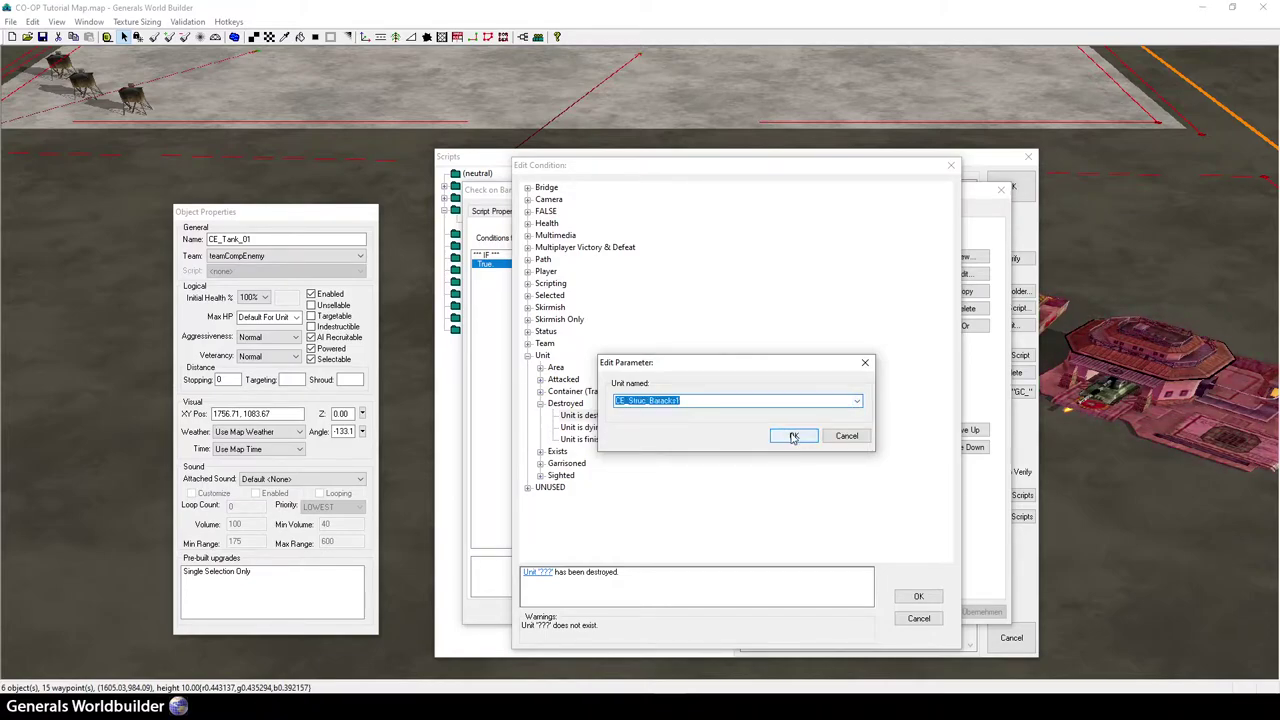
click(789, 437)
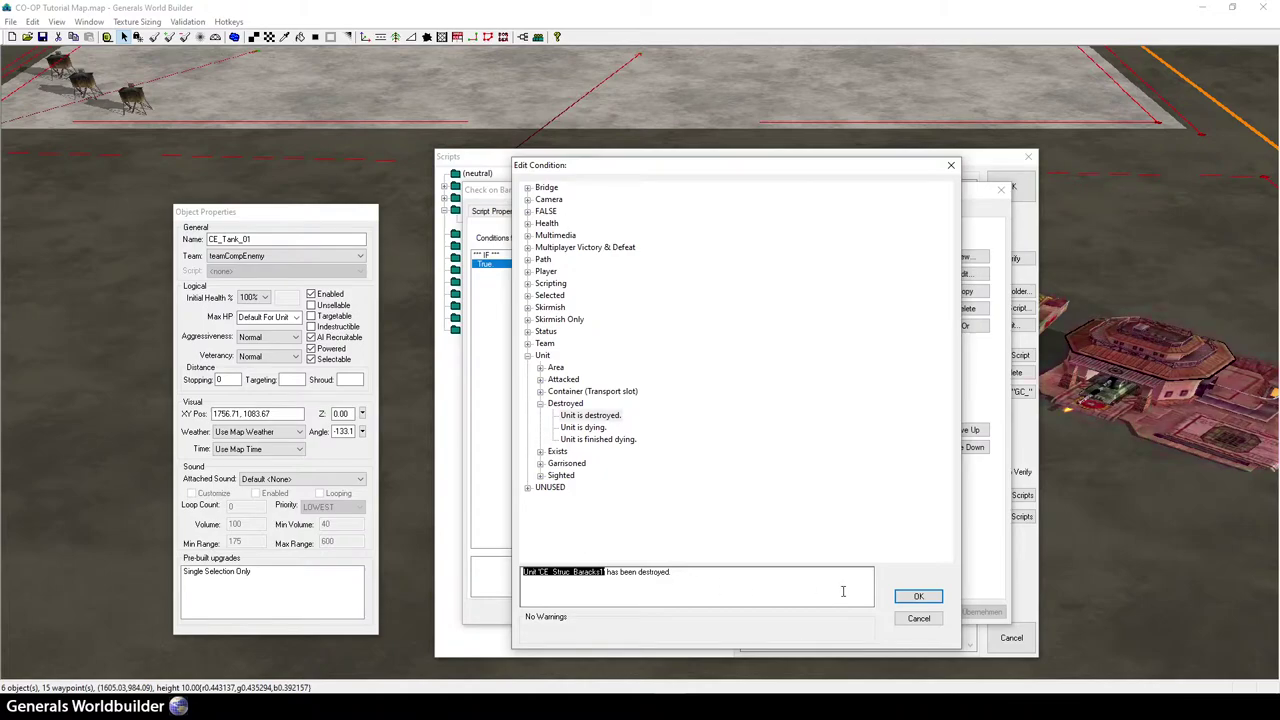
click(918, 598)
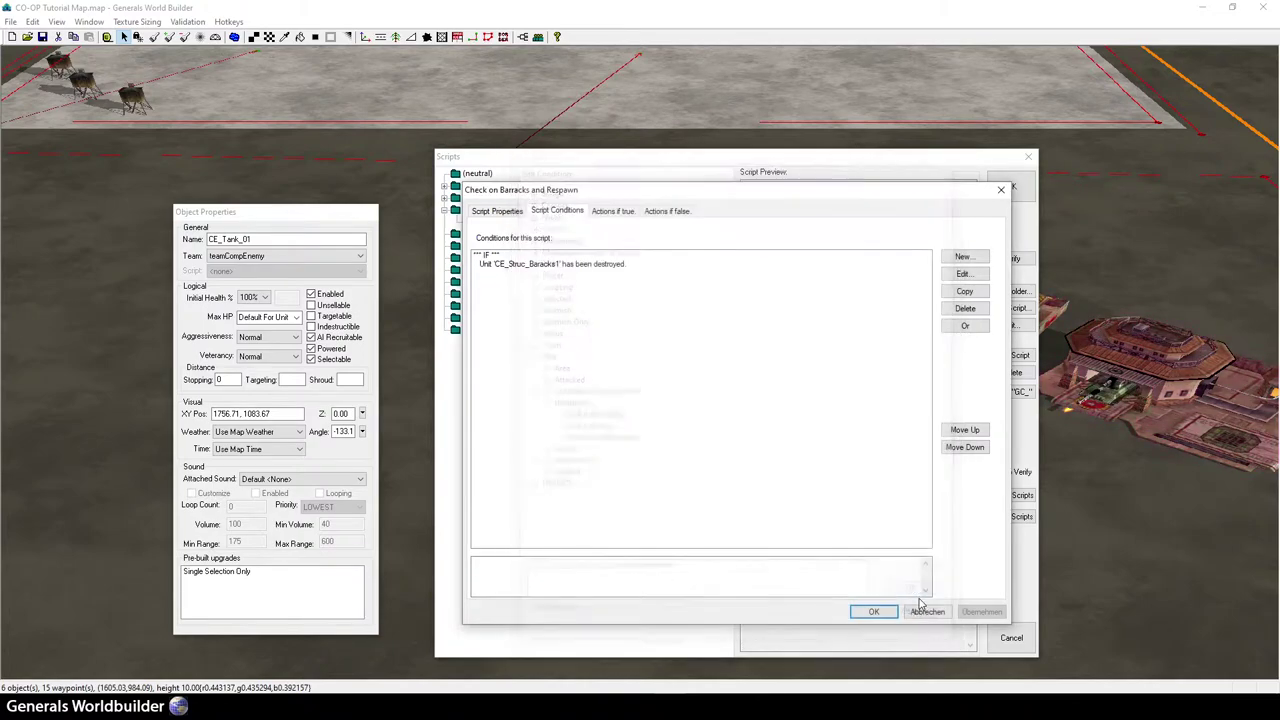
click(611, 212)
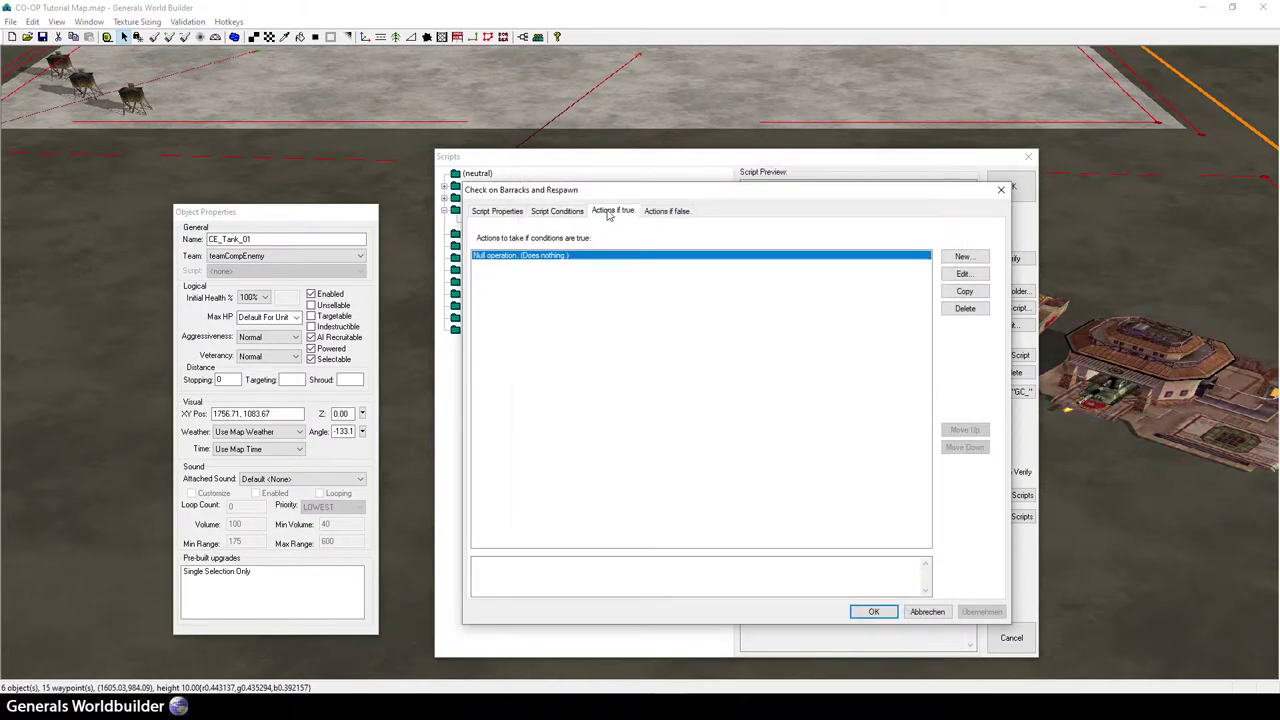
click(672, 212)
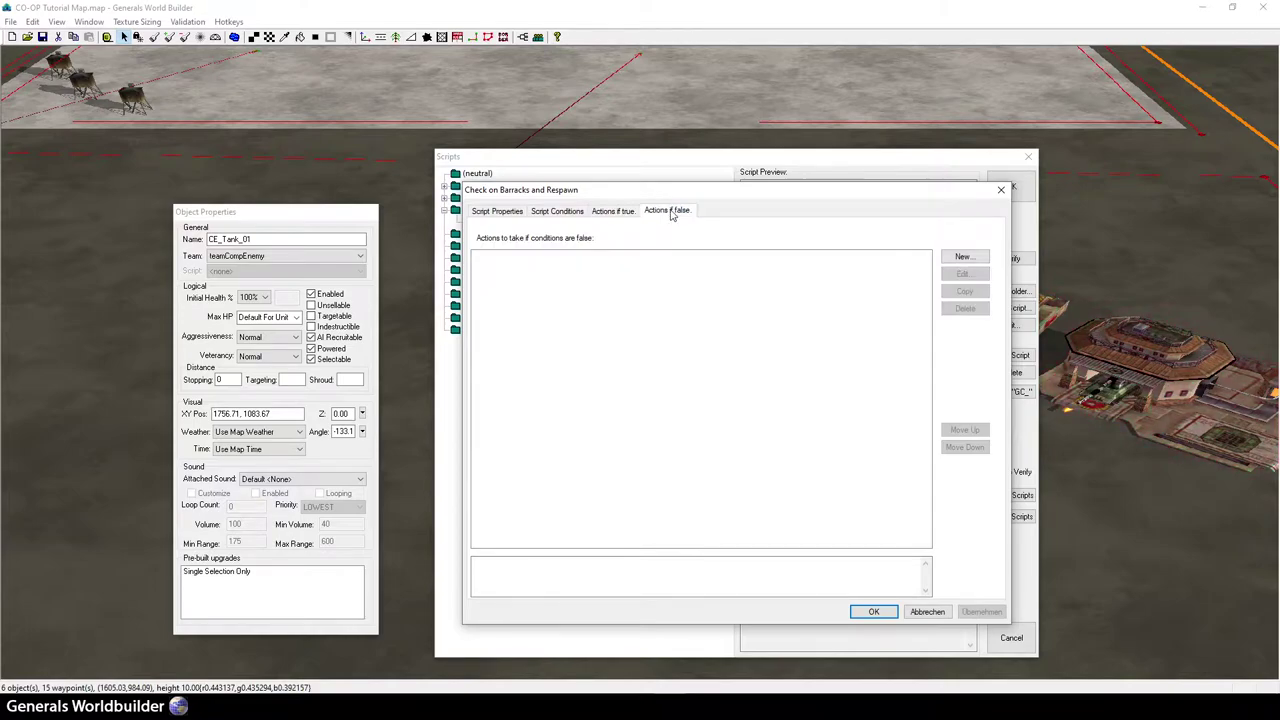
click(963, 258)
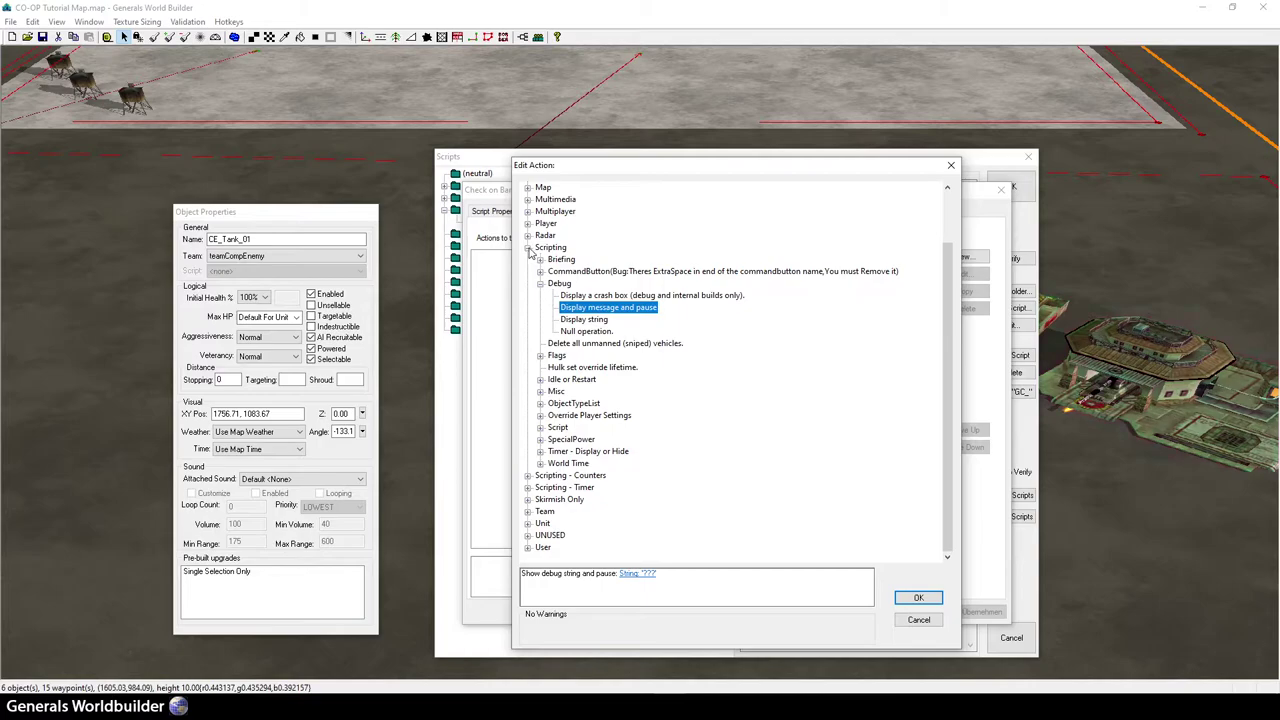
click(935, 620)
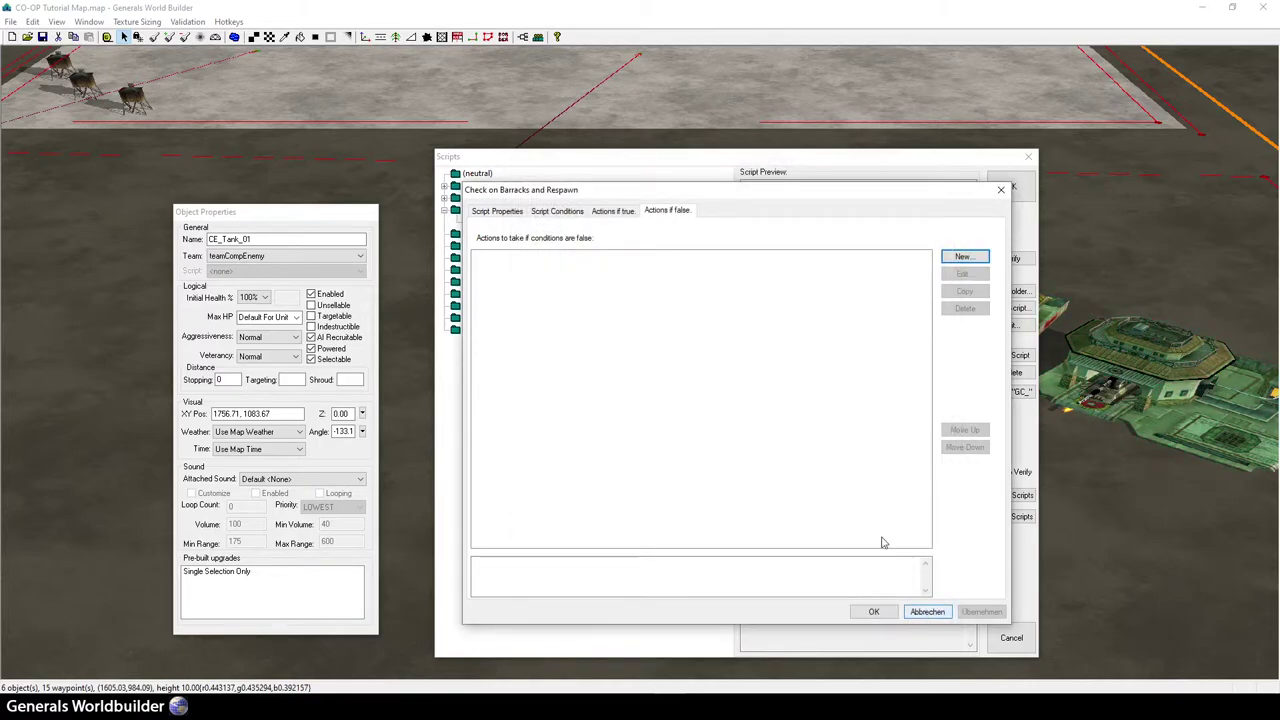
click(500, 212)
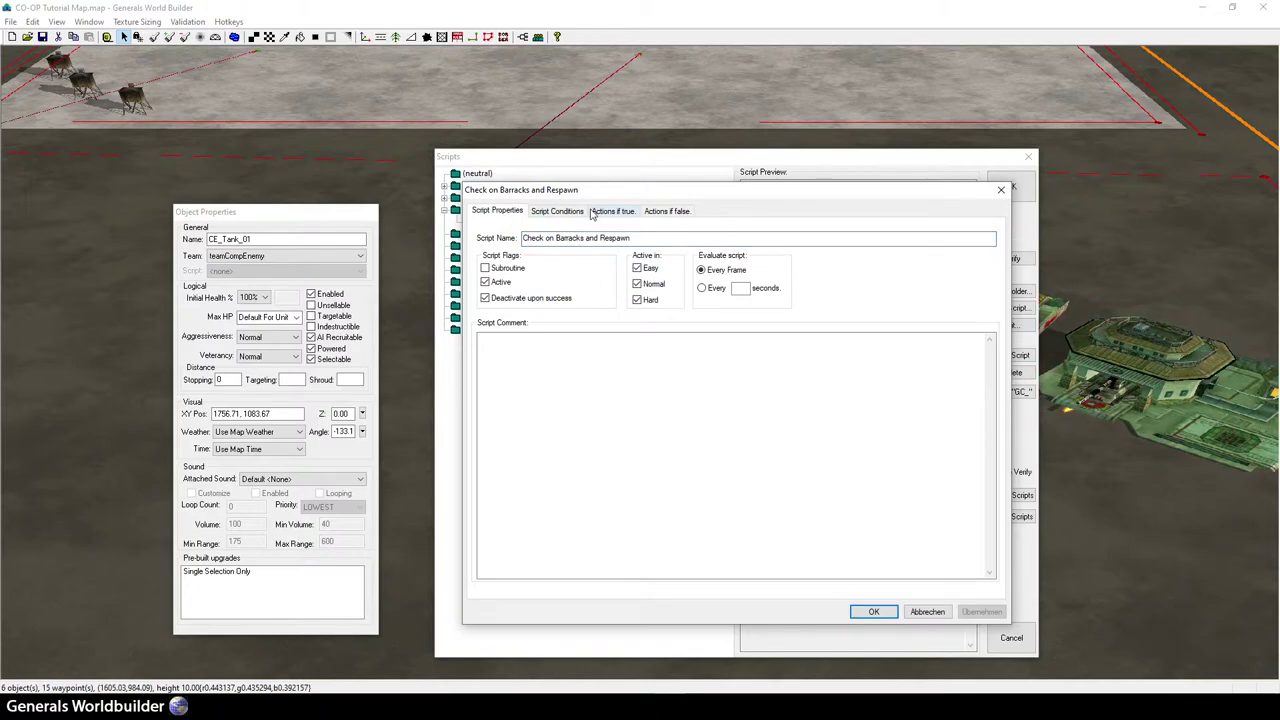
drag(591, 193, 744, 237)
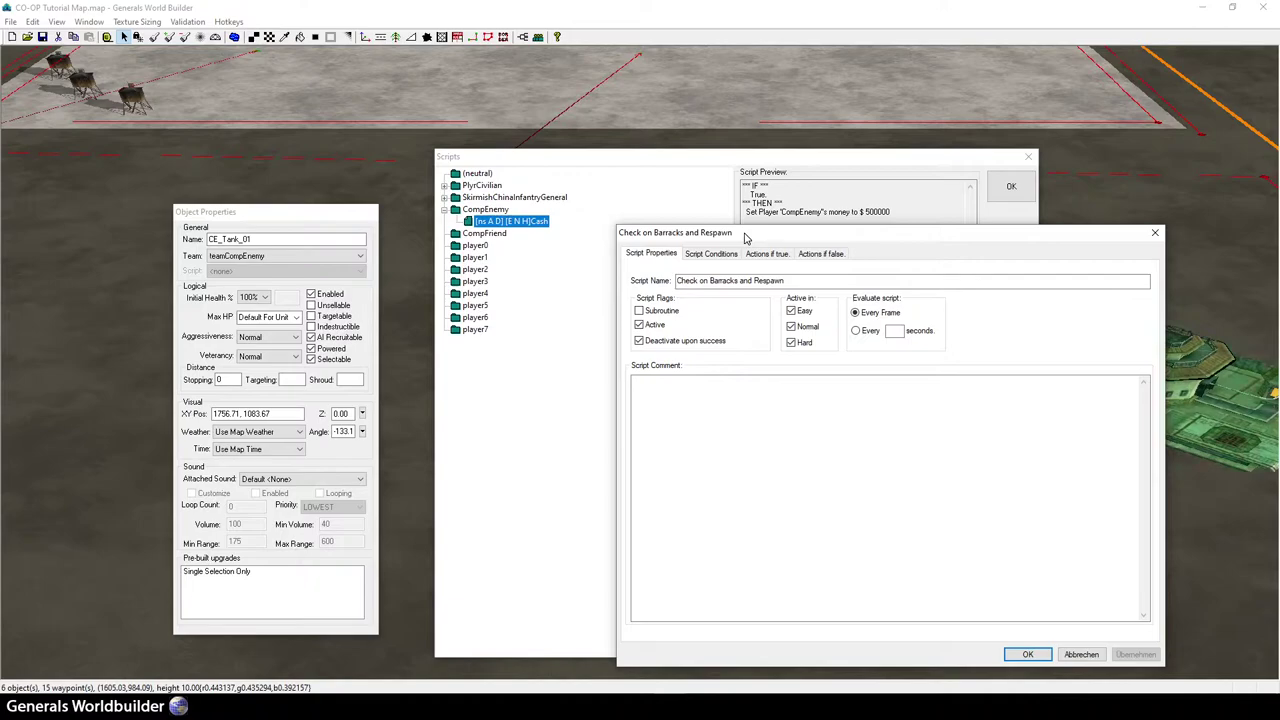
drag(744, 237, 643, 235)
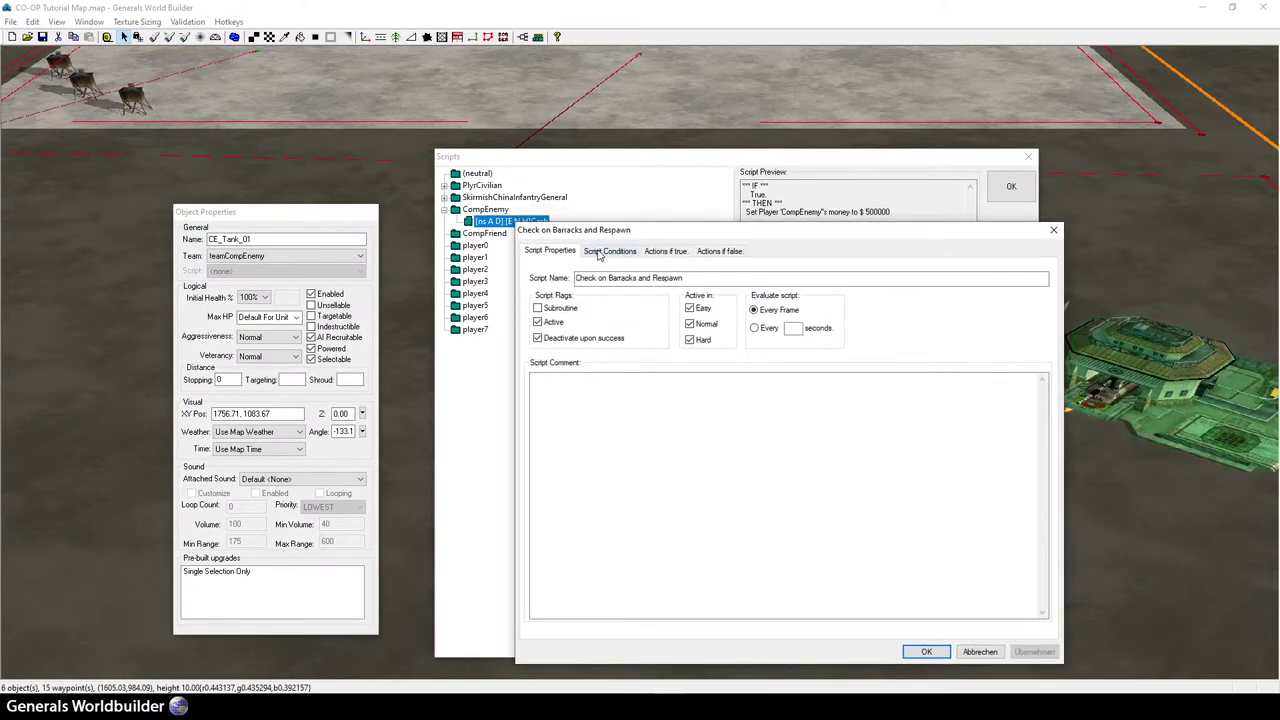
- Change the script's condition to "Unit exists and is alive" for the unit CE_Struc_Baracks1
click(606, 252)
double_click(609, 304)
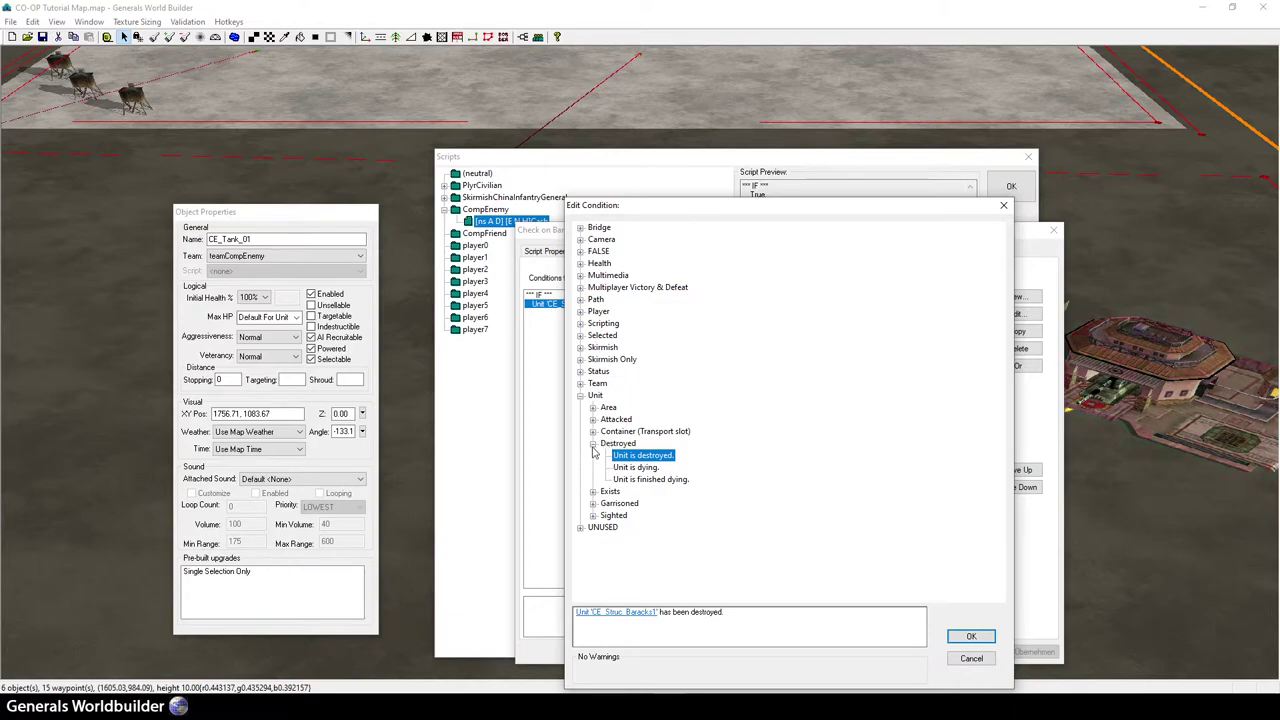
click(593, 492)
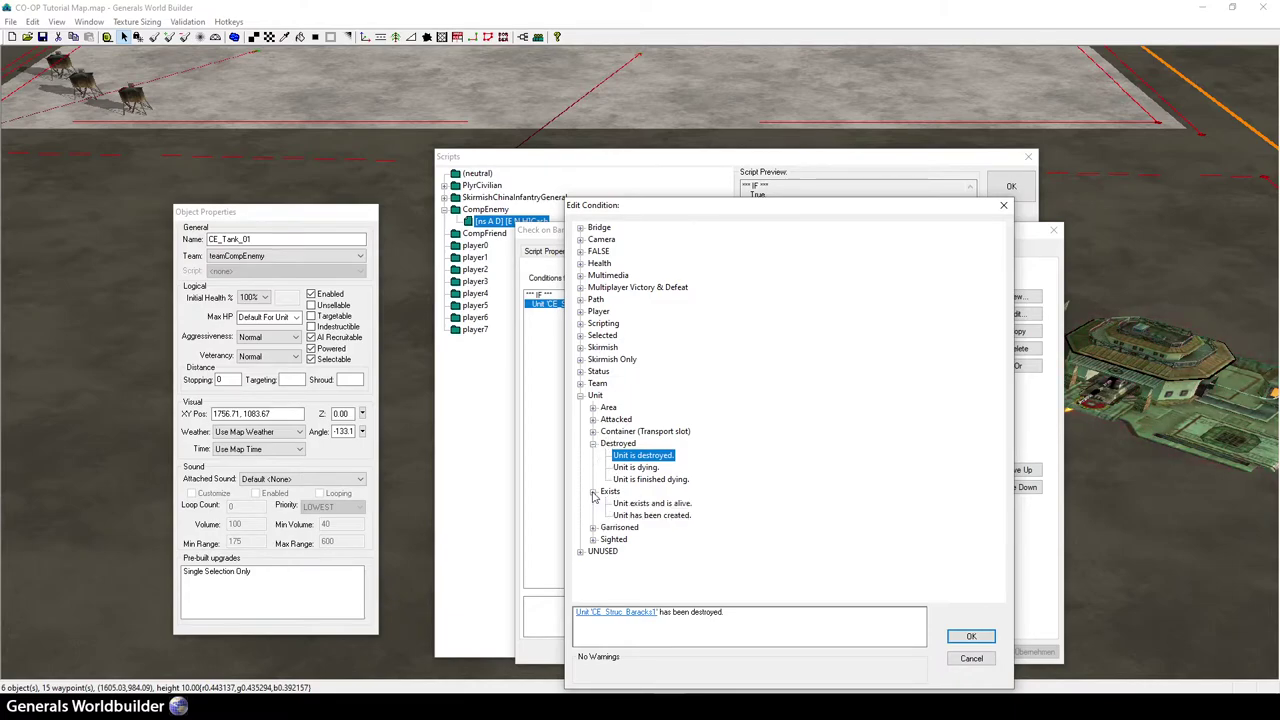
click(651, 503)
click(596, 612)
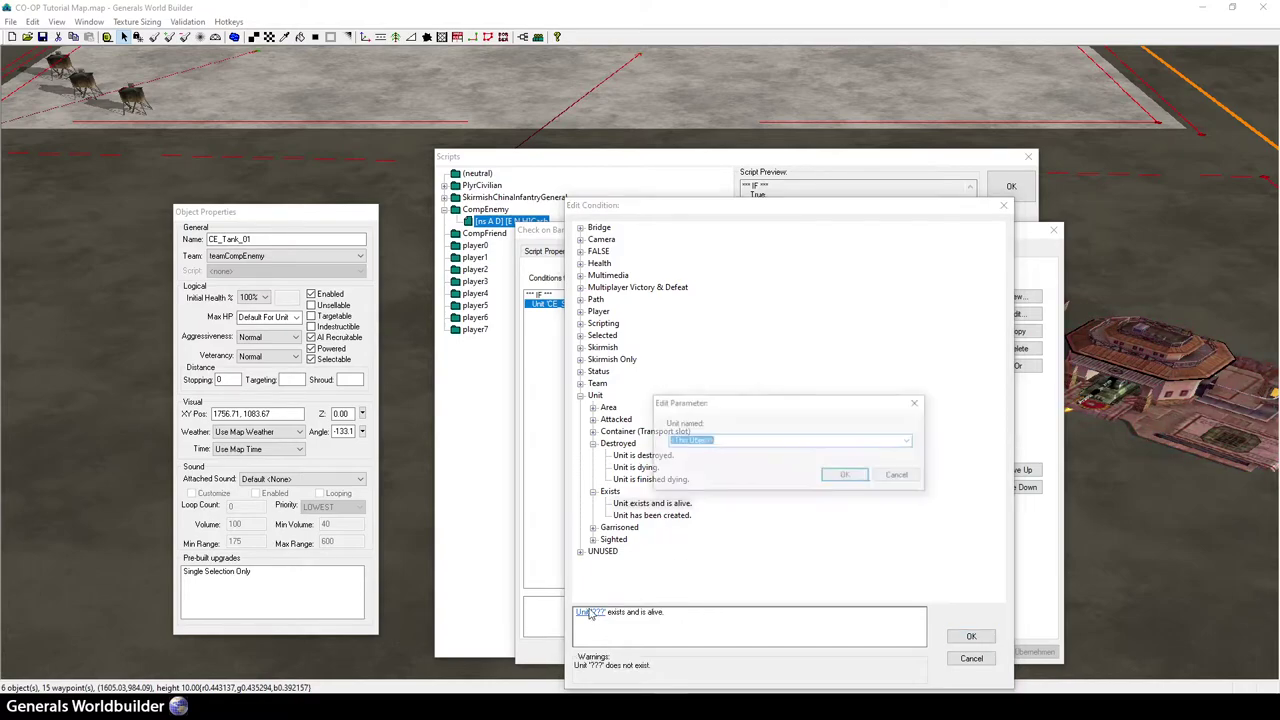
click(909, 442)
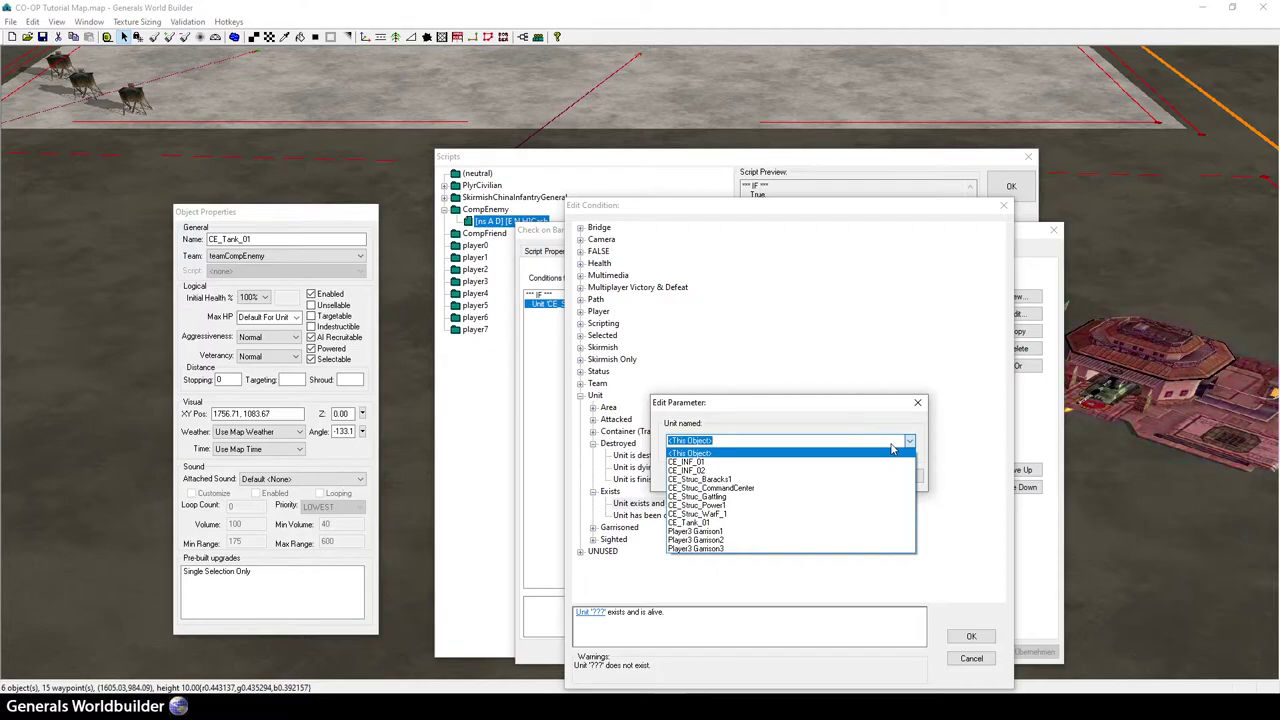
click(830, 479)
click(847, 477)
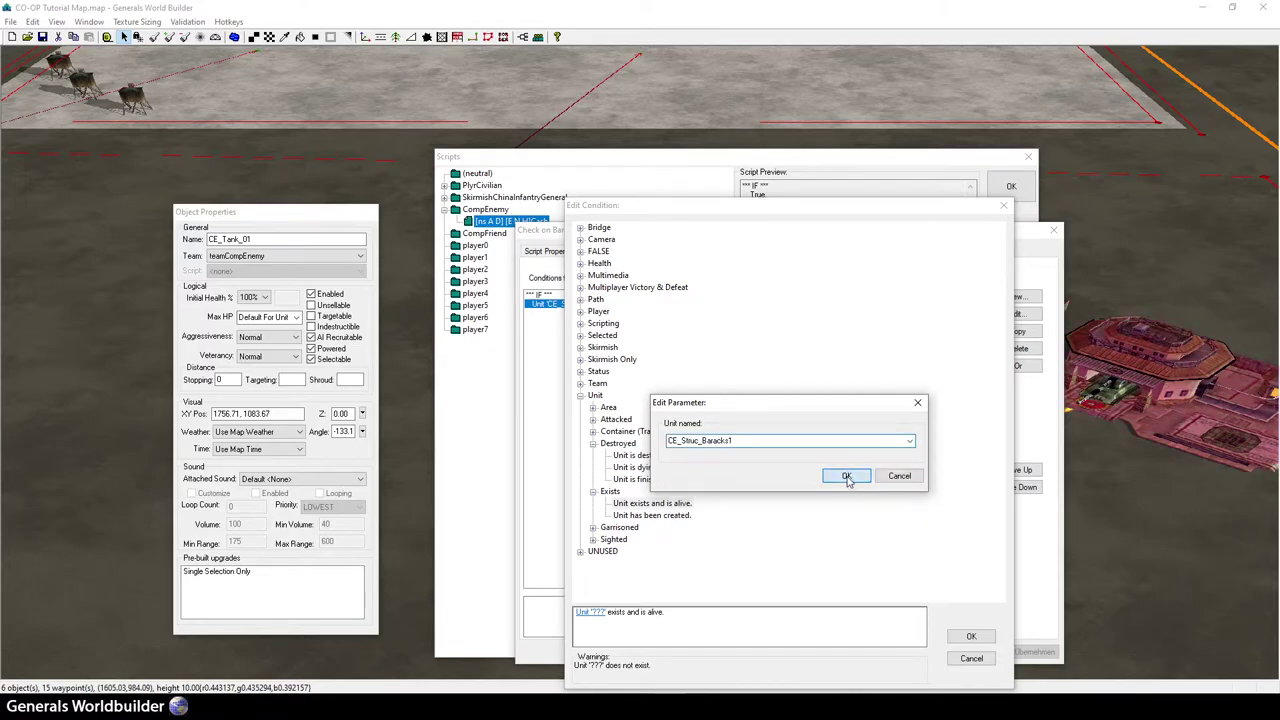
click(971, 636)
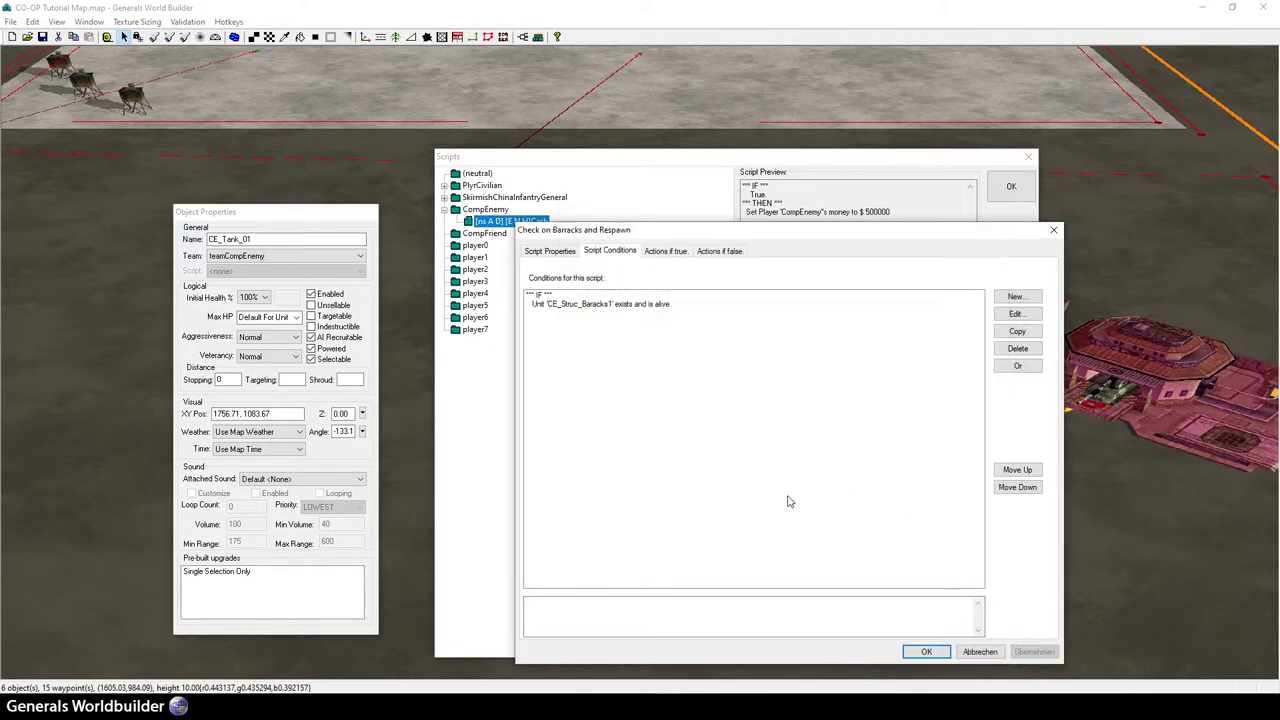
click(665, 252)
click(709, 254)
click(670, 254)
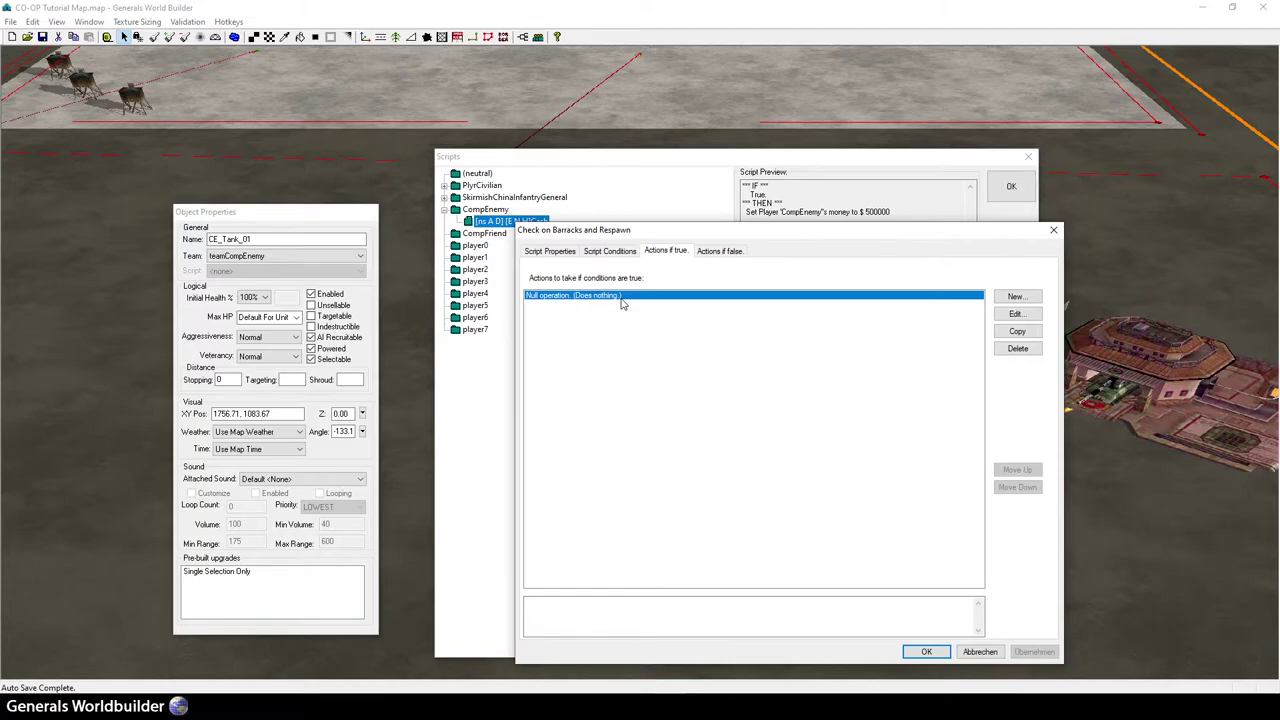
double_click(621, 300)
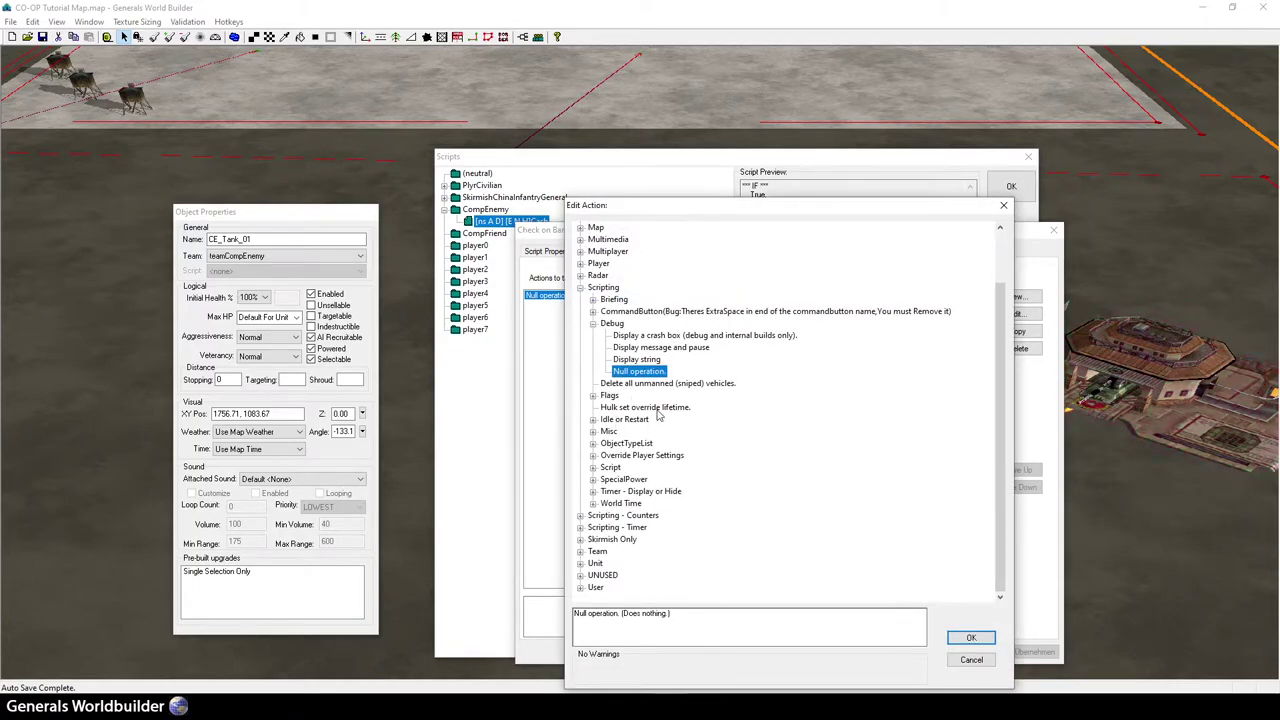
click(580, 288)
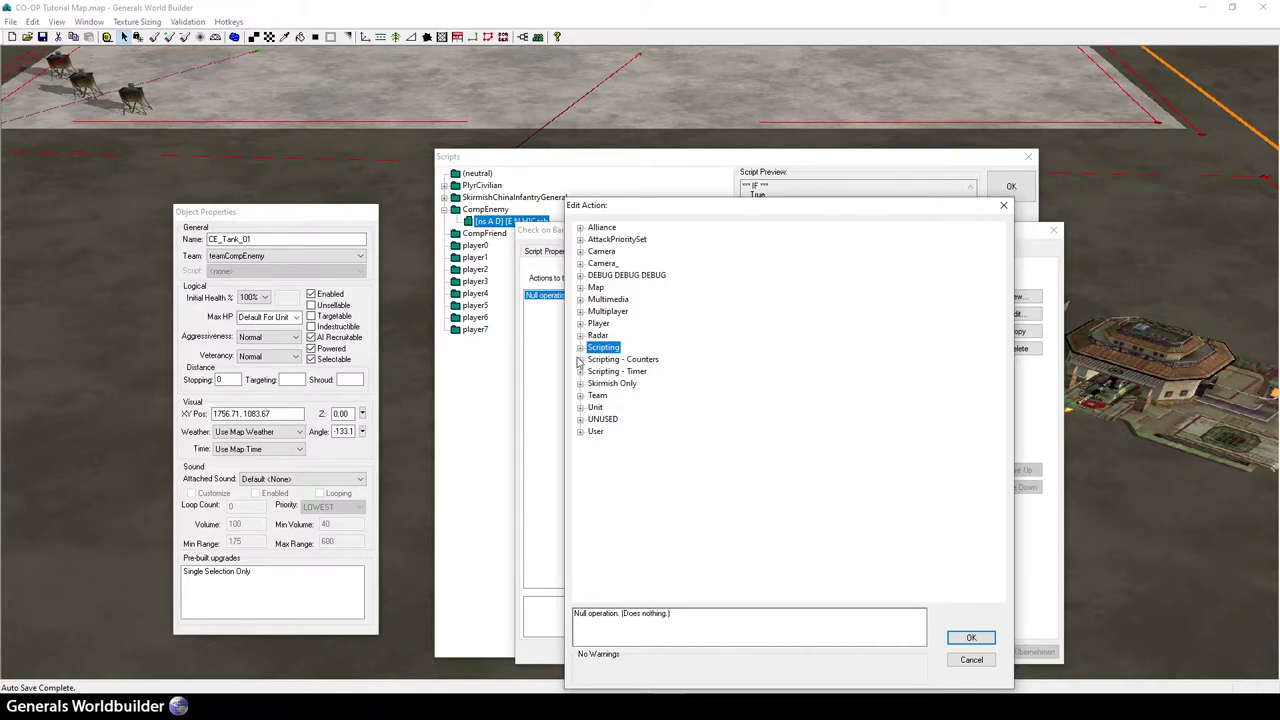
click(580, 408)
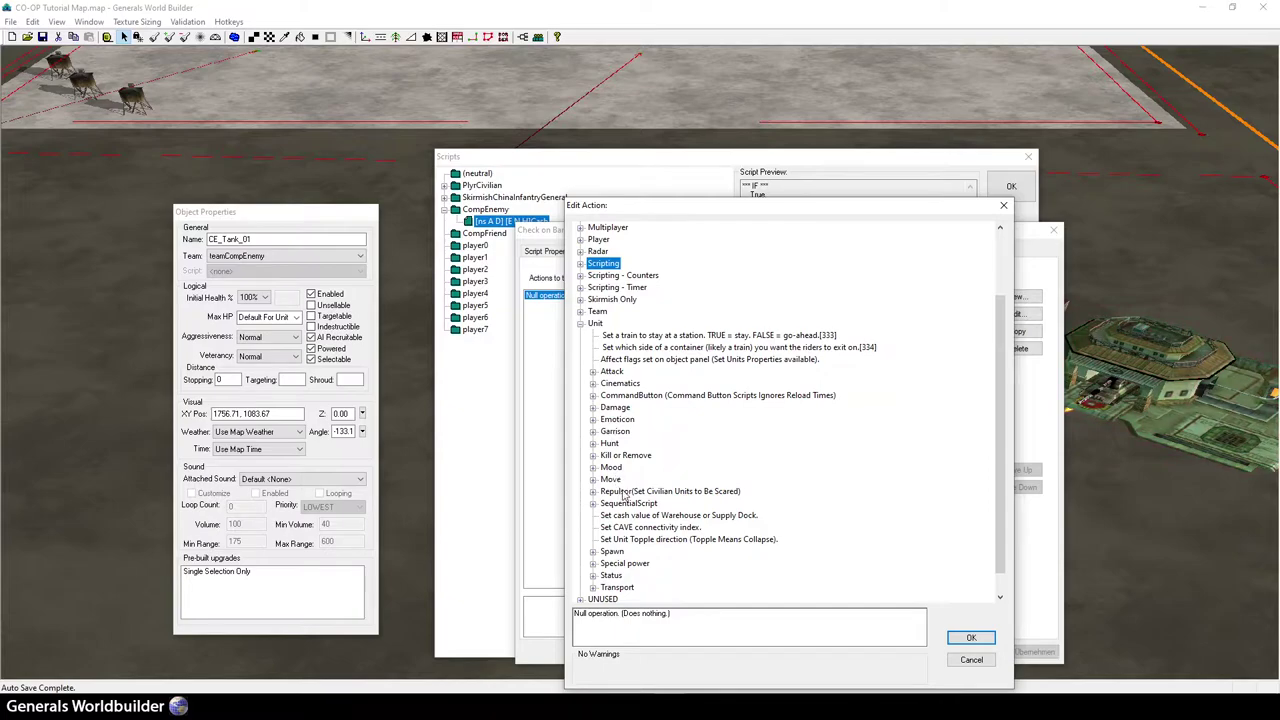
scroll(625, 493, down, 1)
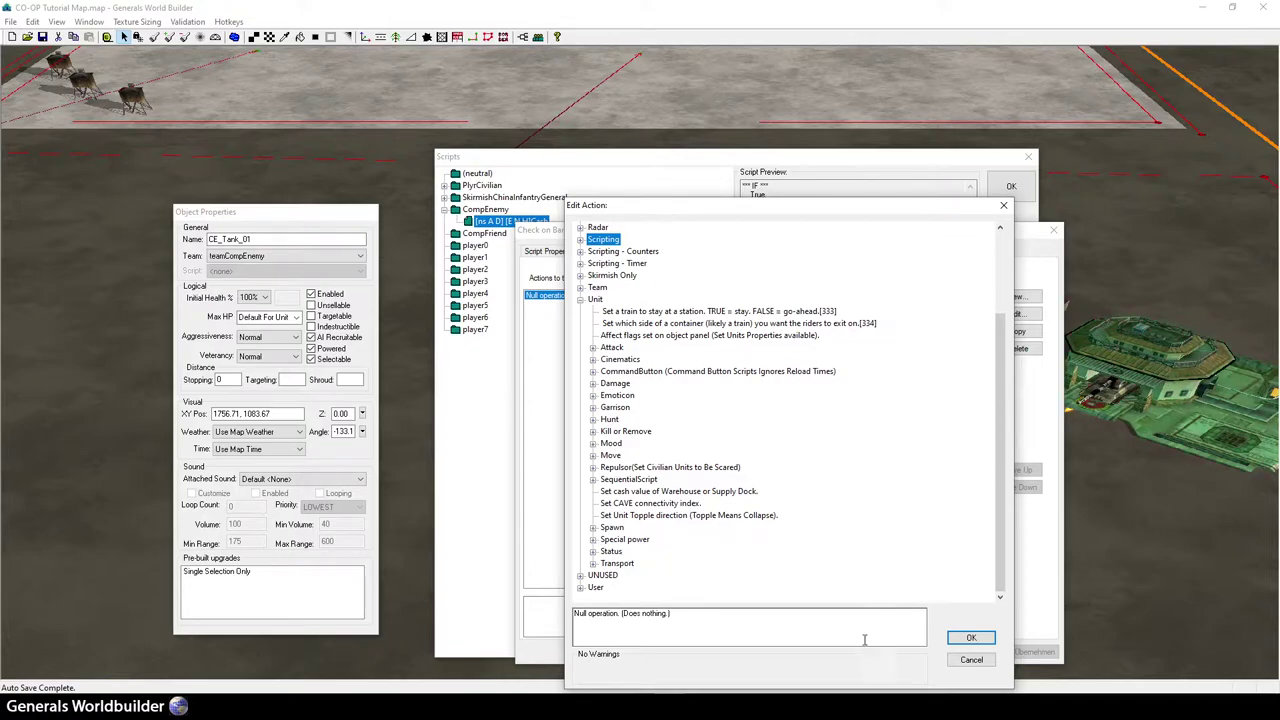
click(970, 660)
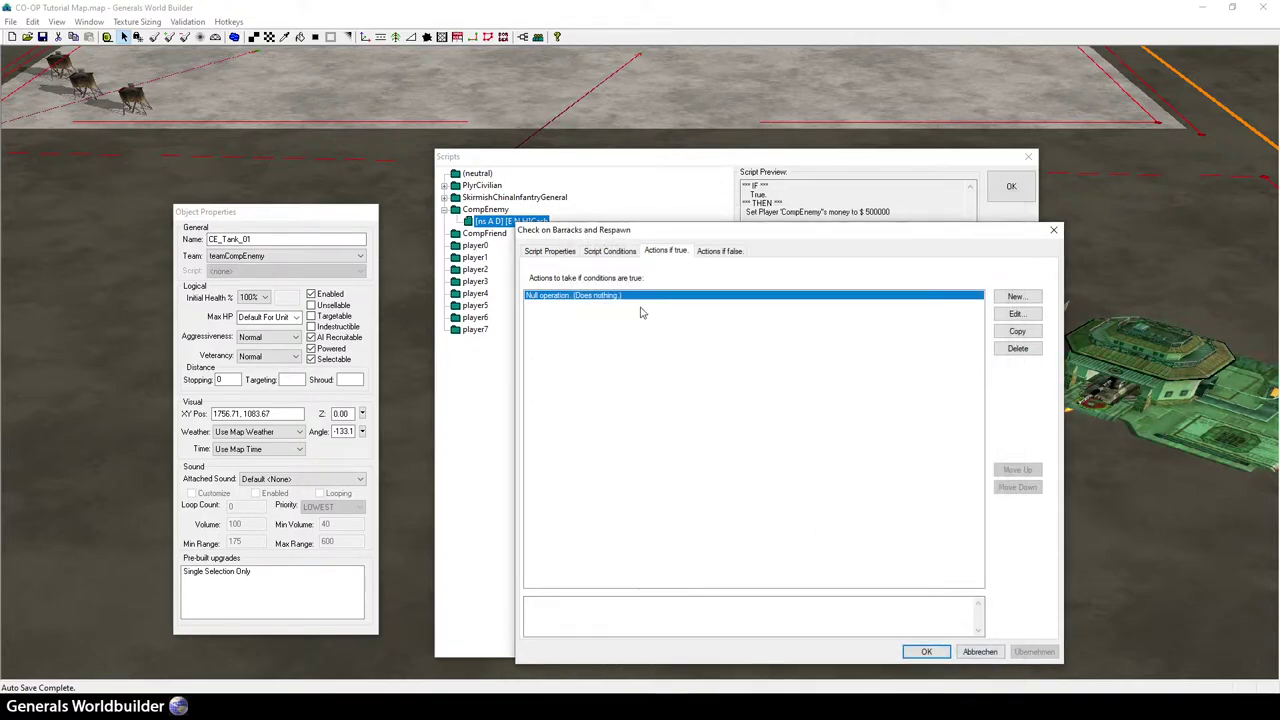
click(560, 257)
- Duplicate the barracks condition in the script and change the copy to "Unit is destroyed"
click(608, 251)
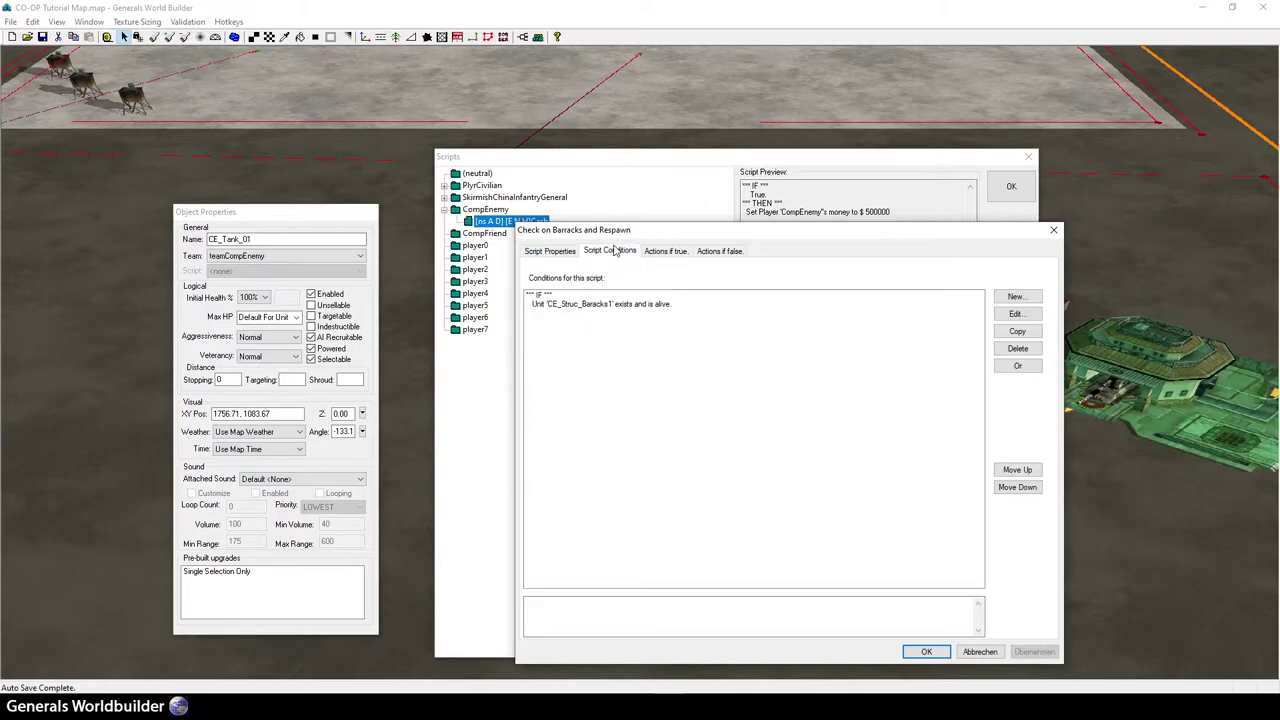
click(628, 305)
click(1017, 331)
double_click(660, 314)
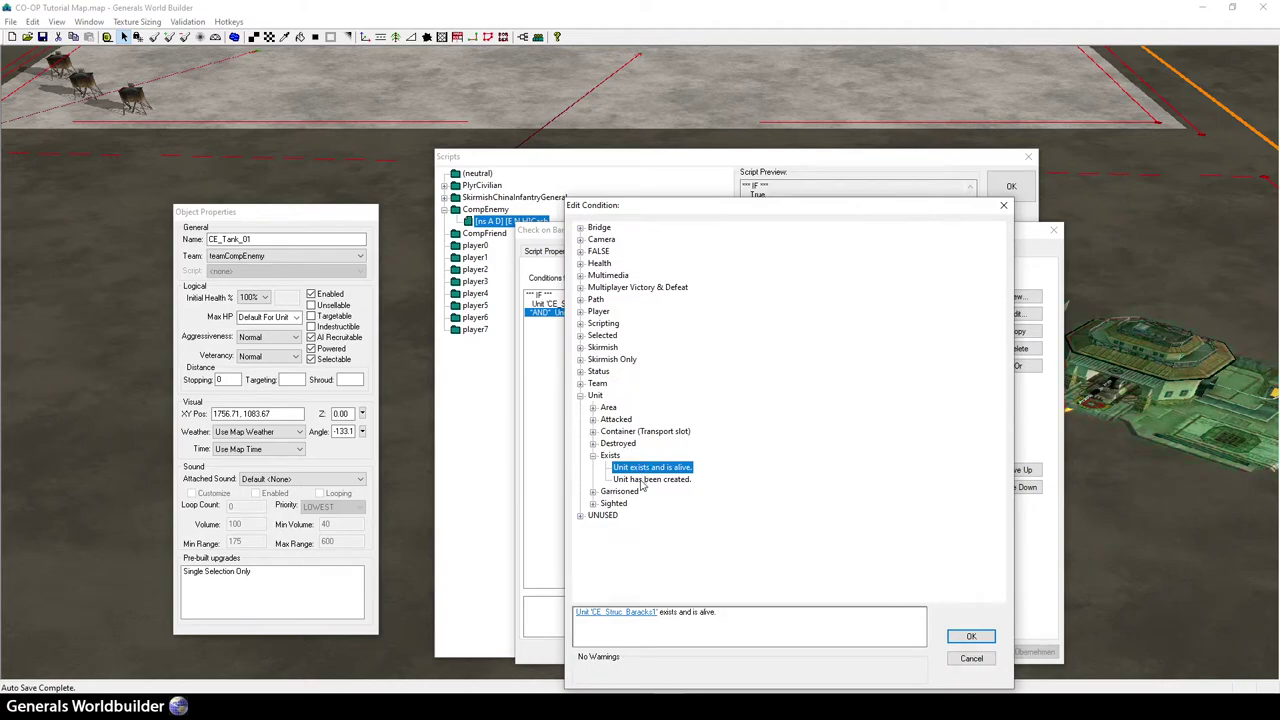
click(593, 444)
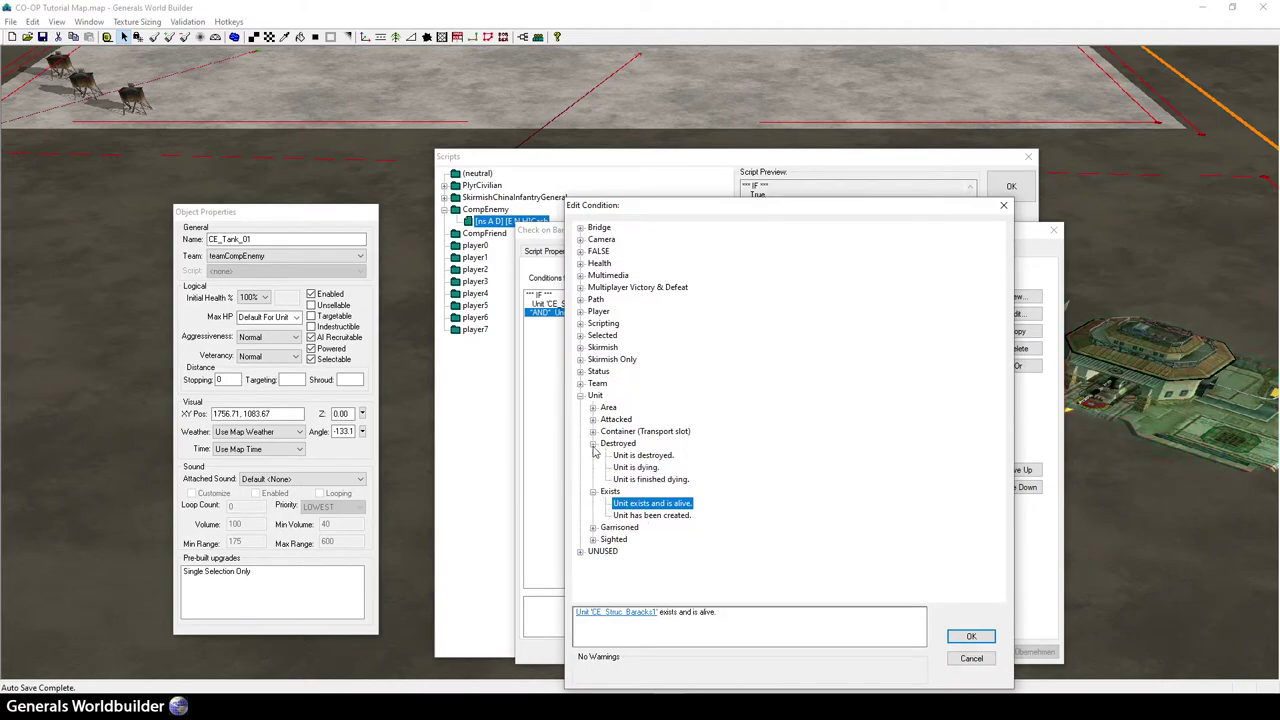
click(648, 456)
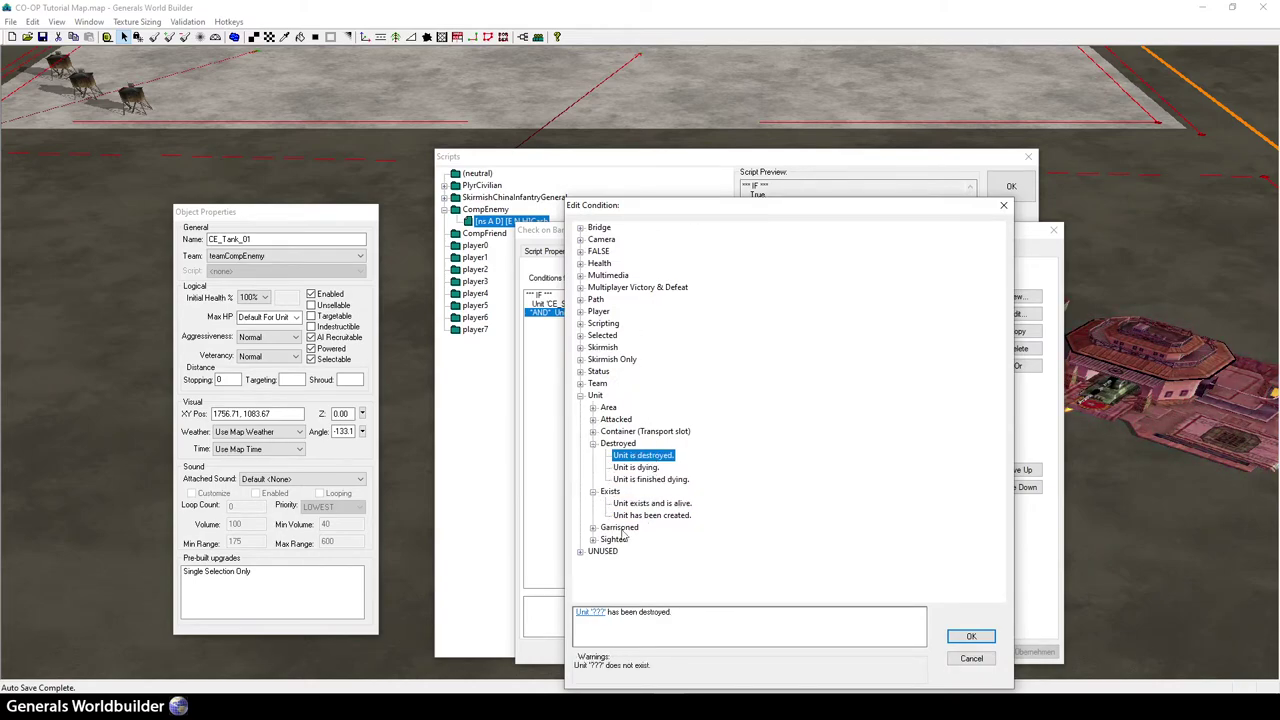
- Set the unit of the copied destroyed condition to CE_INF_01
click(590, 612)
click(910, 442)
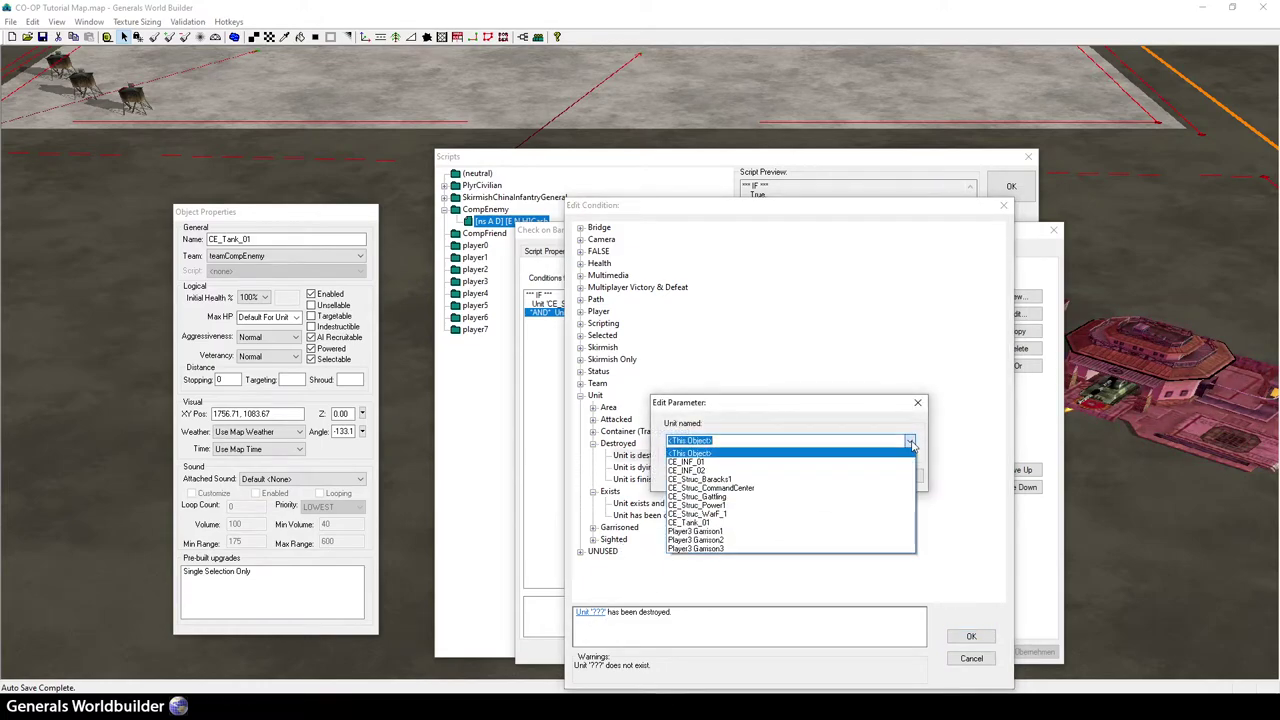
click(812, 466)
click(846, 476)
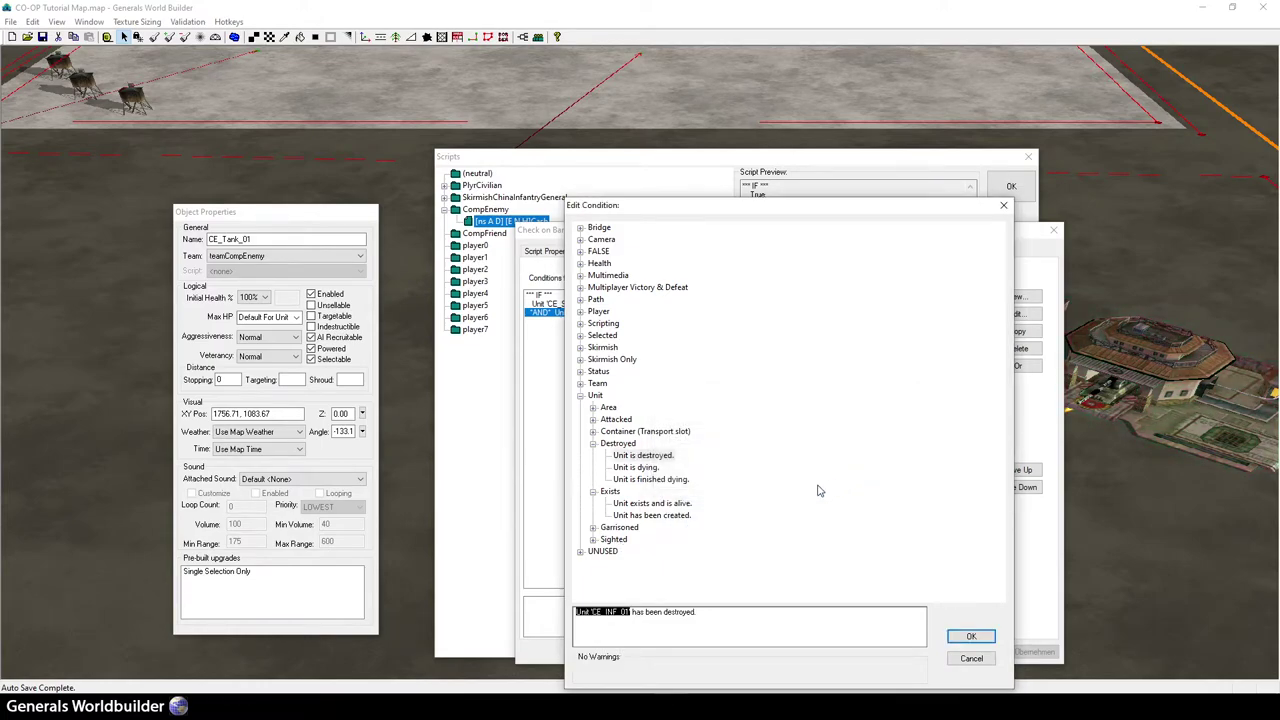
- Accept the CE_INF_01 destroyed condition, and duplicate it with the copy's unit set to CE_INF_02
click(963, 641)
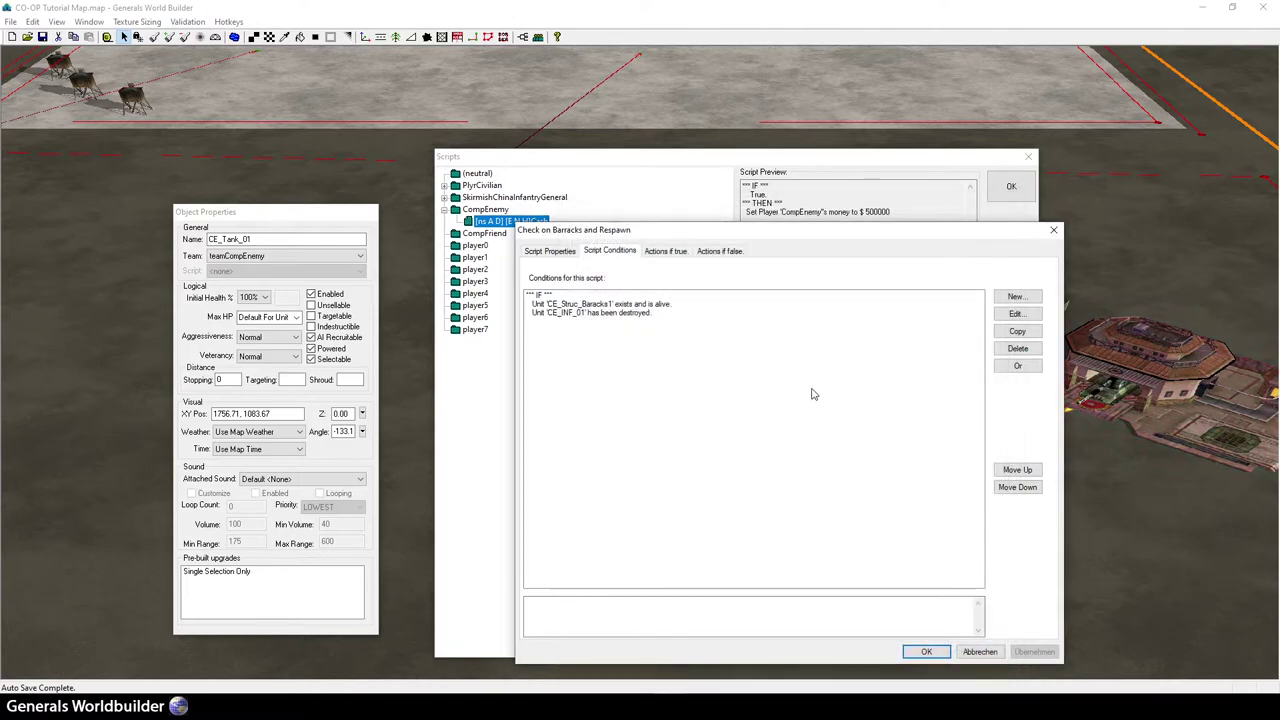
click(688, 313)
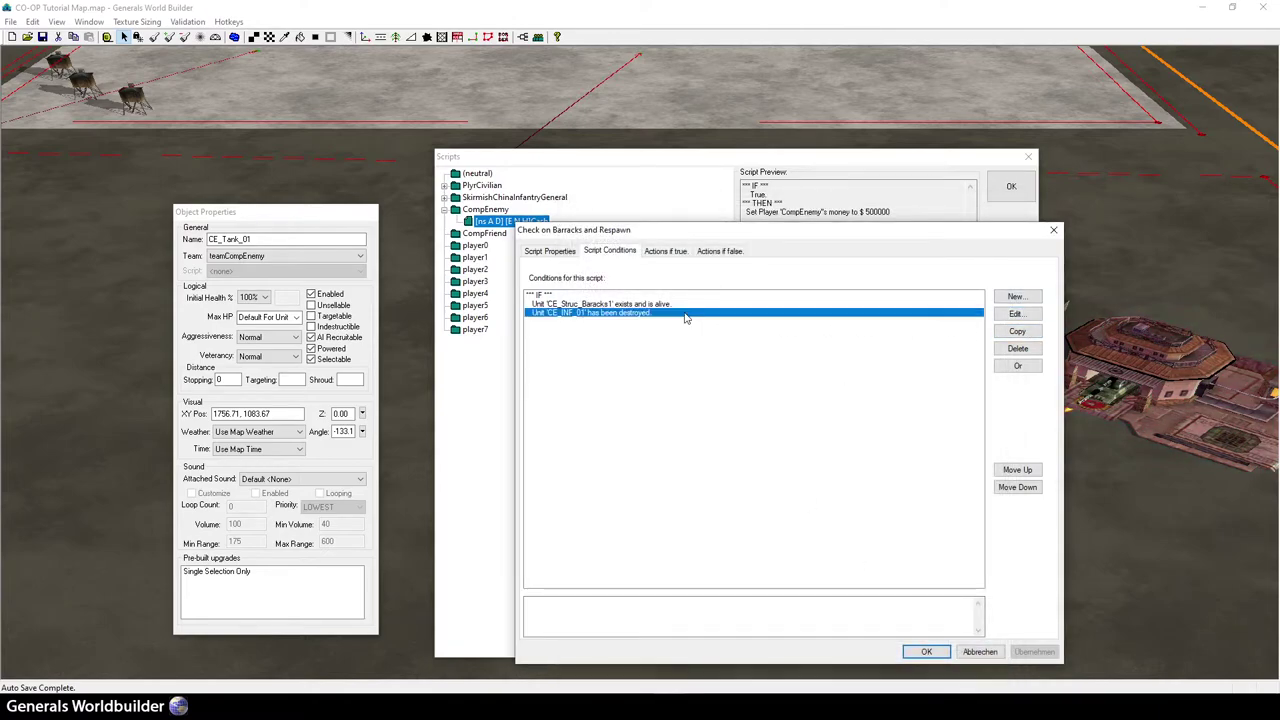
click(1017, 331)
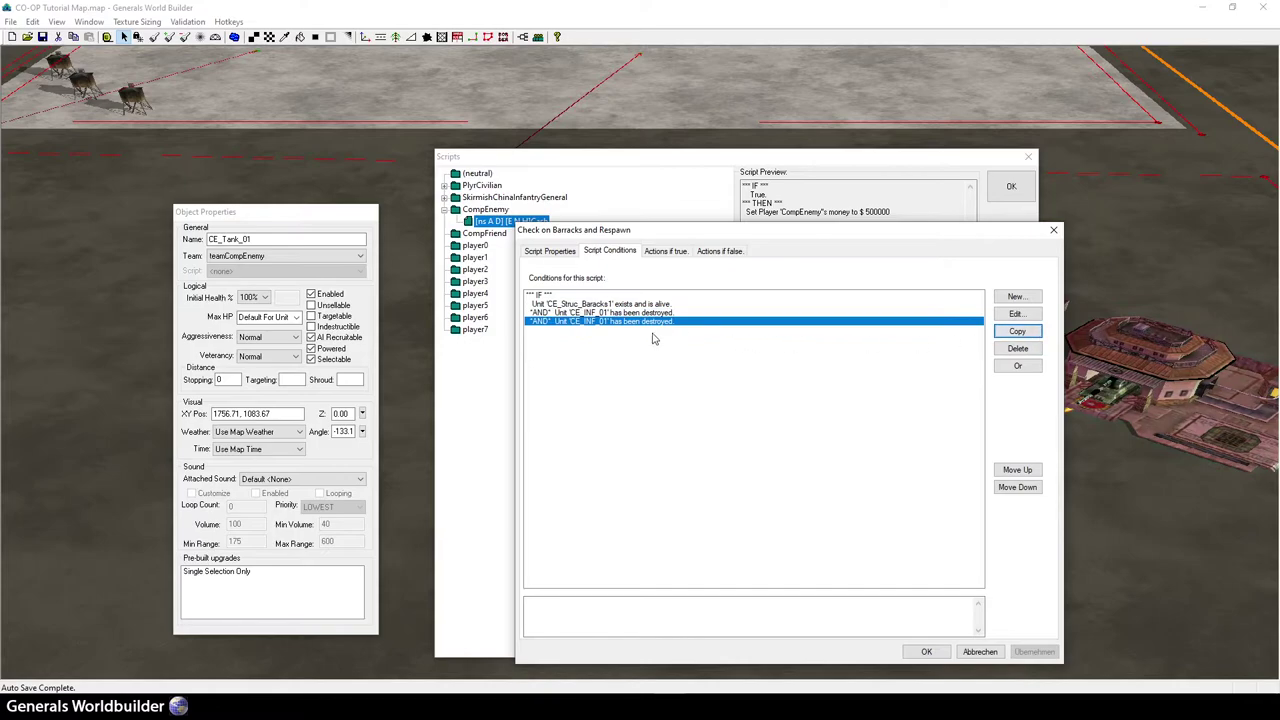
double_click(591, 322)
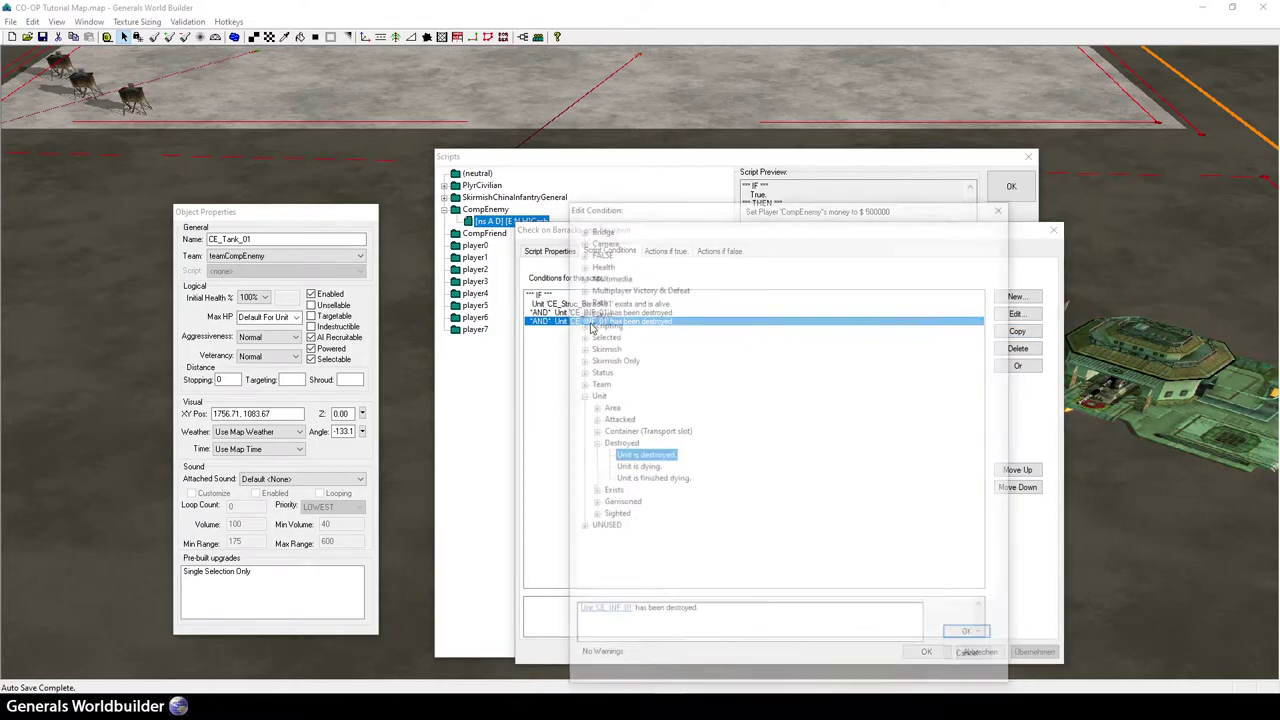
click(624, 621)
click(910, 441)
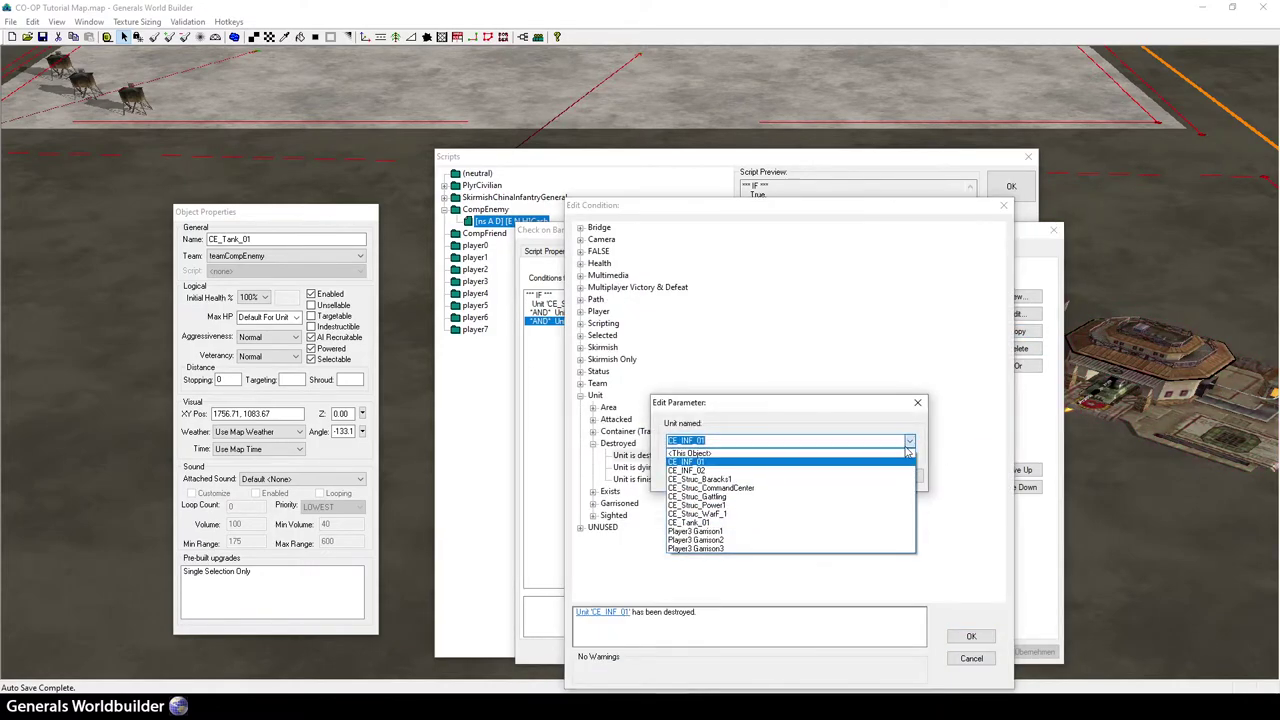
click(852, 473)
click(848, 476)
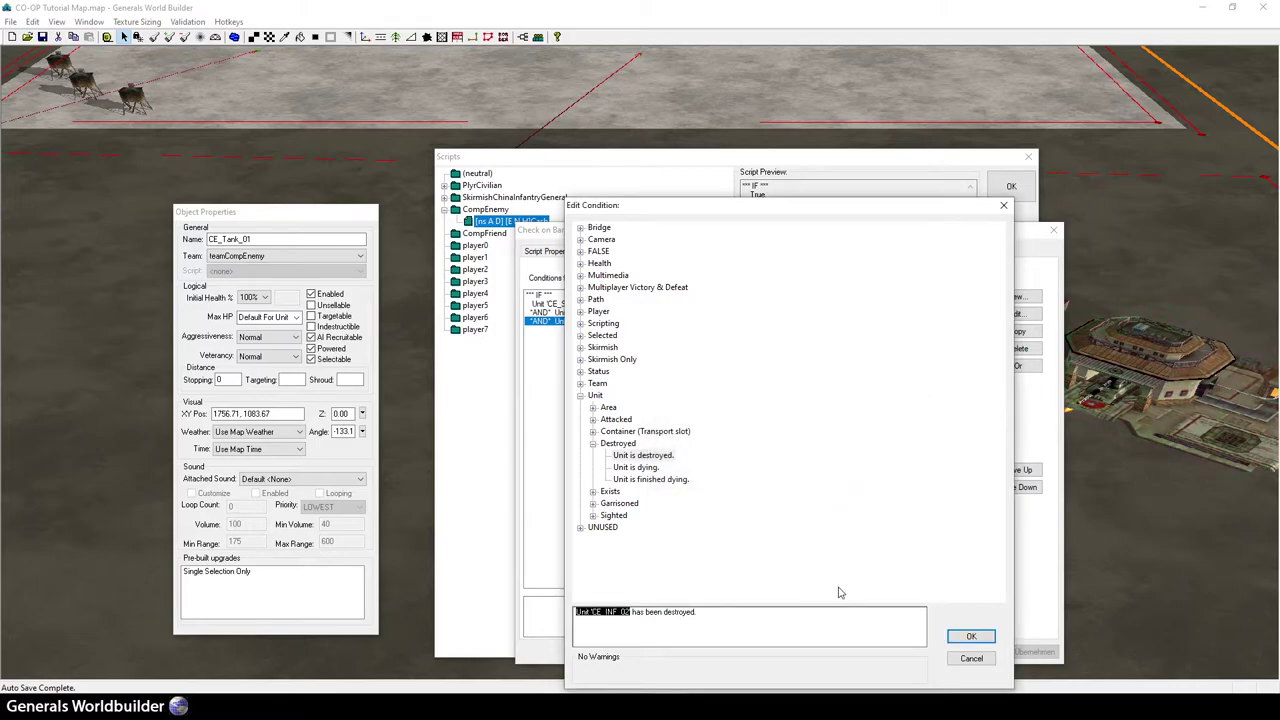
click(971, 637)
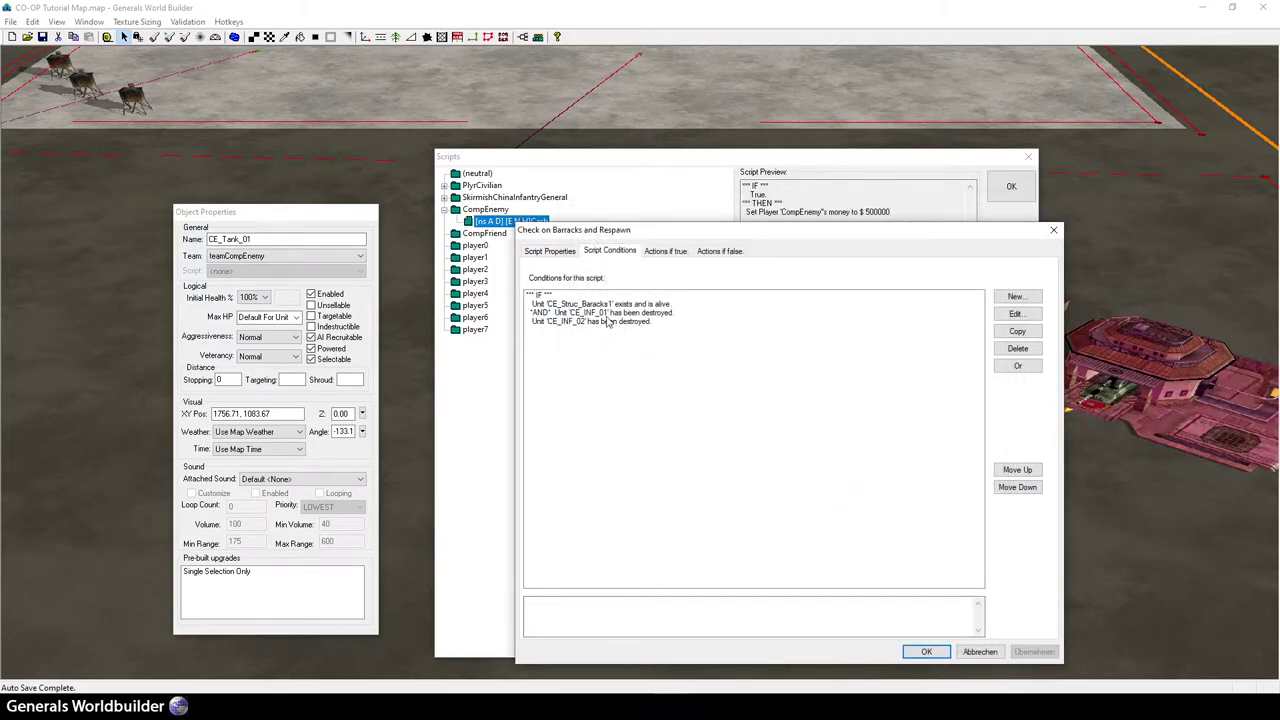
- Change the script's true action to "Spawn -- named unit on a team at a position with an orientation" and duplicate it
click(667, 253)
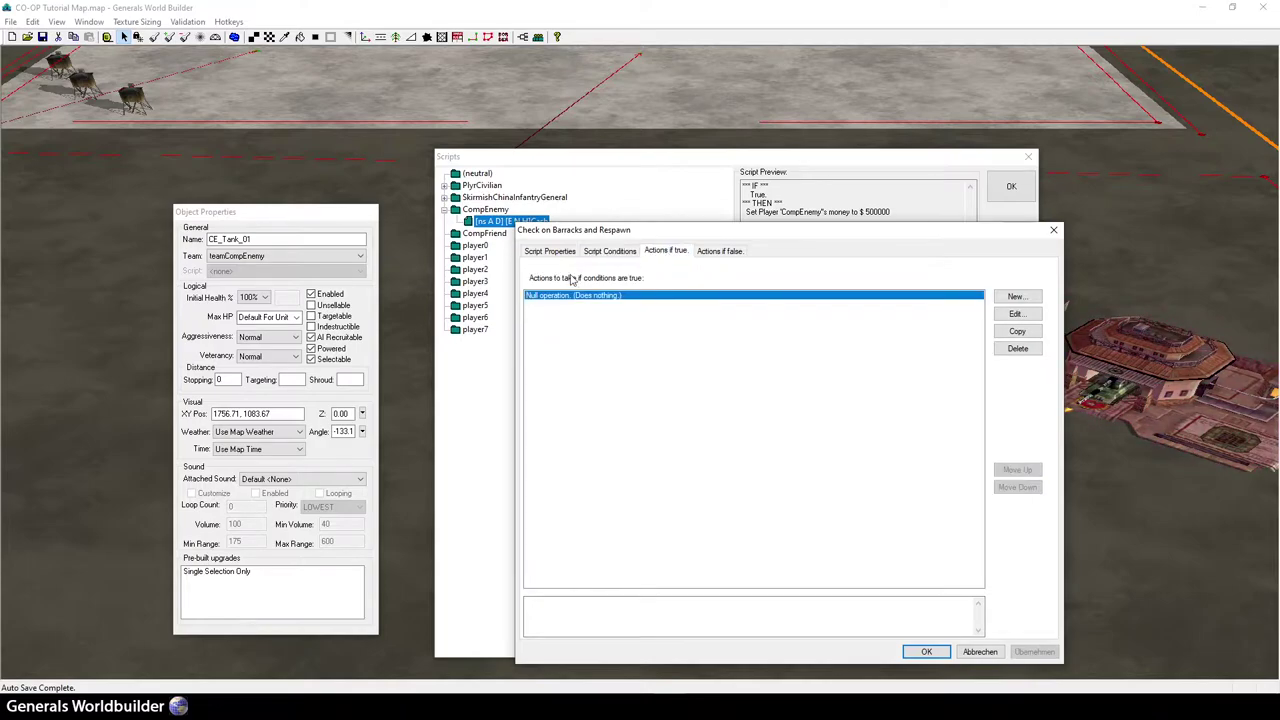
double_click(620, 297)
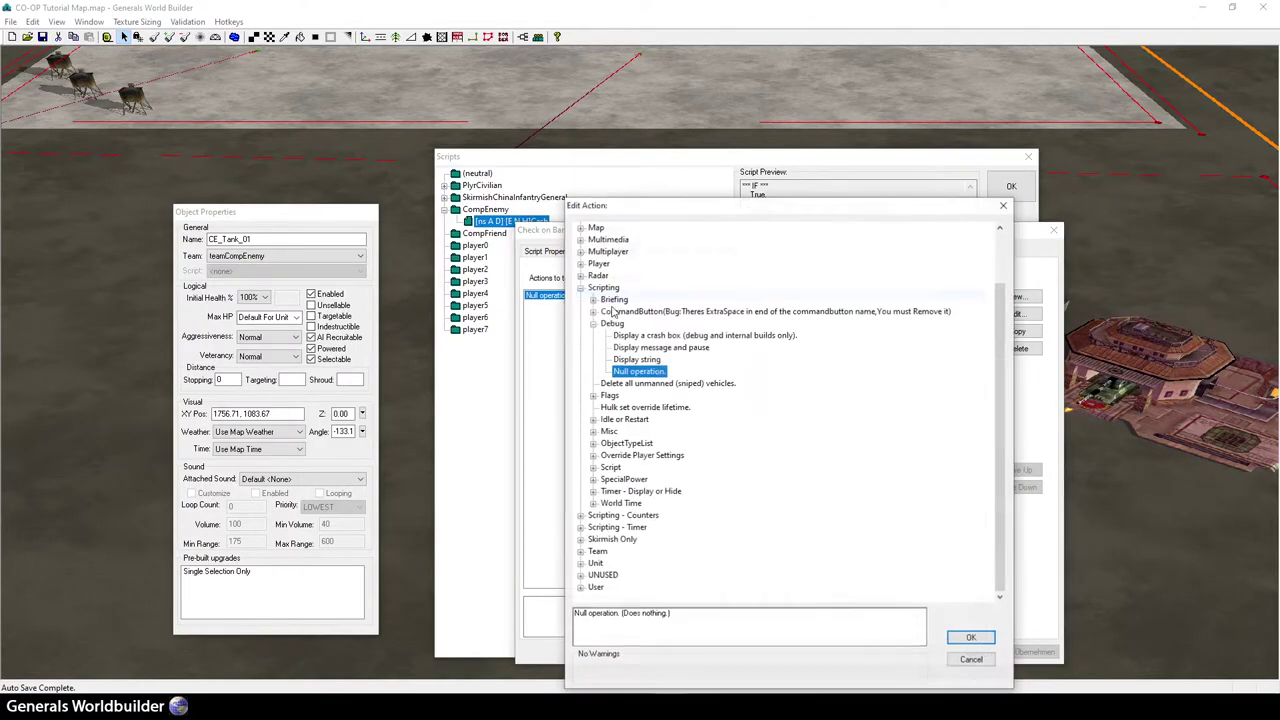
click(580, 563)
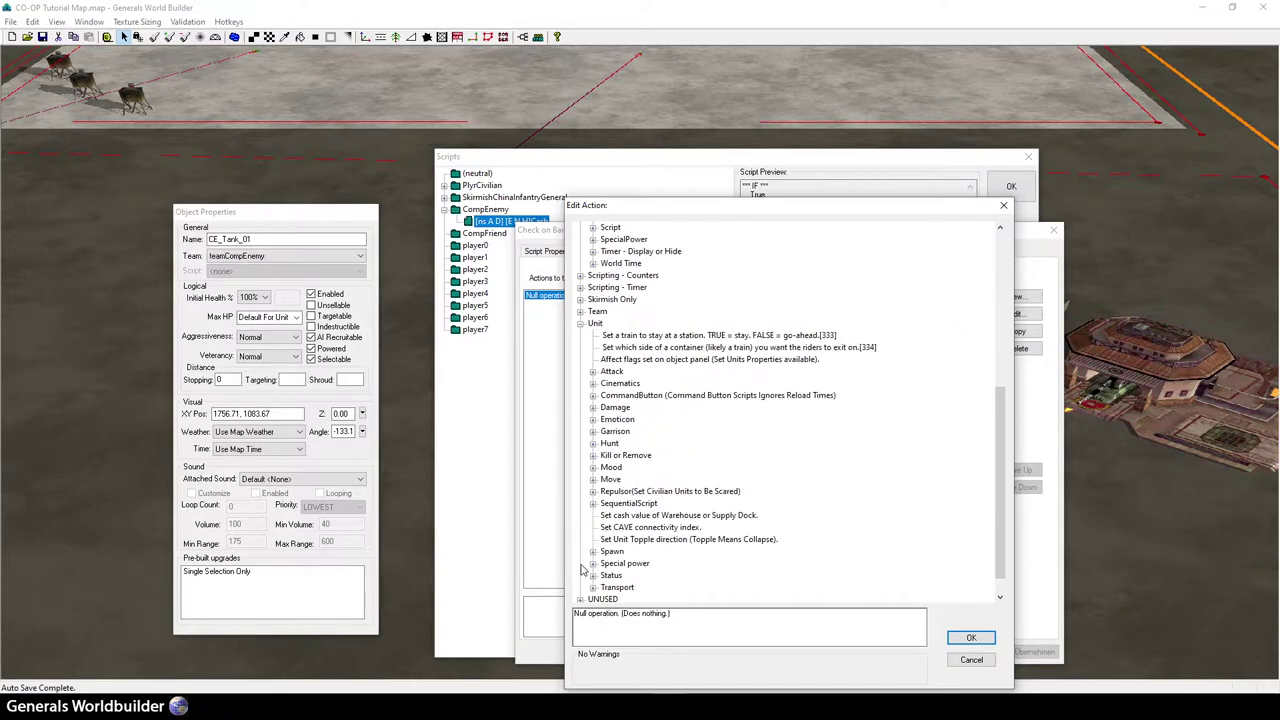
click(592, 551)
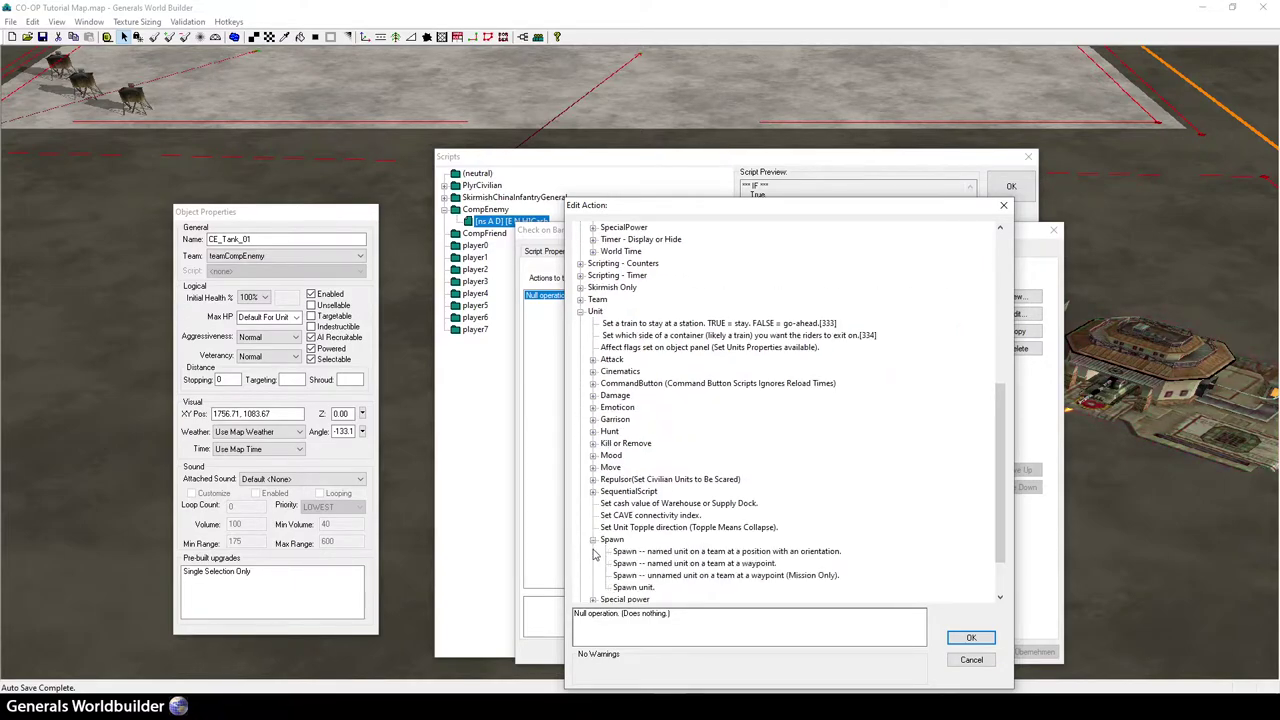
click(716, 553)
click(906, 617)
click(971, 637)
click(1017, 332)
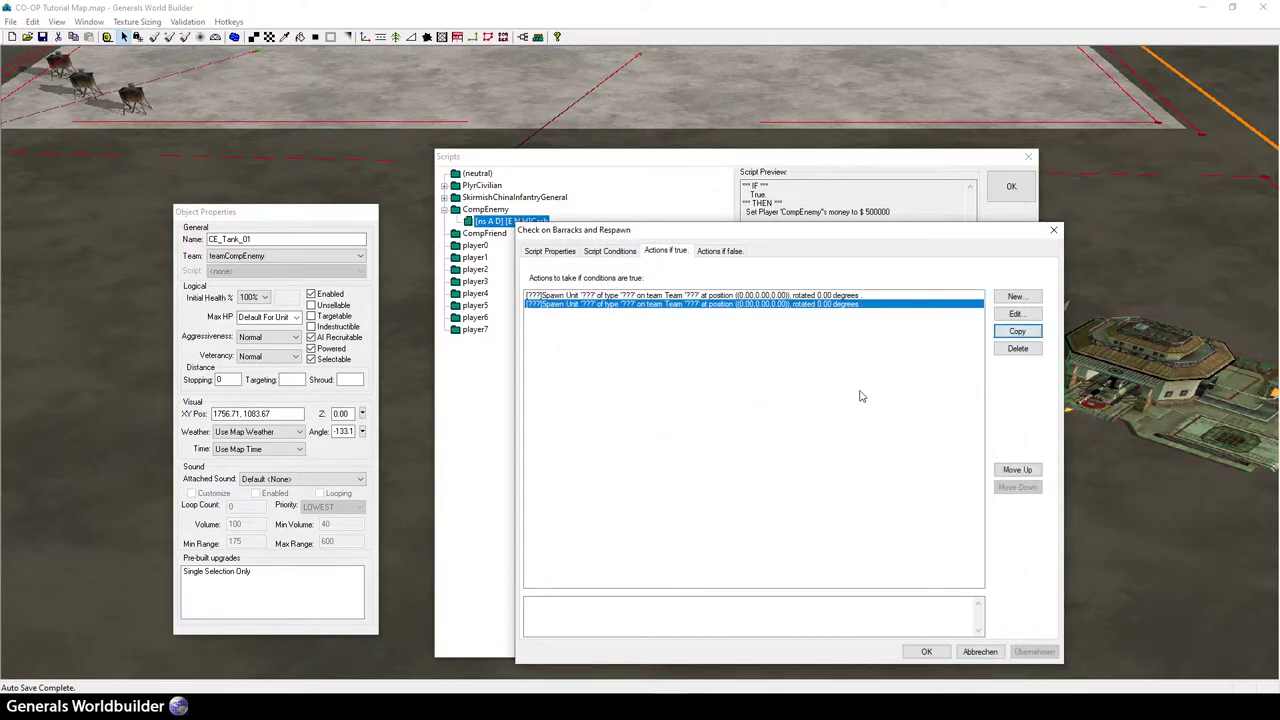
- Set the unit of the first spawn action to CE_INF_01
double_click(562, 297)
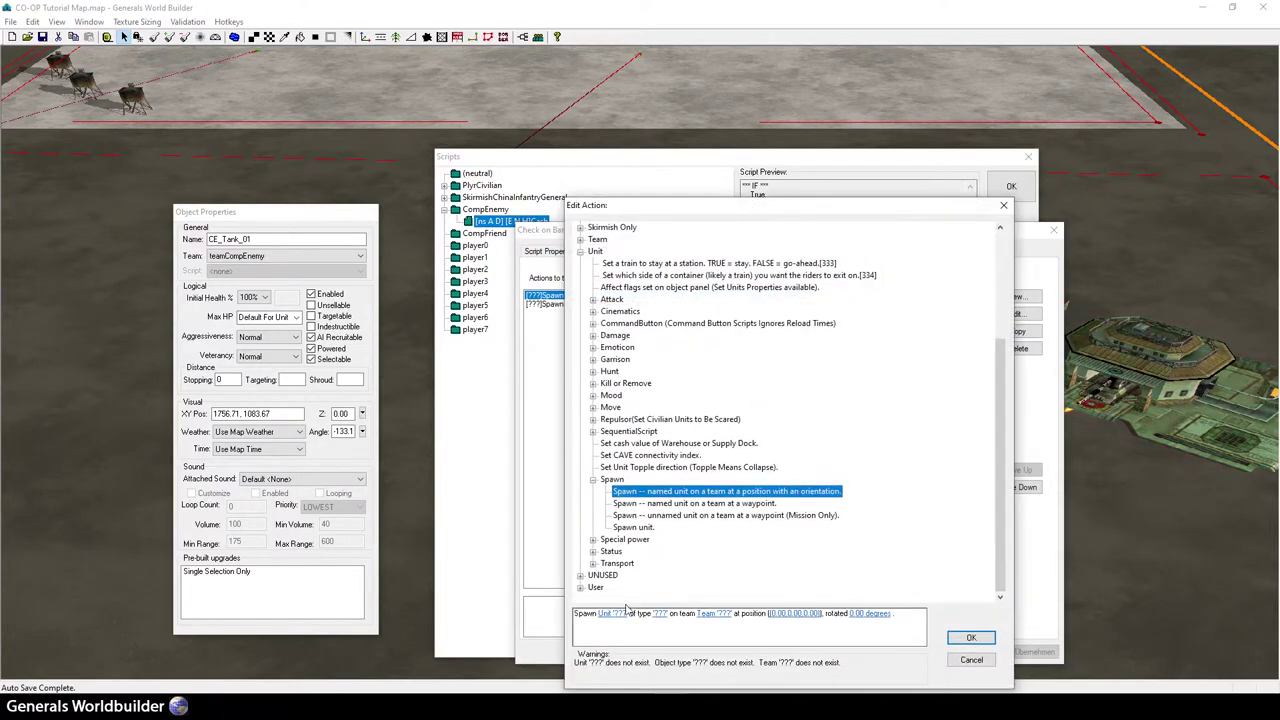
click(620, 612)
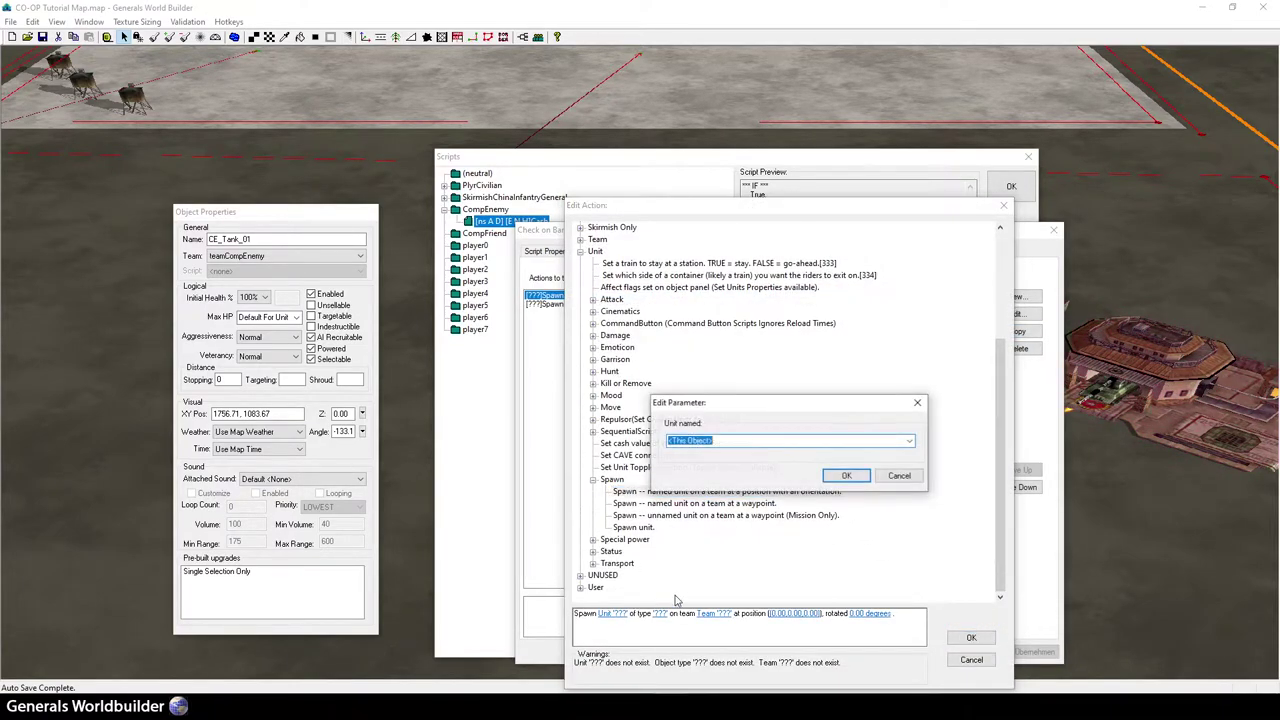
click(912, 443)
click(880, 462)
click(850, 476)
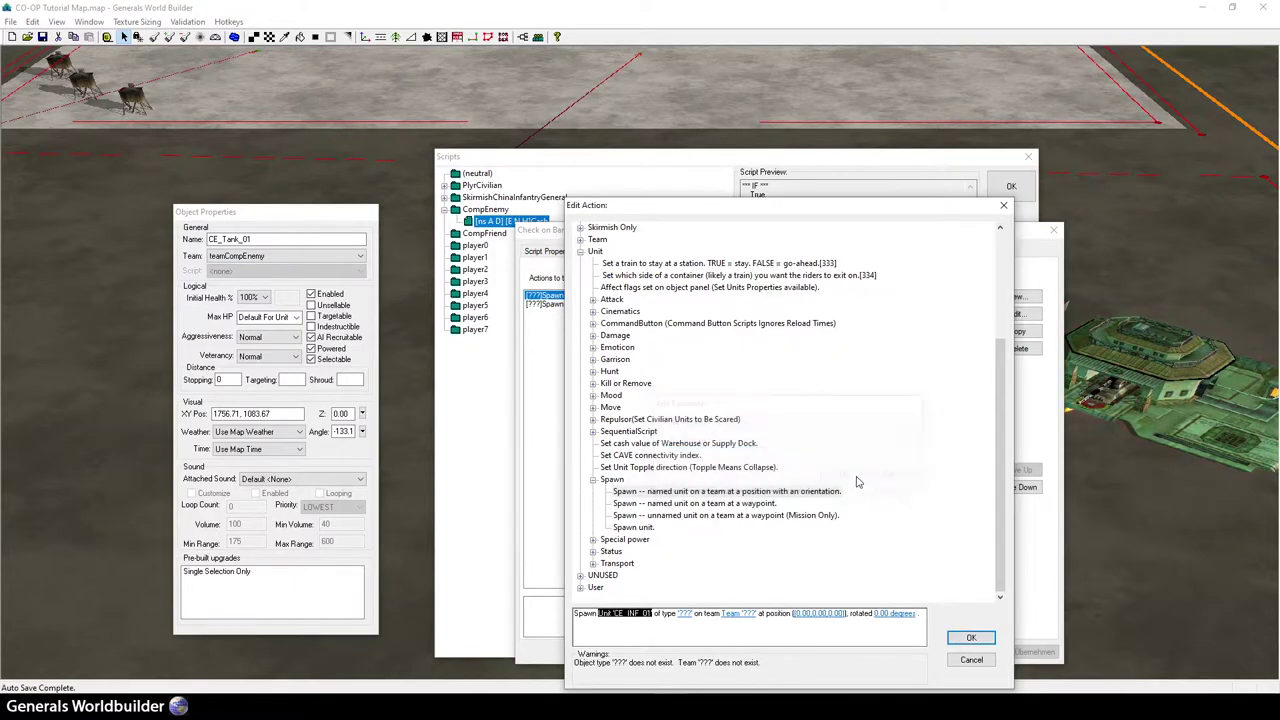
- Set the first spawn action's object type to Infa_ChinaInfantryMiniGunner from the ChinaInfantryGeneral infantry
click(684, 613)
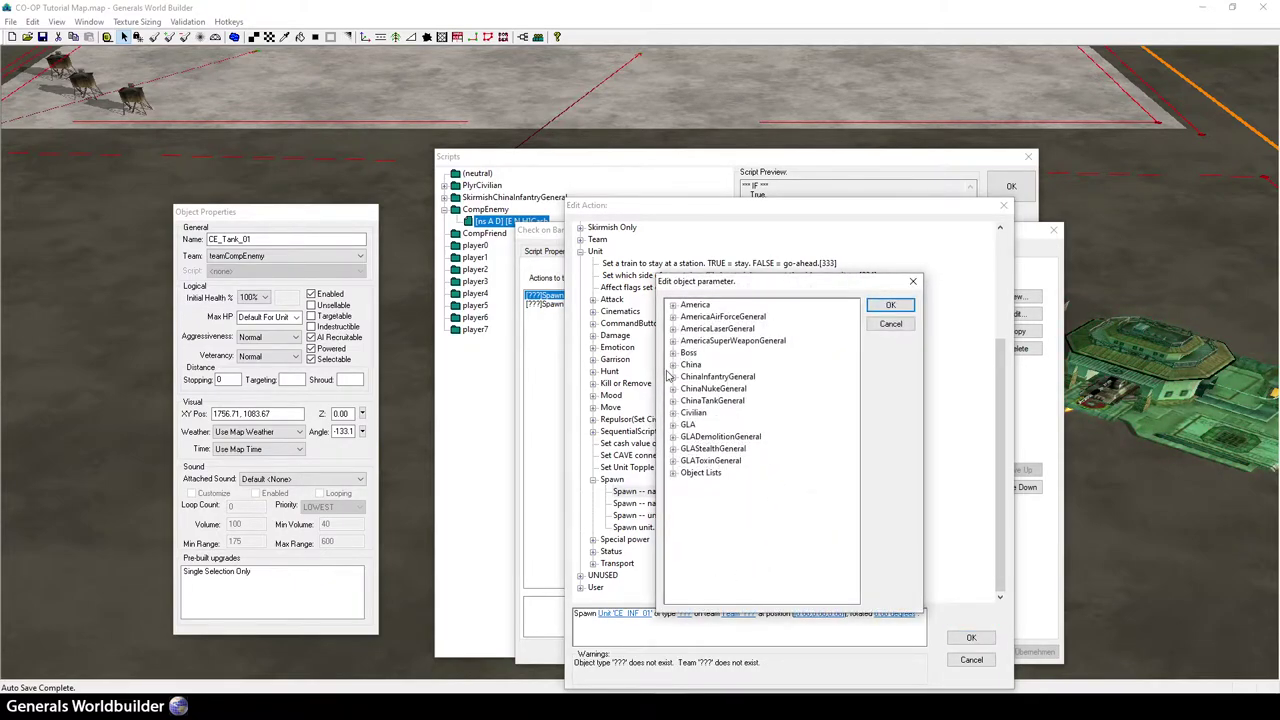
click(673, 377)
click(686, 388)
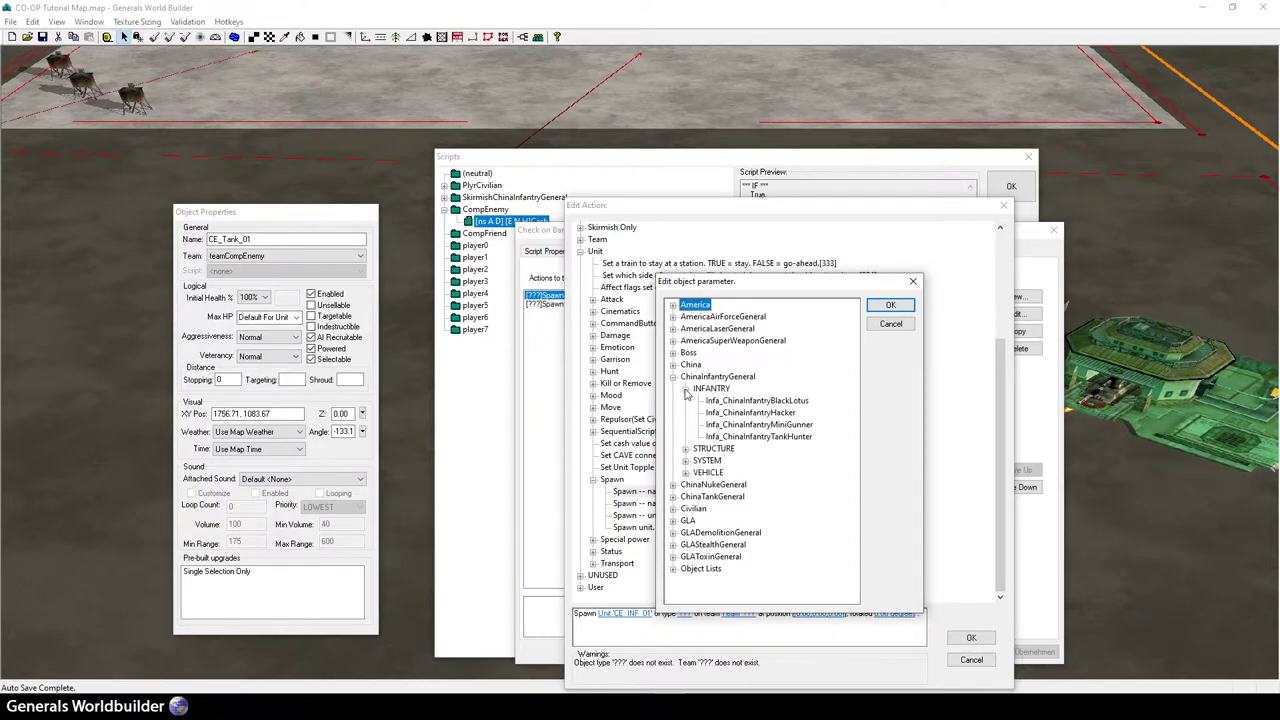
click(784, 425)
click(892, 307)
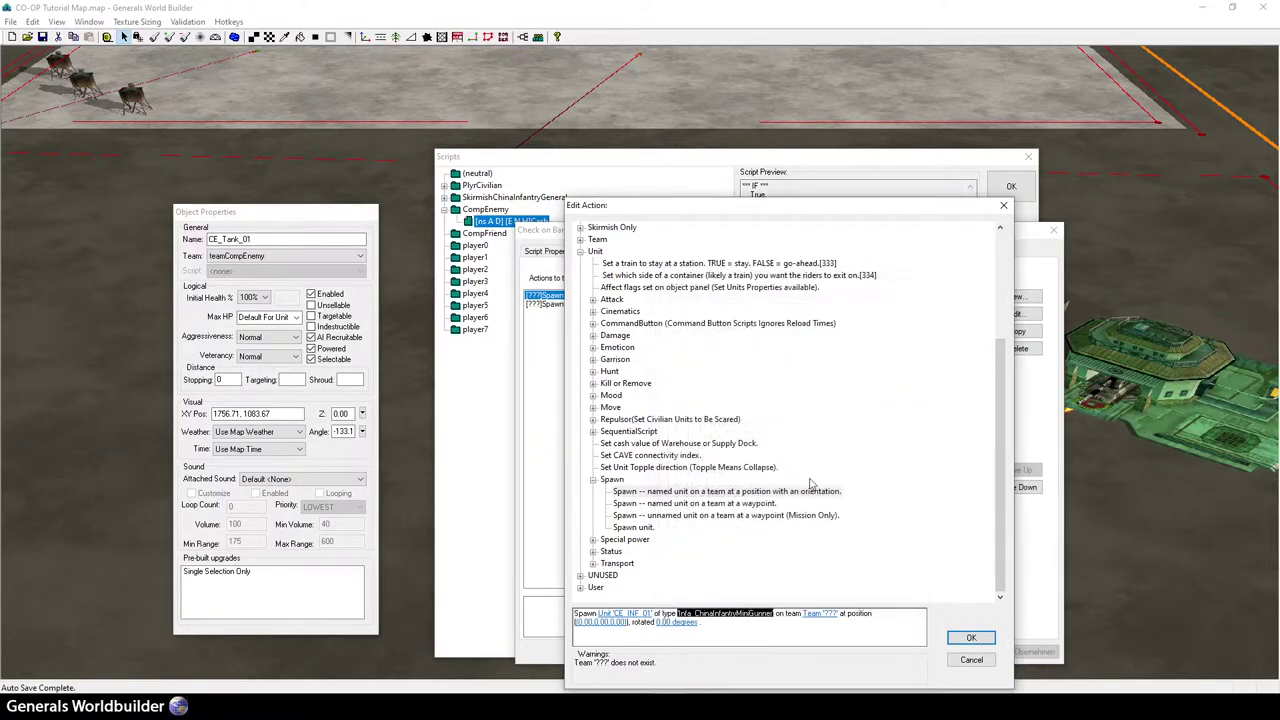
- Set the CE_INF_01 spawn action's team to teamCompEnemy and accept the action
click(820, 613)
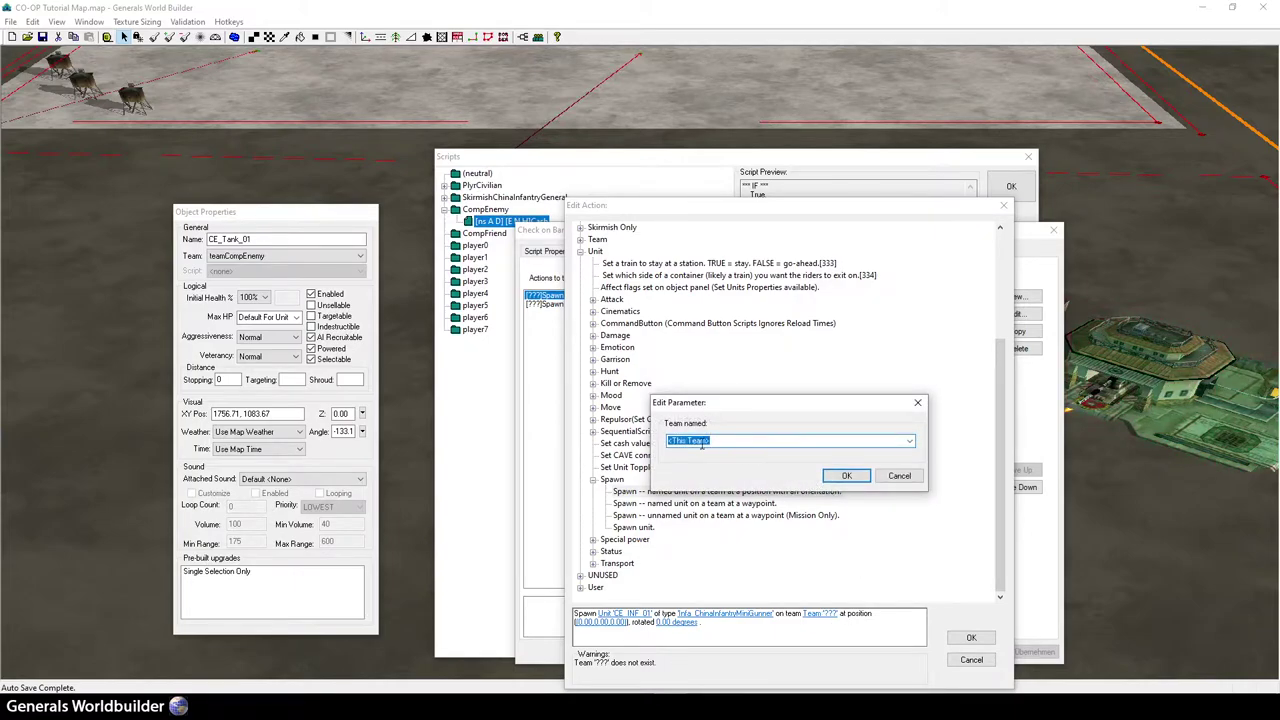
text(c)
click(909, 441)
click(910, 443)
click(910, 443)
click(880, 603)
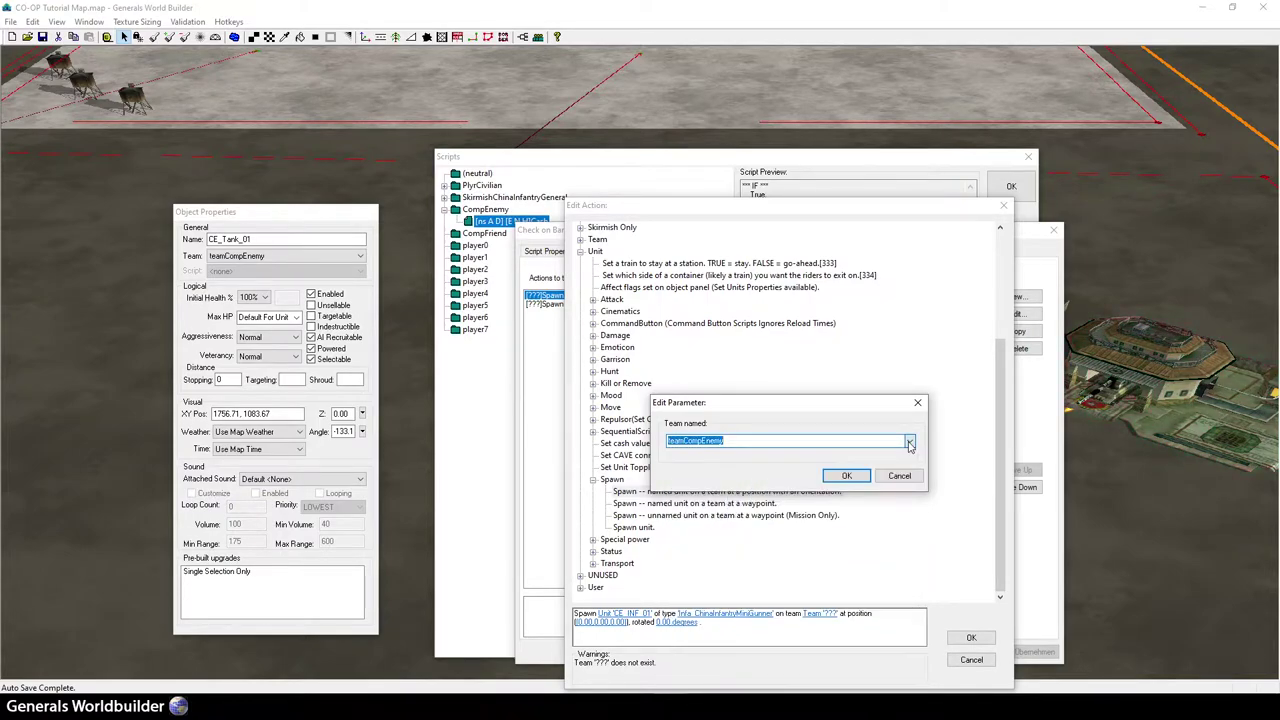
click(865, 478)
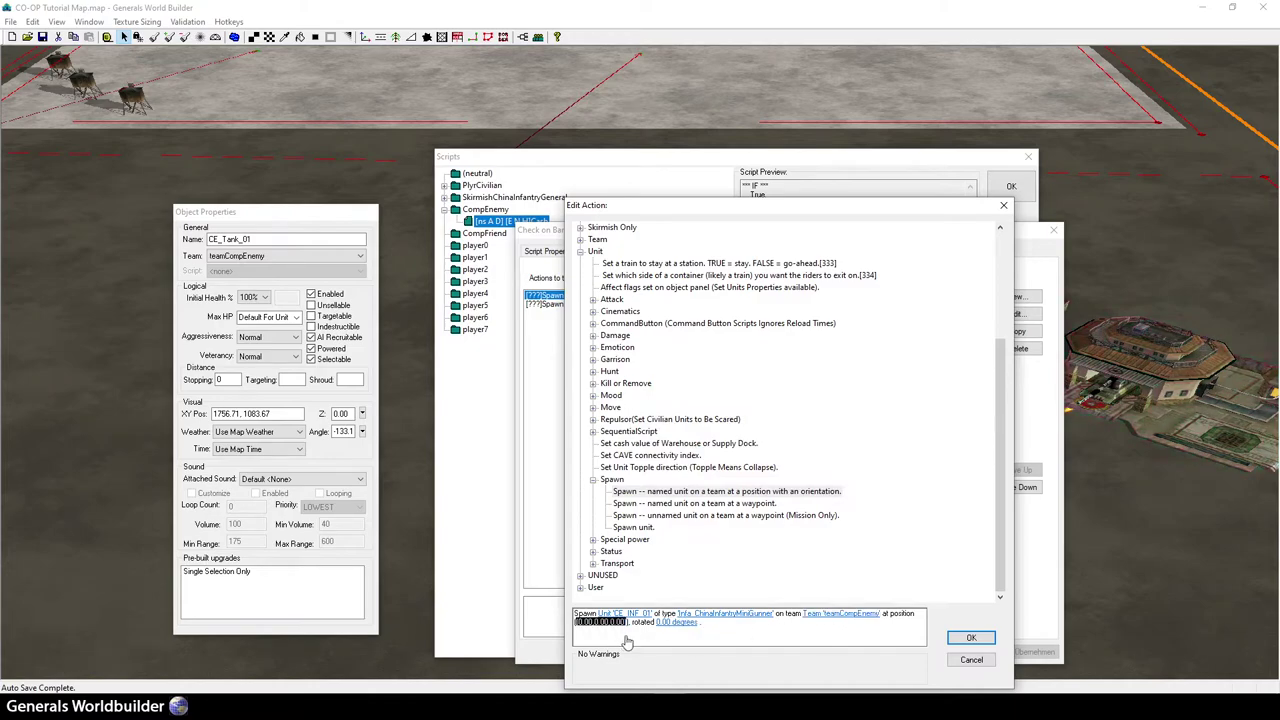
click(963, 639)
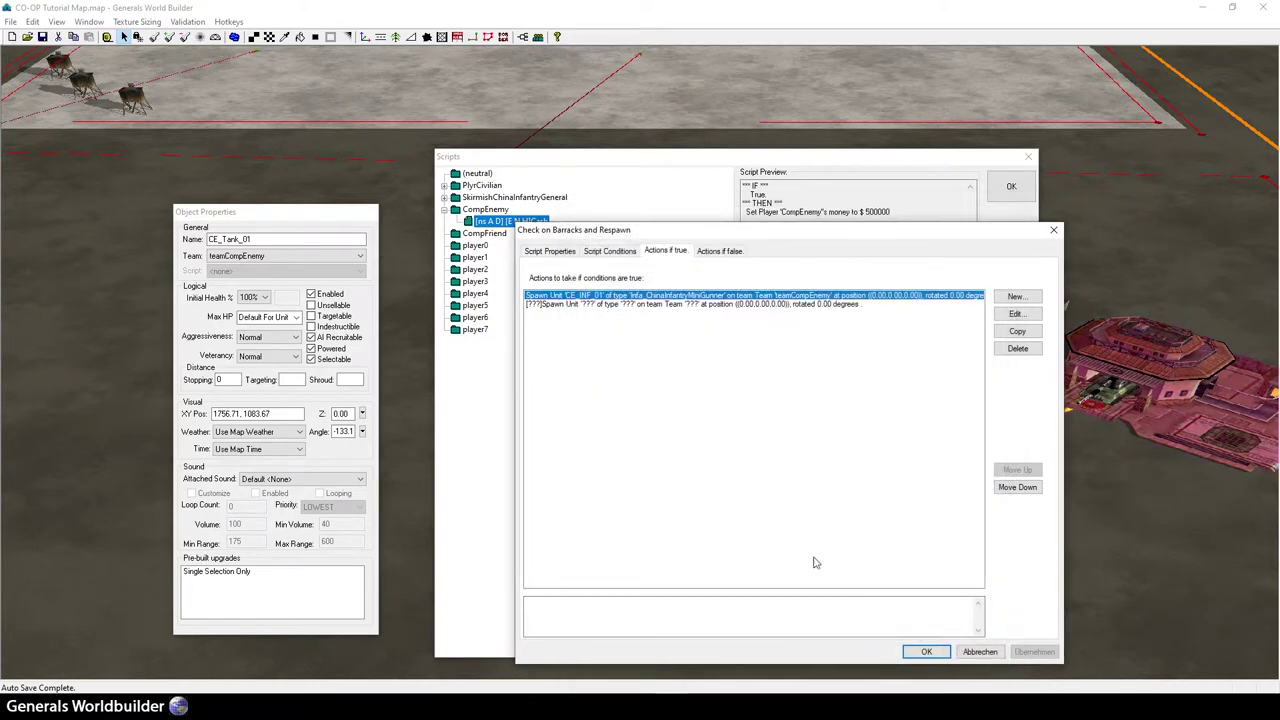
- Set the unit of the second spawn action to CE_INF_02
double_click(760, 303)
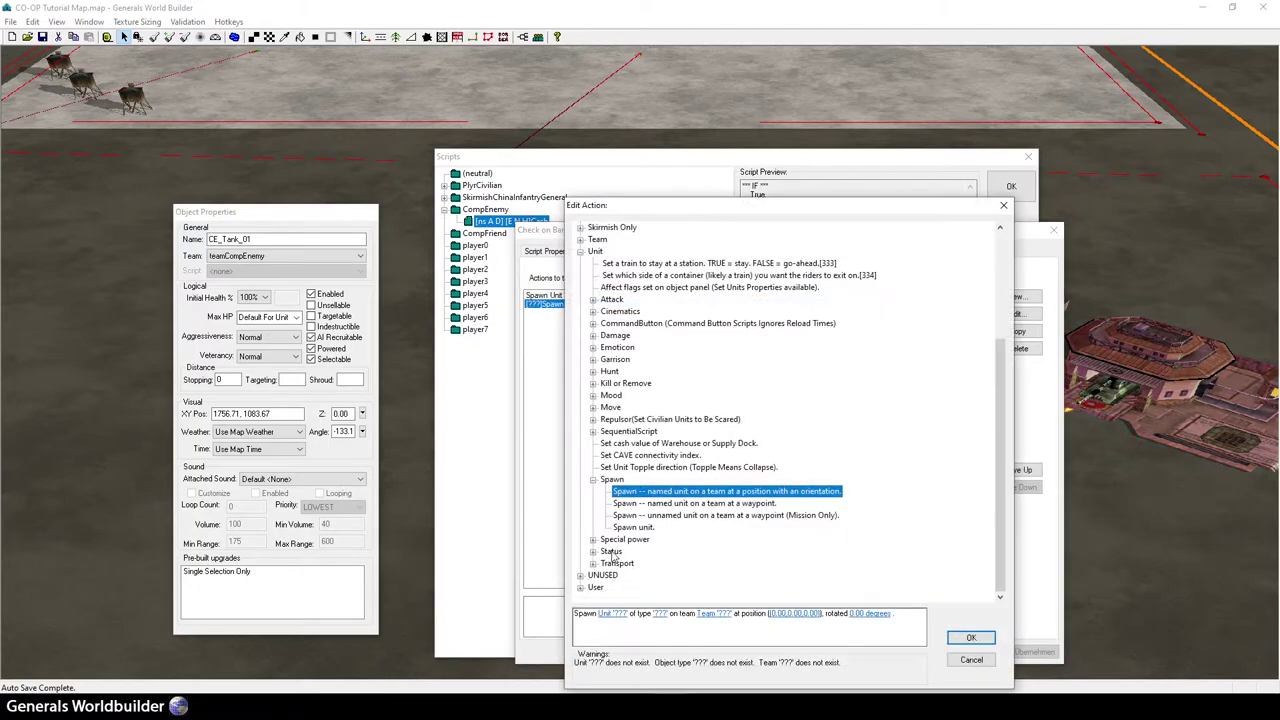
click(612, 613)
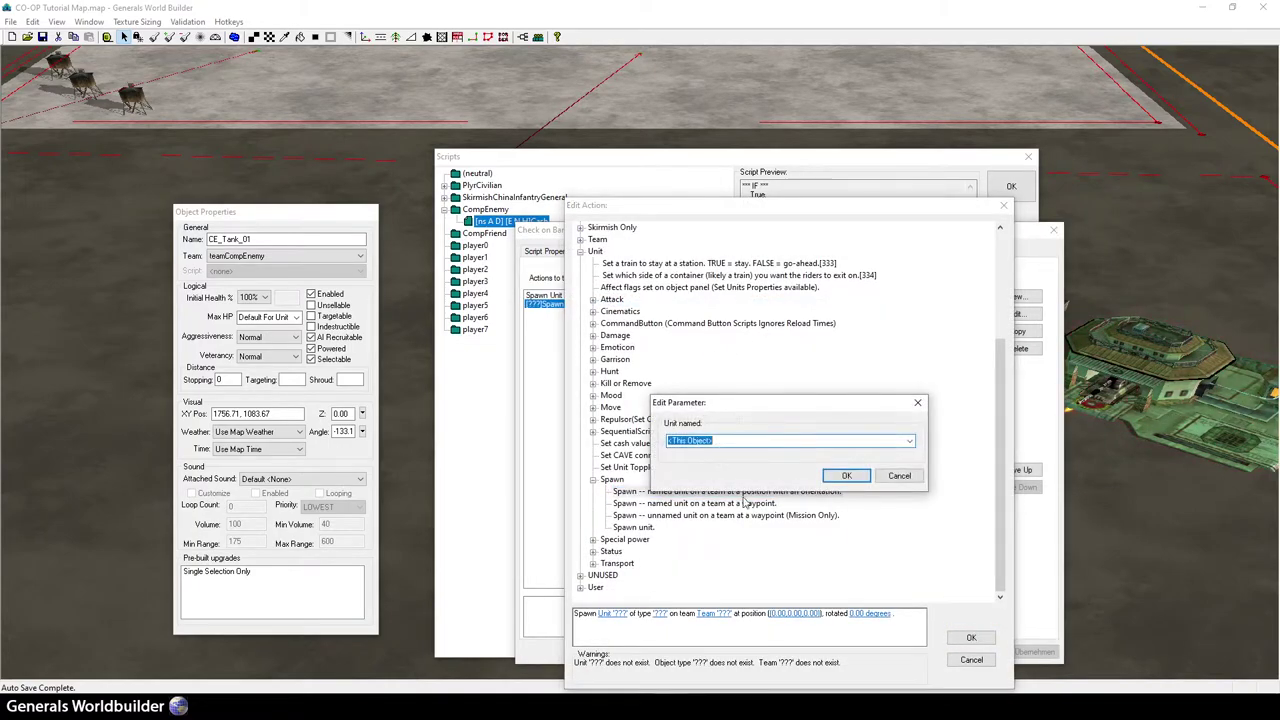
click(909, 441)
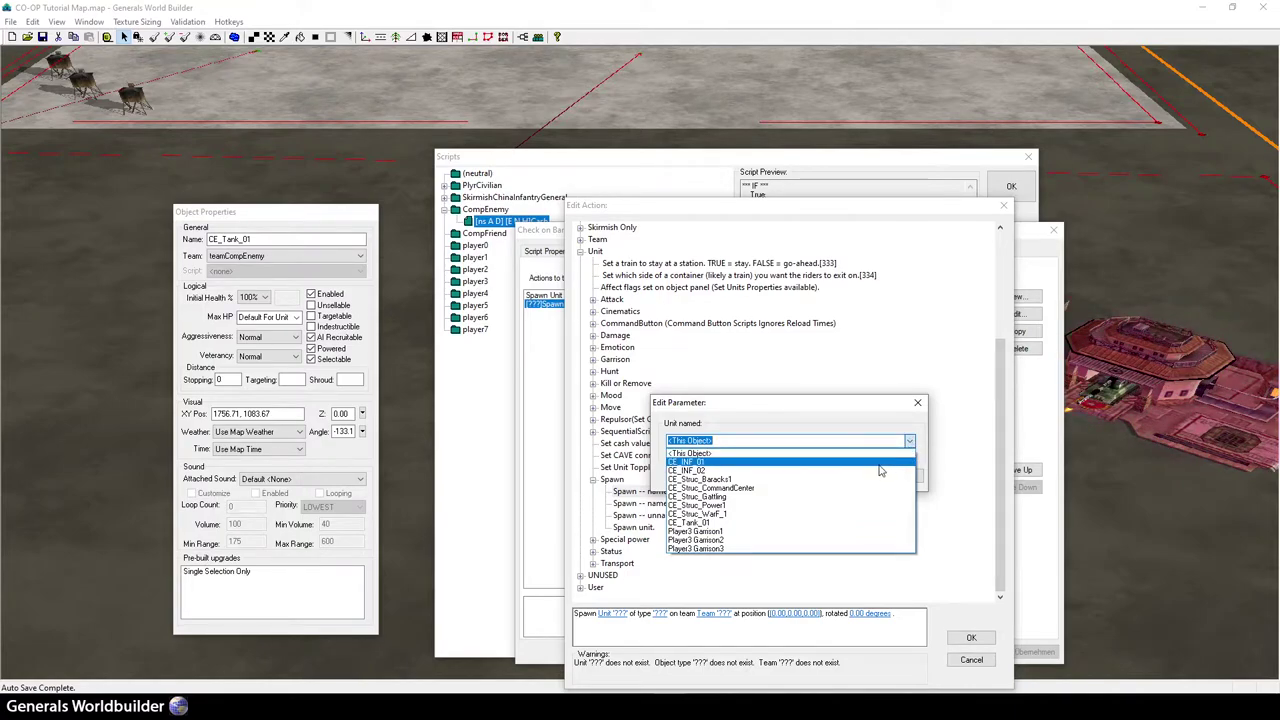
click(884, 470)
click(847, 476)
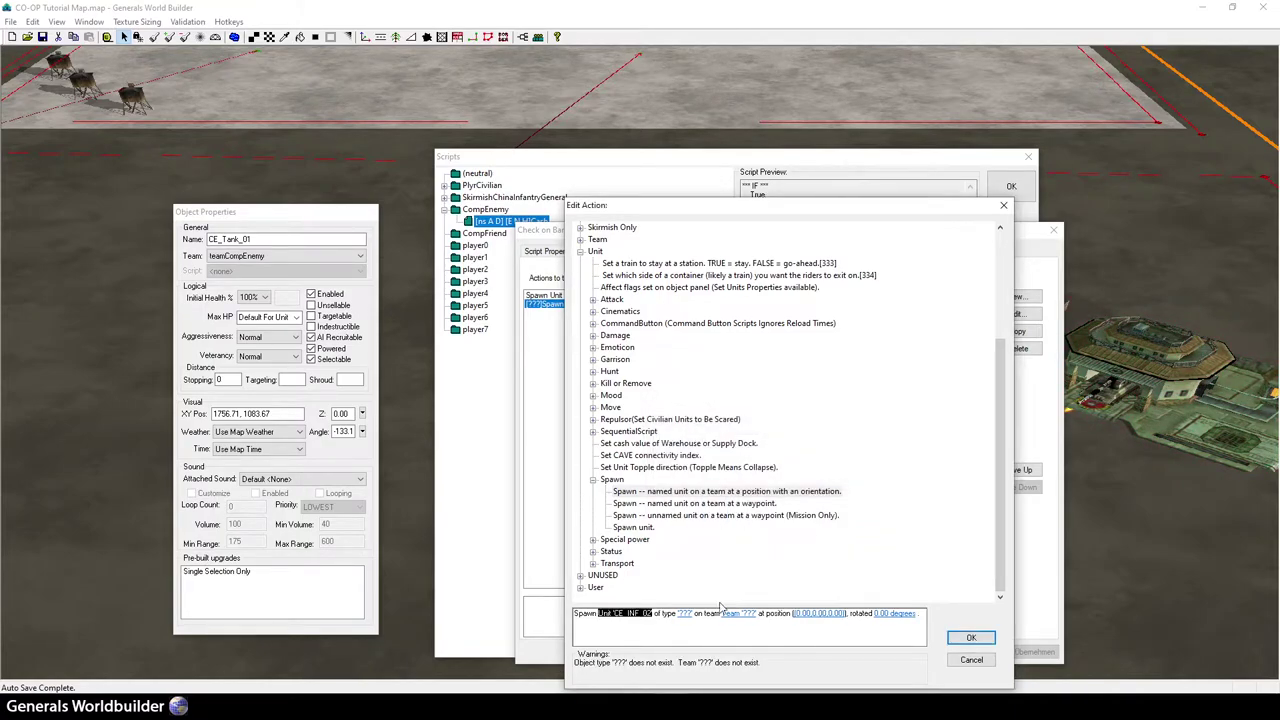
- Set the second spawn action's object type to Infa_ChinaInfantryMiniGunner from the ChinaInfantryGeneral infantry
click(683, 613)
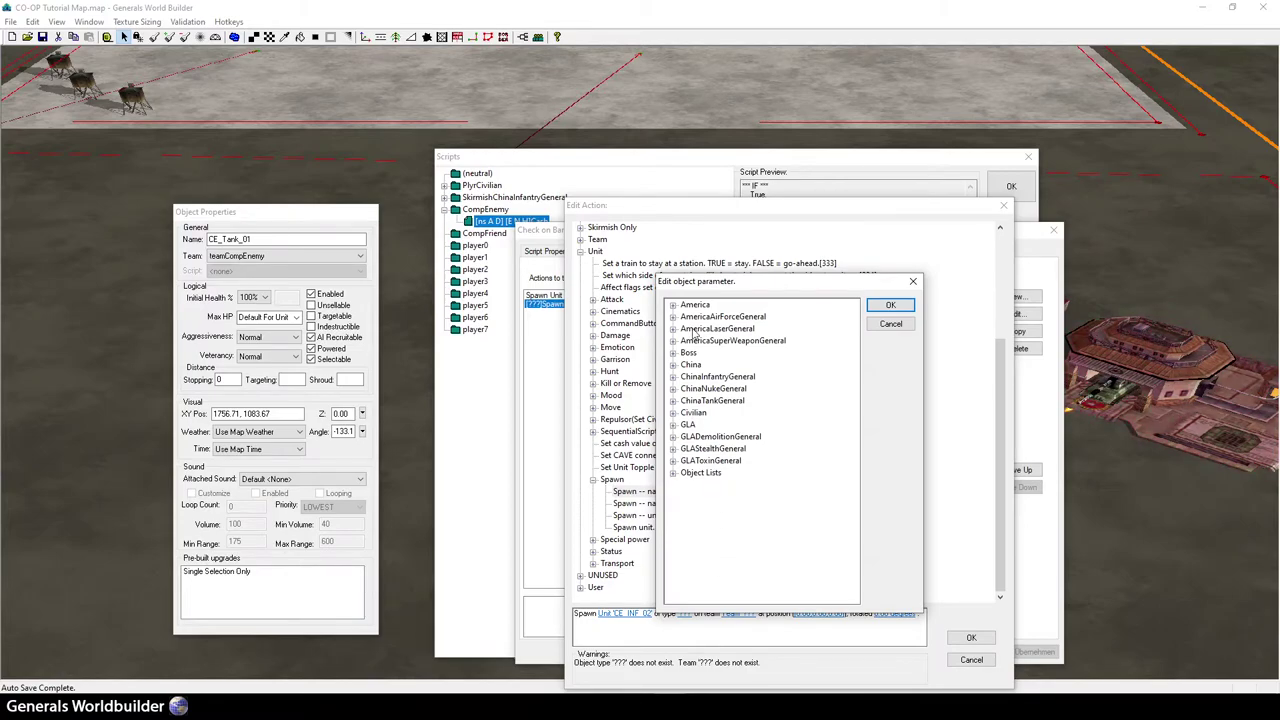
click(673, 376)
click(686, 388)
click(768, 425)
click(892, 306)
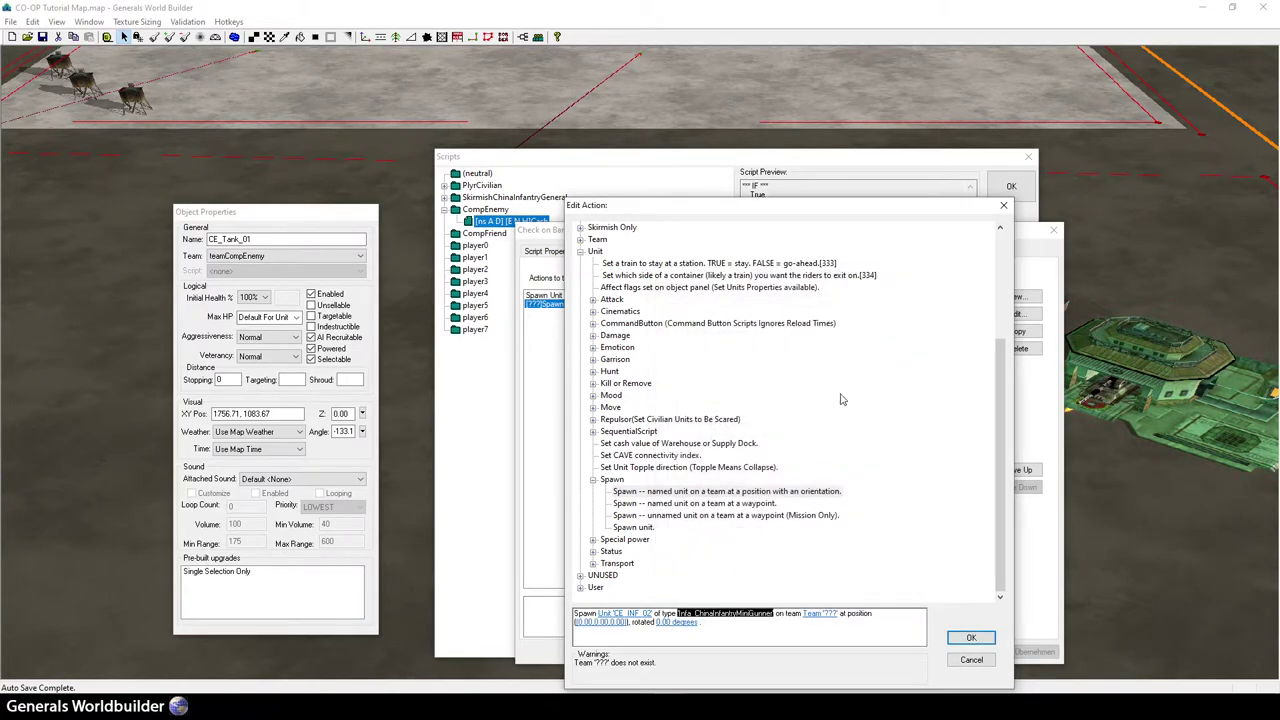
- Set the CE_INF_02 spawn action's team to teamCompEnemy, and accept the action and the script
click(826, 616)
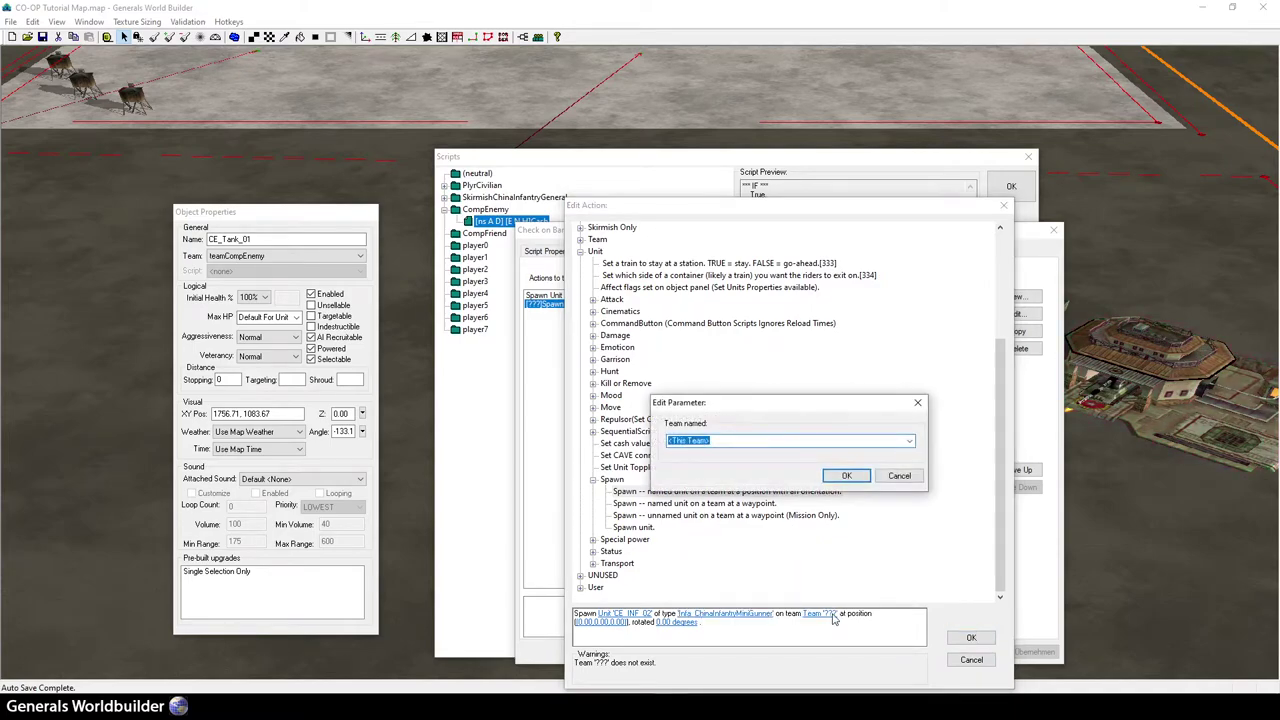
click(909, 441)
click(850, 600)
click(846, 475)
click(970, 637)
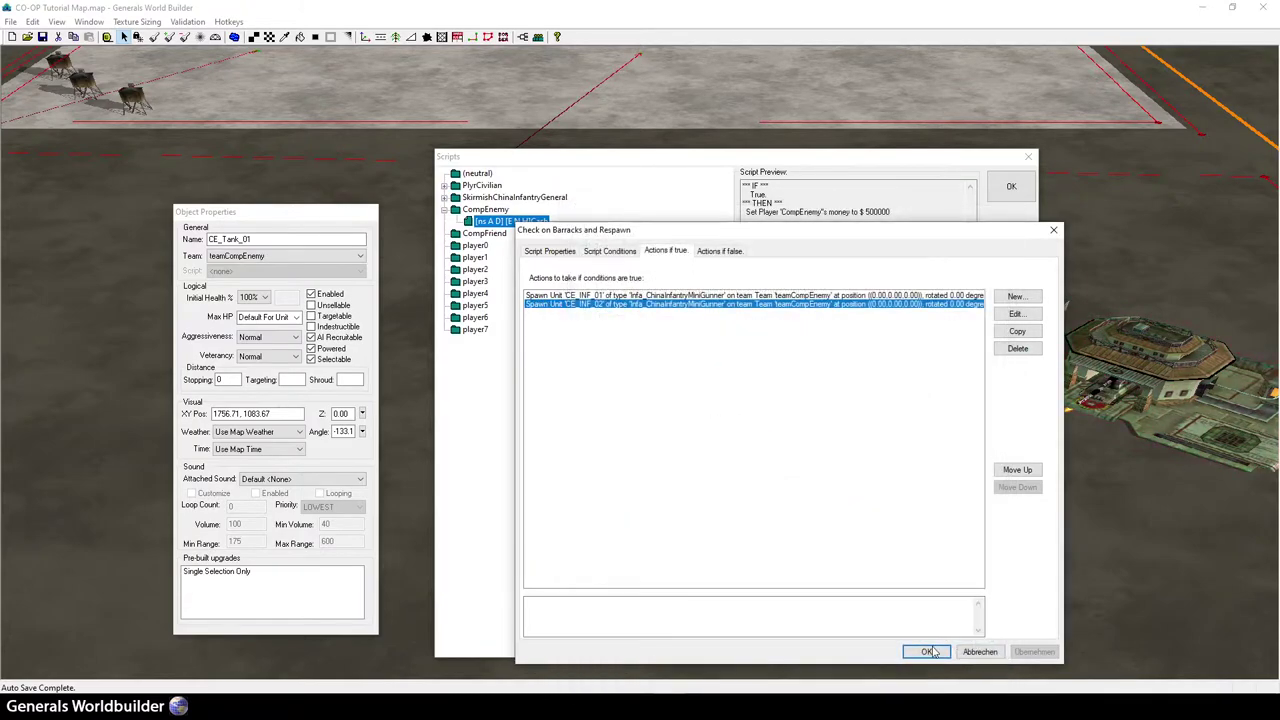
click(927, 650)
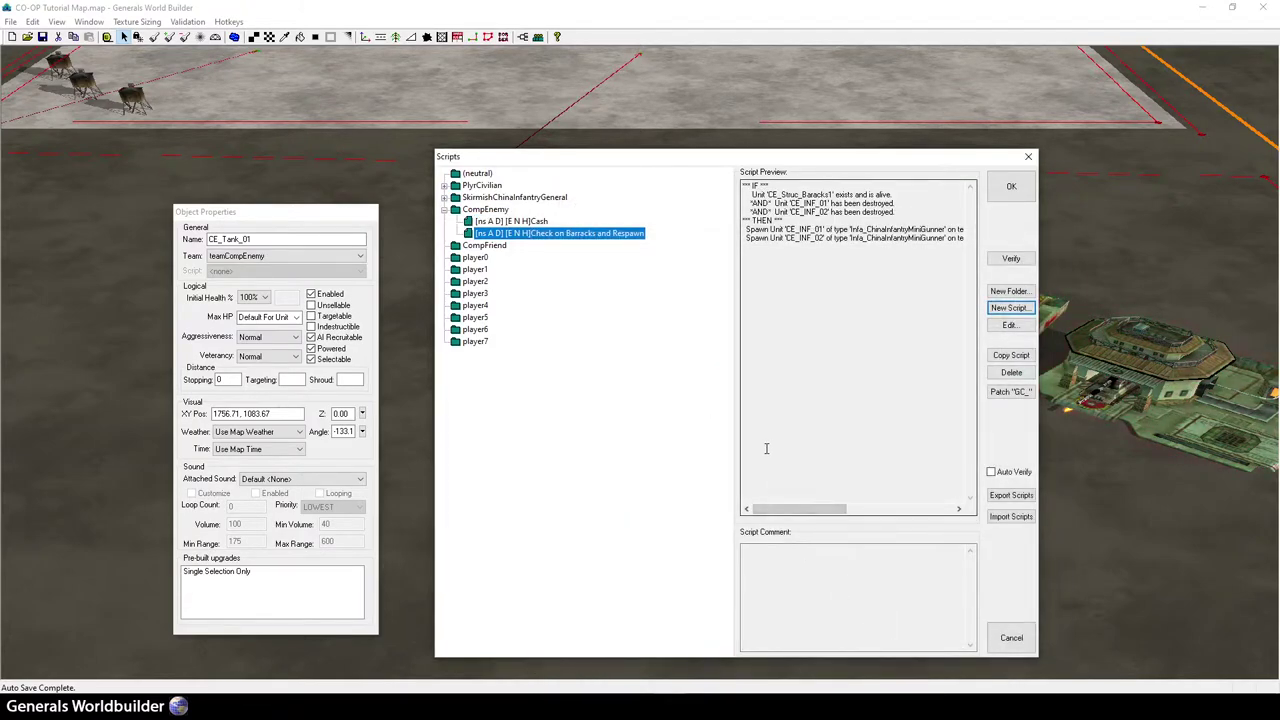
- Select the CE_INF_01 infantry on the map and open its spawn action in the Check on Barracks and Respawn script
drag(911, 163, 575, 379)
click(500, 245)
drag(485, 378, 982, 140)
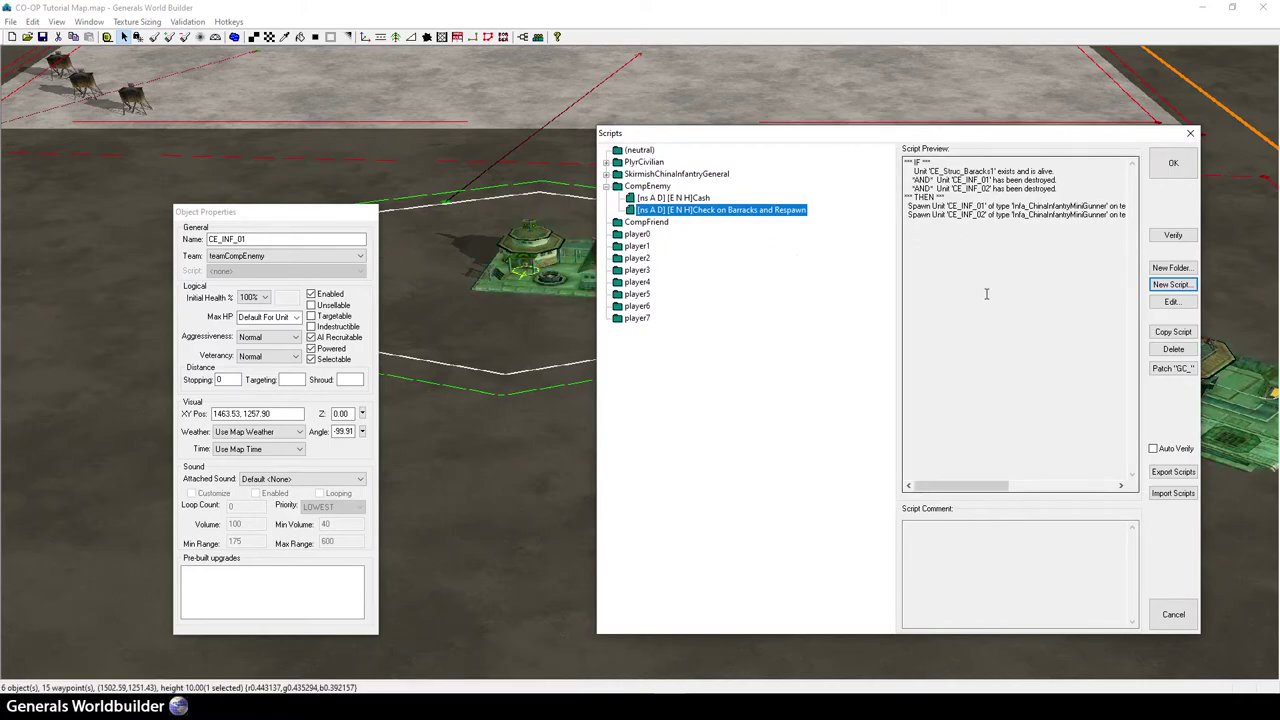
double_click(760, 210)
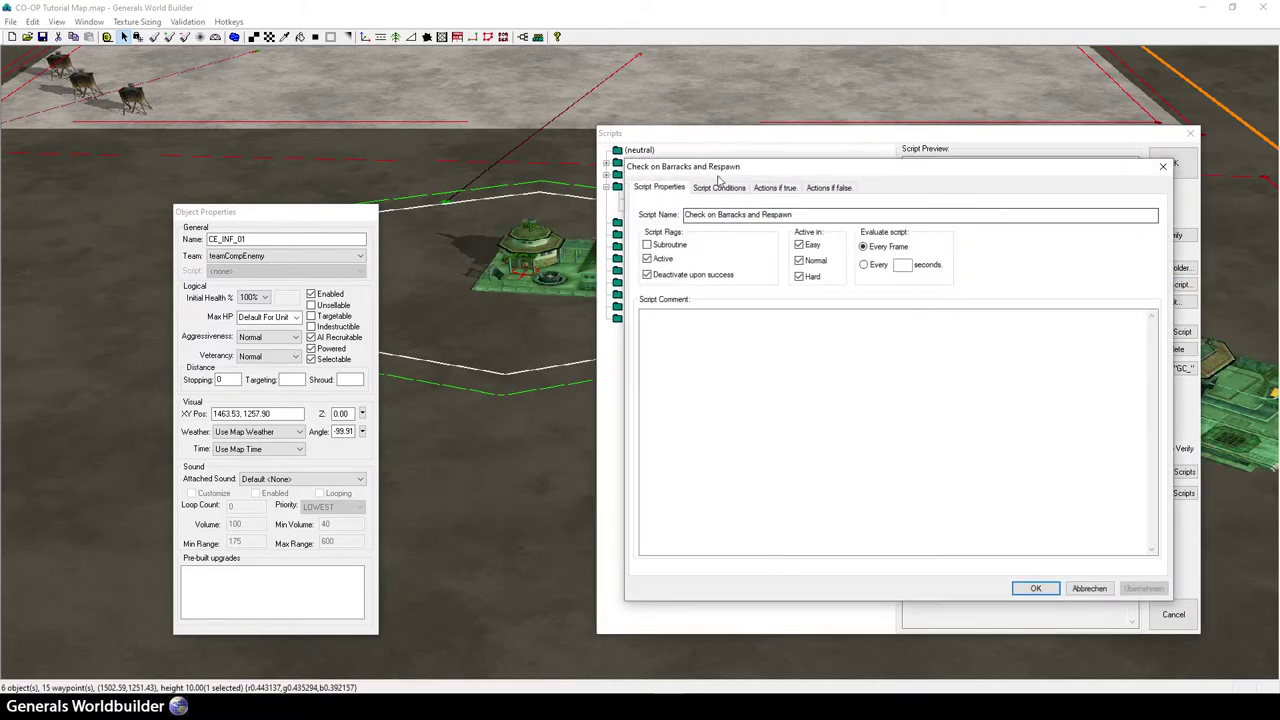
drag(721, 174, 725, 243)
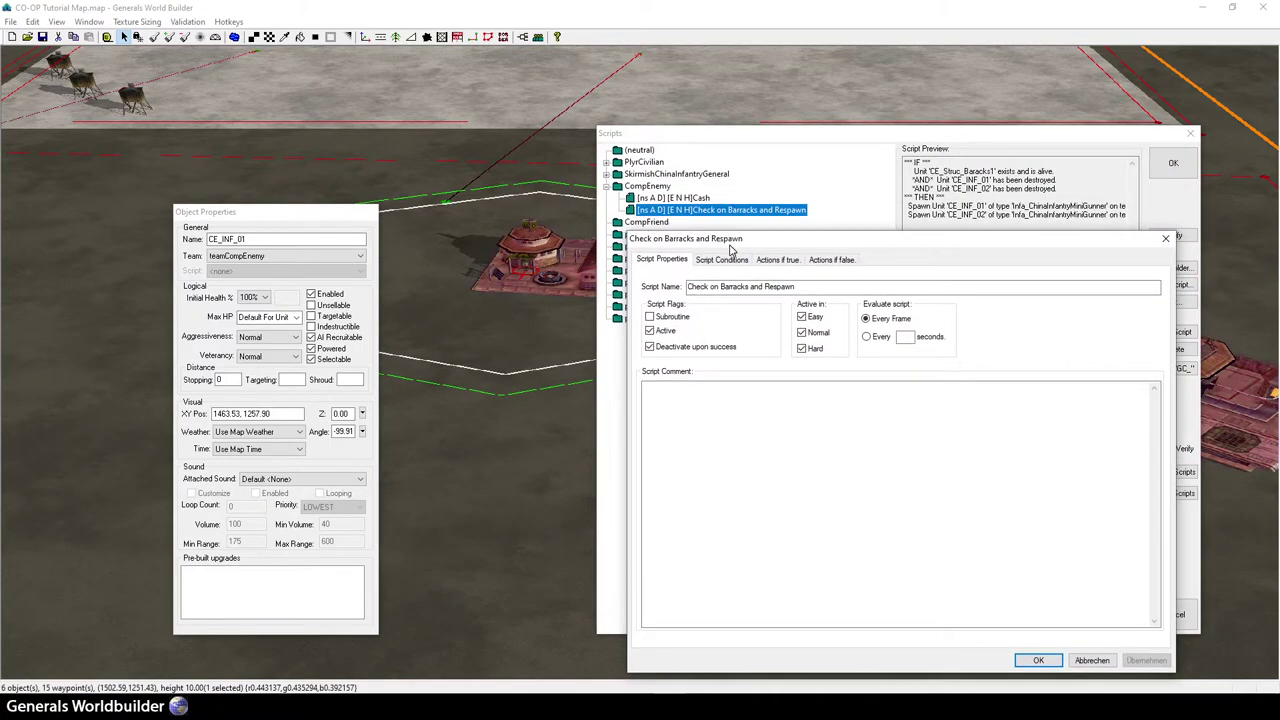
click(778, 257)
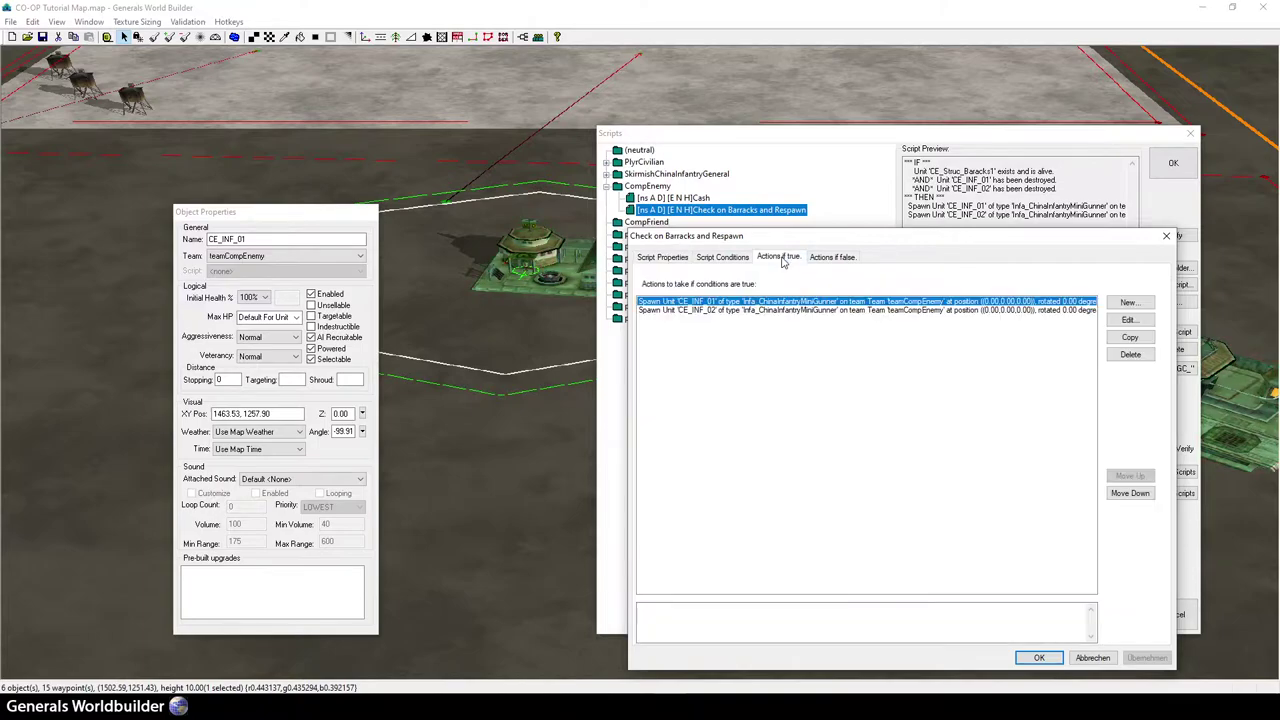
double_click(1003, 301)
drag(866, 218, 205, 82)
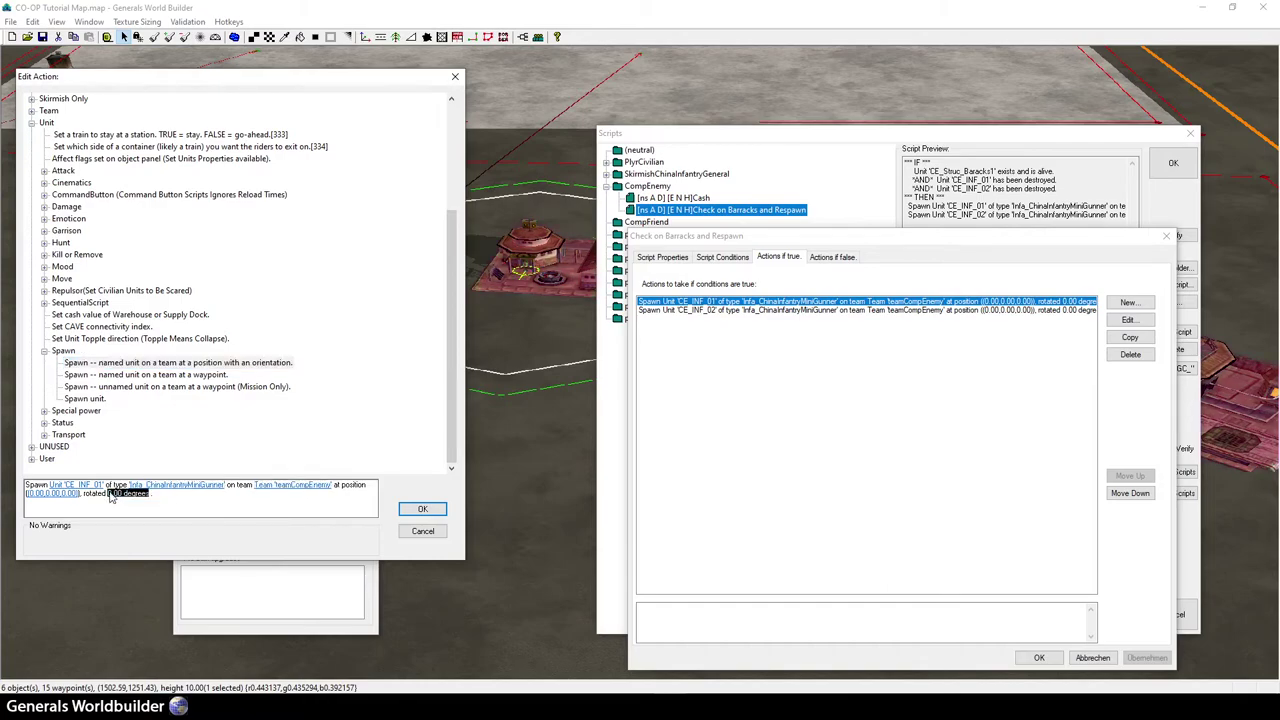
click(68, 494)
double_click(215, 297)
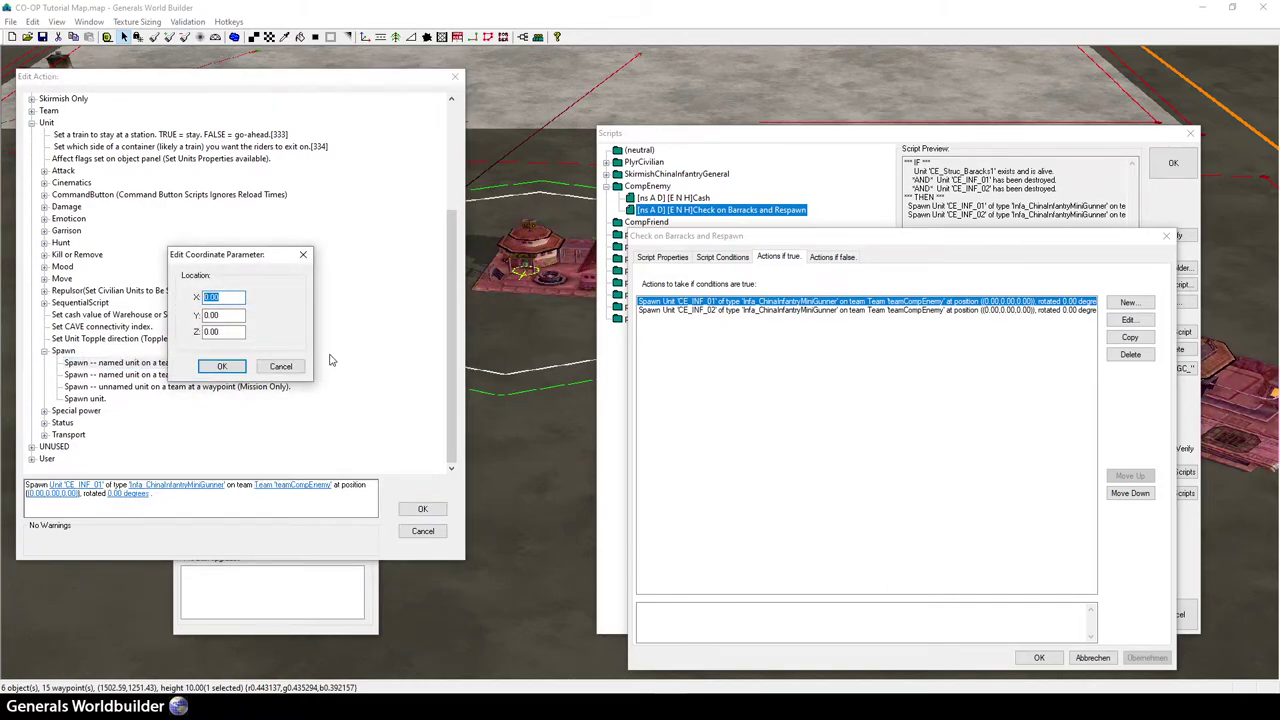
click(275, 366)
- Set the CE_INF_01 spawn action's position to X 1463.53 and Y 1257.9, matching the unit's map position
drag(259, 82, 556, 172)
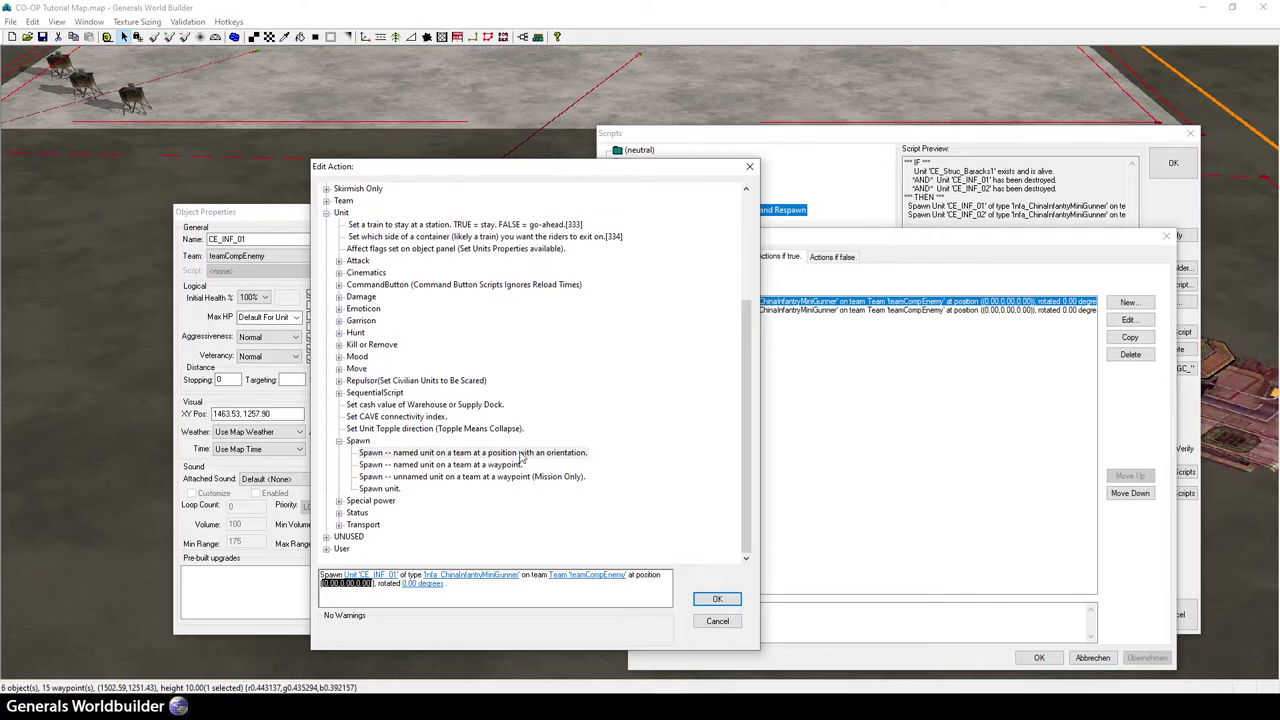
click(358, 583)
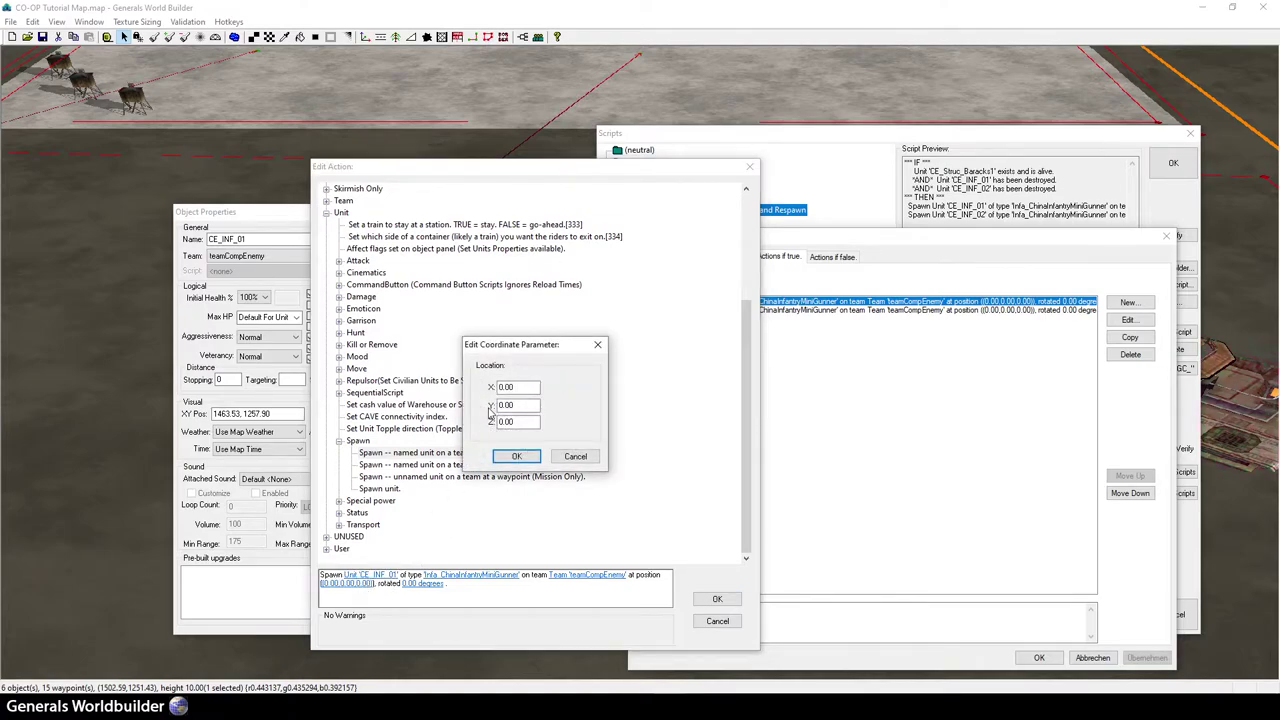
double_click(532, 387)
text(1)
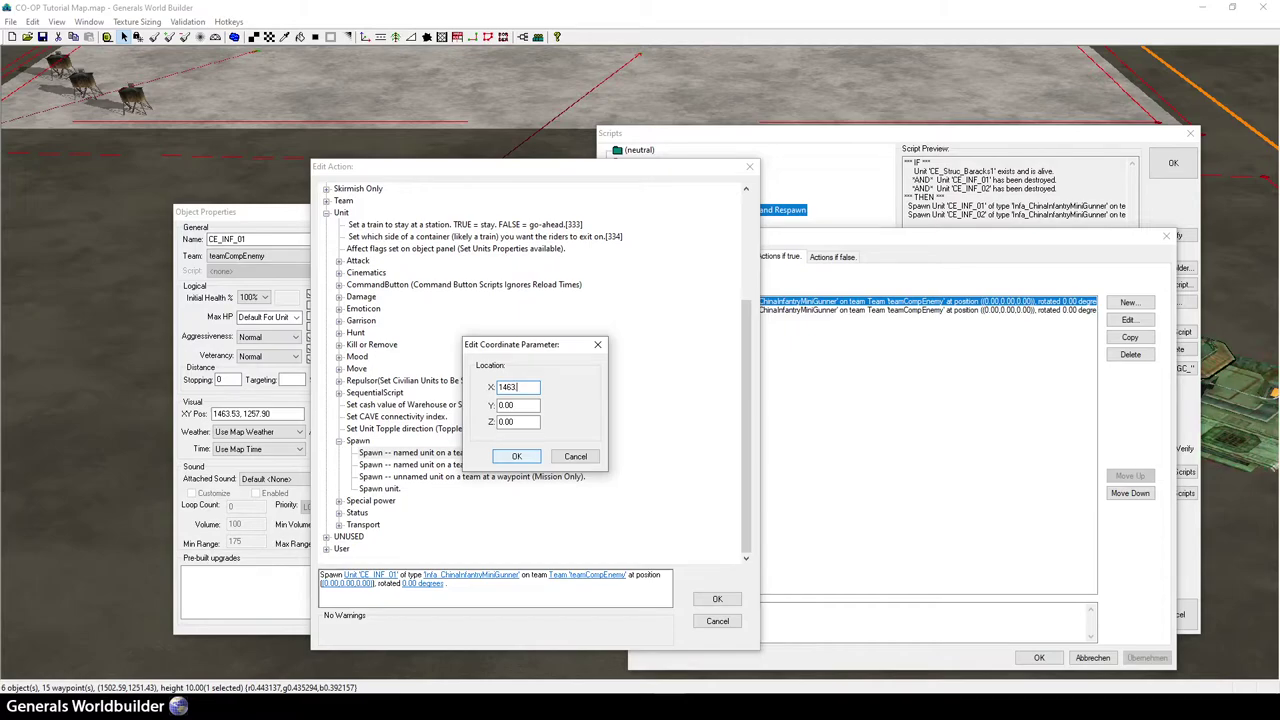
text(463.53)
key(Tab)
text(1)
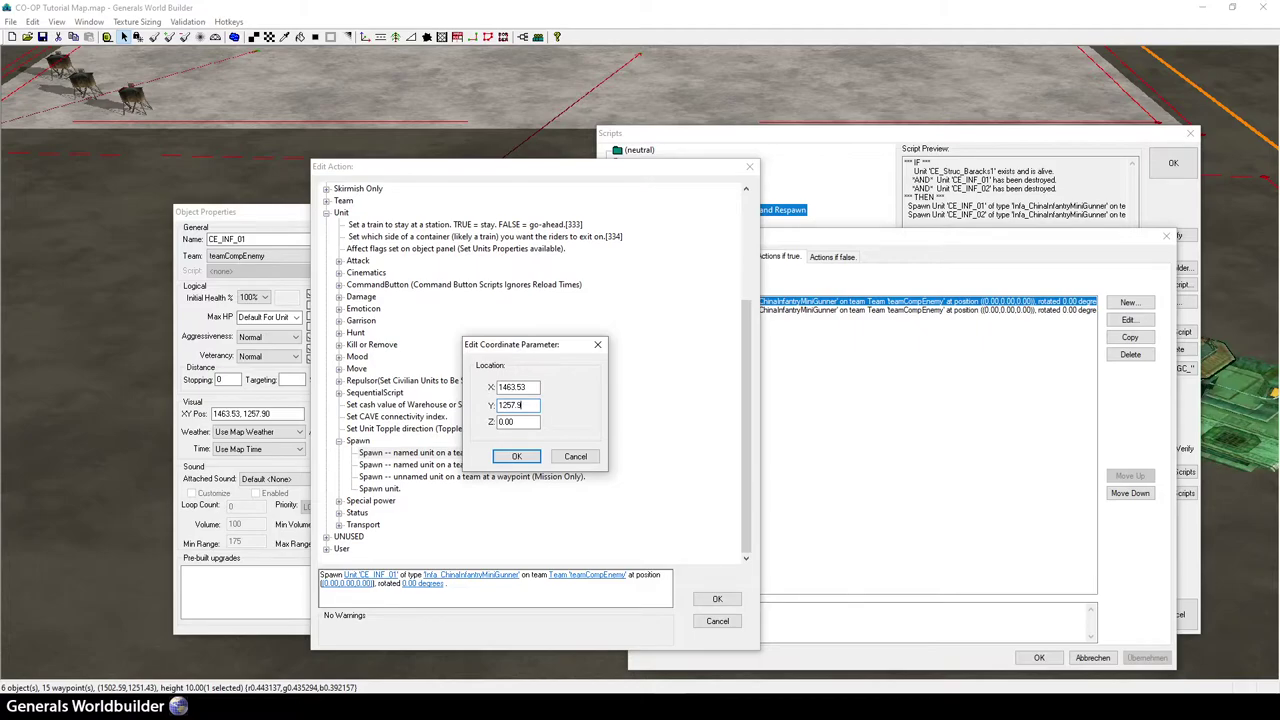
click(516, 456)
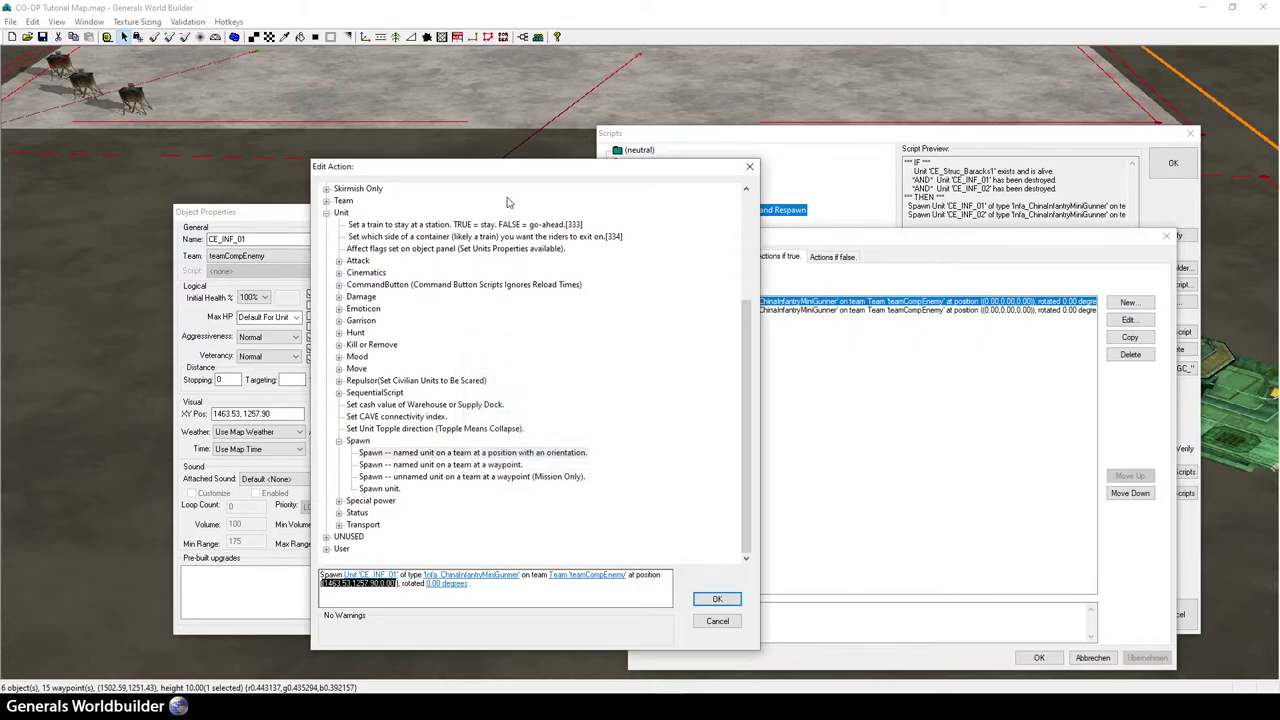
- Set the CE_INF_01 spawn action's rotation to -99.9 degrees and accept the action
drag(474, 174, 537, 176)
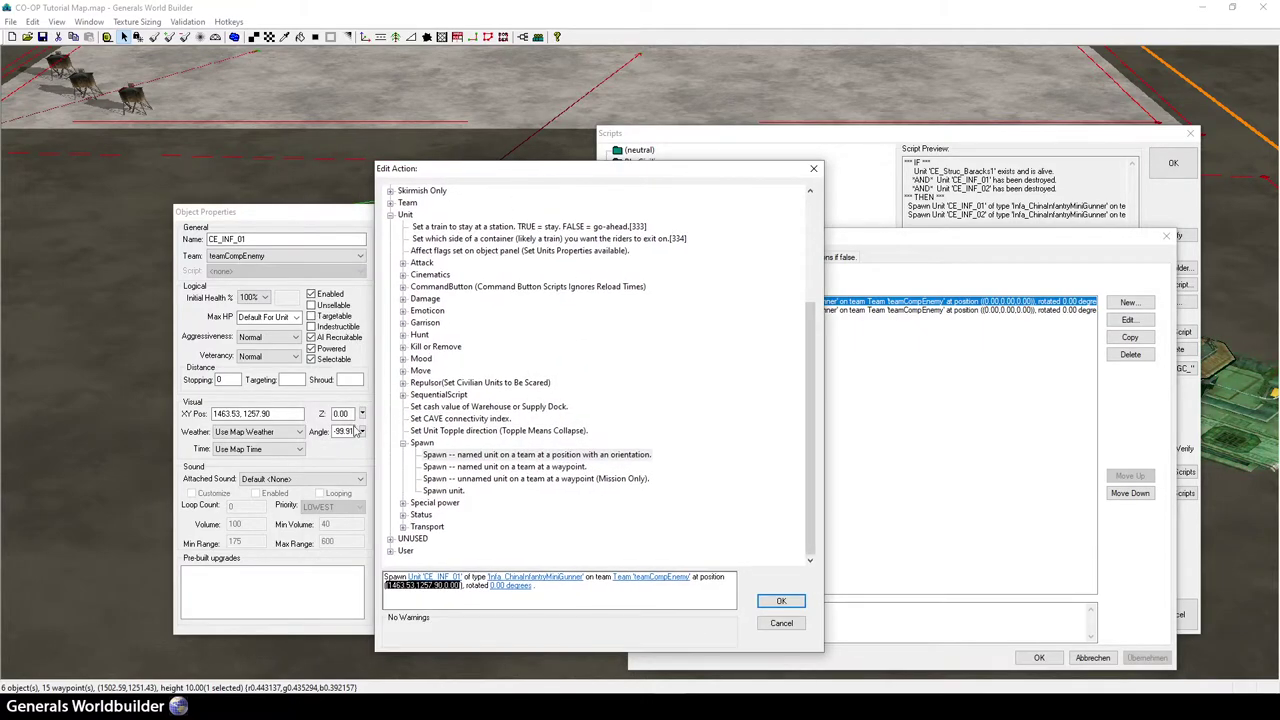
click(522, 585)
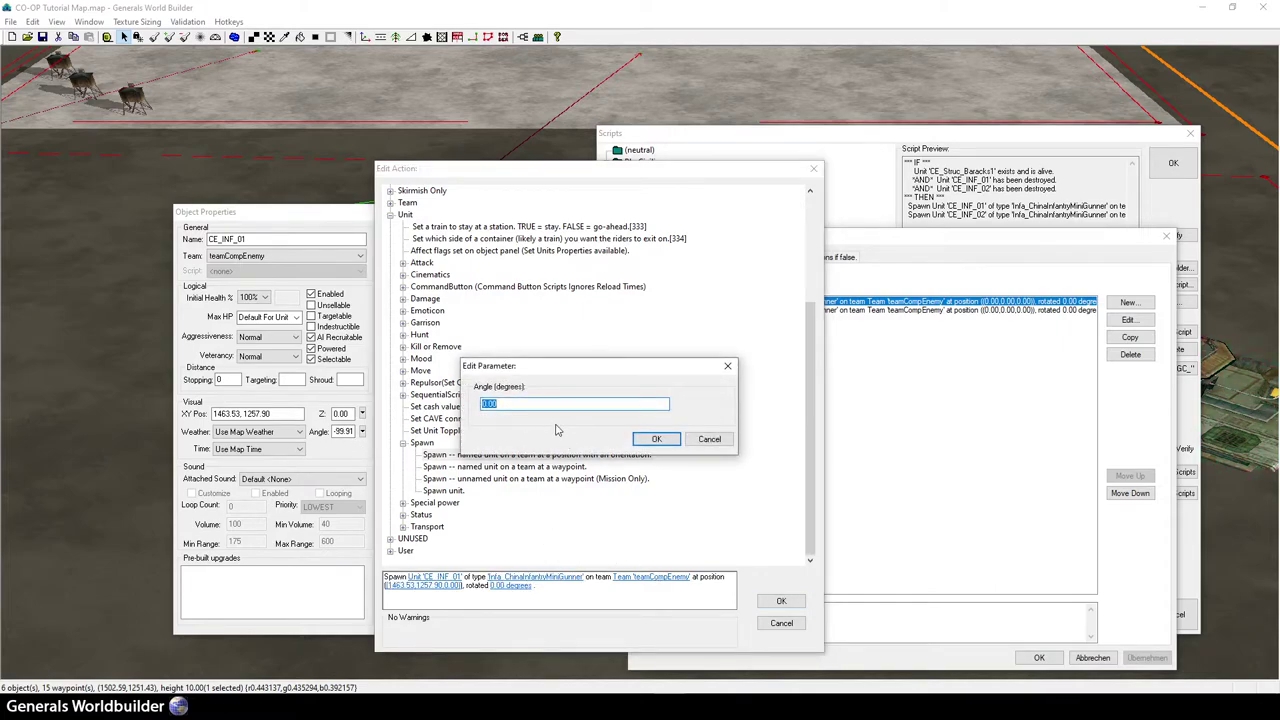
key(BackSpace)
text(-99.9)
click(656, 439)
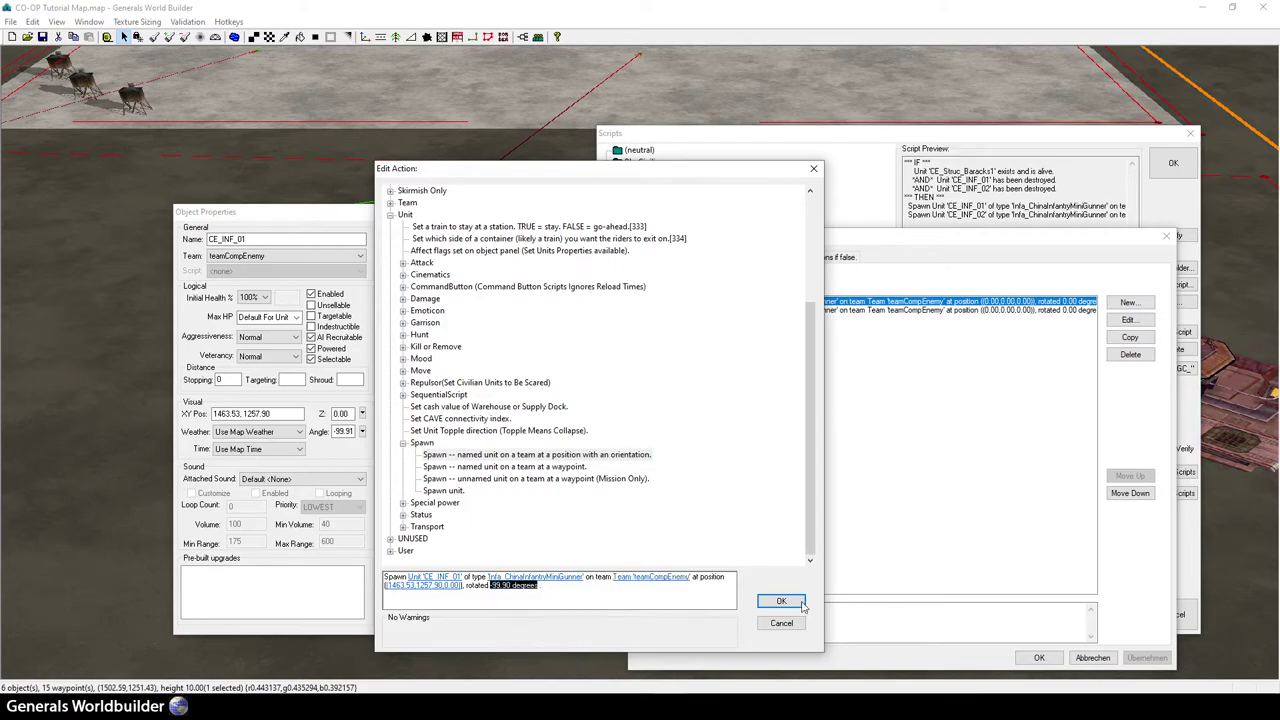
click(781, 601)
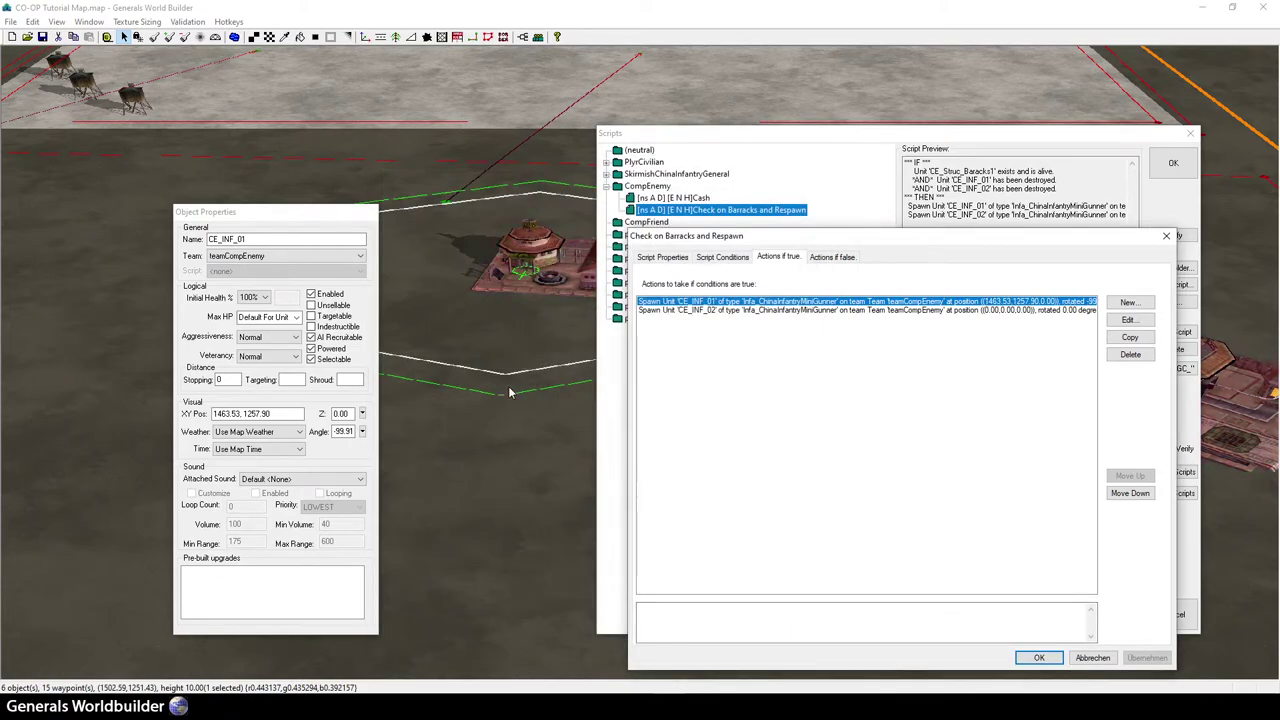
- Enter X 14.63.53 and Y 1257.9 as the position of the CE_INF_02 spawn action
click(1031, 311)
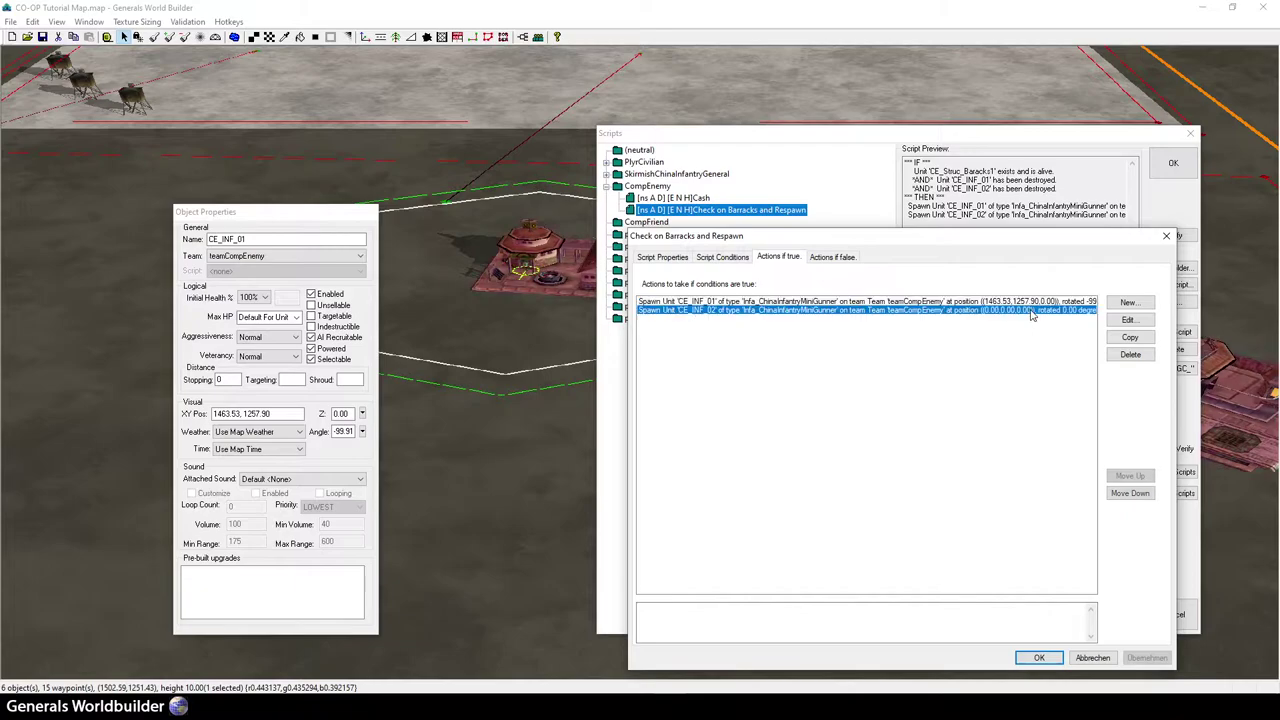
double_click(1031, 311)
click(729, 630)
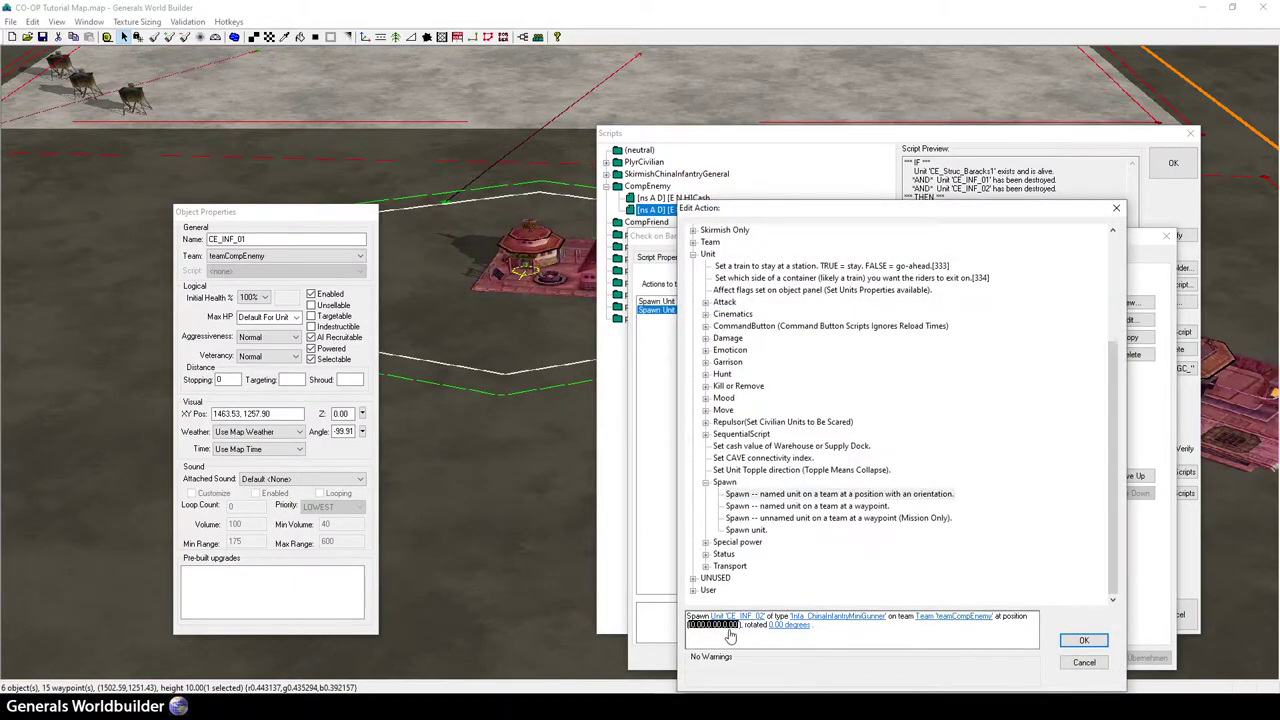
text(1)
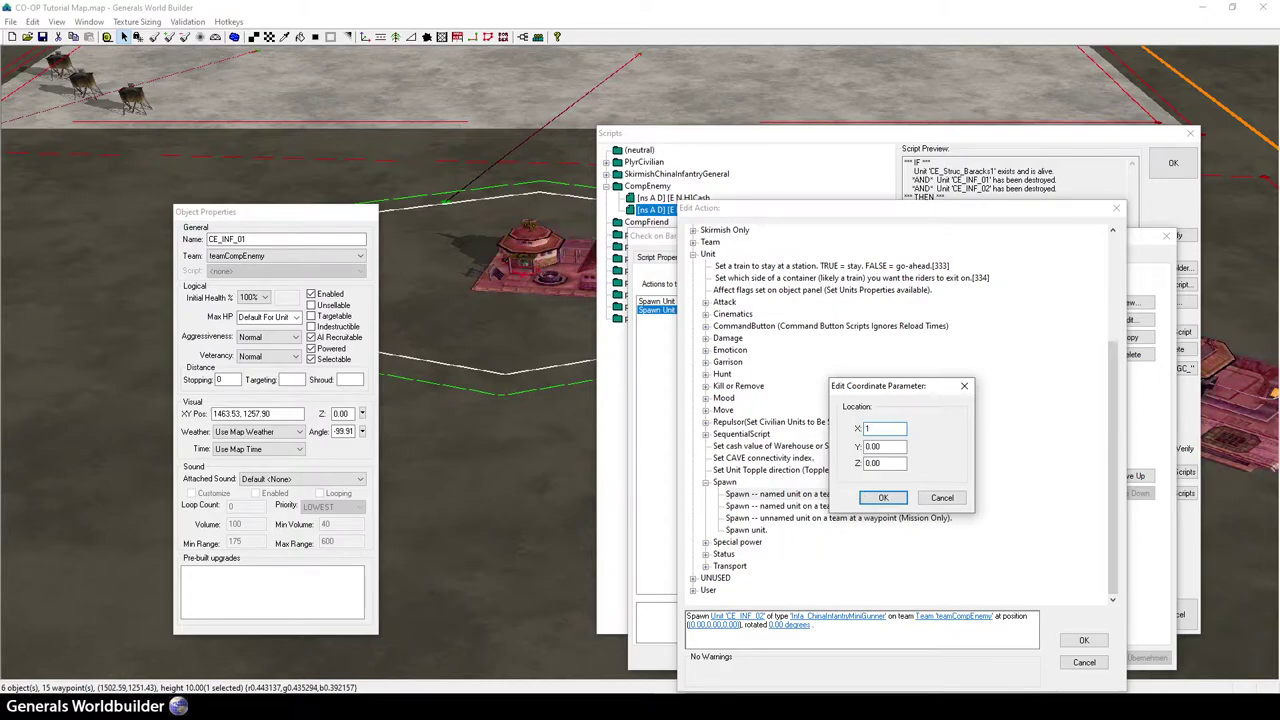
text(4.63.53)
key(Tab)
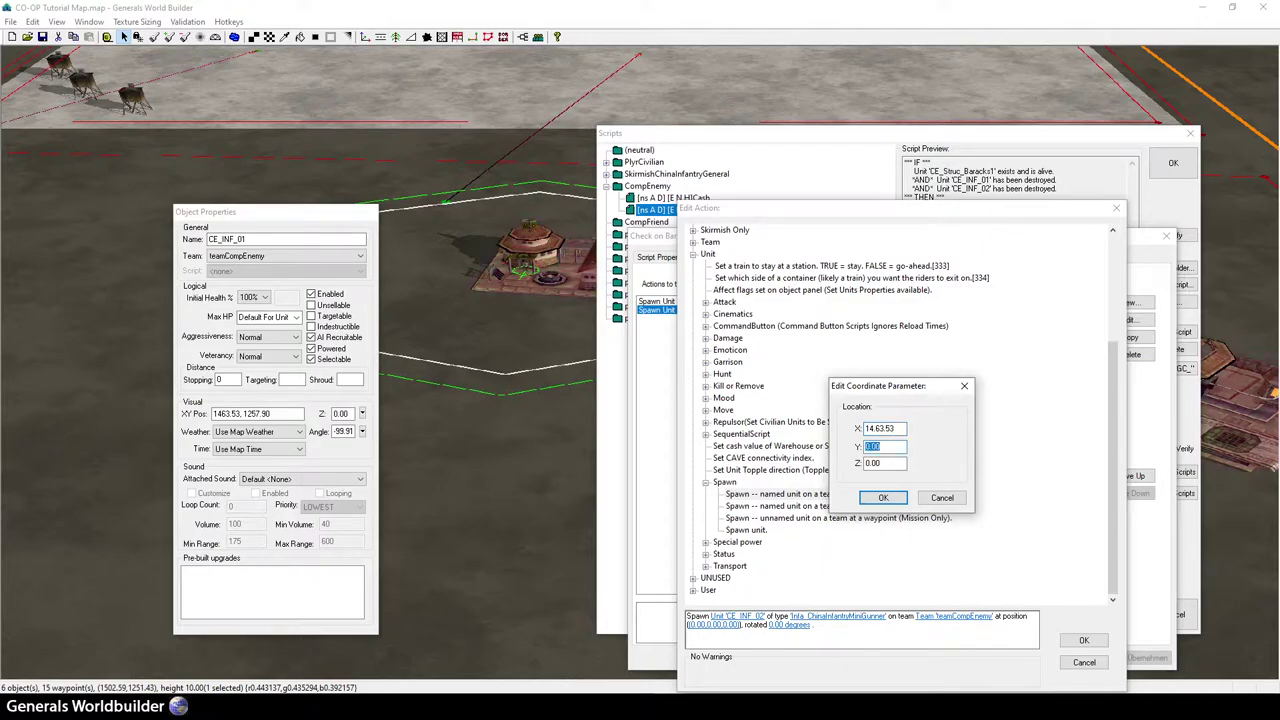
text(1257.9)
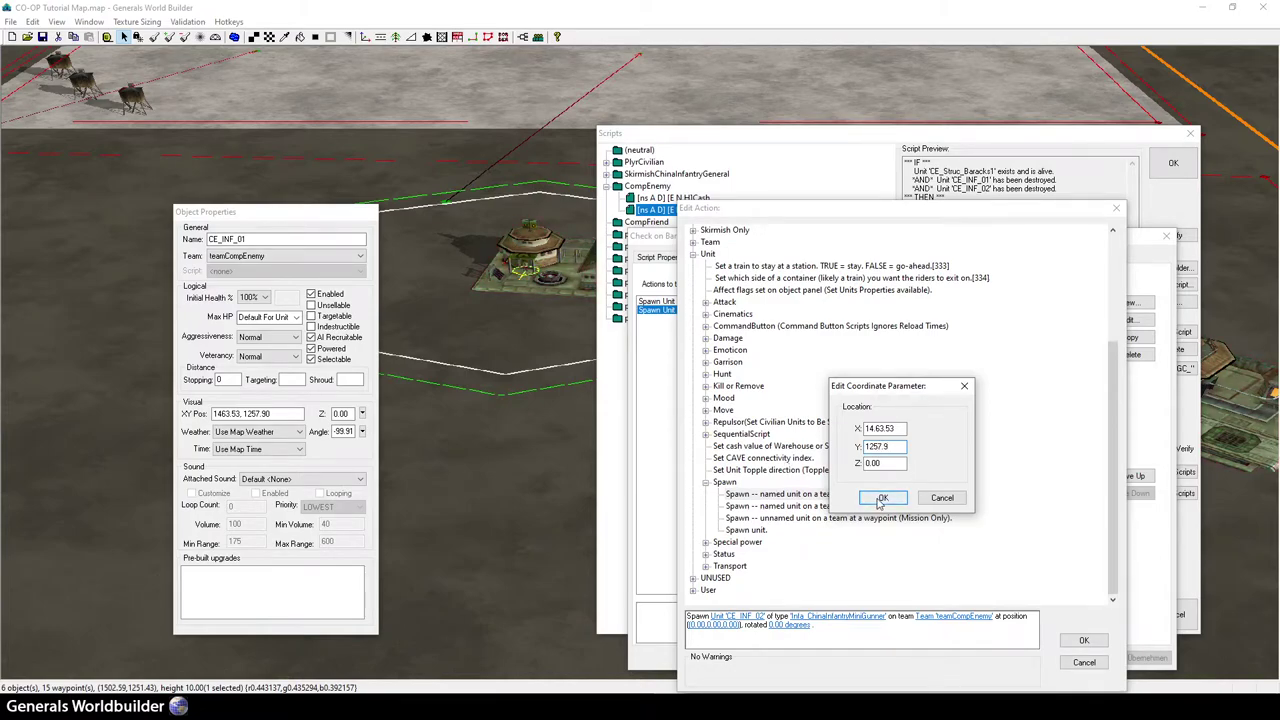
click(883, 497)
- Set the CE_INF_02 spawn action's rotation to -99.9 degrees and accept the action
click(806, 625)
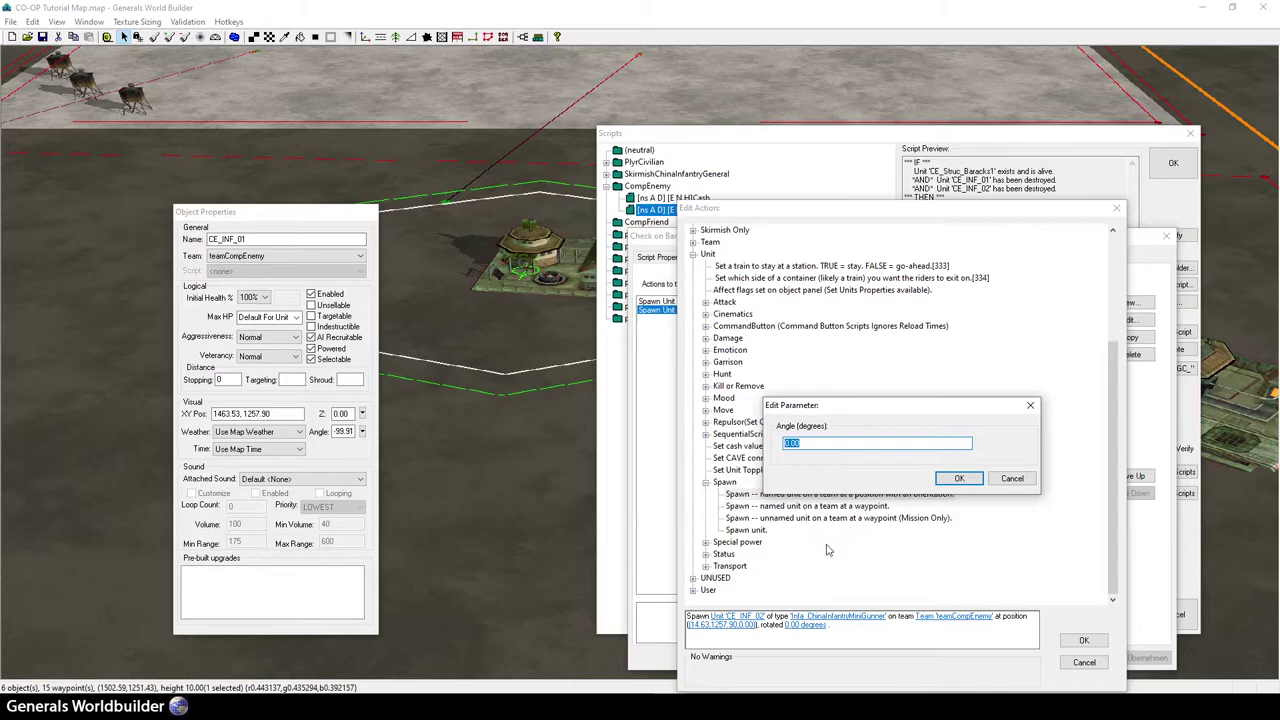
text(99.9)
click(957, 479)
click(1083, 640)
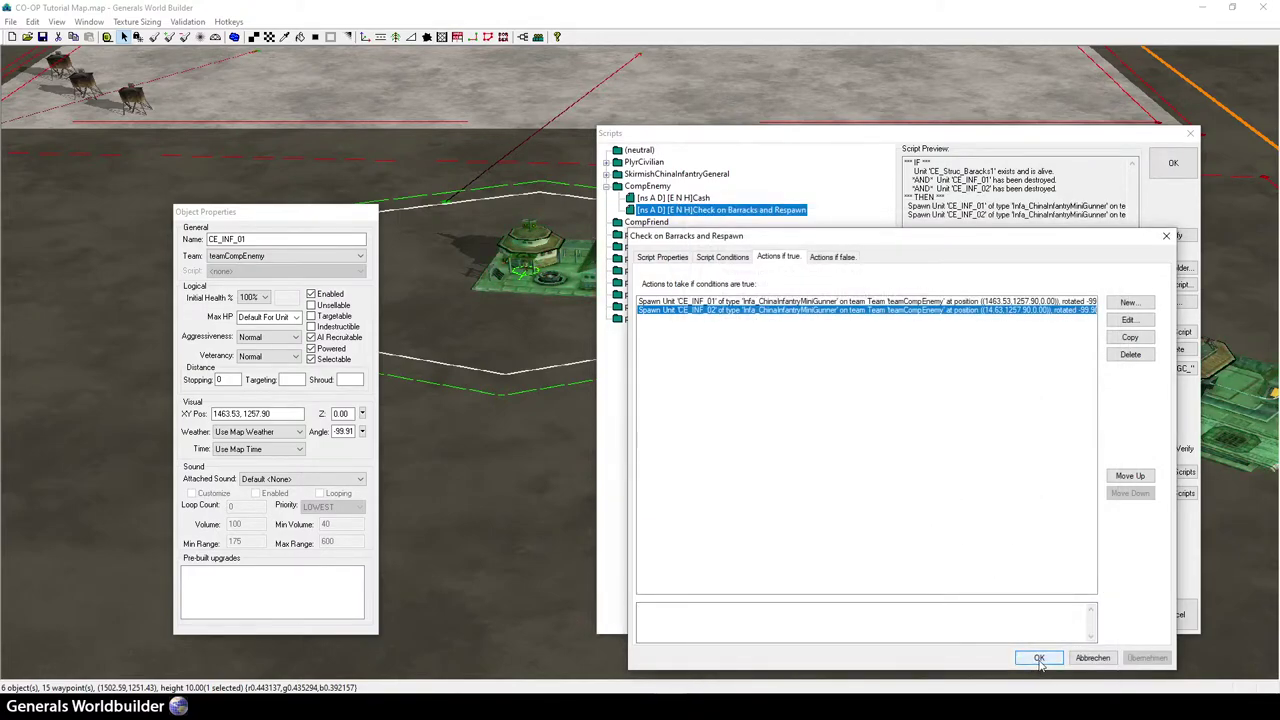
- Correct the CE_INF_02 spawn action's X coordinate to 1463.53, and accept the action and the script
double_click(1005, 313)
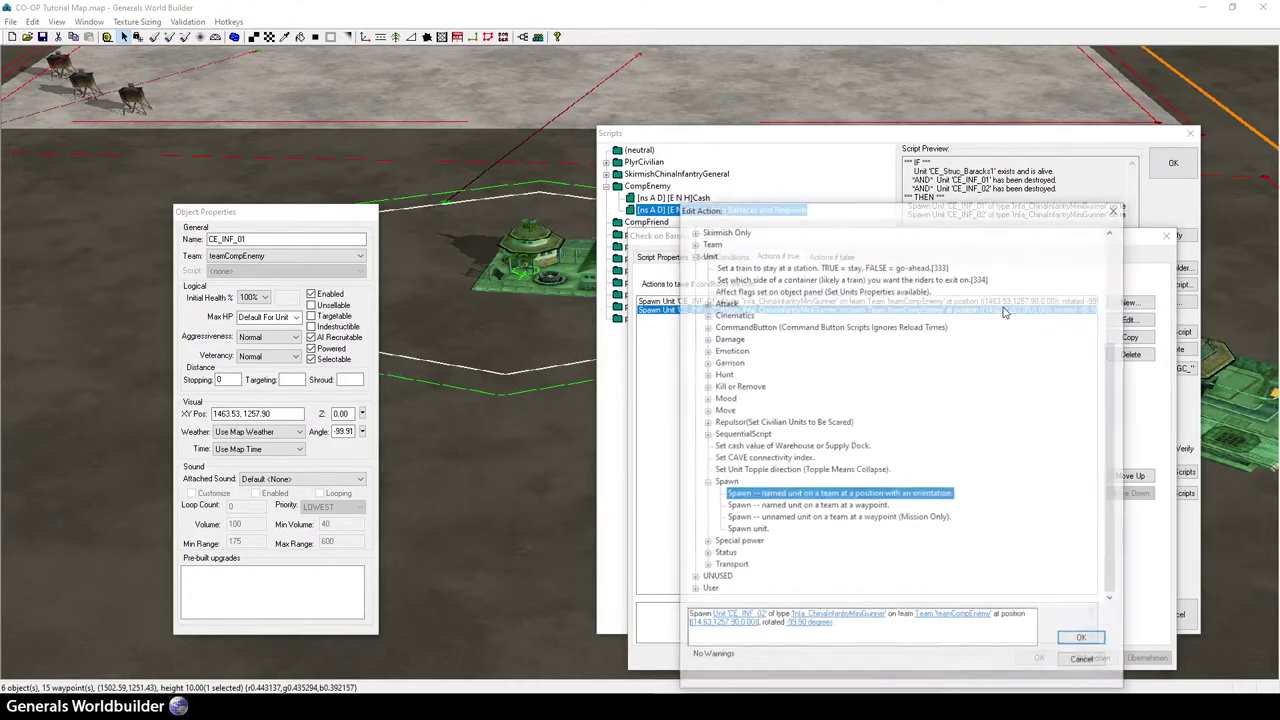
click(740, 625)
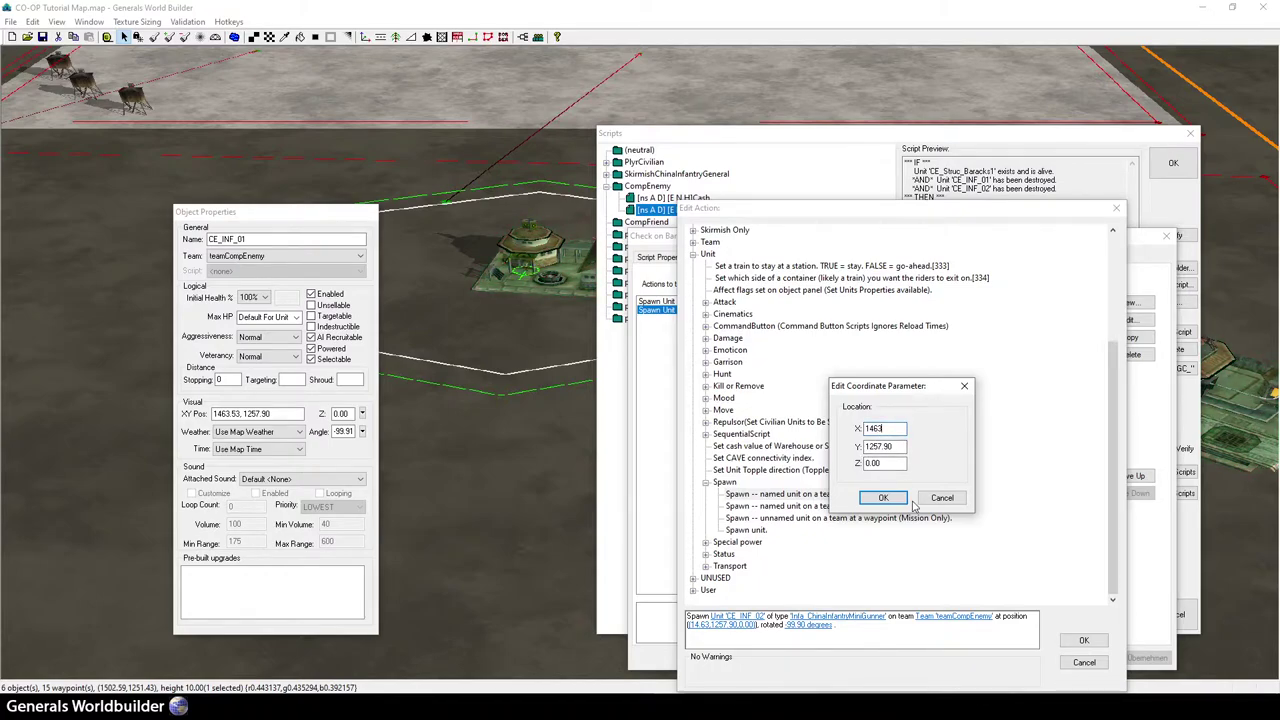
text(.53)
click(883, 497)
click(1081, 640)
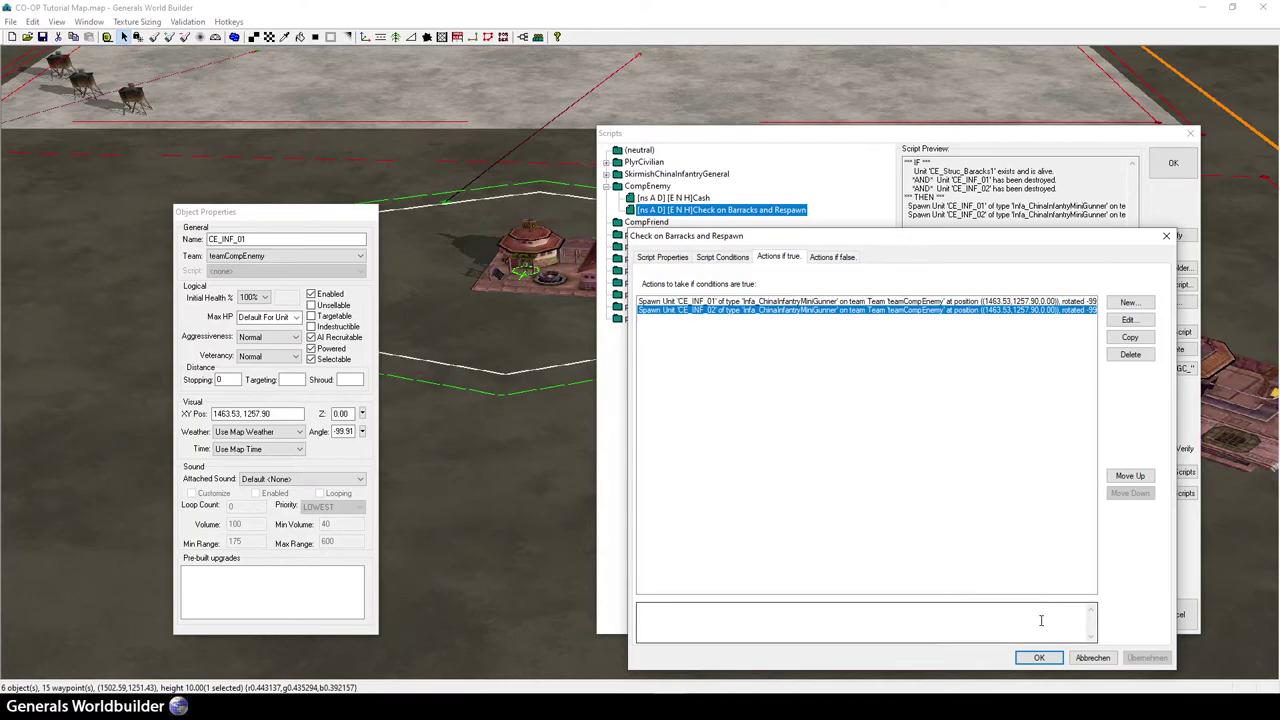
click(1040, 658)
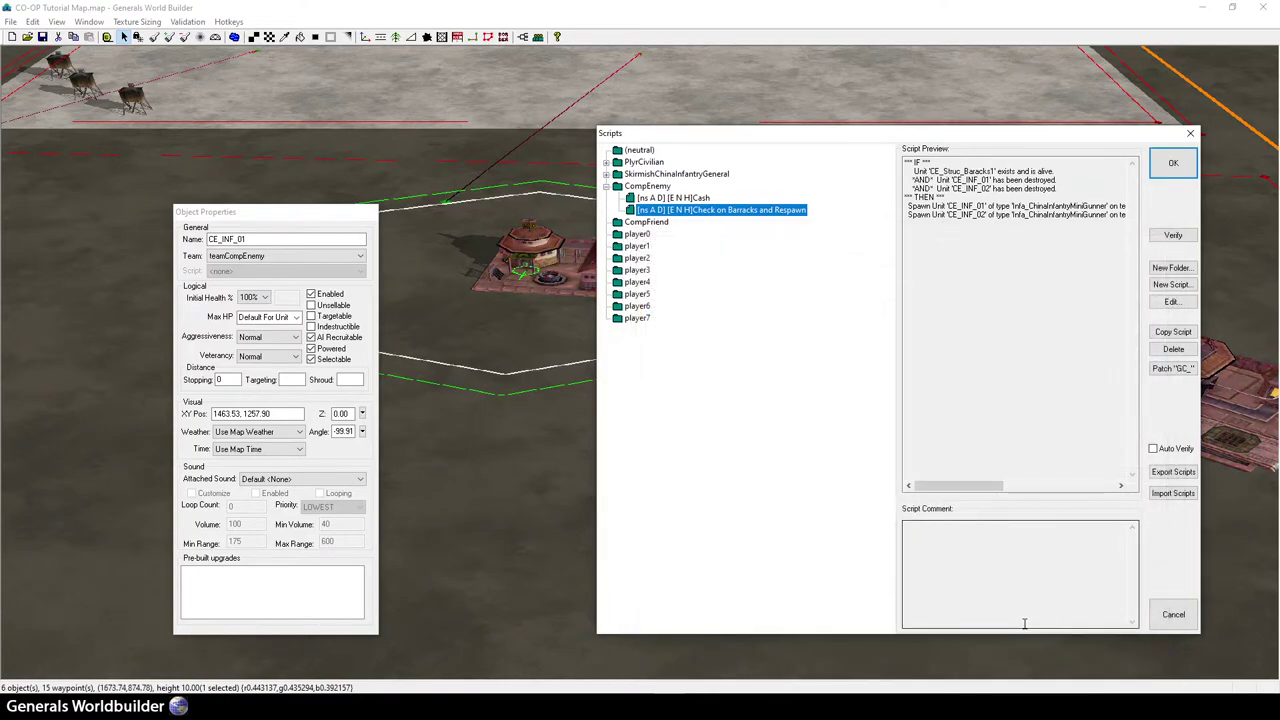
- Turn off Deactivate upon success for the Check on Barracks and Respawn script and have it evaluated every 120 seconds
click(1172, 332)
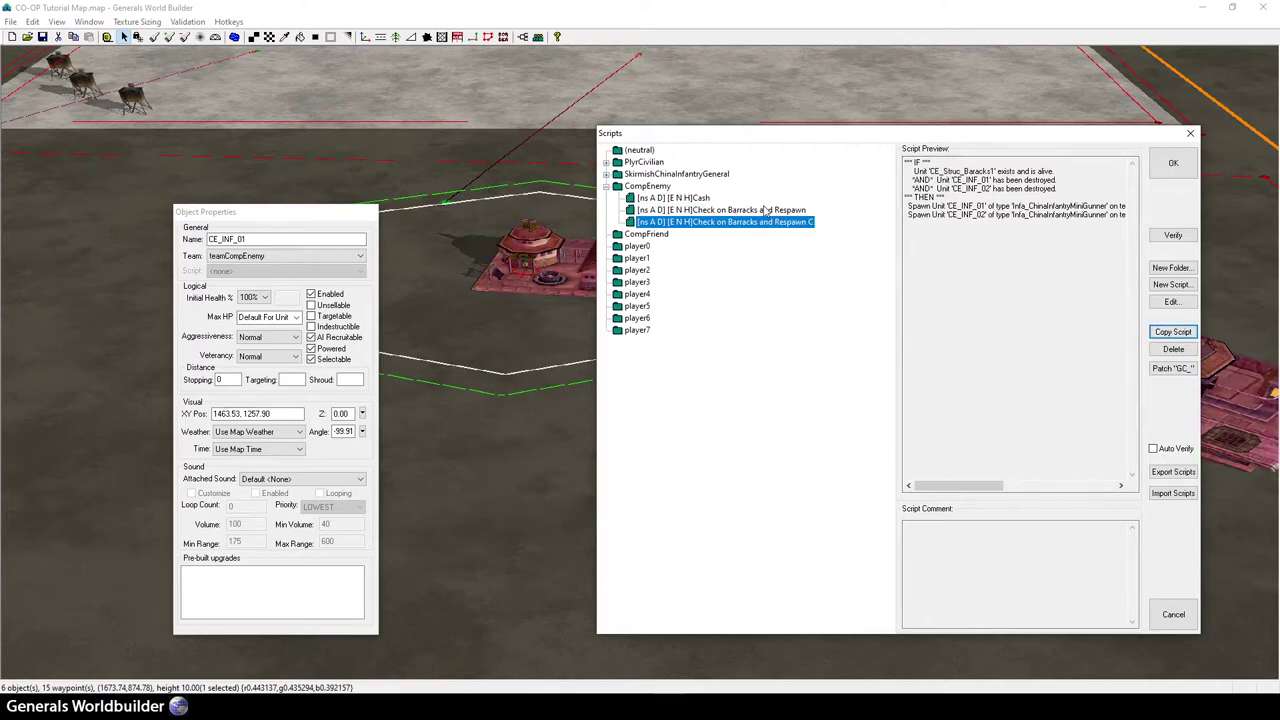
click(1173, 349)
click(795, 212)
double_click(795, 212)
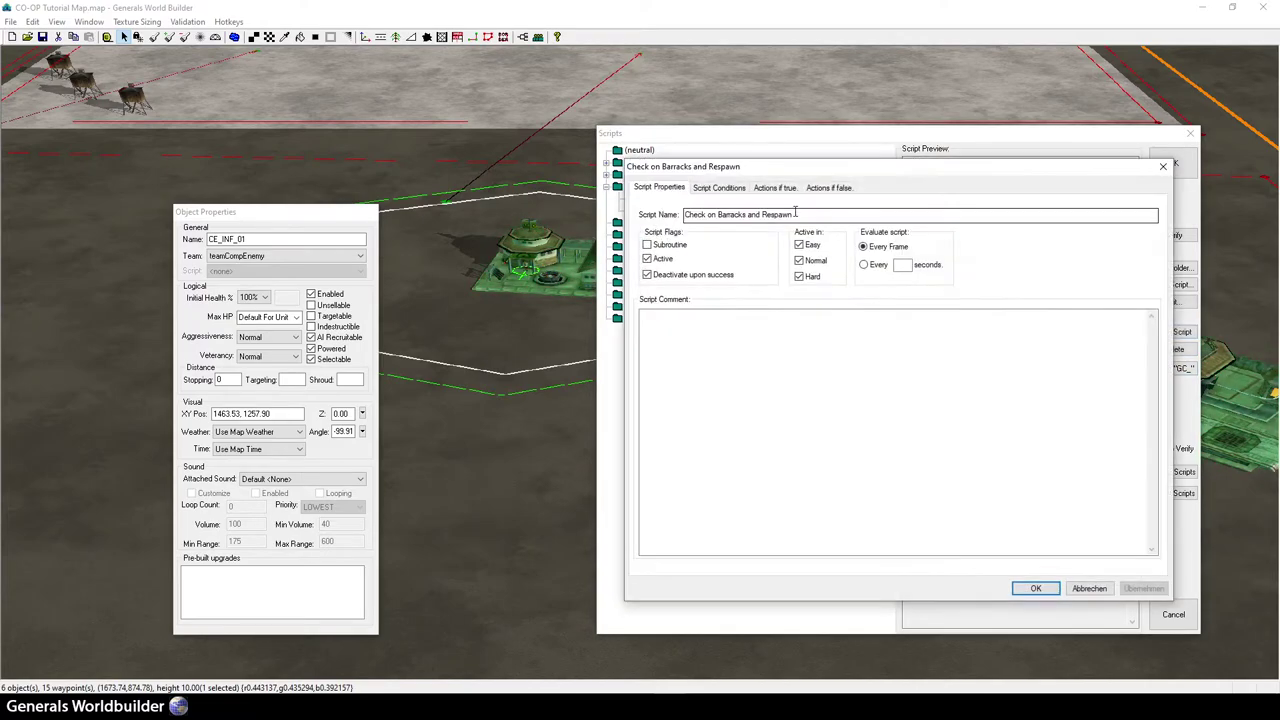
click(686, 276)
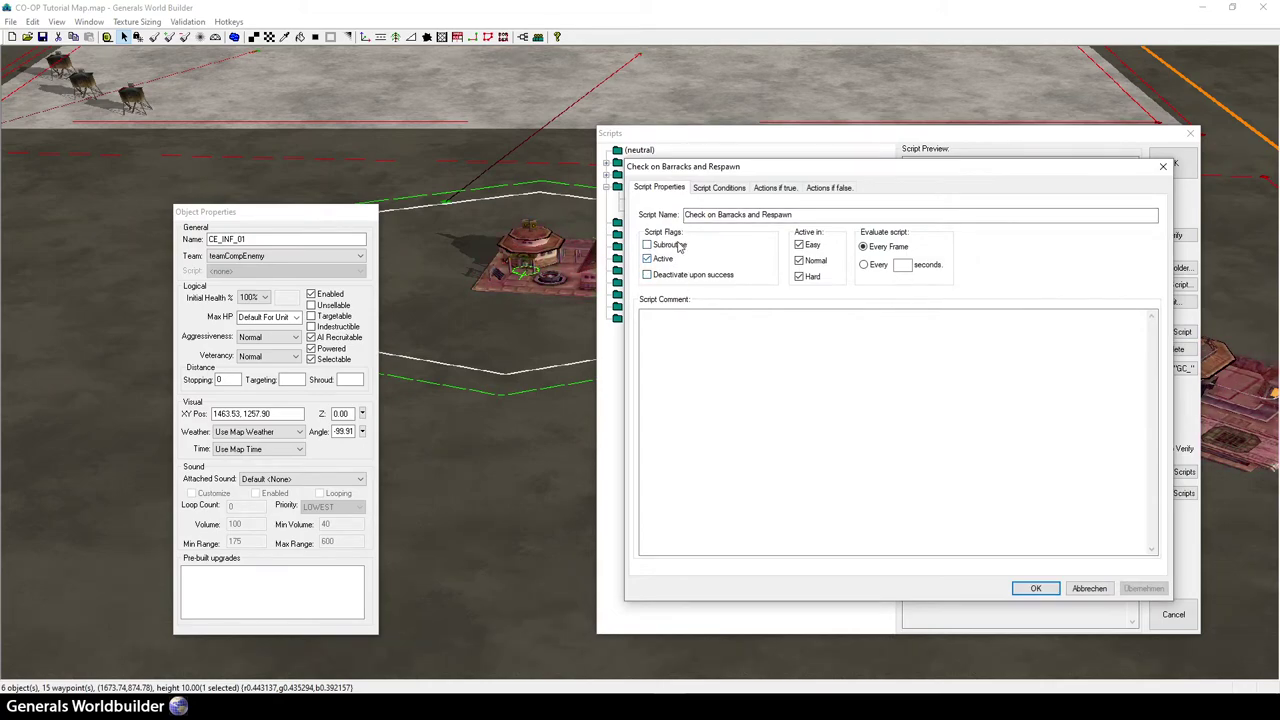
click(907, 264)
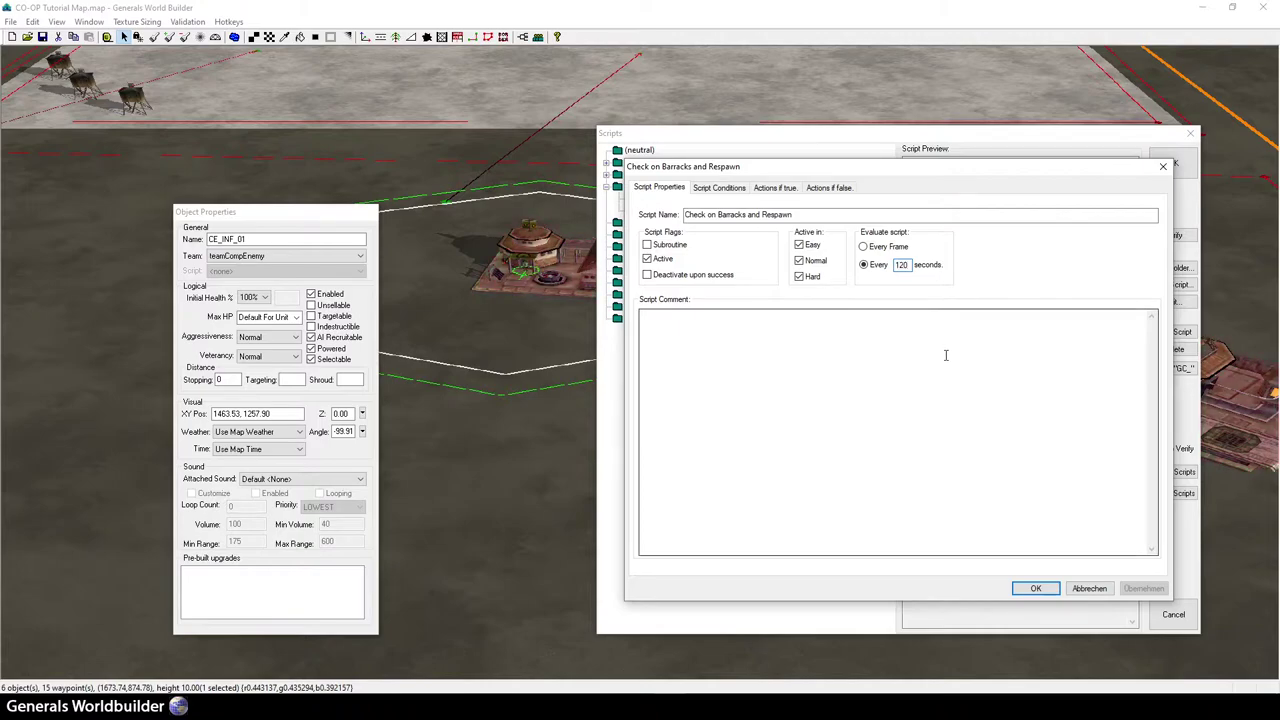
click(1036, 588)
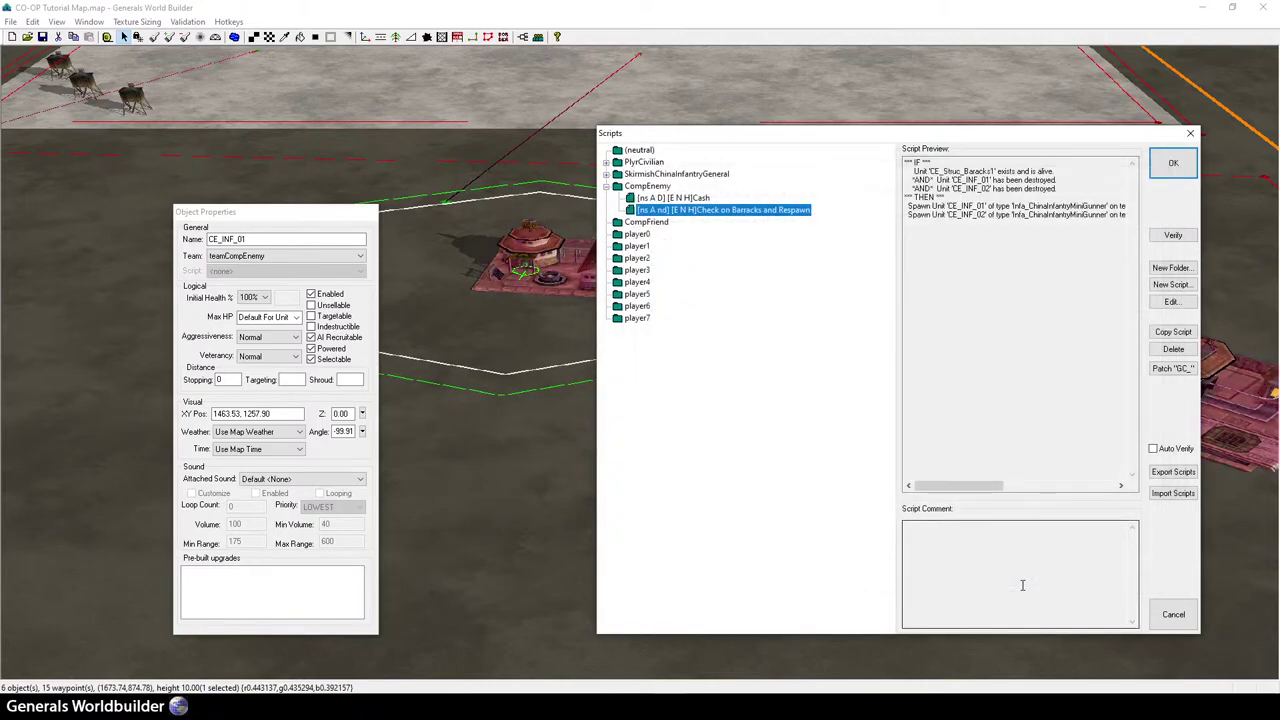
- Duplicate the Check on Barracks and Respawn script and rename the copy to Check on Warfactory and Respawn
click(1173, 332)
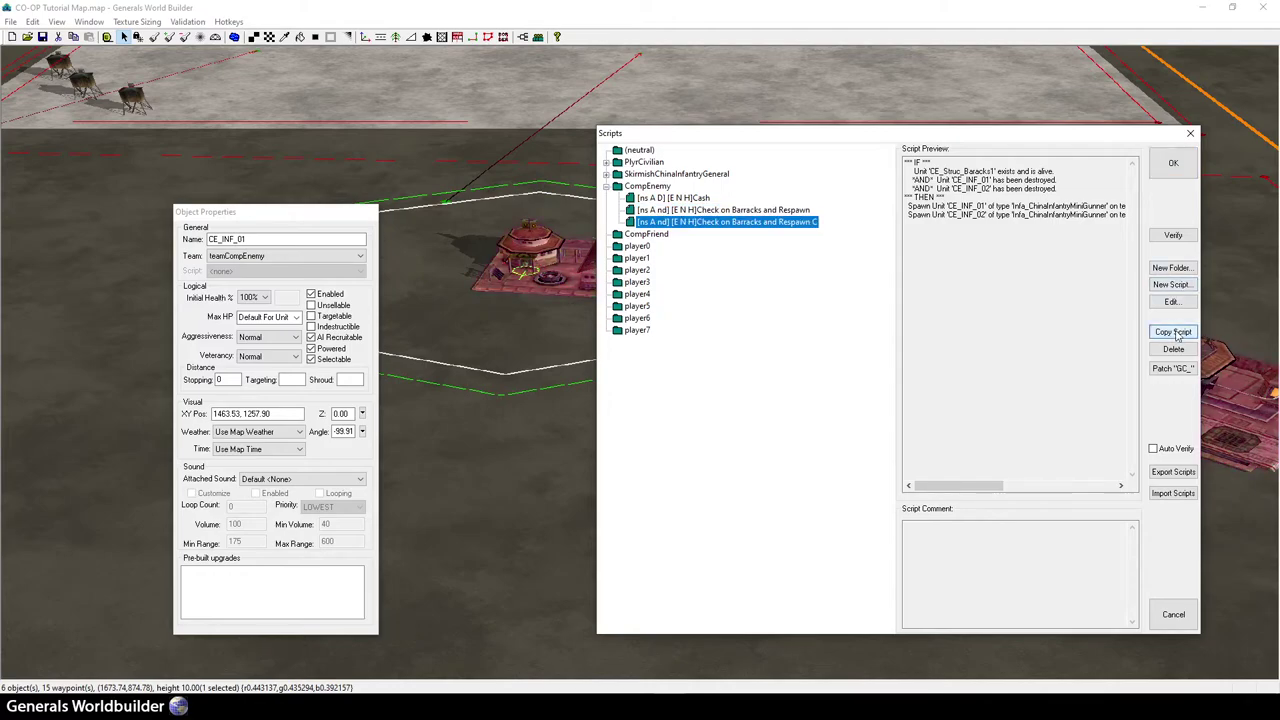
double_click(799, 222)
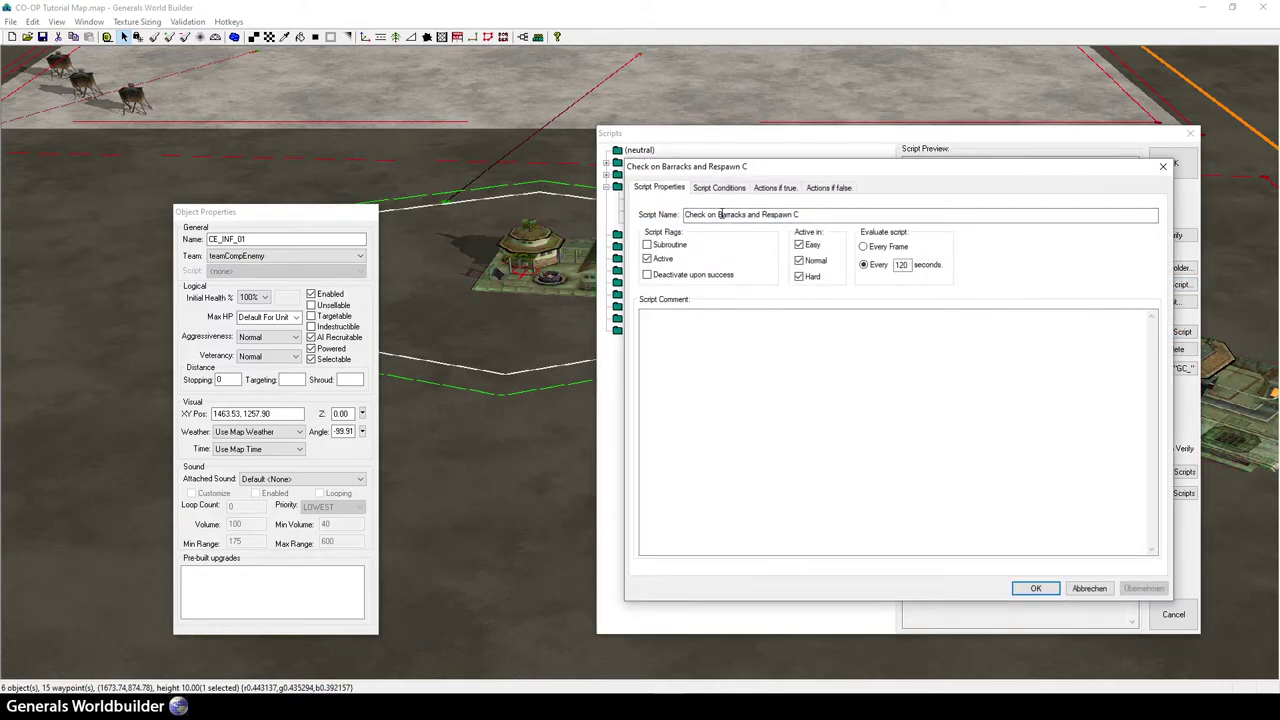
drag(719, 214, 737, 212)
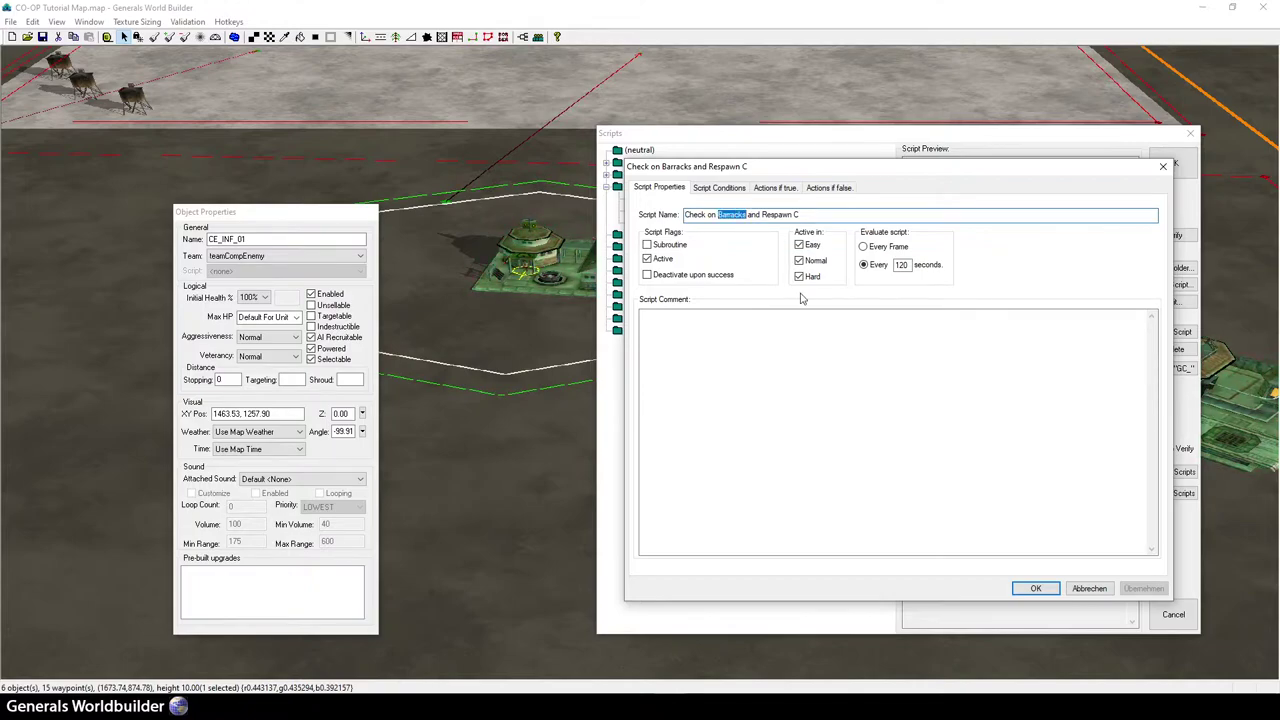
text(Warfact)
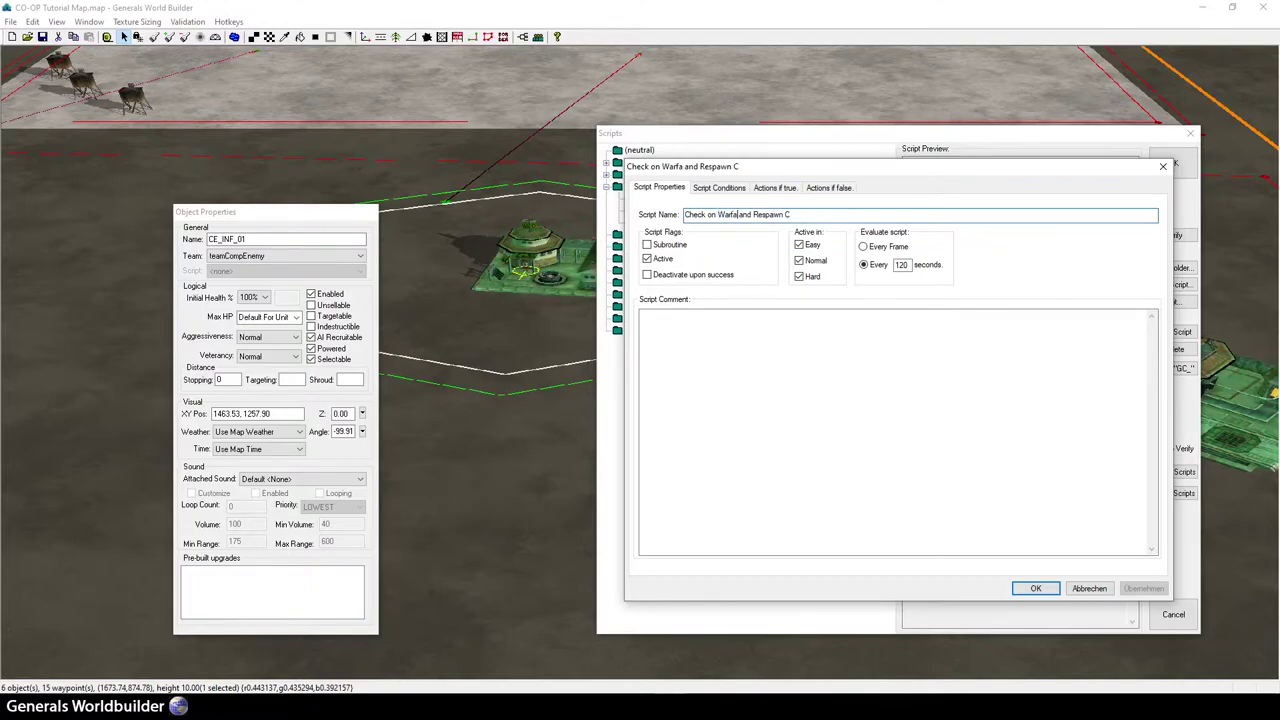
text(ory)
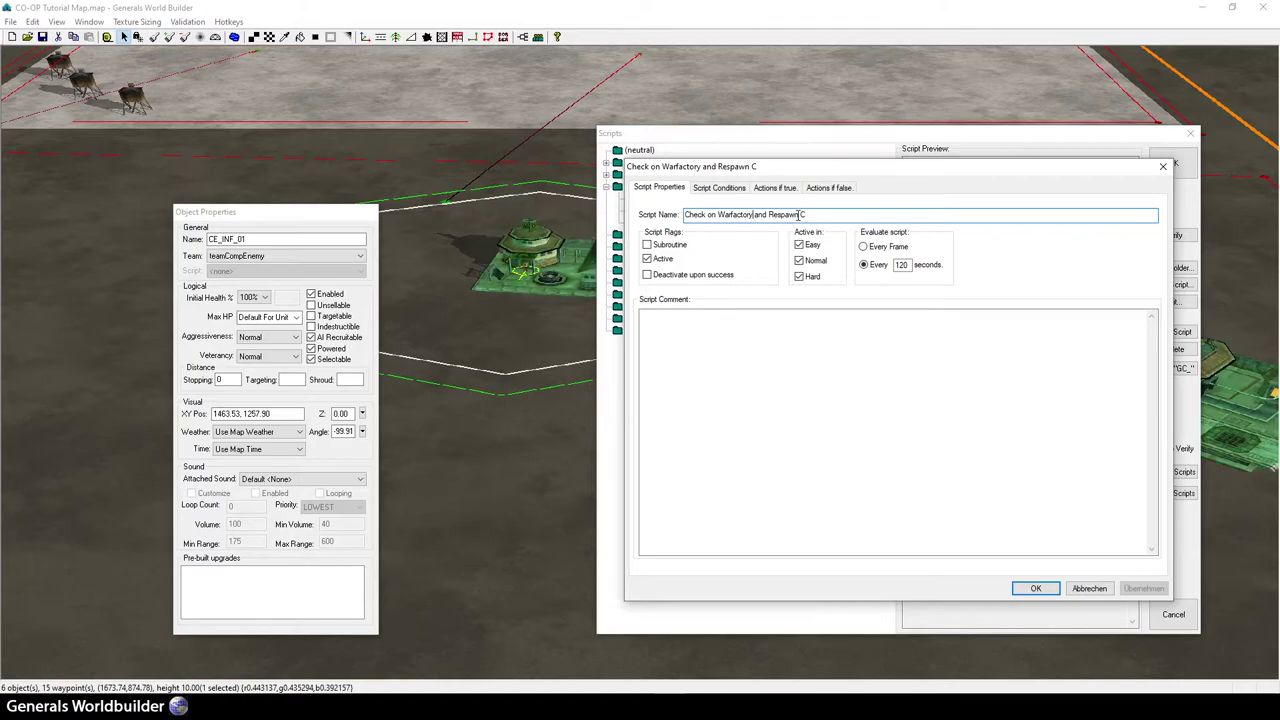
- Change the unit in the script's exists-and-is-alive condition to CE_Struc_WarF_1 and accept the condition
click(719, 188)
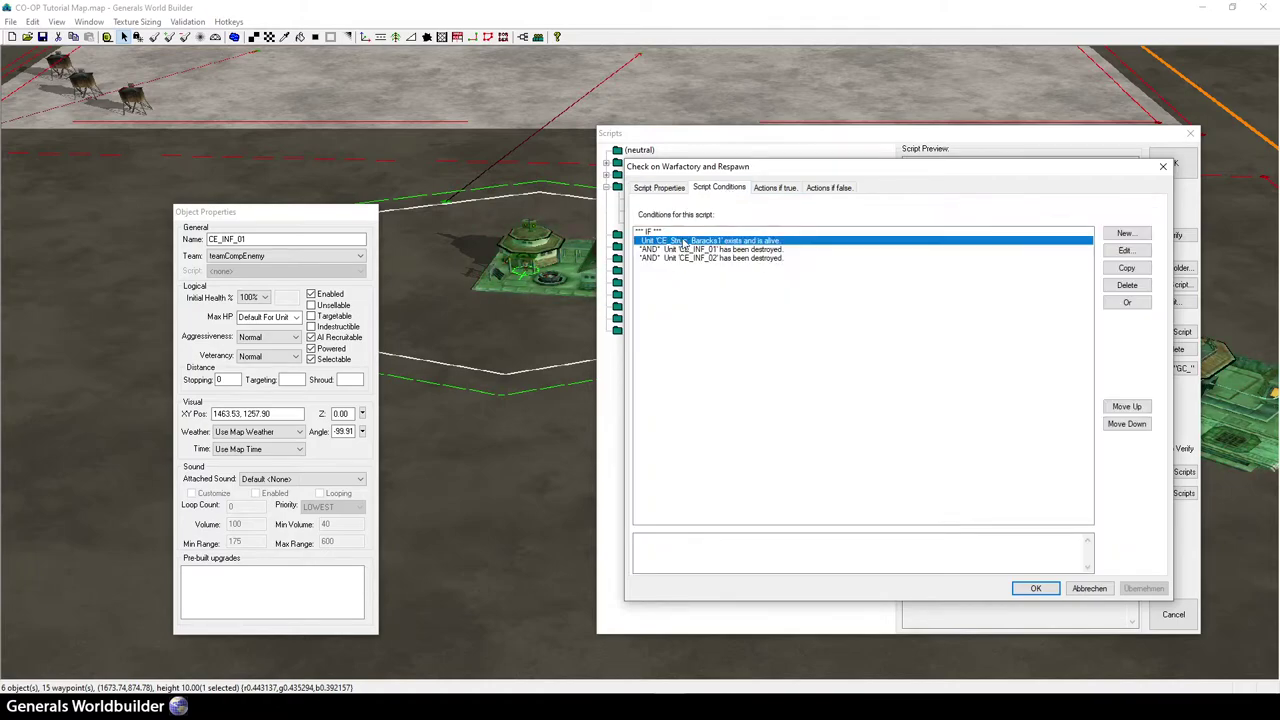
double_click(724, 243)
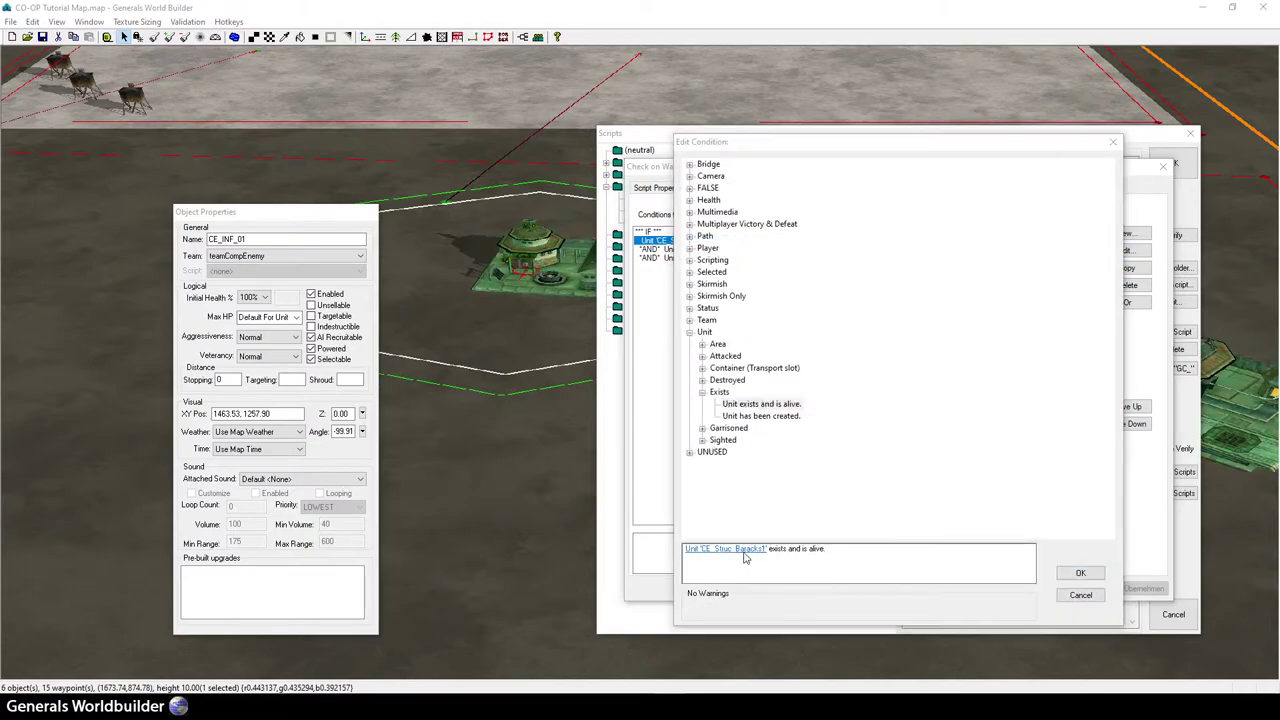
click(748, 549)
click(1018, 377)
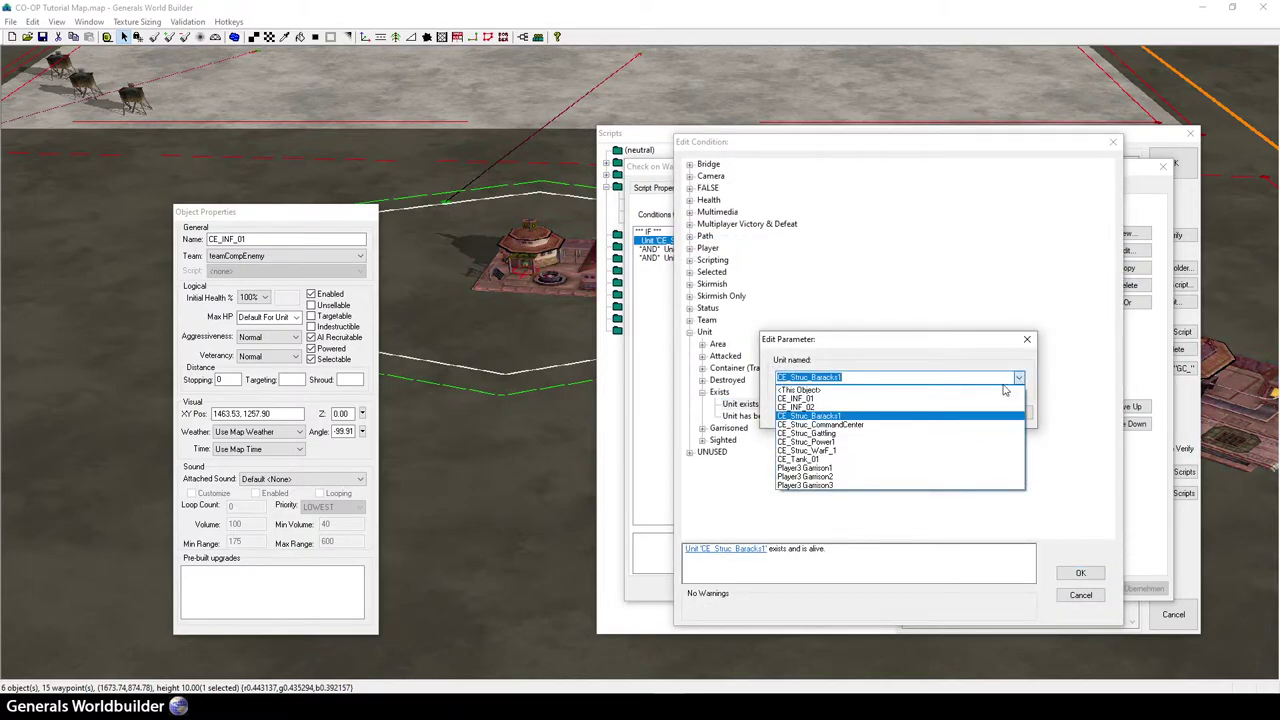
click(858, 452)
click(942, 426)
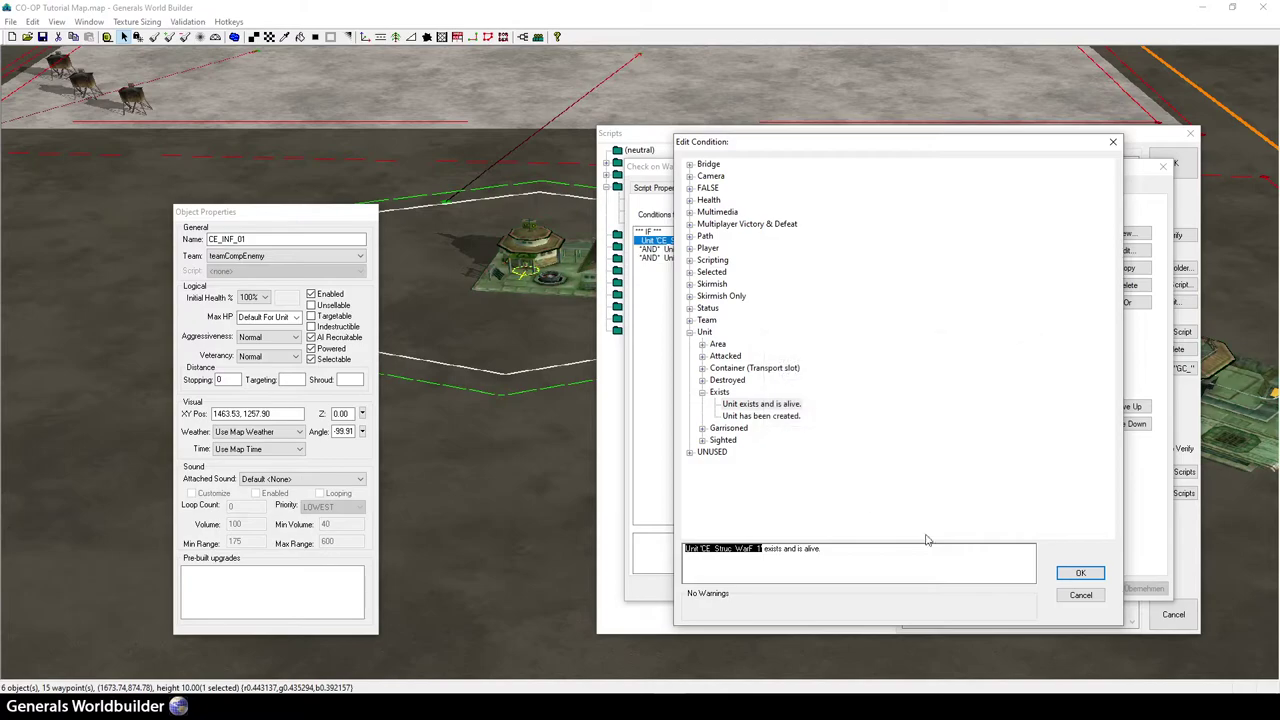
click(1080, 574)
- Delete the CE_INF_02 destroyed condition and open the unit parameter of the CE_INF_01 destroyed condition
click(712, 257)
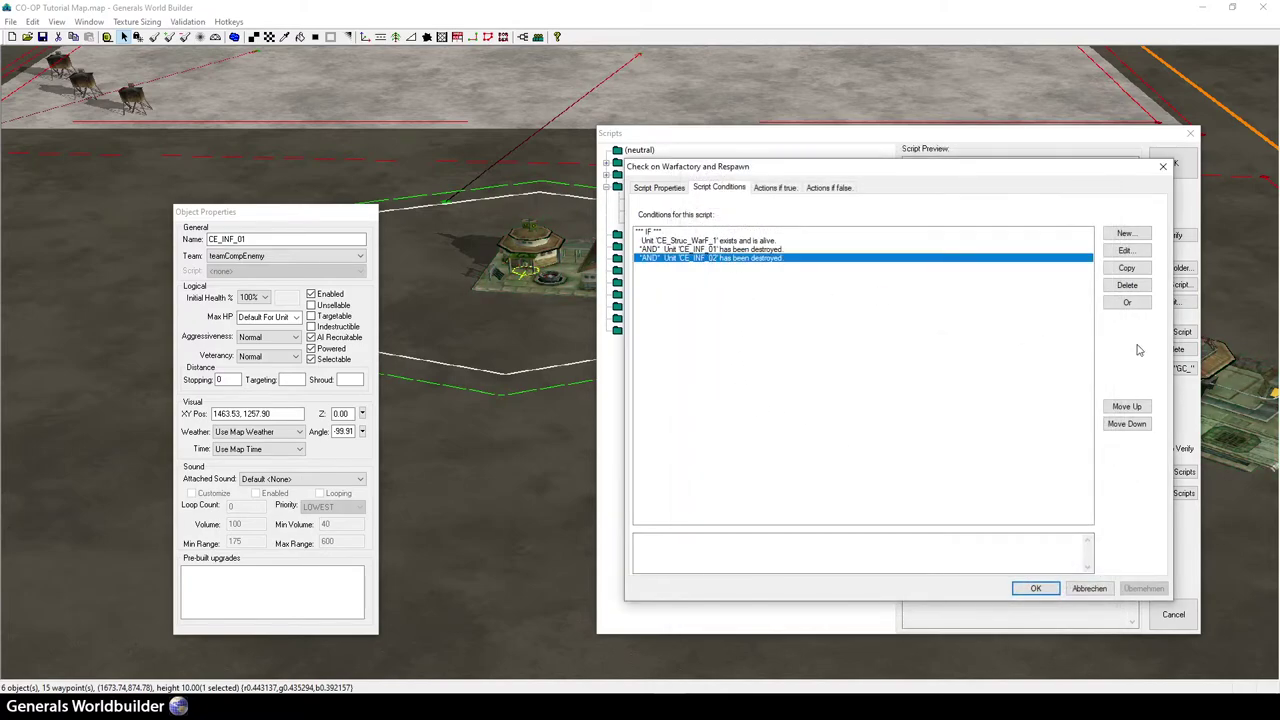
click(1127, 286)
double_click(745, 250)
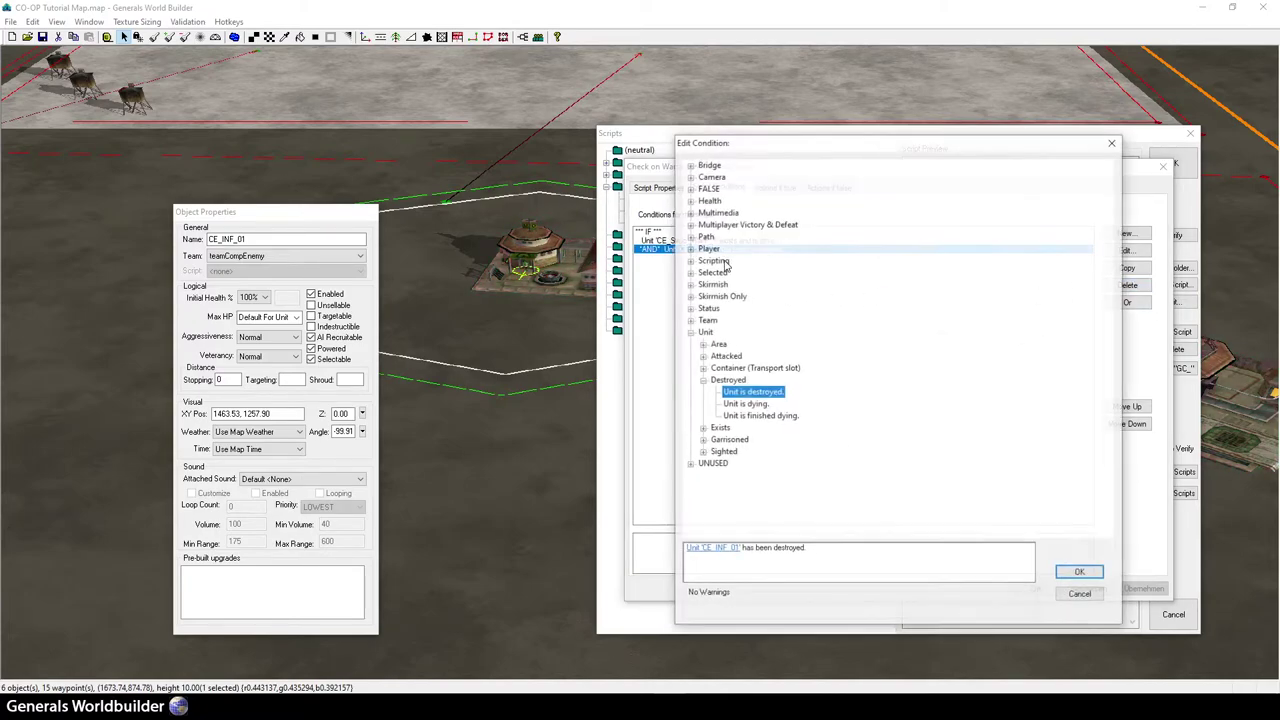
click(718, 555)
click(1017, 379)
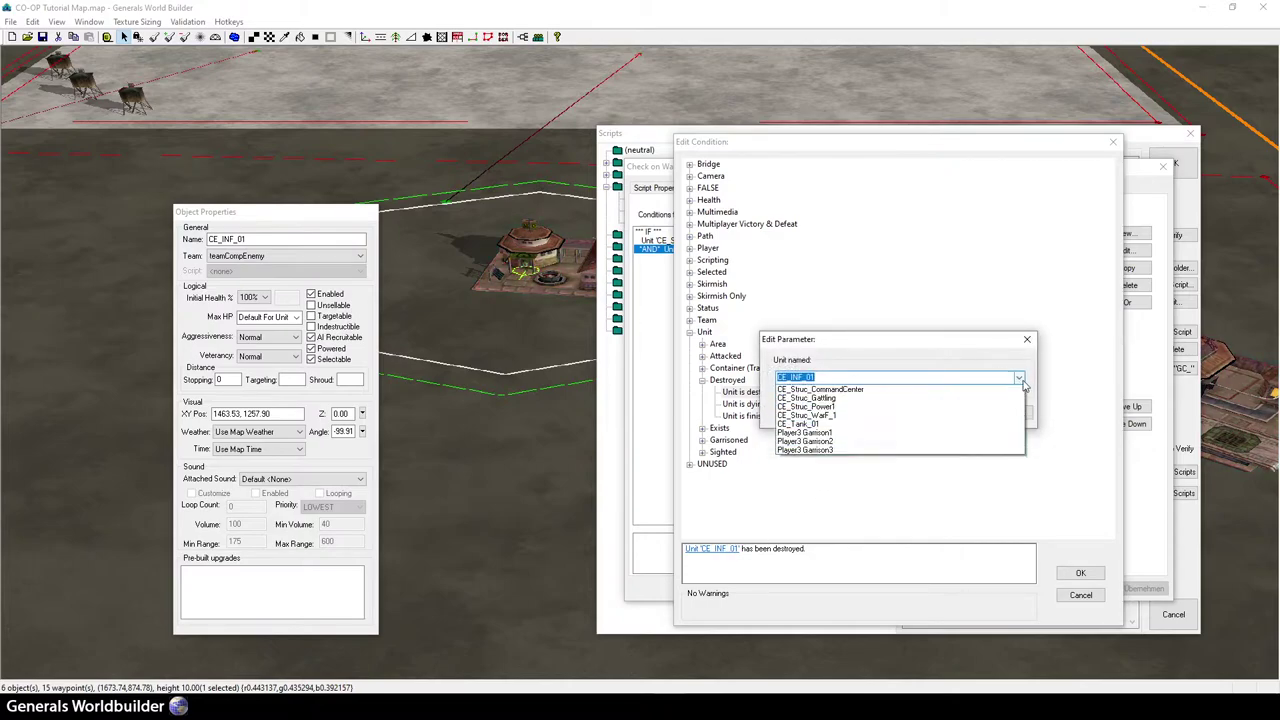
key(Down)
key(Down)
key(Down)
key(Down)
key(Down)
key(Down)
key(Return)
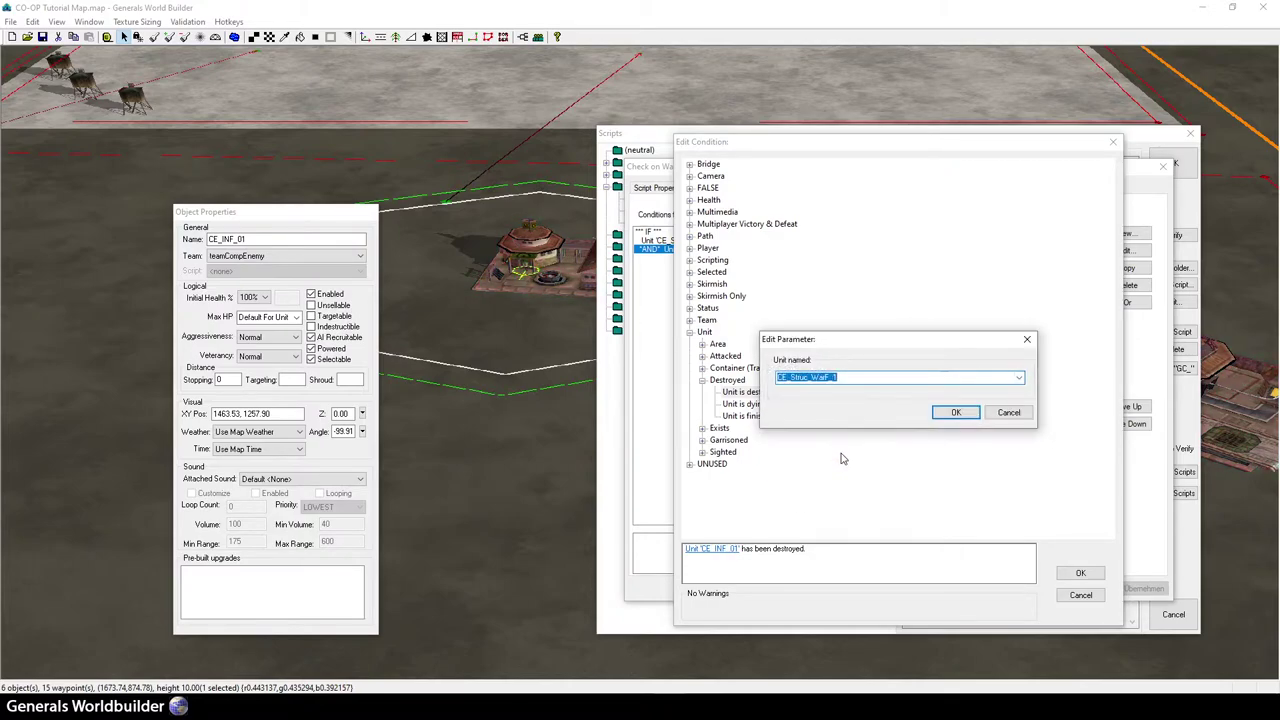
- Set the destroyed condition's unit to CE_Tank_01, and accept the condition and the script
click(1017, 379)
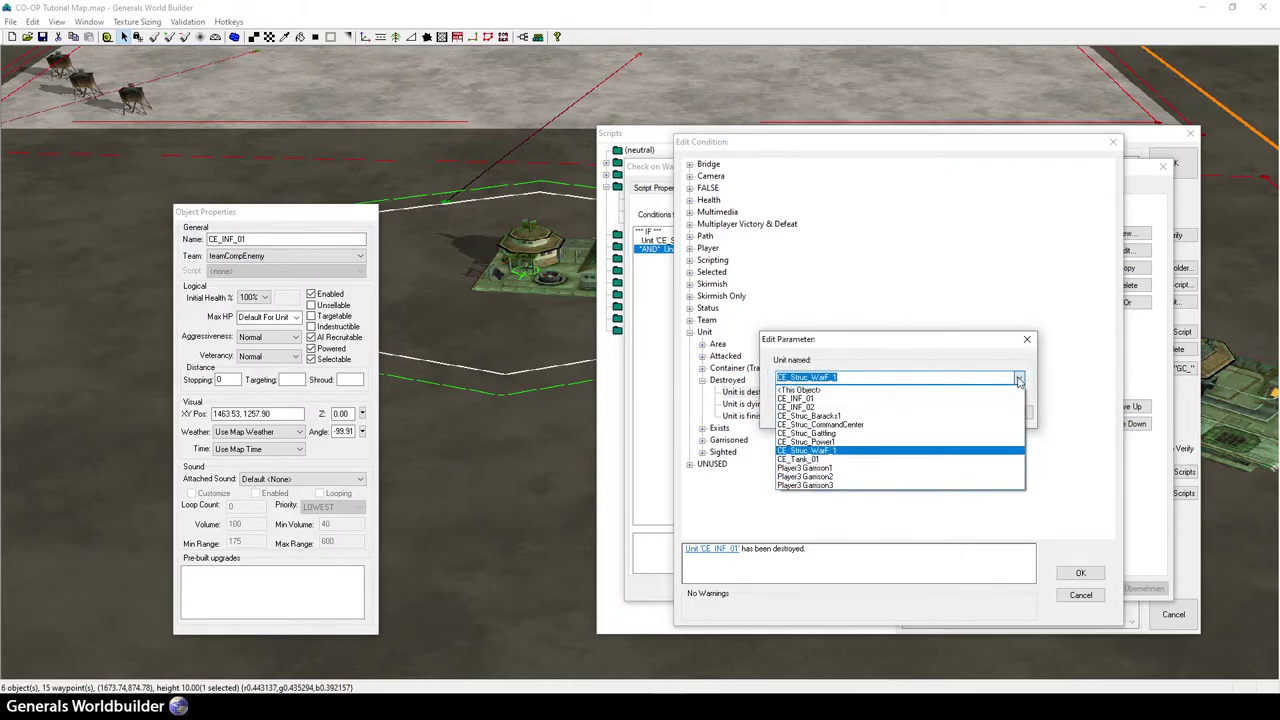
click(852, 465)
click(953, 412)
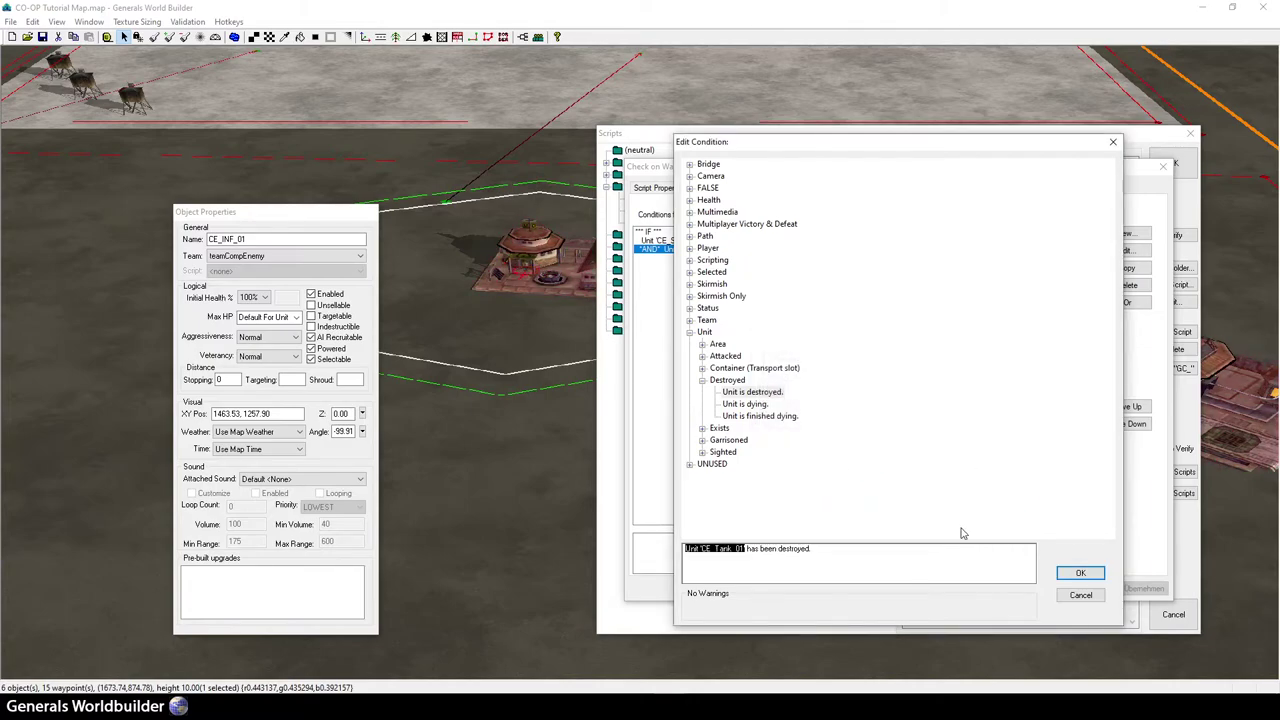
click(1080, 573)
click(1036, 588)
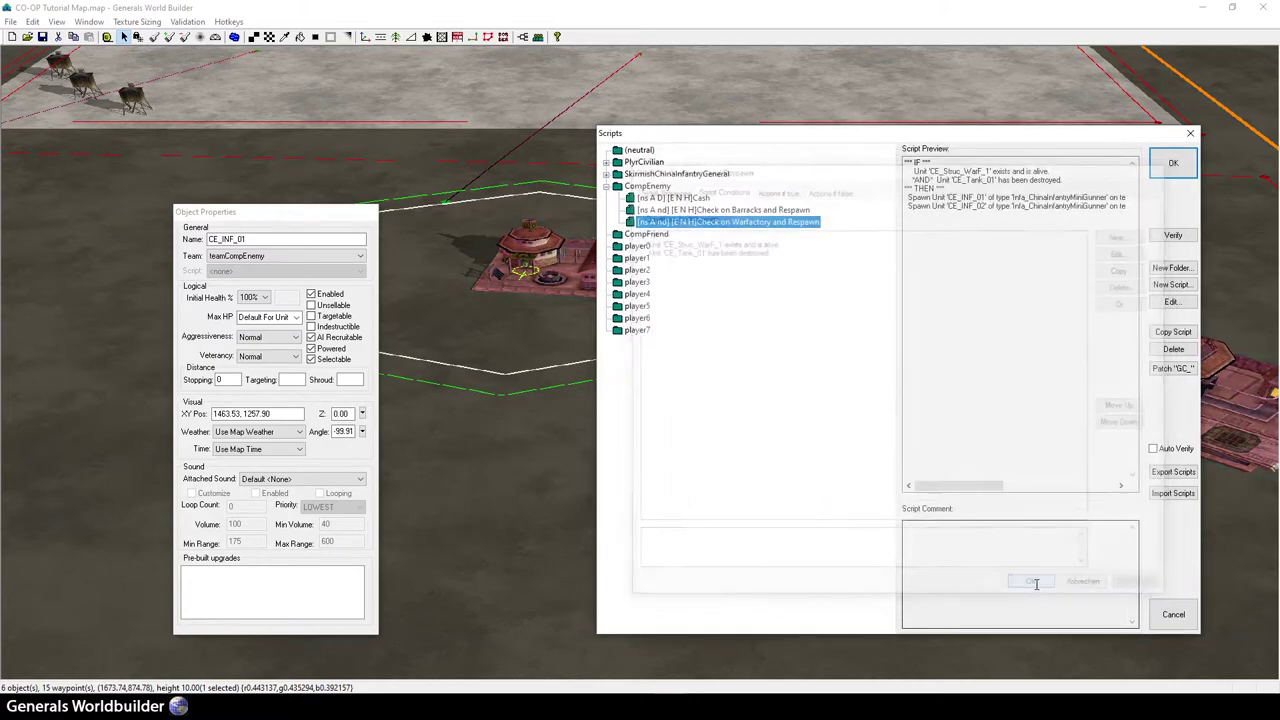
- Select the tank at the war factory and arrange the Scripts and Object Properties windows so its position and angle can be read
drag(883, 131, 363, 139)
click(1033, 460)
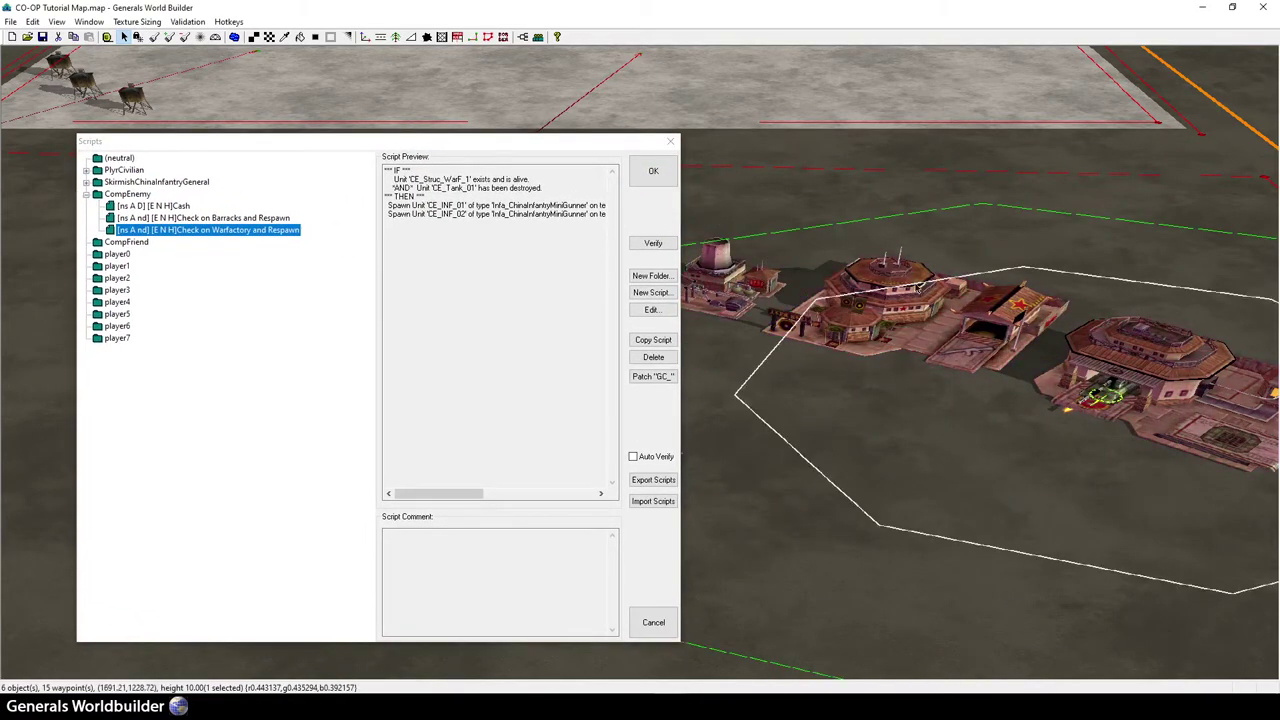
drag(558, 146, 693, 258)
drag(343, 214, 1237, 437)
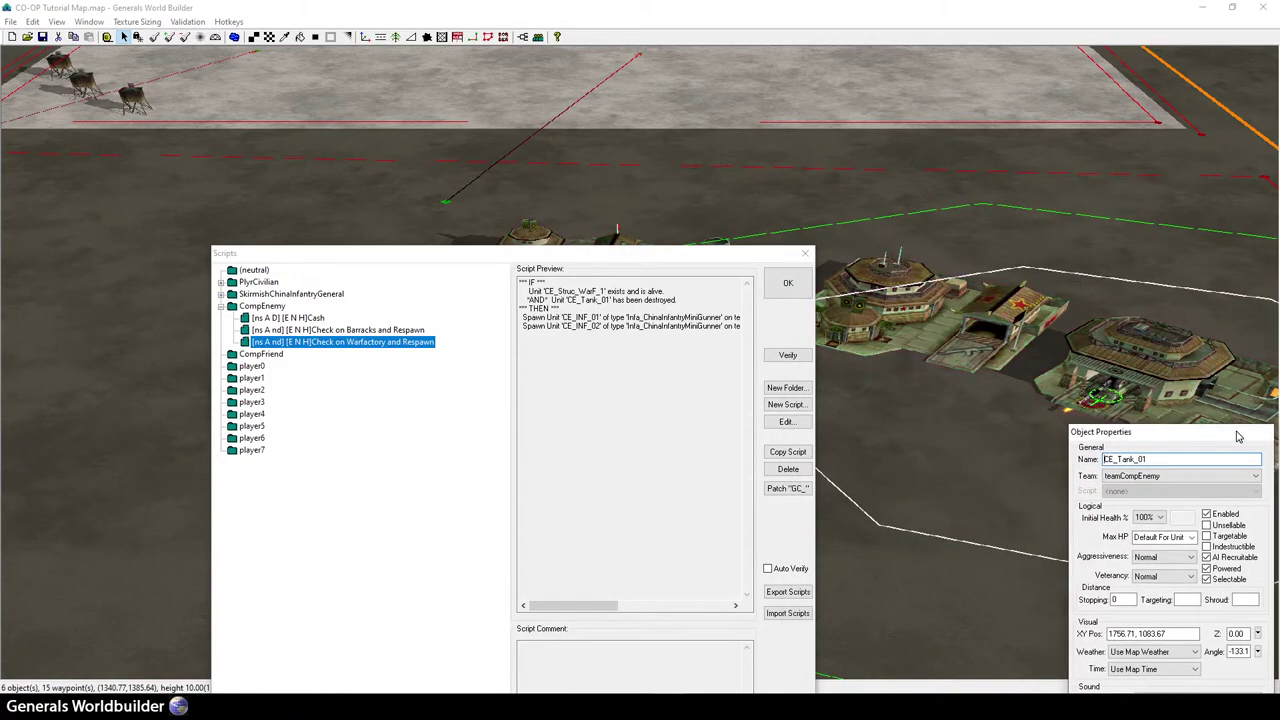
drag(650, 259, 445, 67)
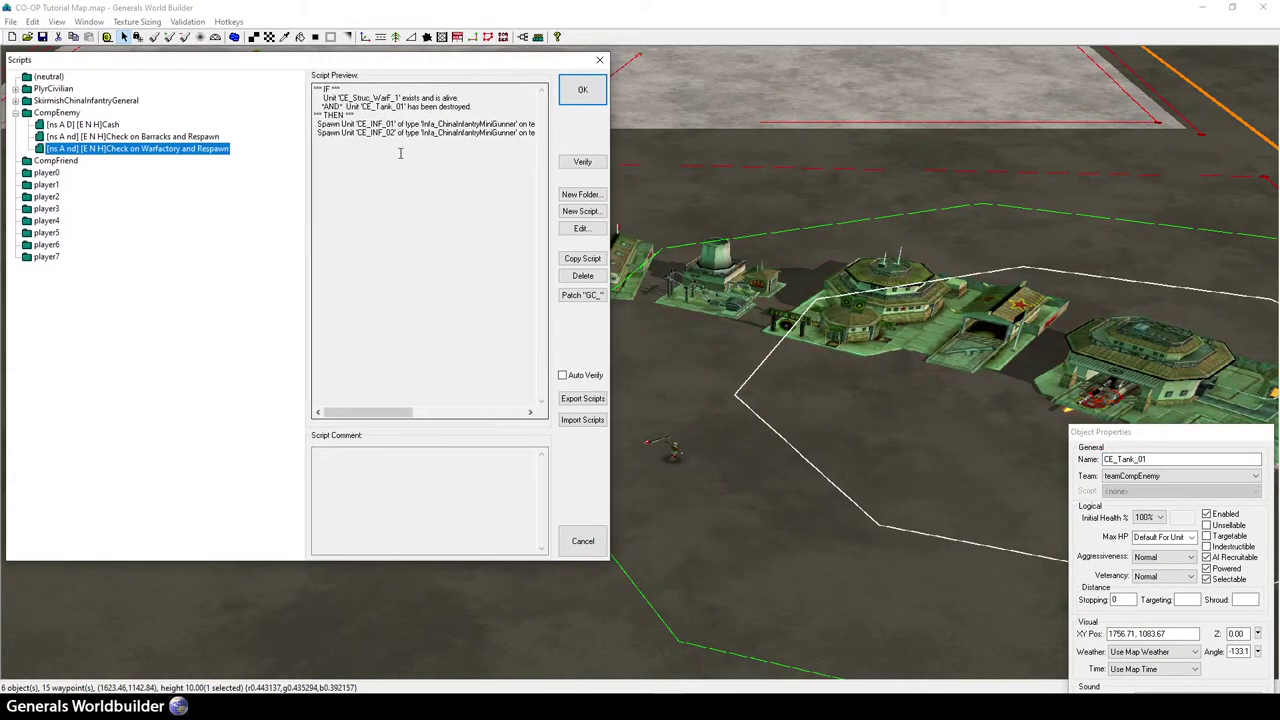
- Delete the CE_INF_02 spawn action from the Check on Warfactory and Respawn script
double_click(226, 150)
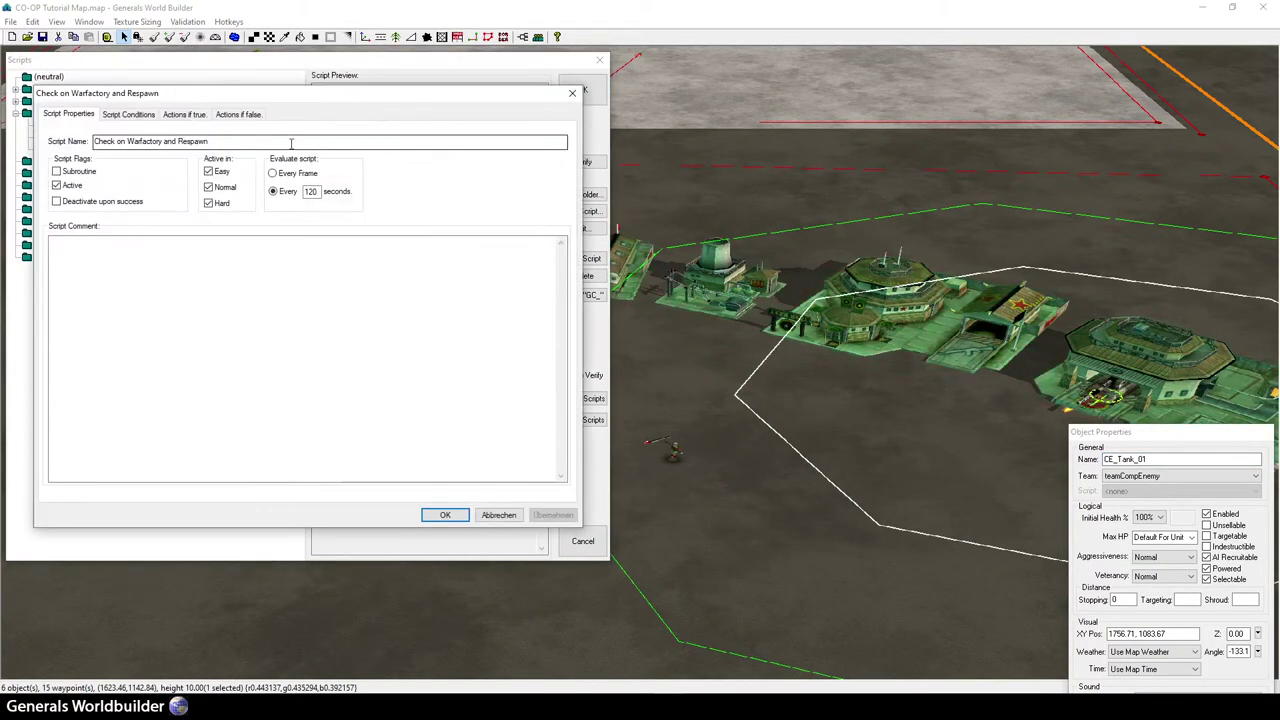
drag(285, 89, 415, 168)
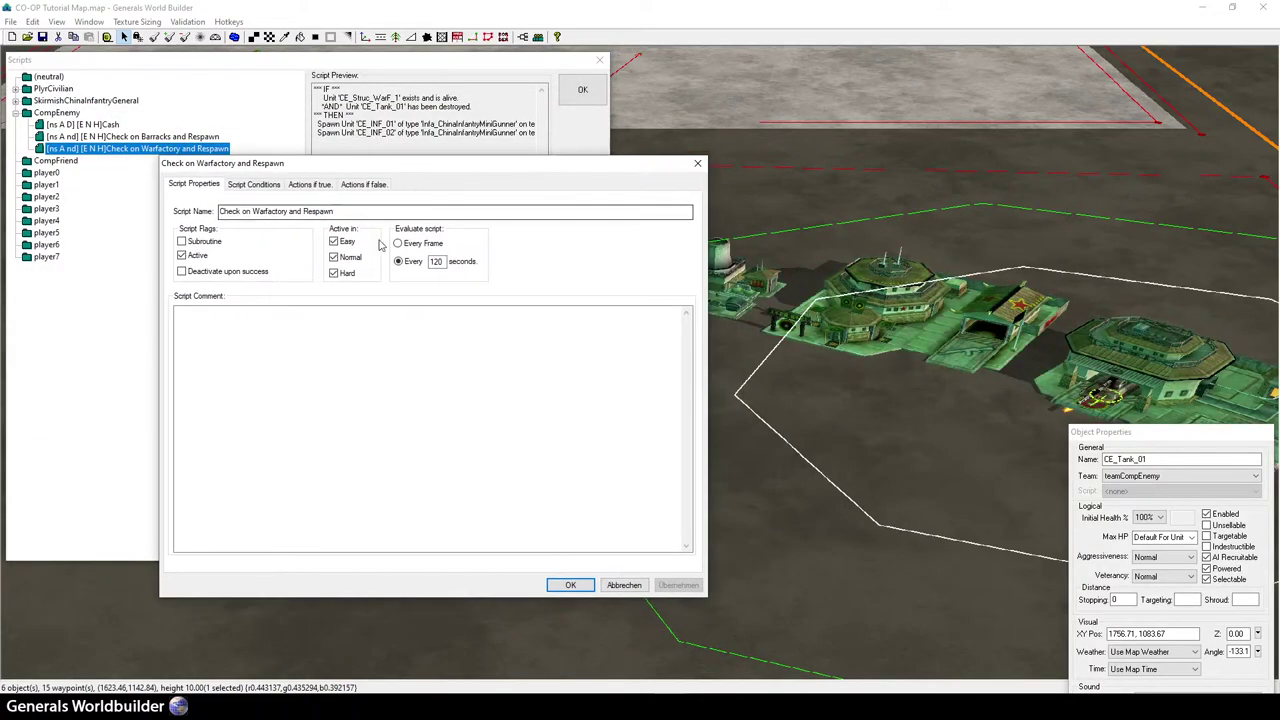
click(310, 184)
click(425, 238)
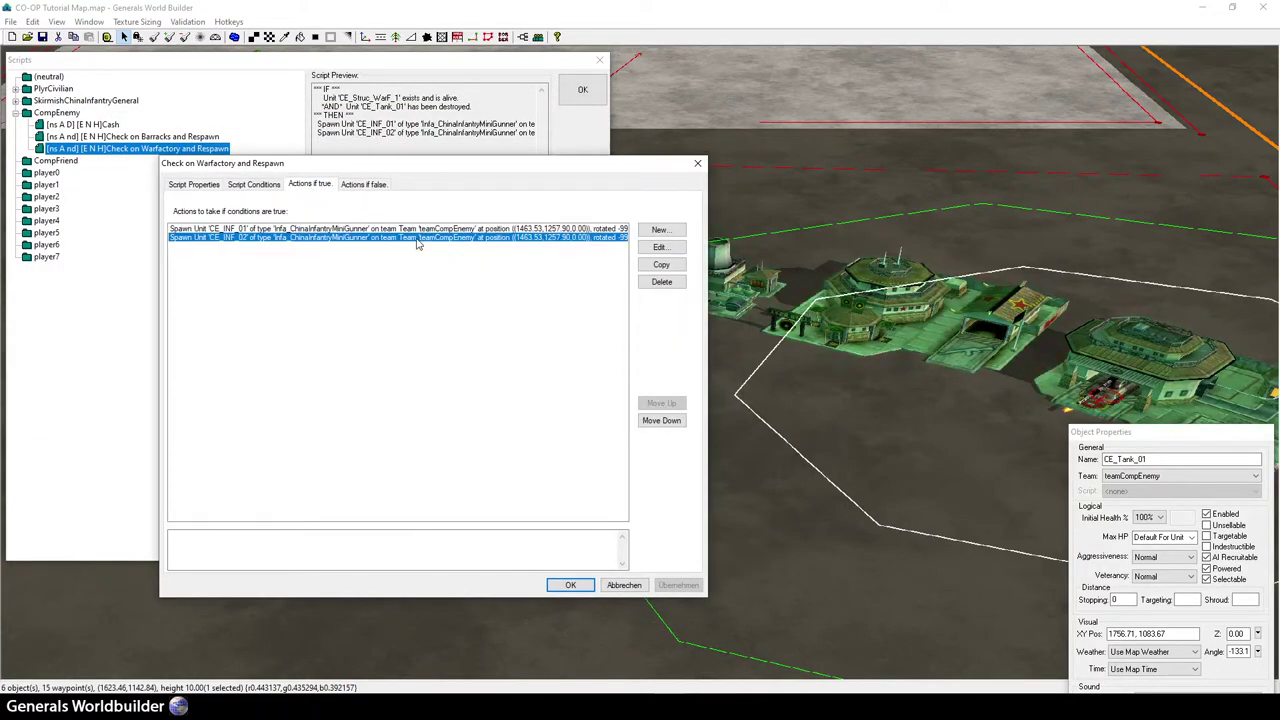
click(676, 285)
- Set the rotation of the remaining CE_INF_01 spawn action in the war factory script to -133.1 degrees
double_click(521, 229)
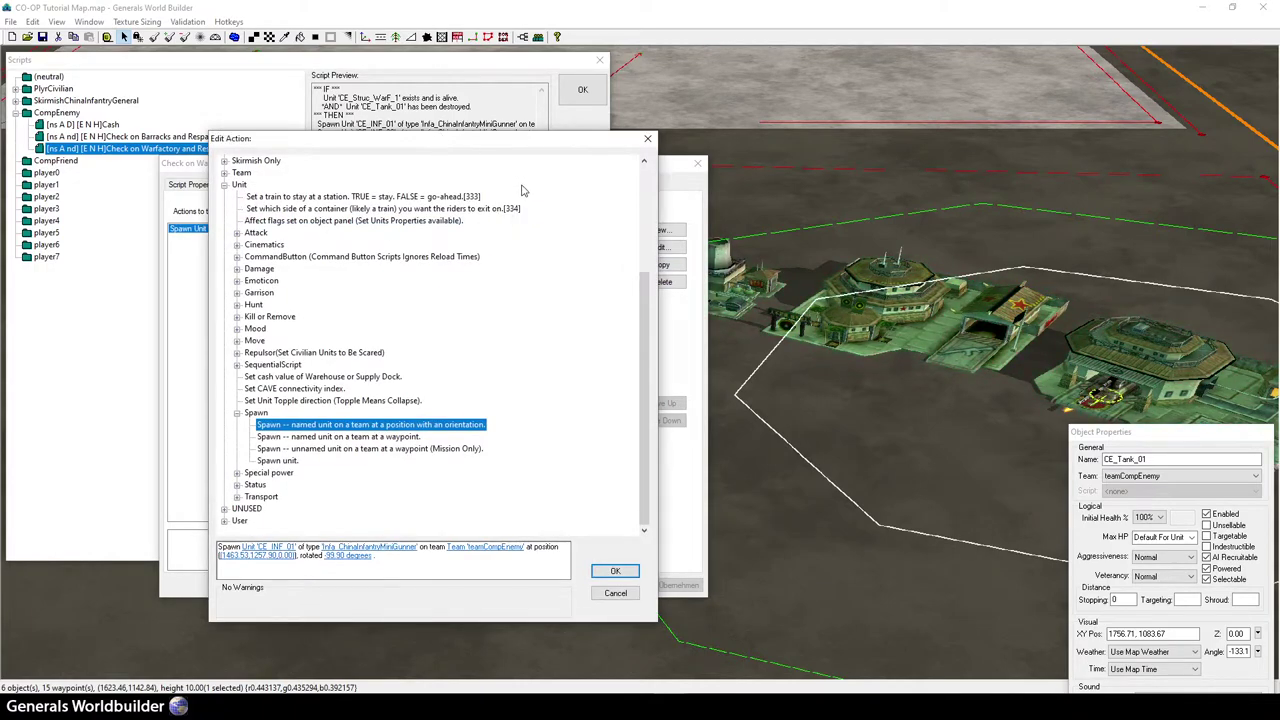
drag(479, 143, 597, 251)
click(466, 664)
click(406, 665)
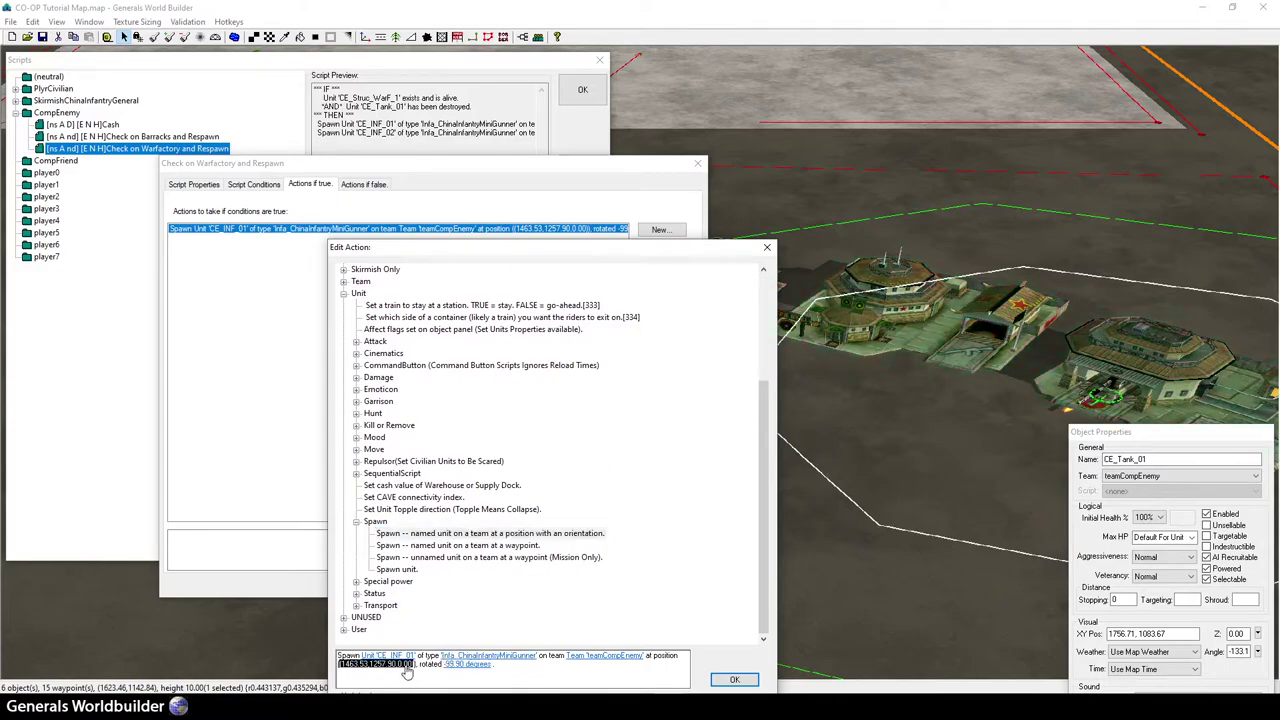
click(459, 666)
click(459, 665)
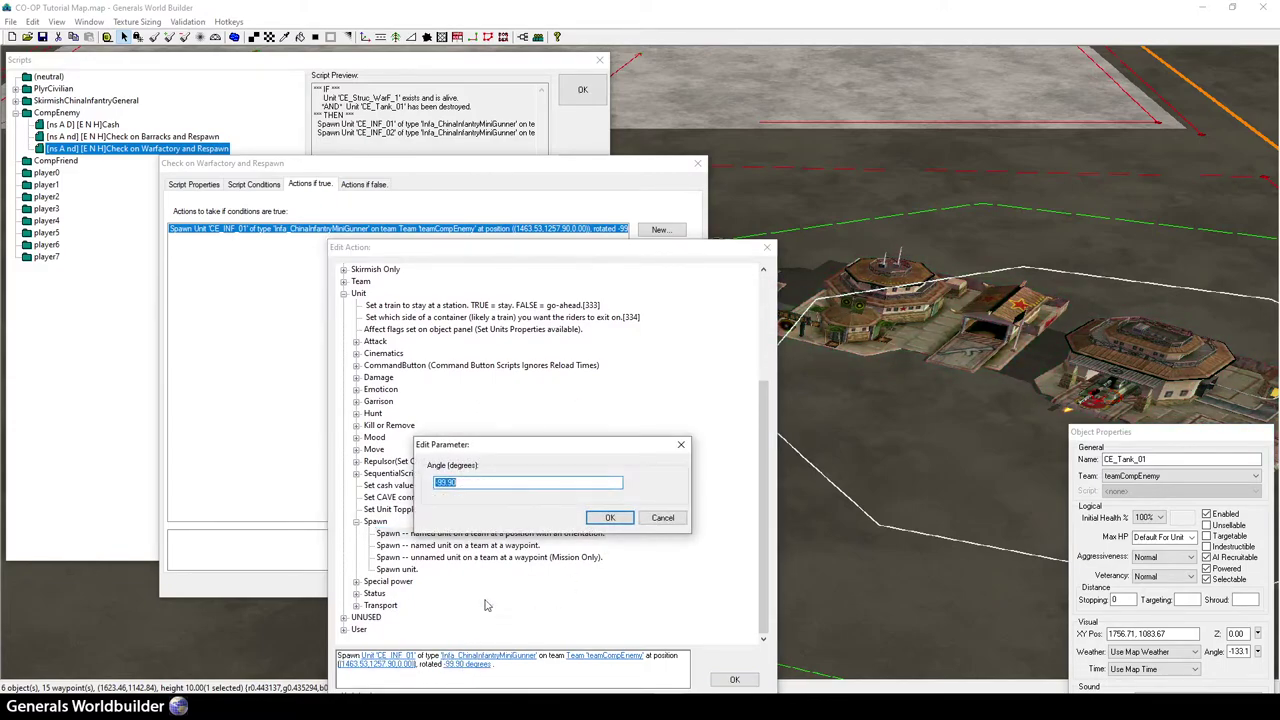
text(133.1)
click(609, 518)
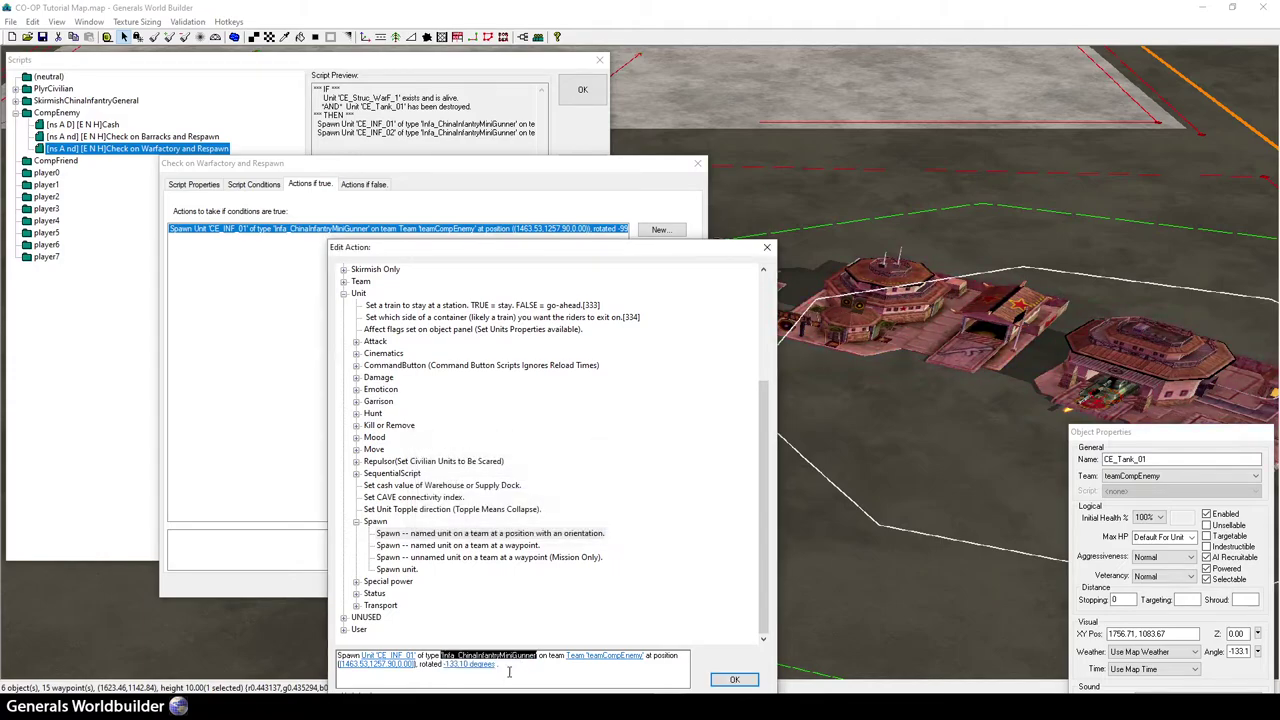
- Set the spawn action's position to X 1756.71 and Y 1083.67
click(395, 665)
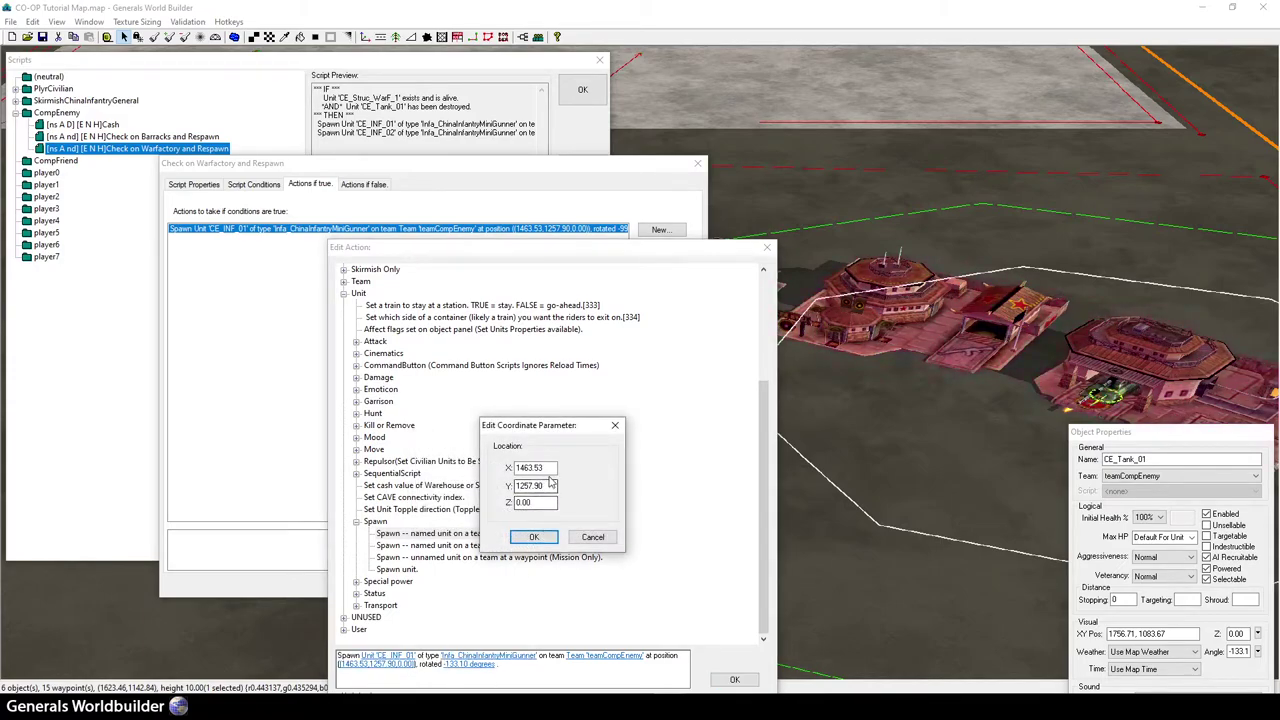
text(1756.71)
key(Tab)
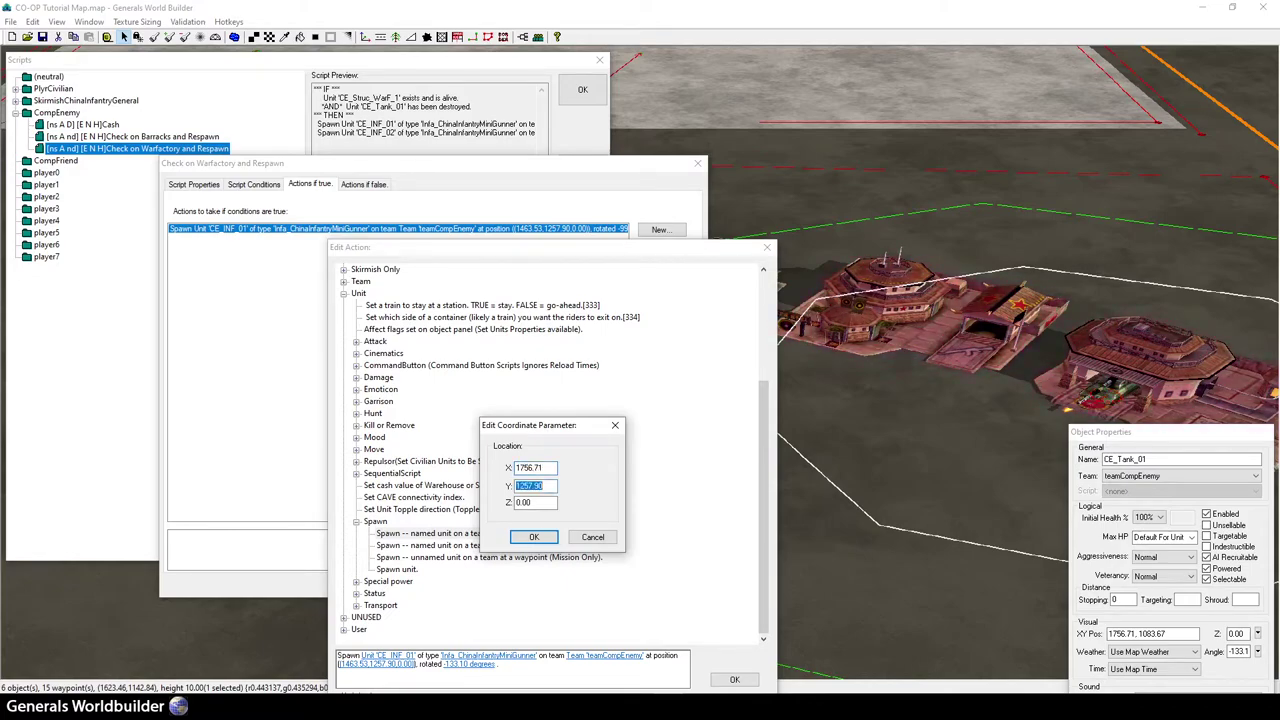
text(1)
click(534, 537)
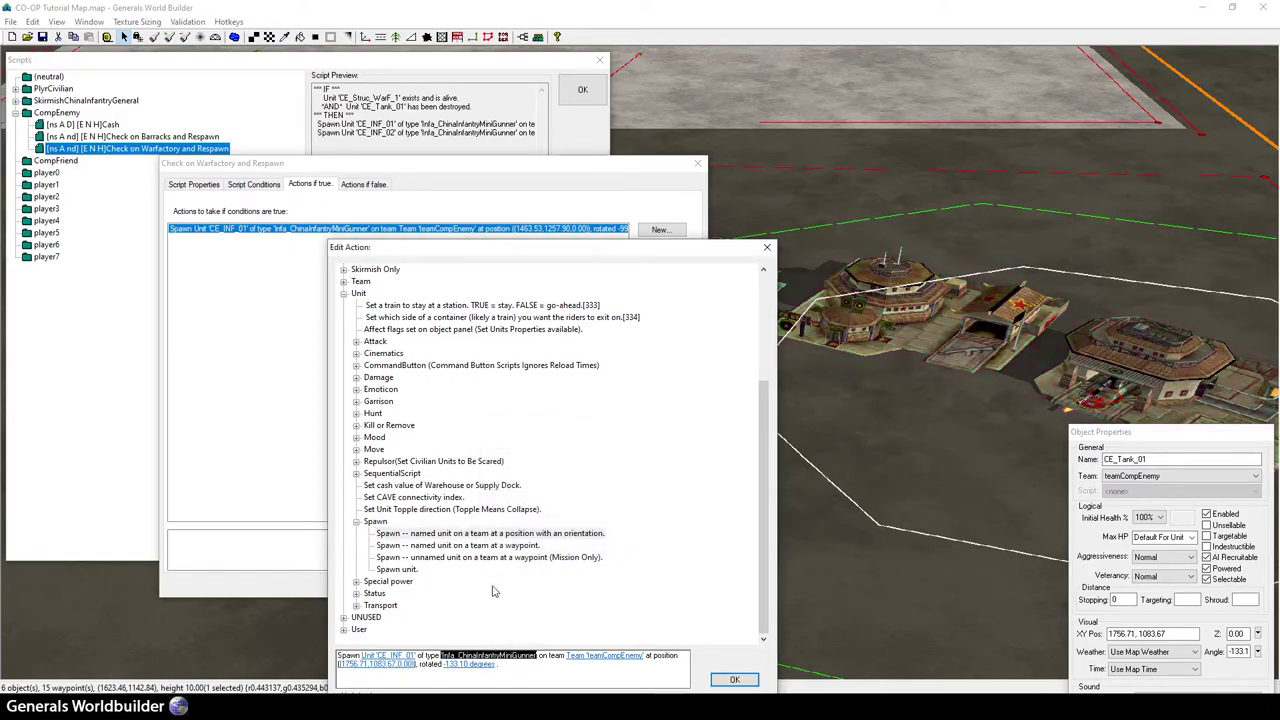
- Change the unit name in the spawn action to CE_Tank_01
click(400, 660)
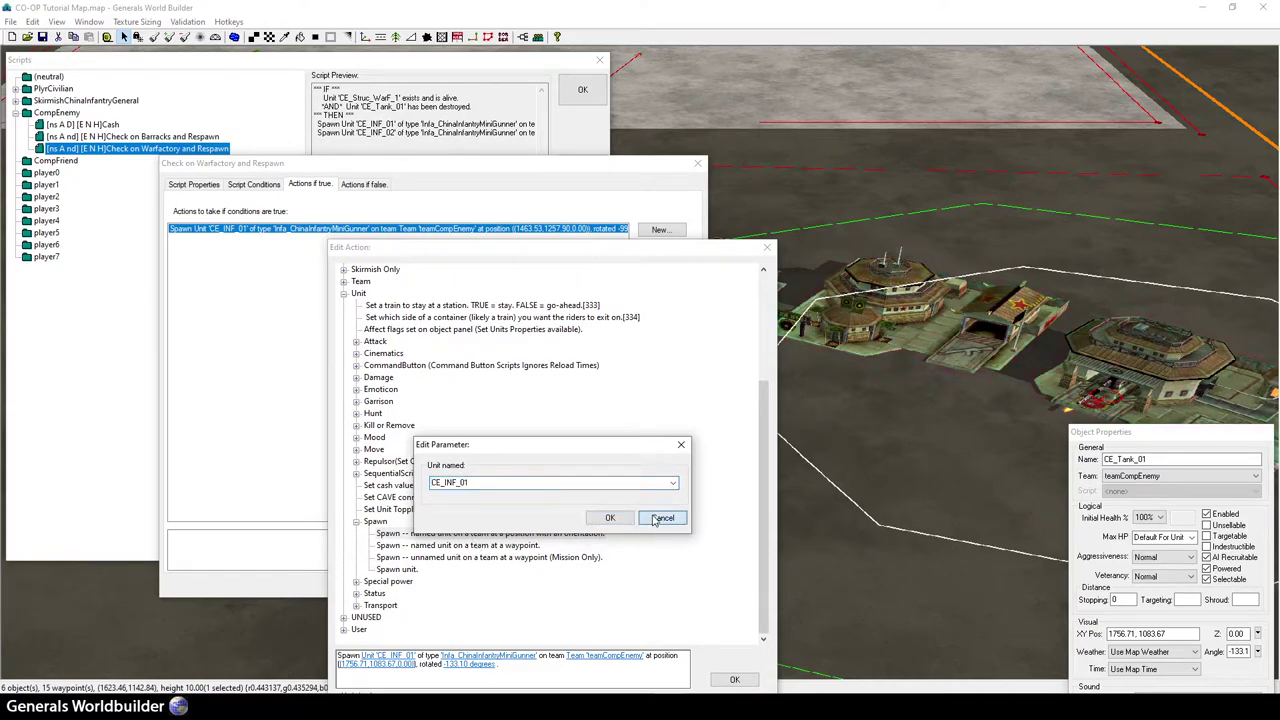
click(668, 483)
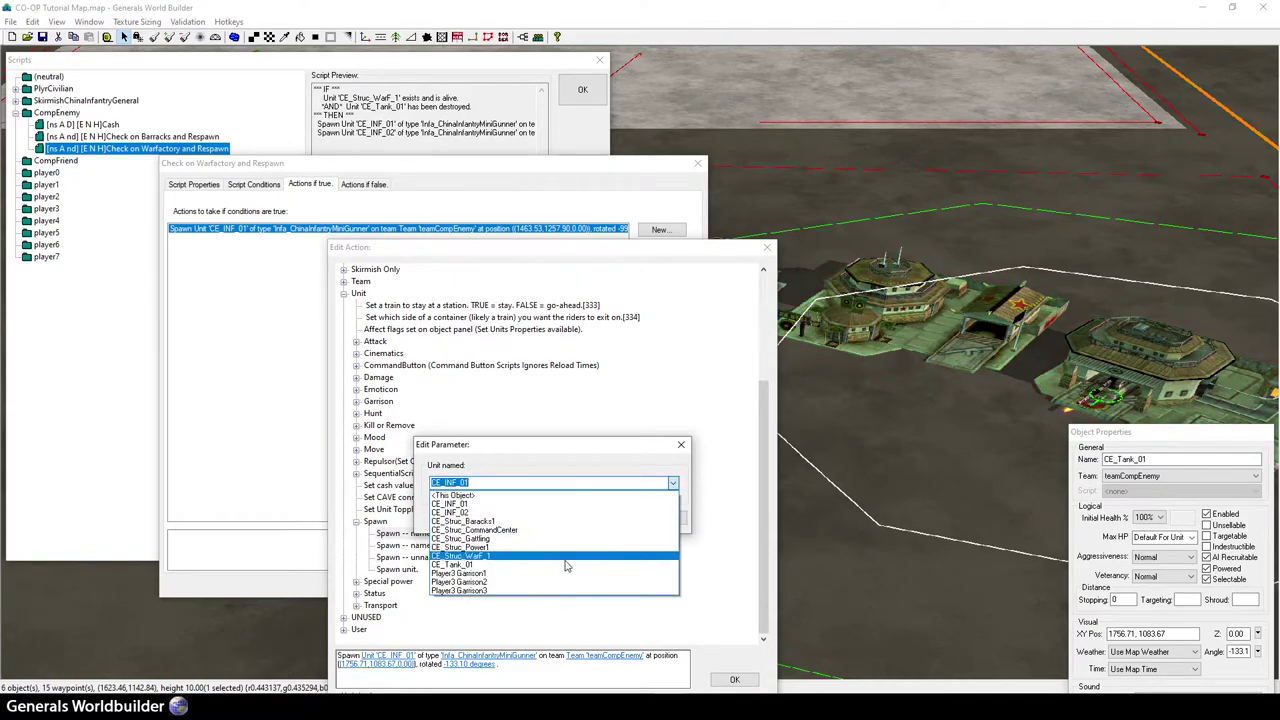
click(620, 564)
click(610, 517)
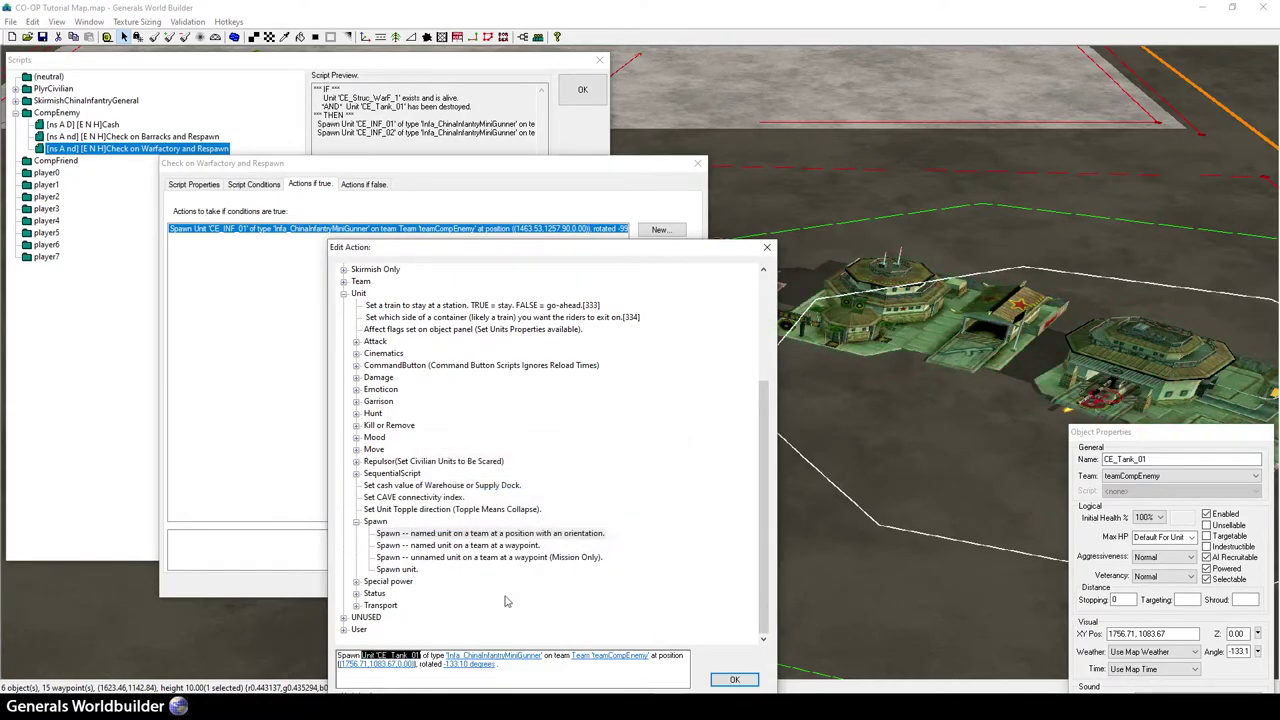
- Set the spawn action's unit type to Infa_ChinaVehicleInfernoCannon and save the Check on Warfactory and Respawn script
click(492, 656)
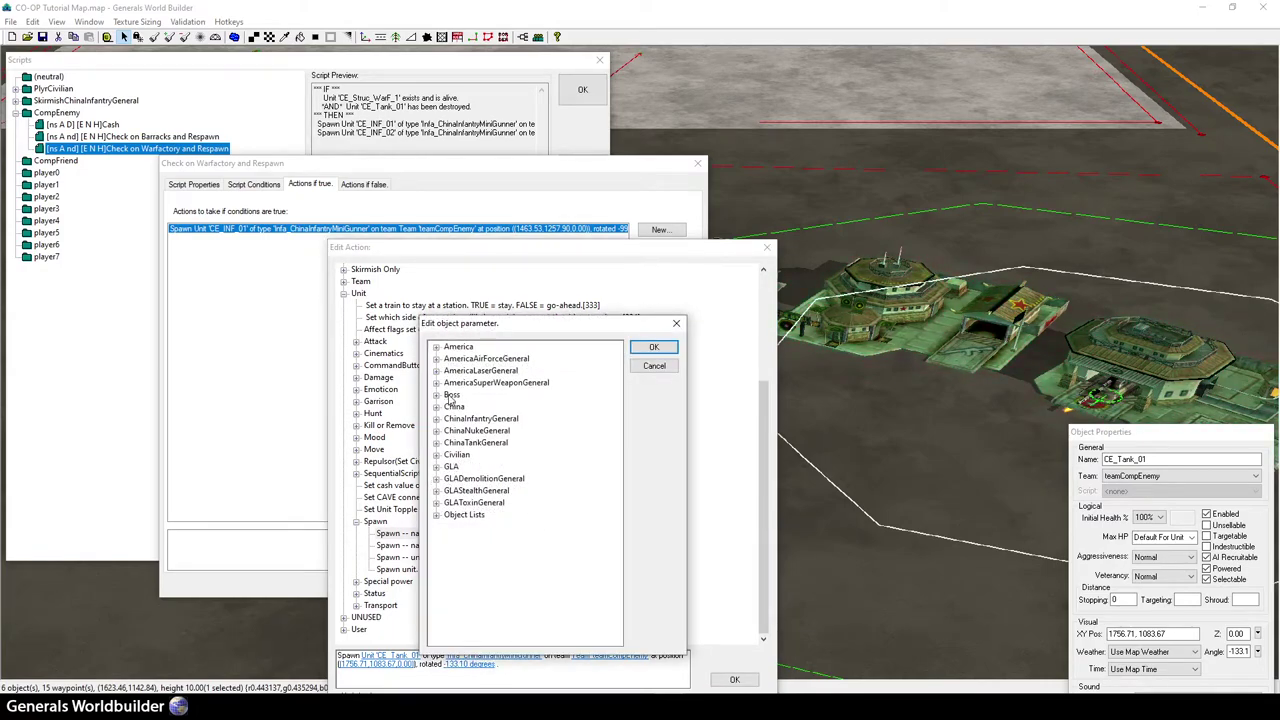
click(436, 419)
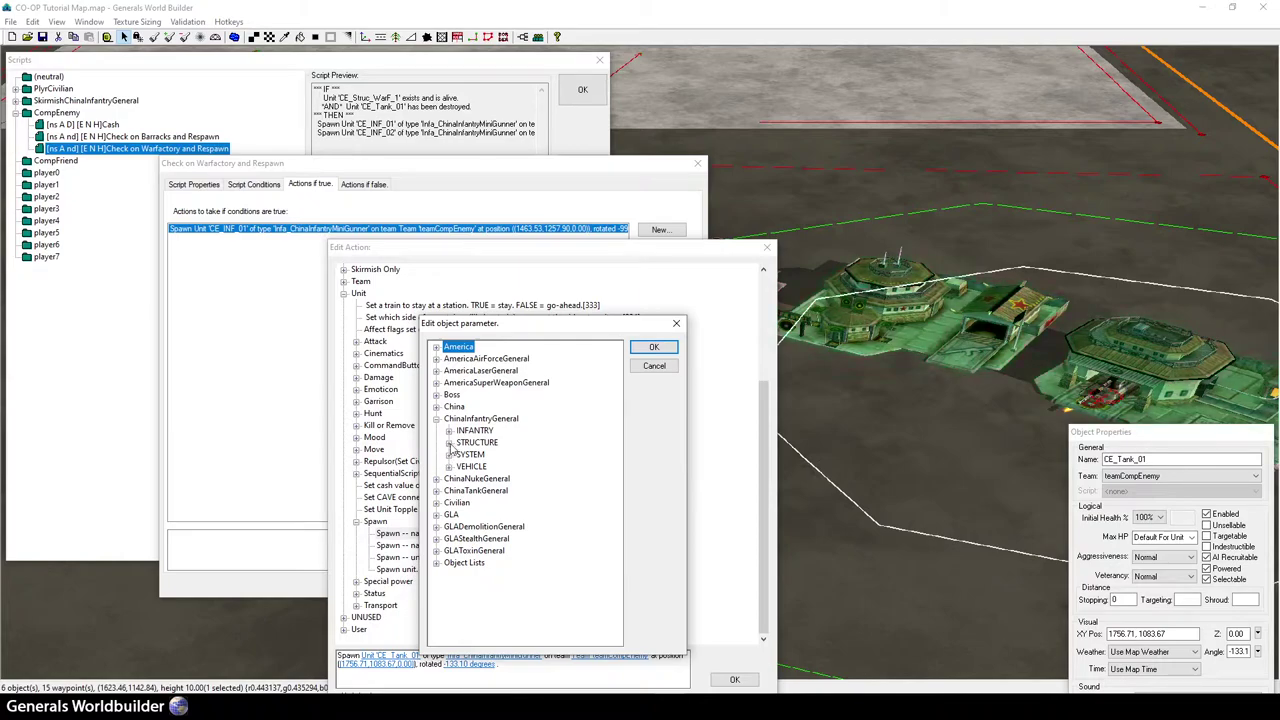
click(449, 466)
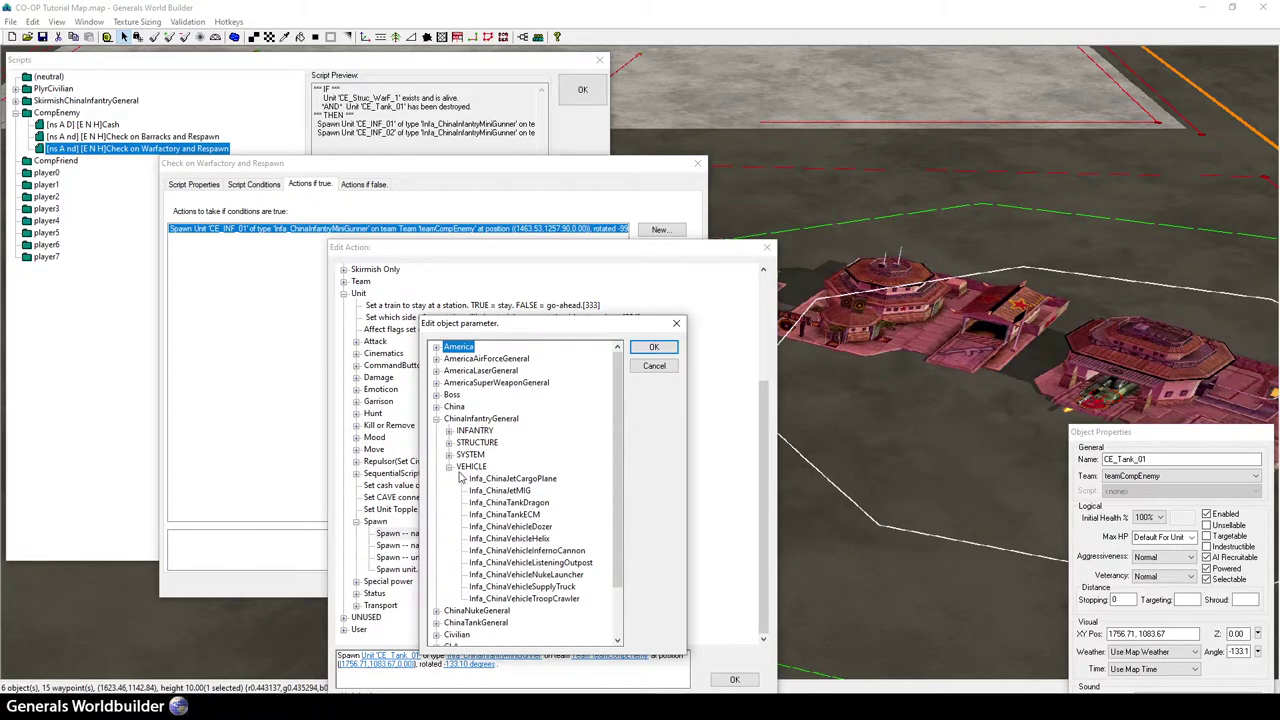
click(530, 551)
click(653, 347)
click(734, 679)
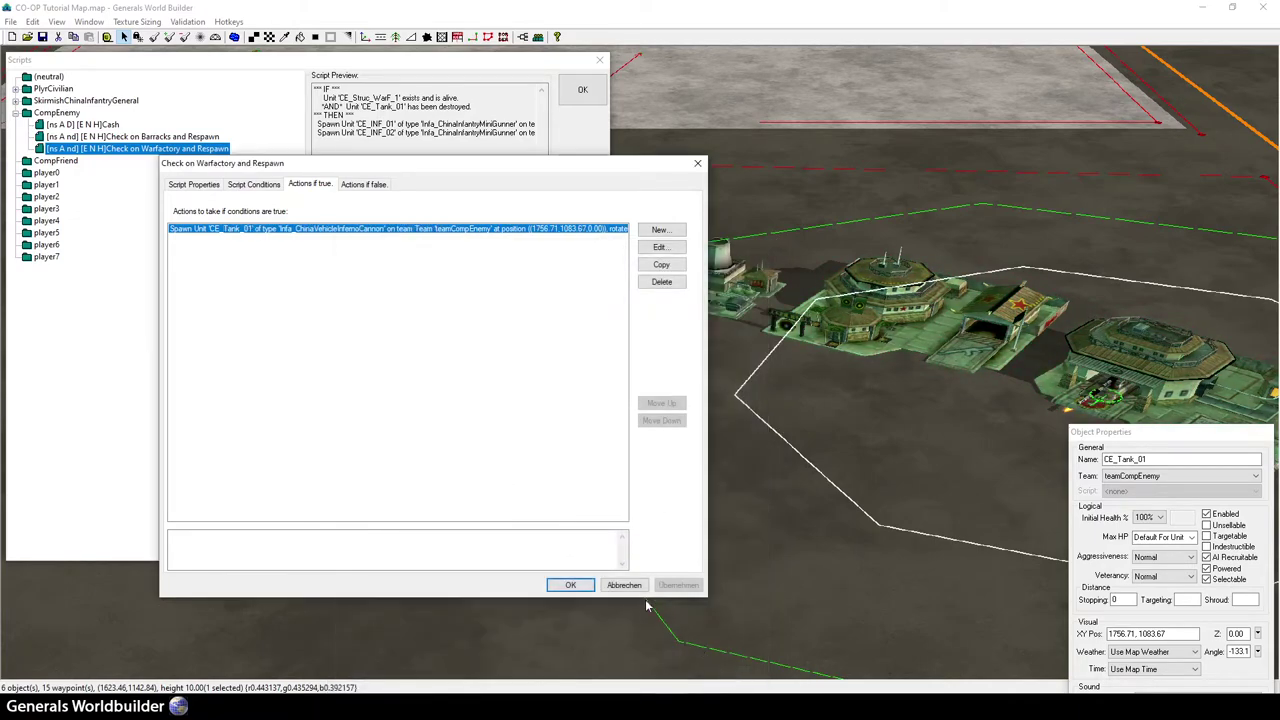
click(570, 586)
double_click(206, 152)
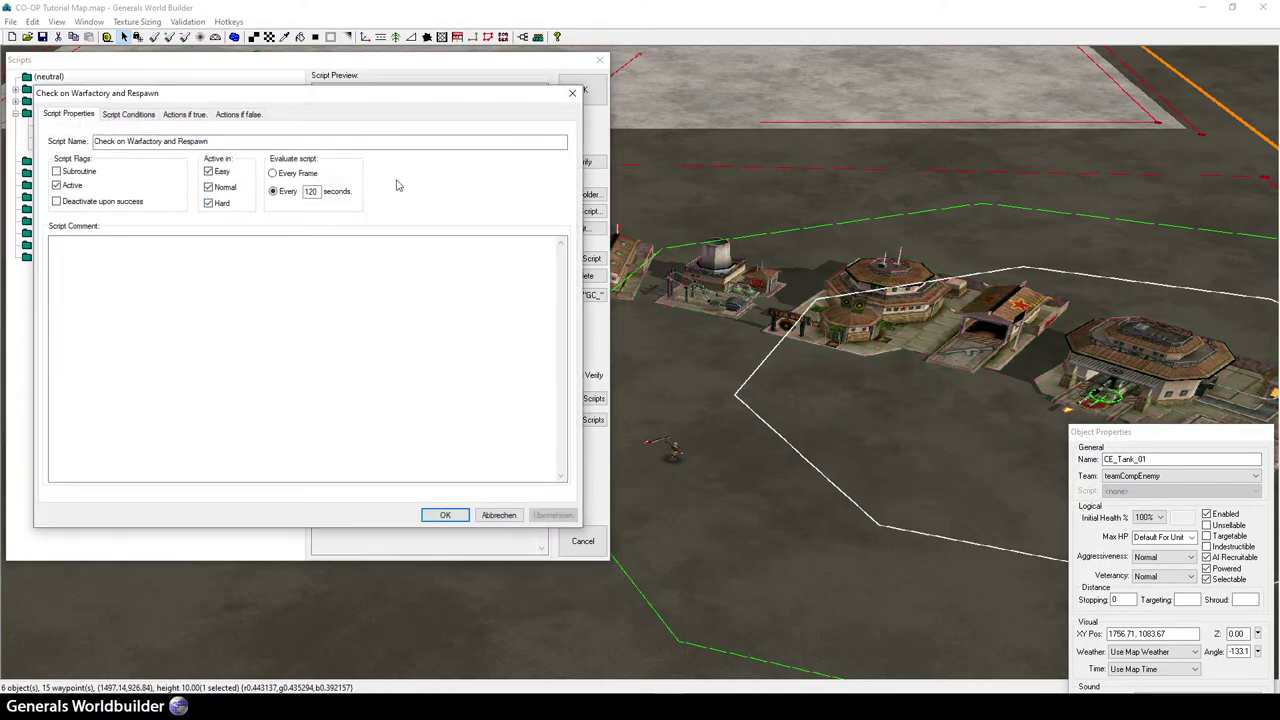
click(446, 513)
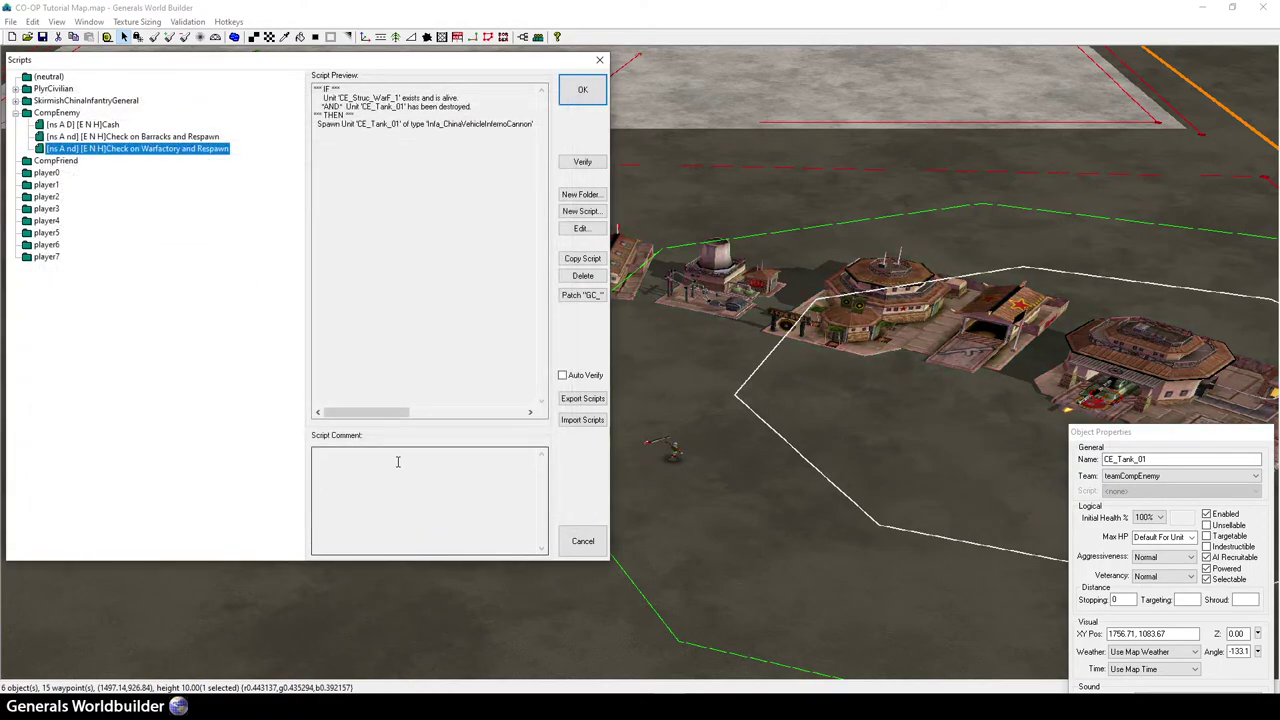
- Create a new script with the name prefix CE_SUB_, flagged as an active subroutine that does not deactivate upon success
click(590, 213)
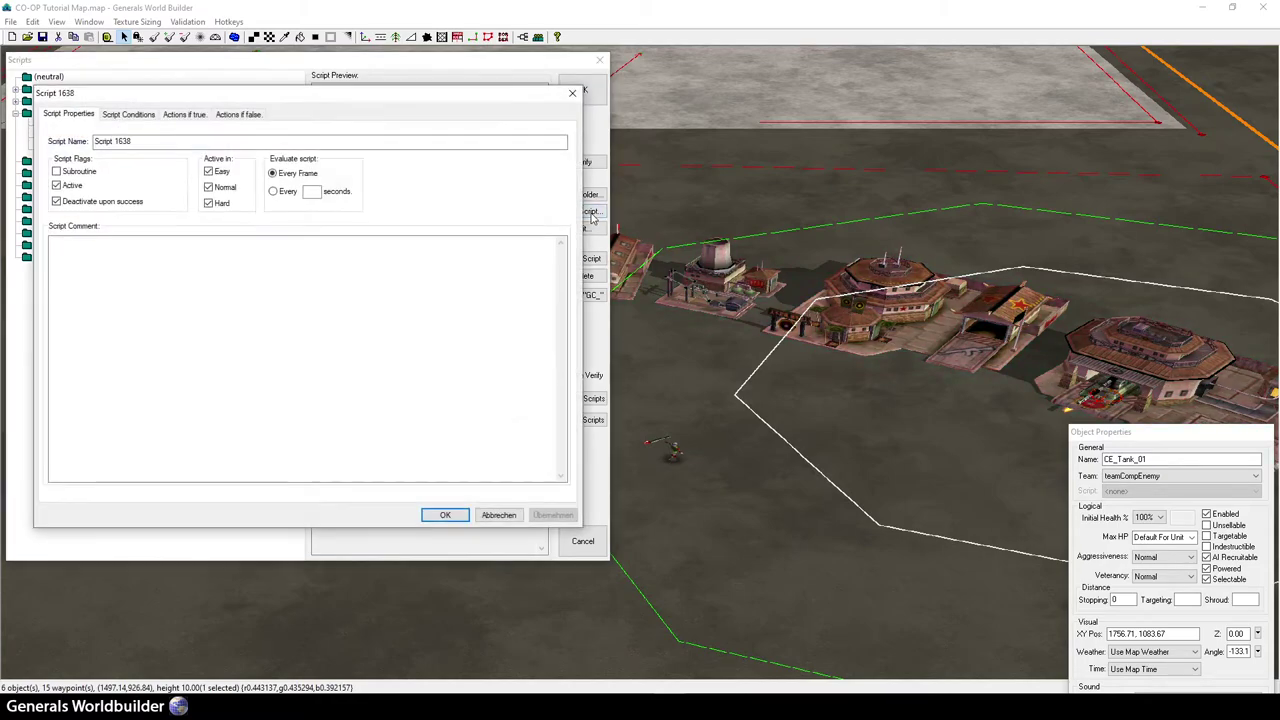
click(155, 142)
drag(155, 142, 92, 142)
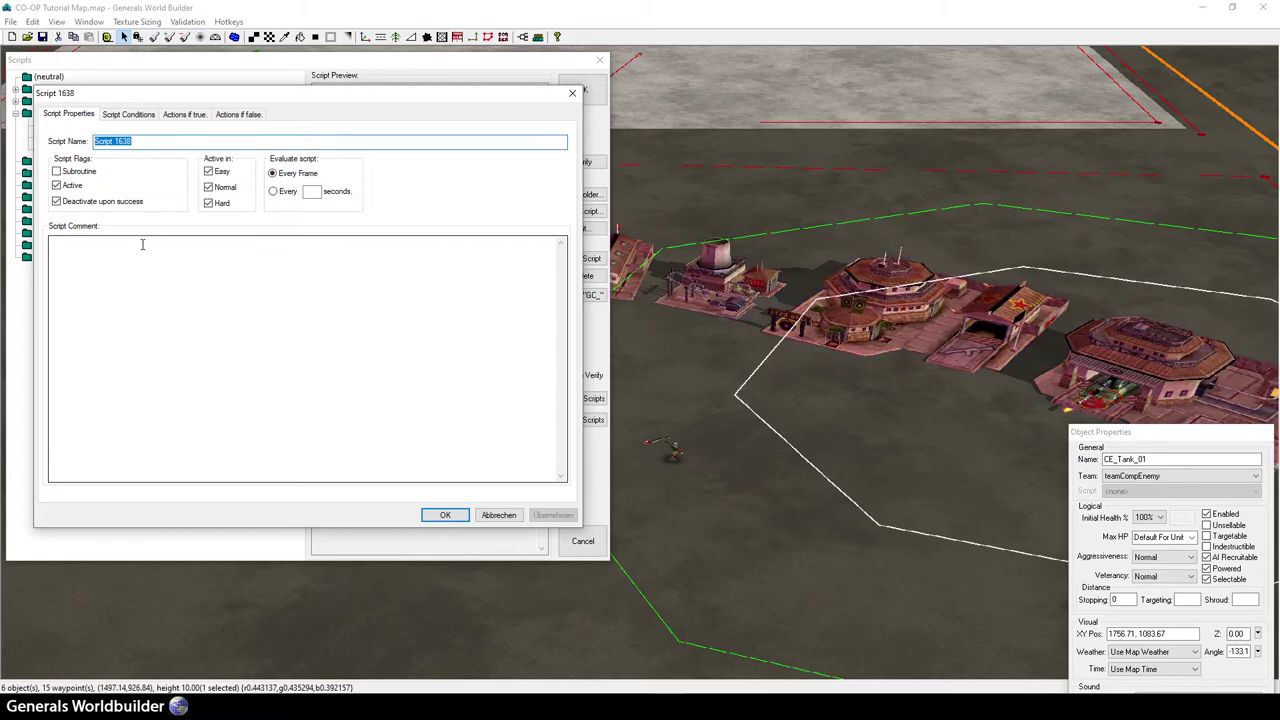
text(SUB_)
key(Home)
text(CE_)
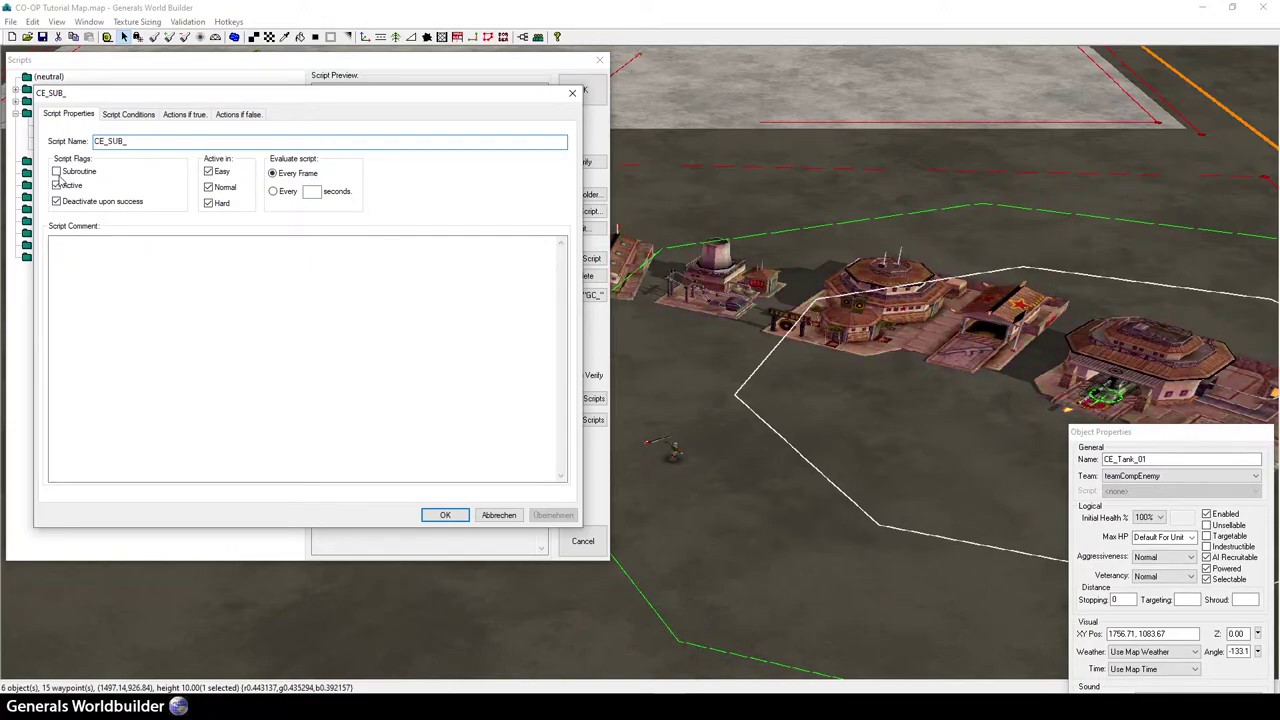
click(68, 204)
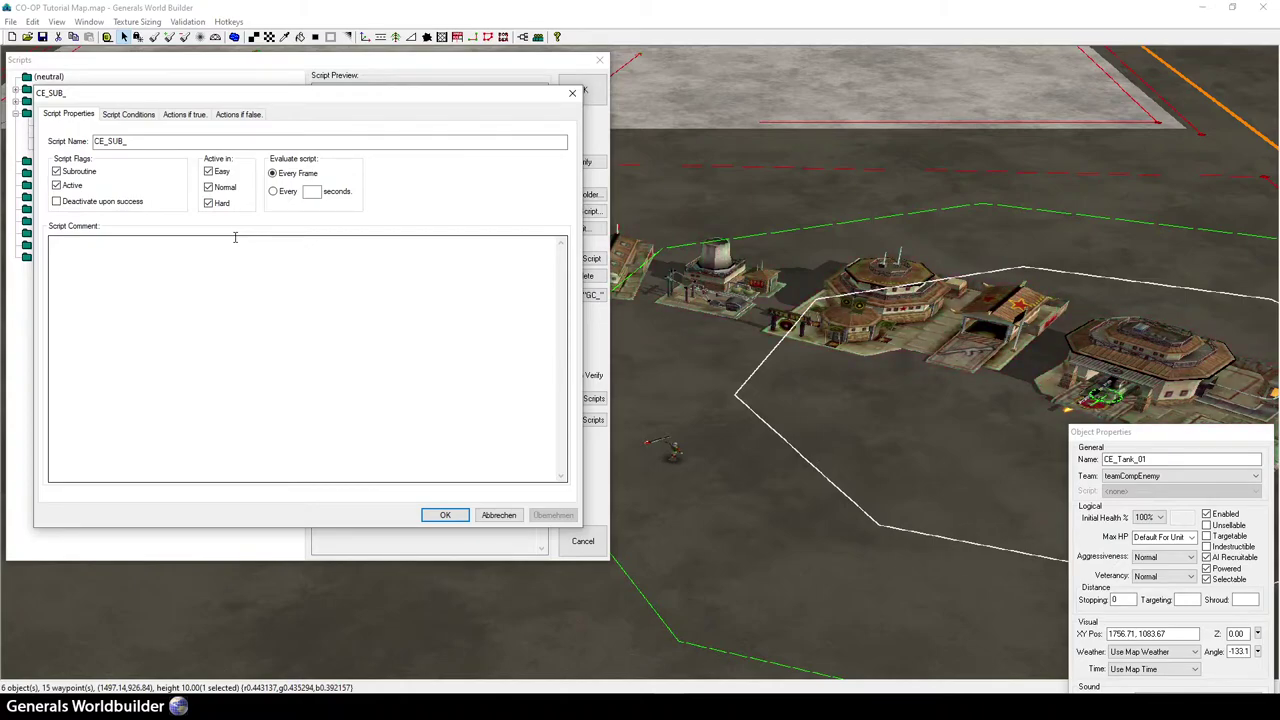
- Complete the new subroutine's name as CE_SUB_Mines_on_buildings
click(168, 145)
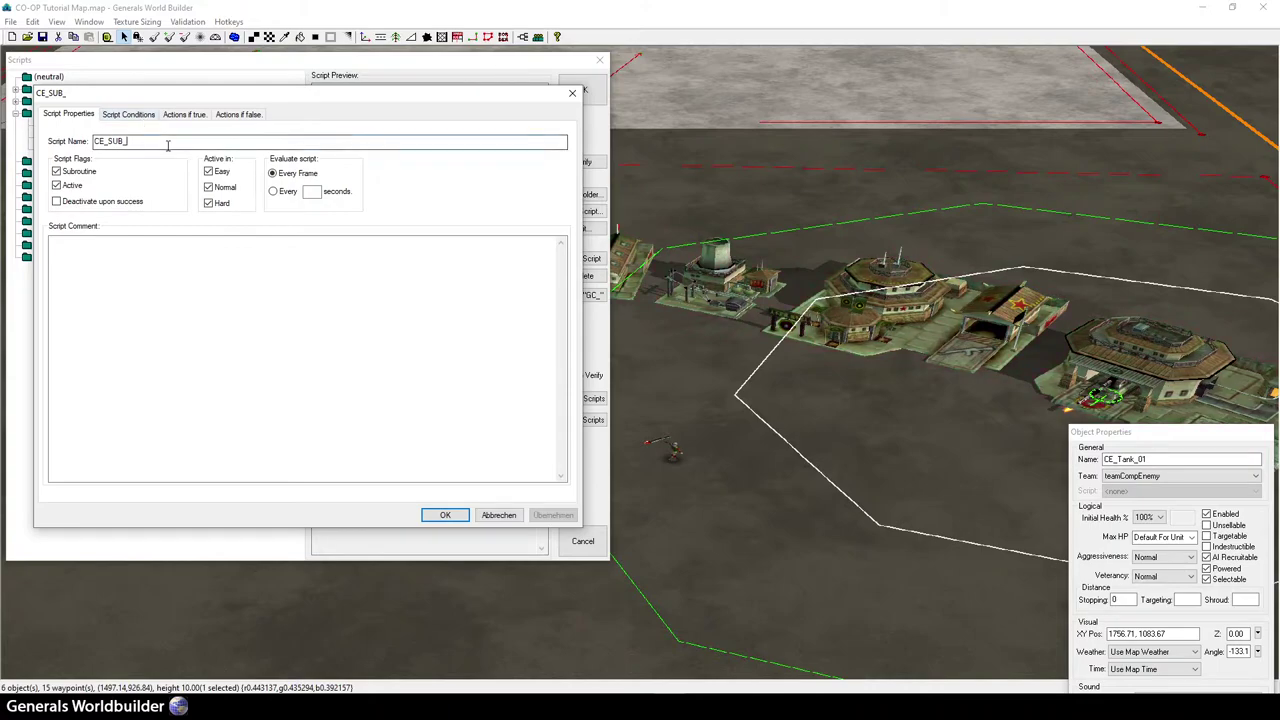
text(Mines)
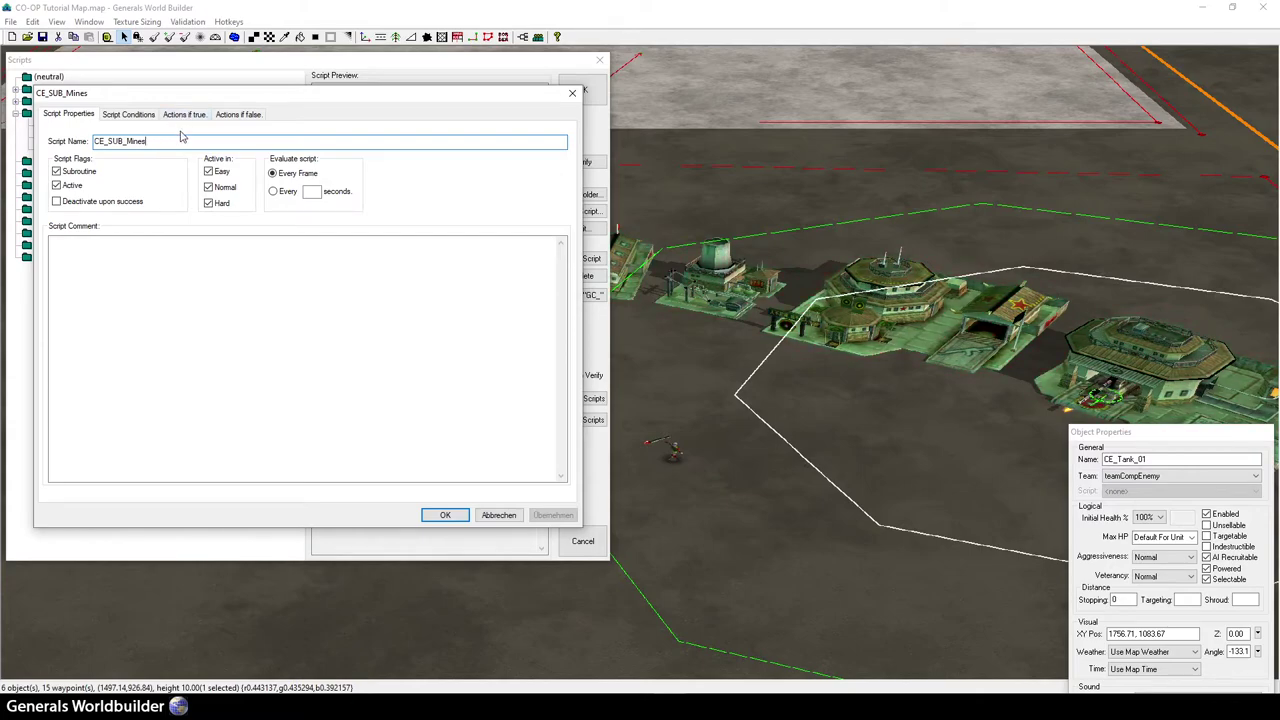
text(_on_buildings)
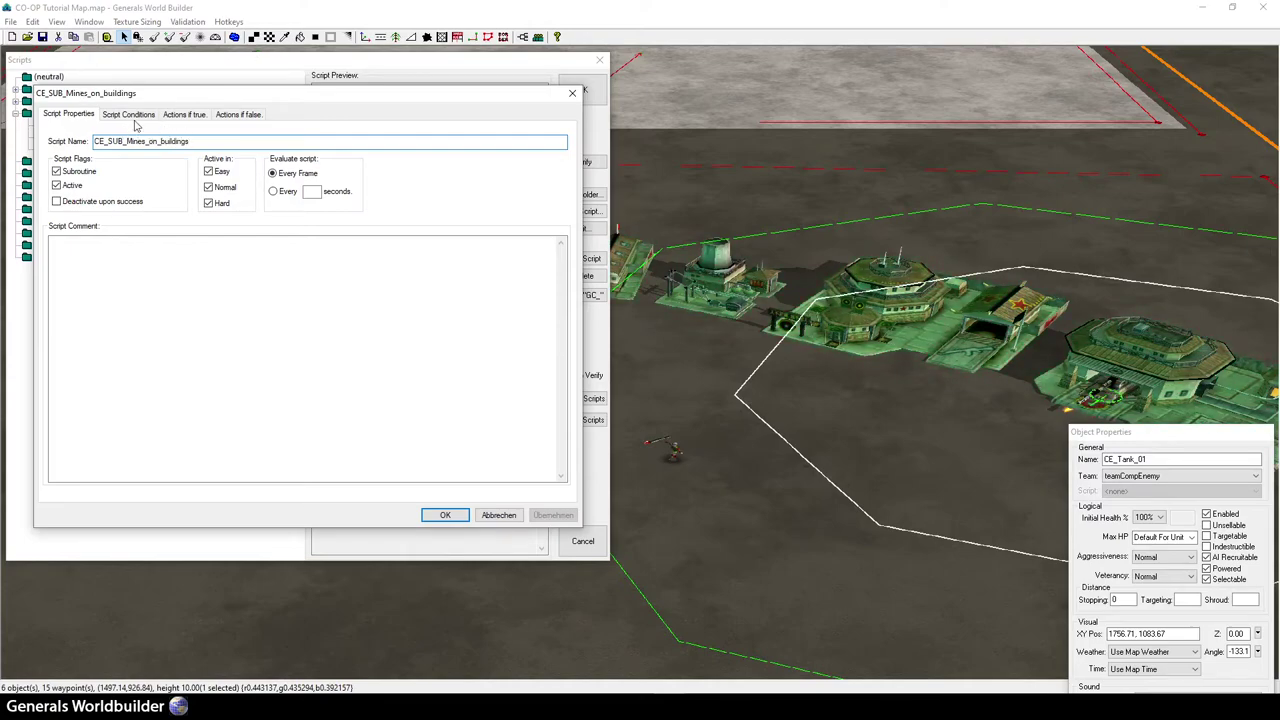
- Change the subroutine's True condition to the unit condition "Unit exists and is alive"
click(128, 114)
double_click(87, 169)
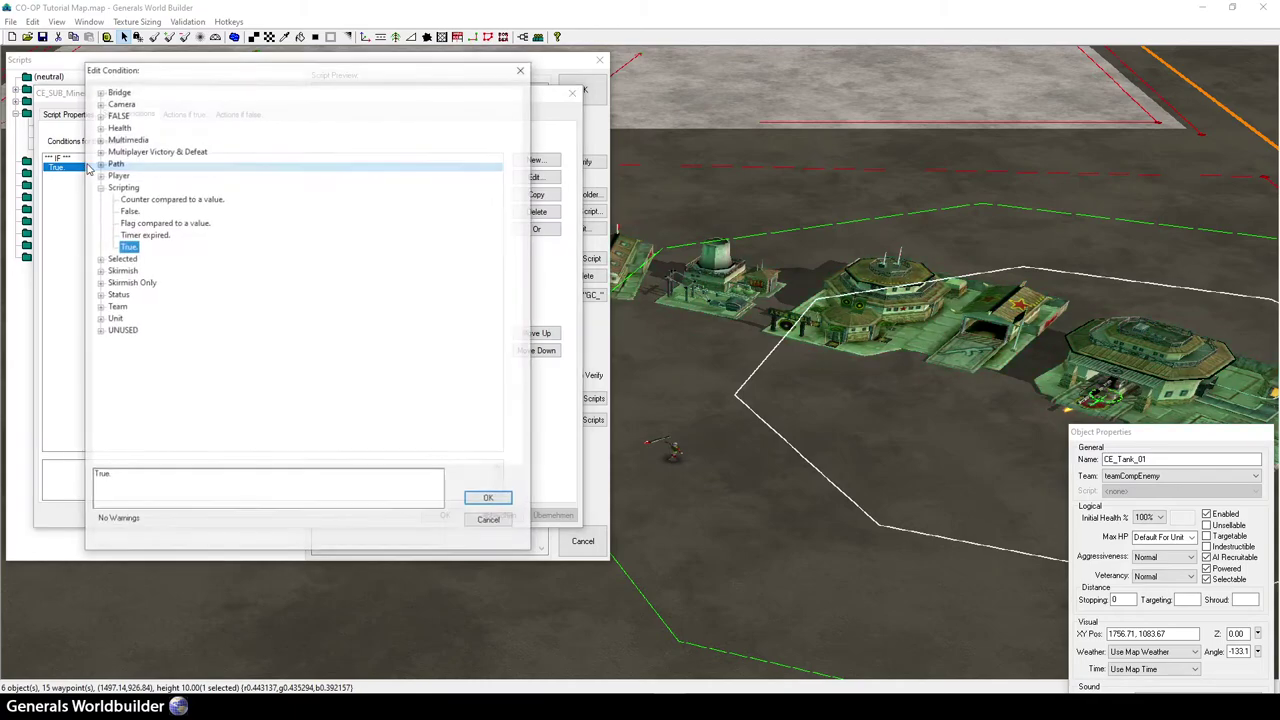
click(99, 188)
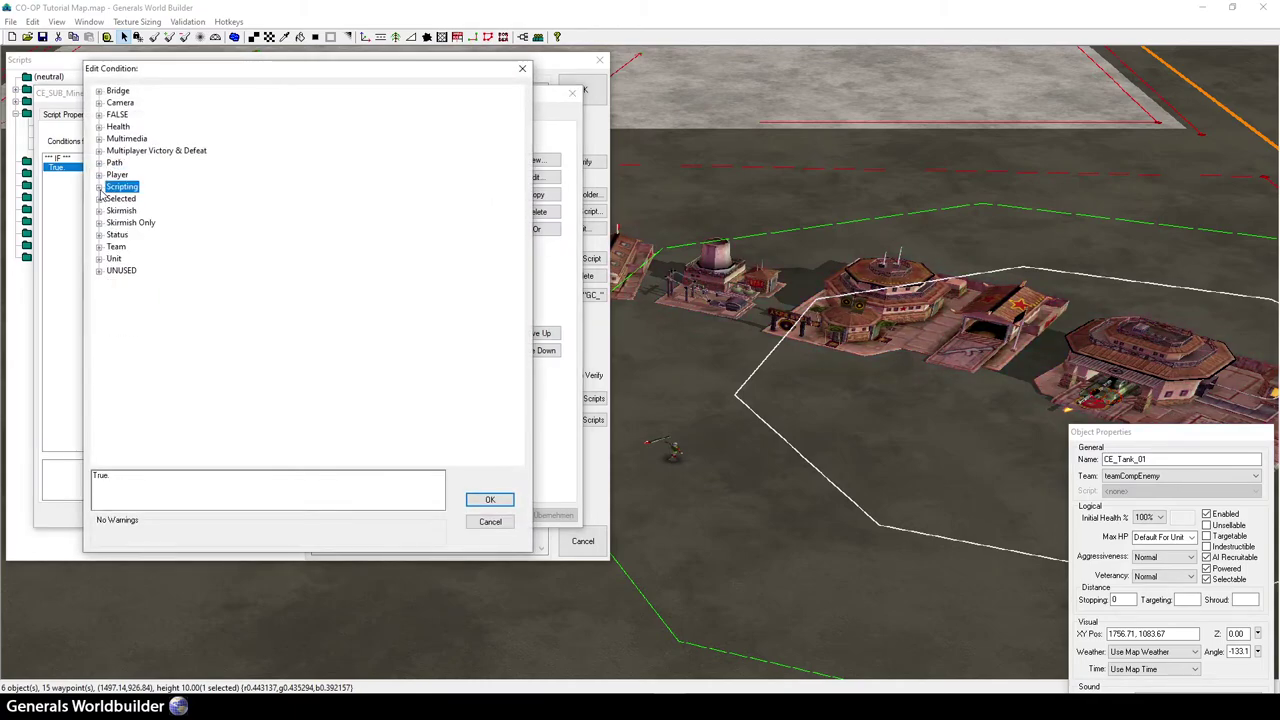
click(99, 258)
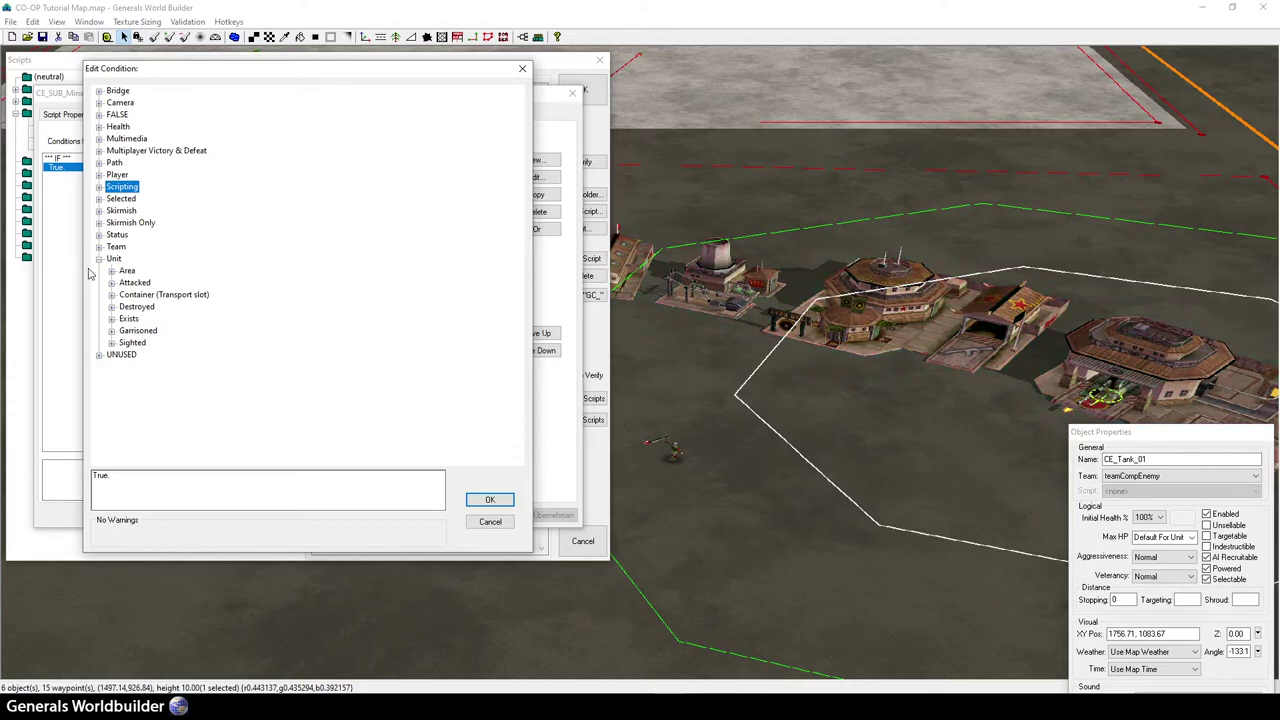
click(99, 175)
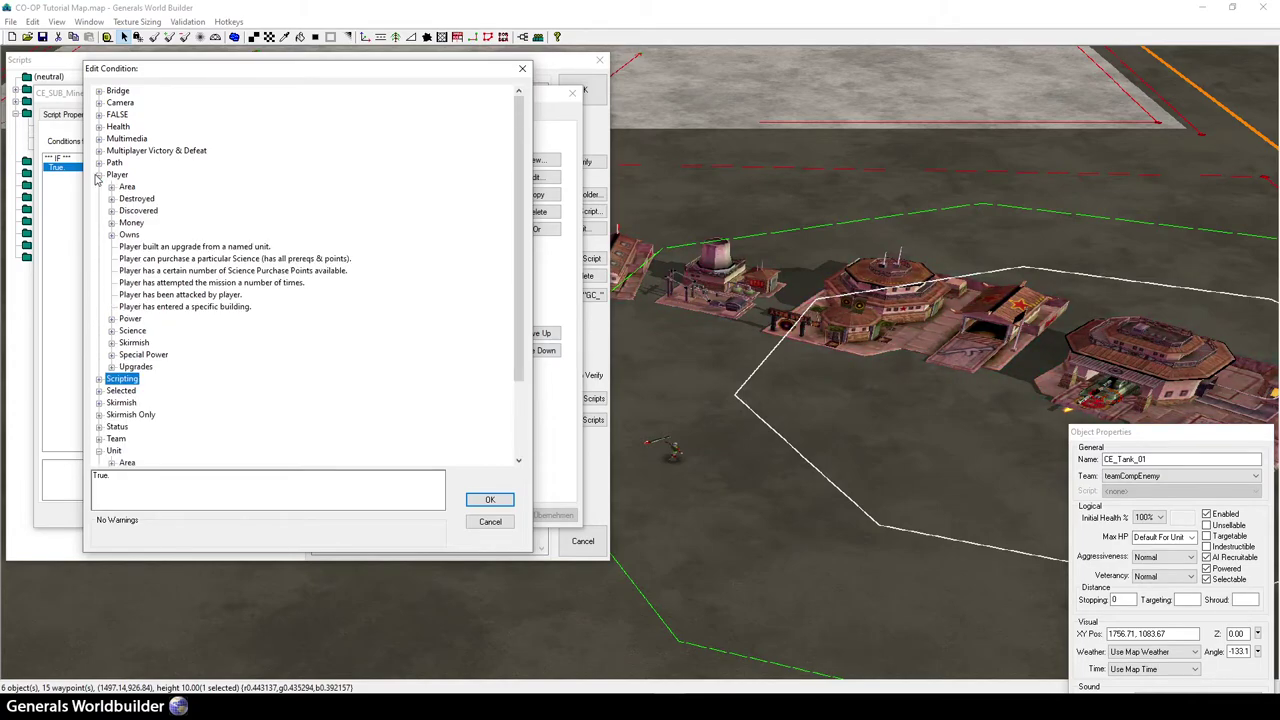
click(99, 175)
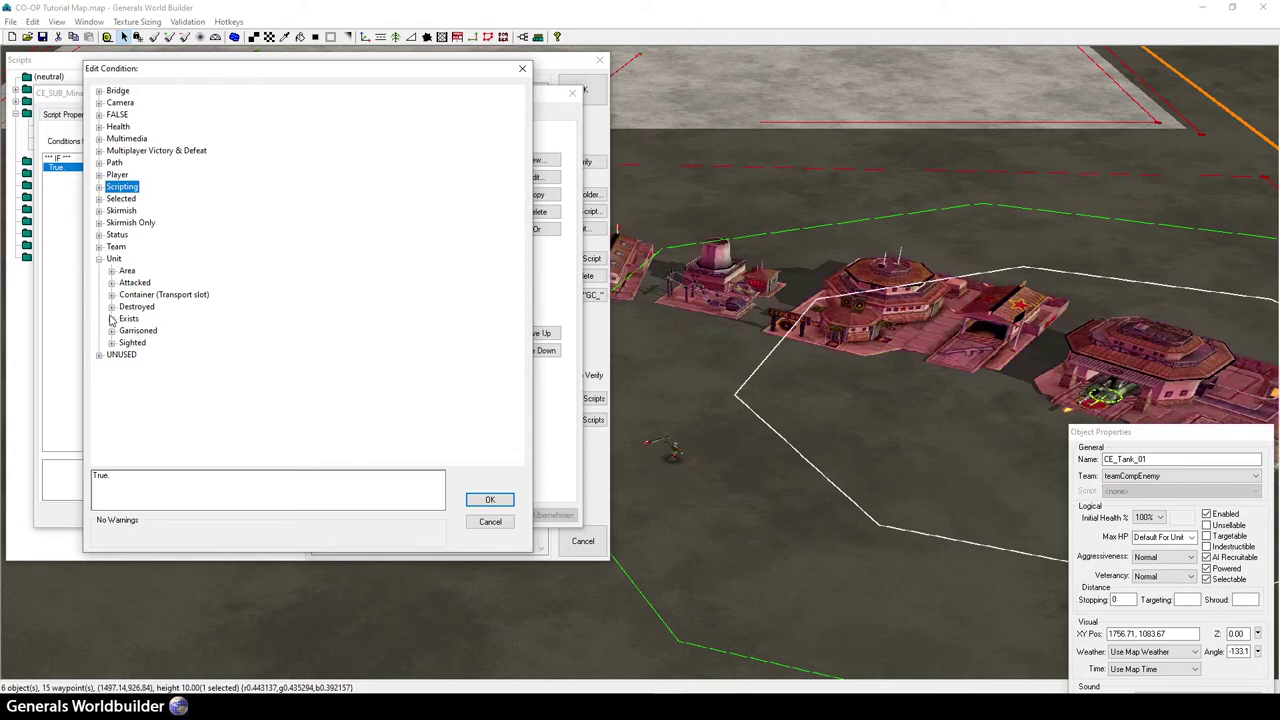
click(111, 318)
click(175, 334)
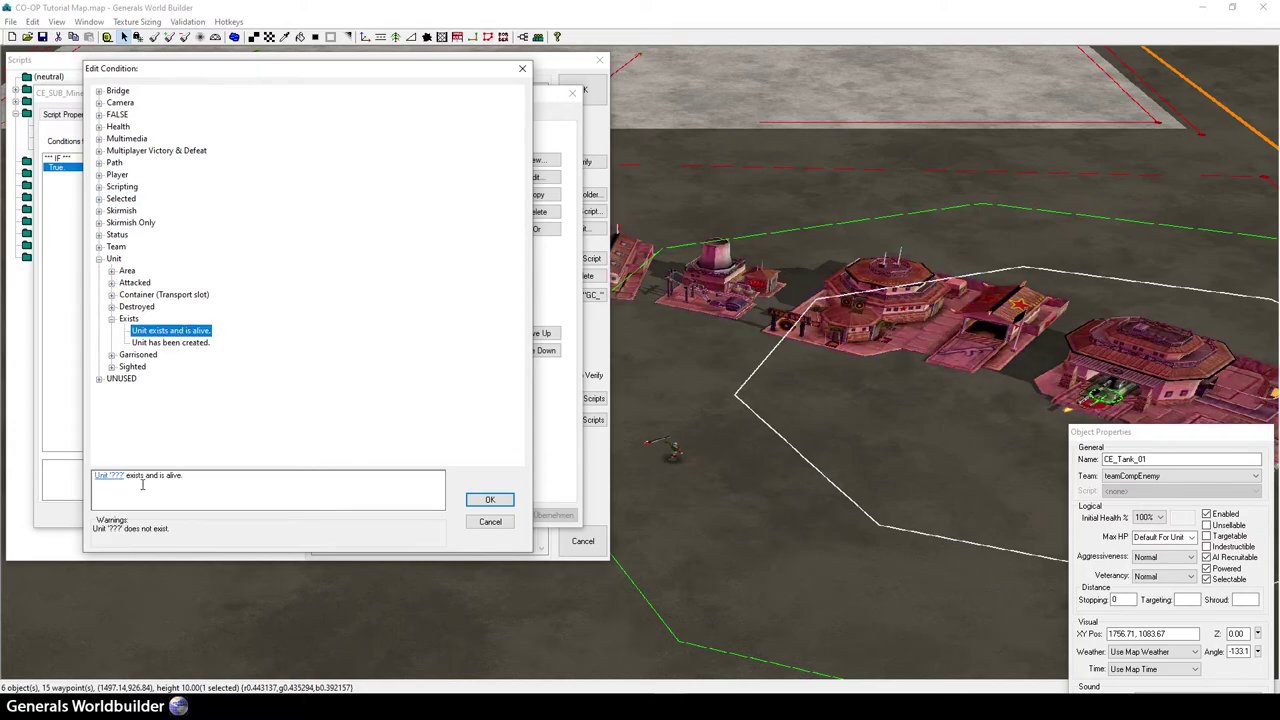
- Set the unit checked by the condition to CE_Struc_Gattling and save the condition
click(110, 478)
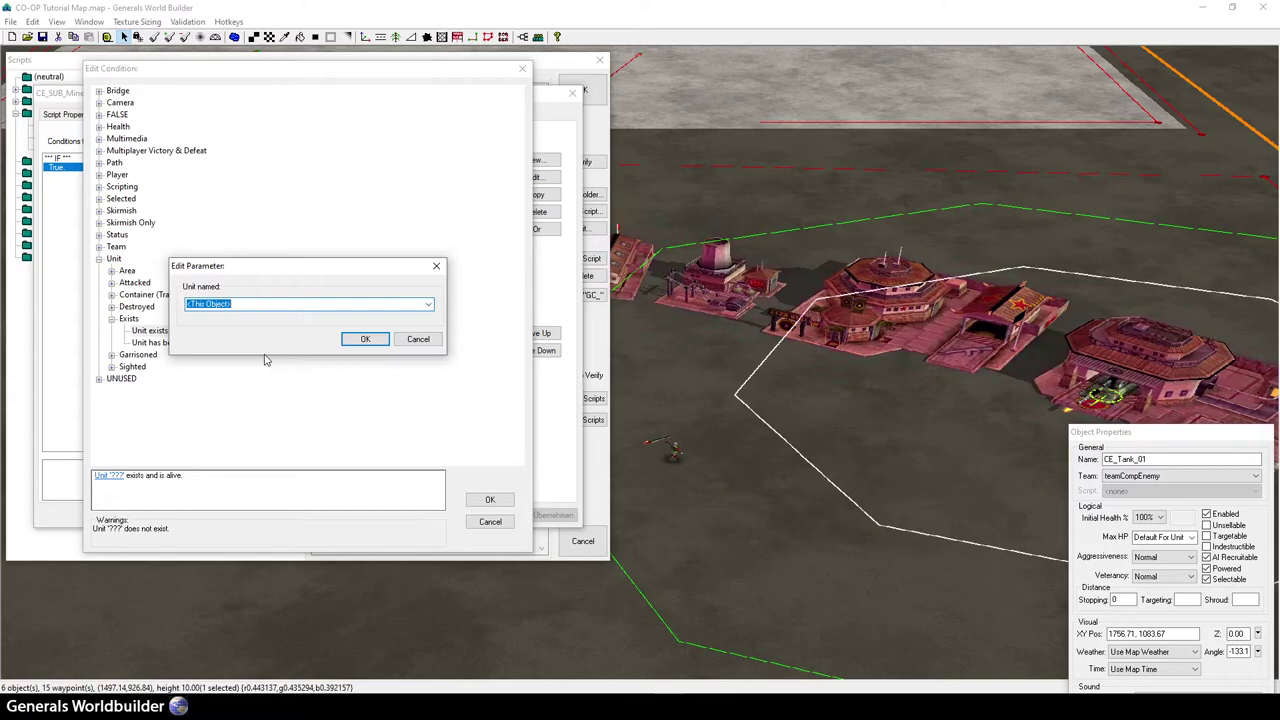
text(ce)
click(428, 304)
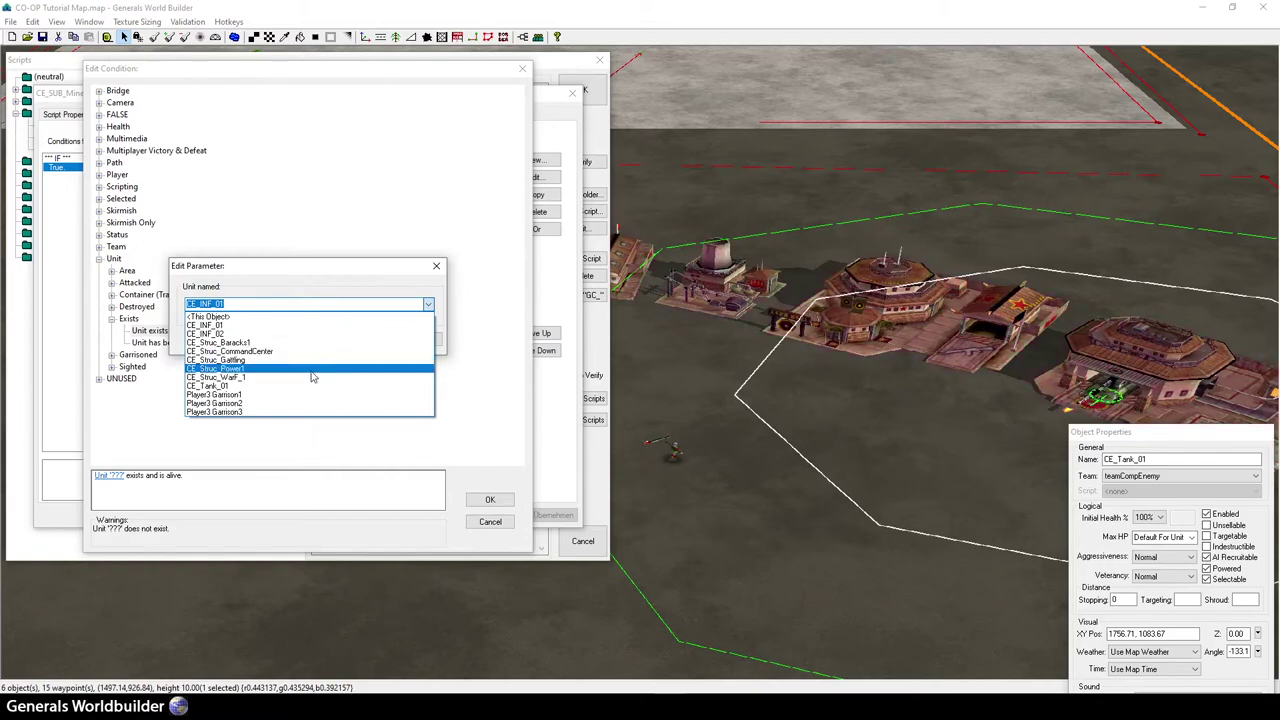
click(244, 361)
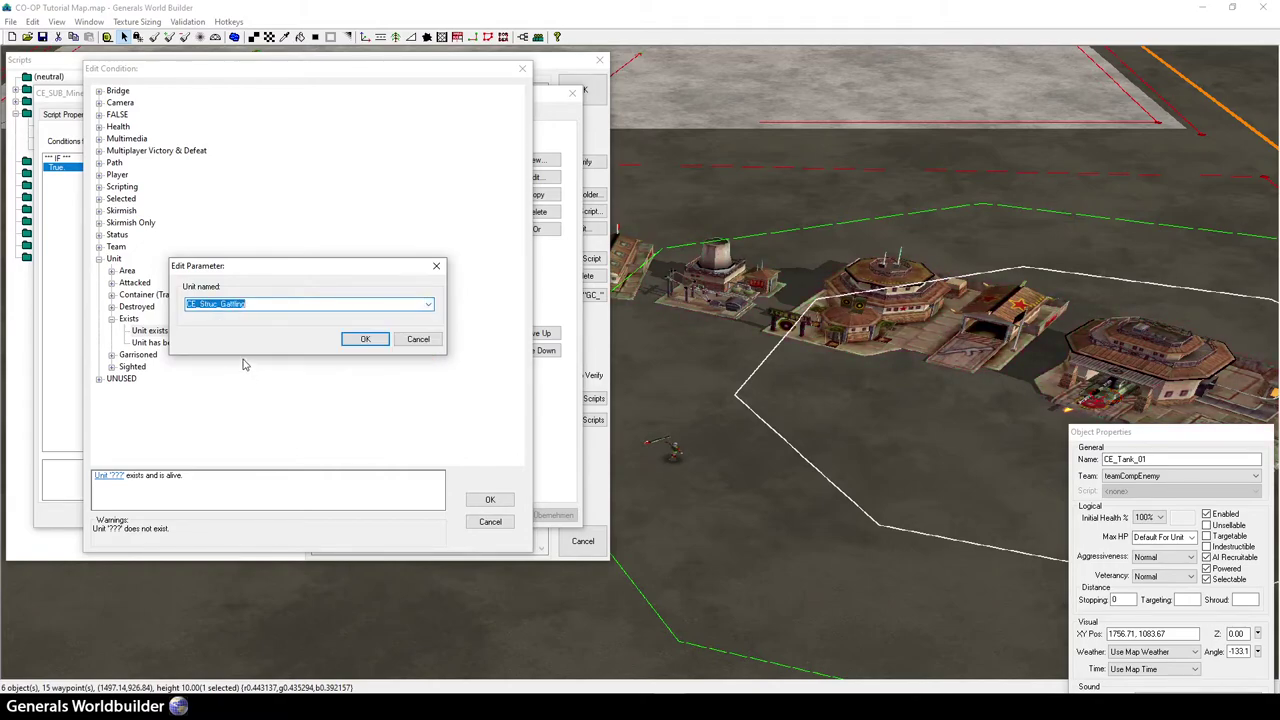
click(367, 340)
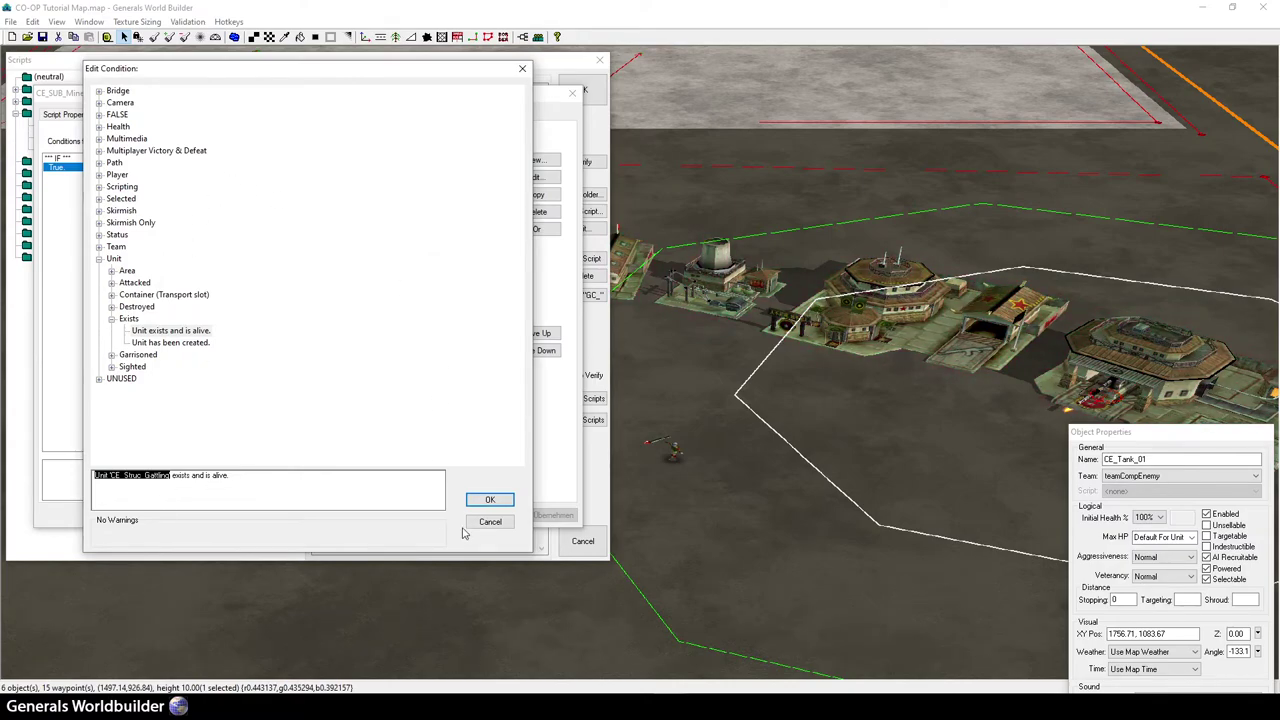
click(490, 499)
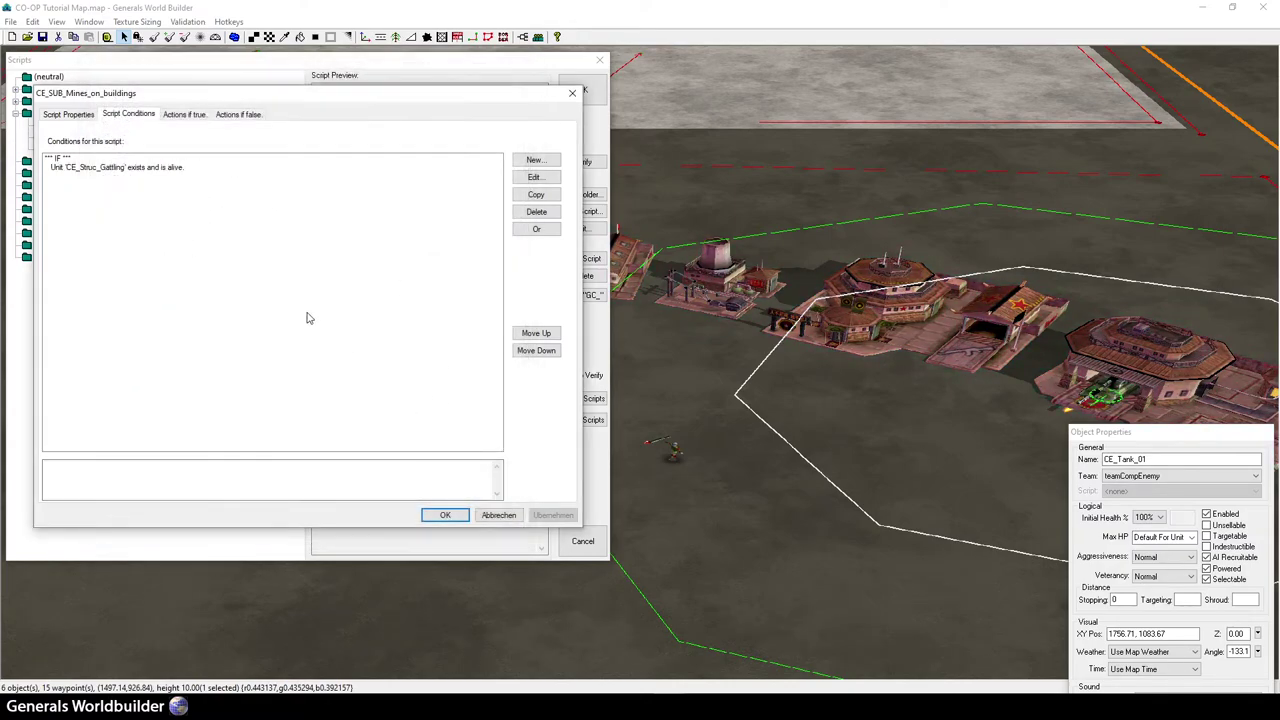
- Replace the subroutine's null true-action with the Team CommandButton action "Use commandbutton ability"
click(191, 120)
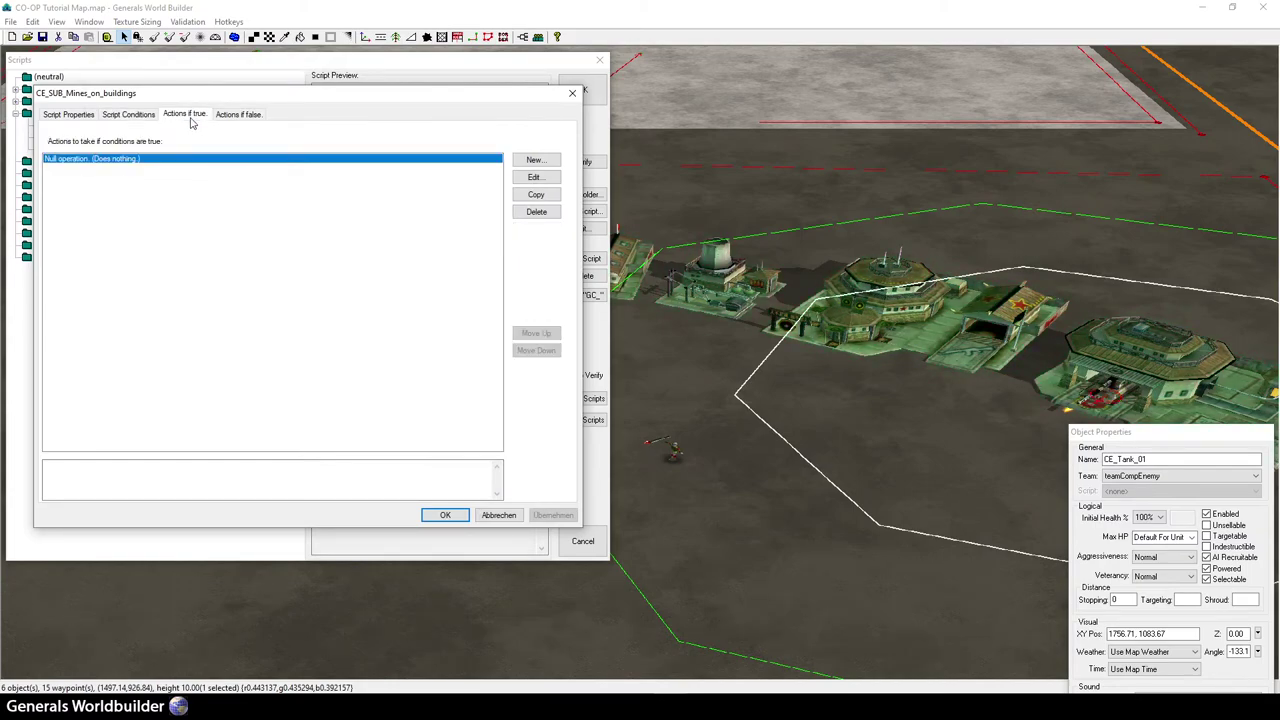
double_click(140, 160)
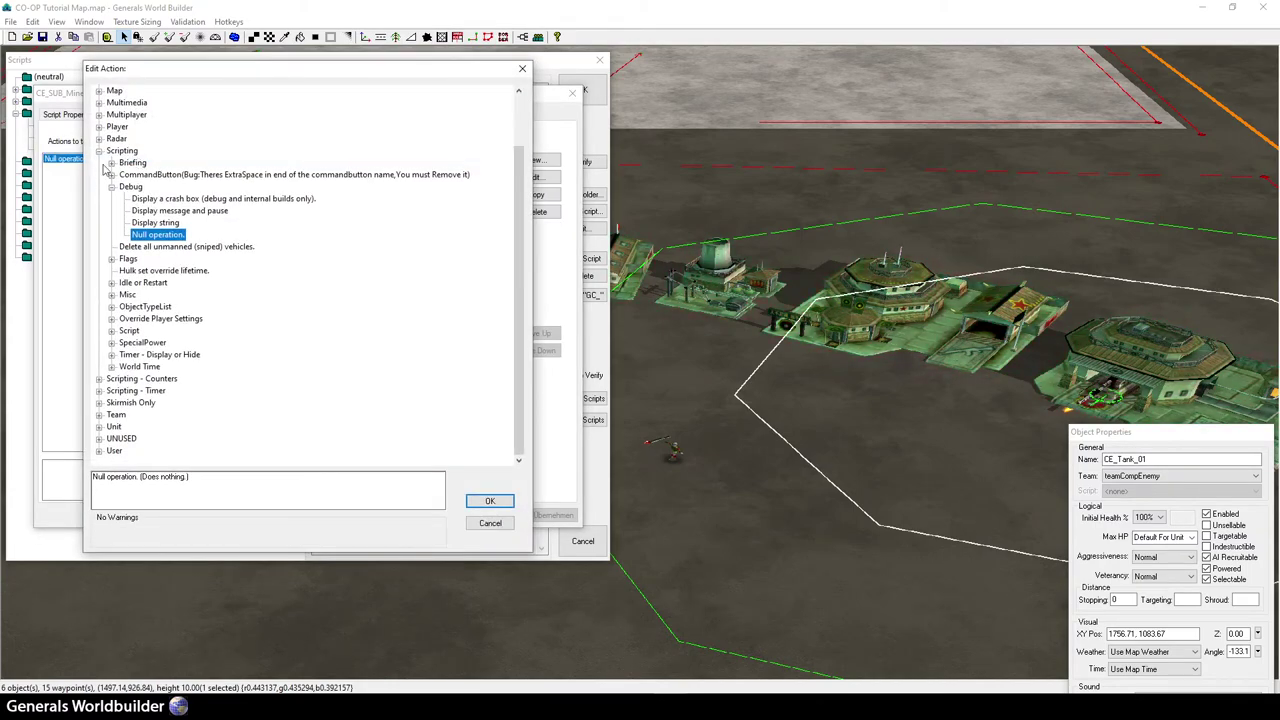
click(100, 152)
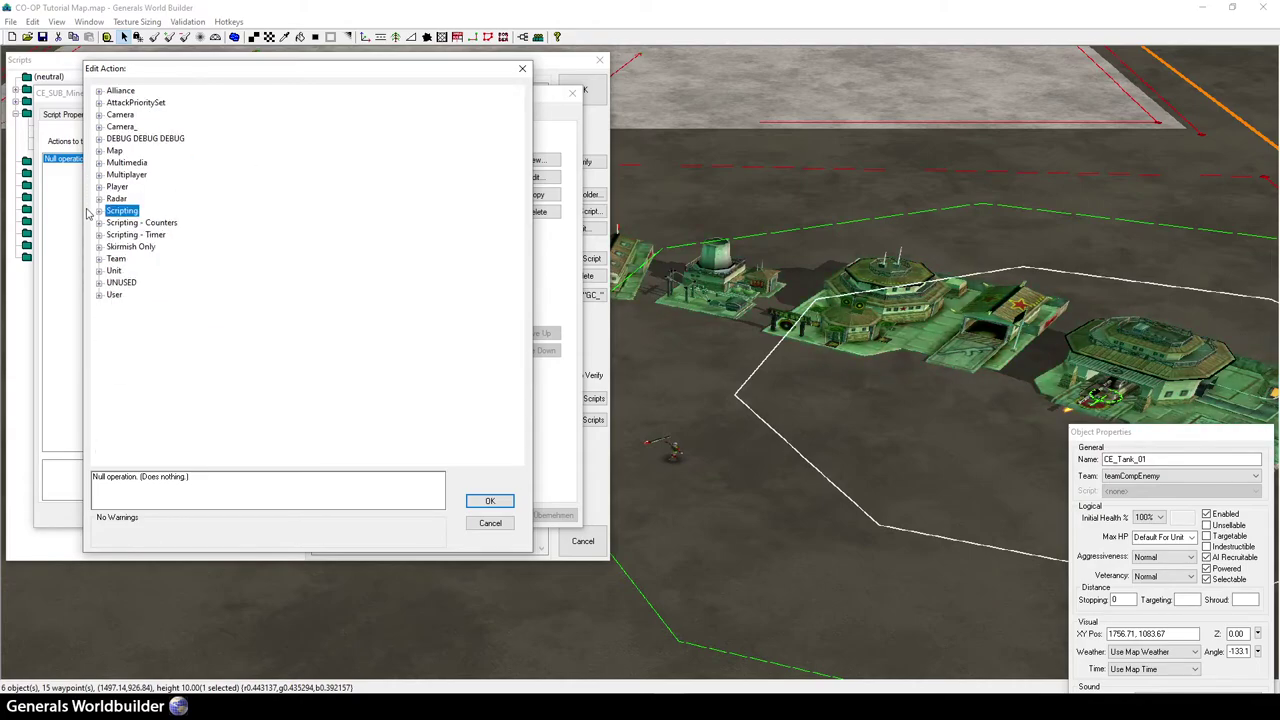
click(98, 268)
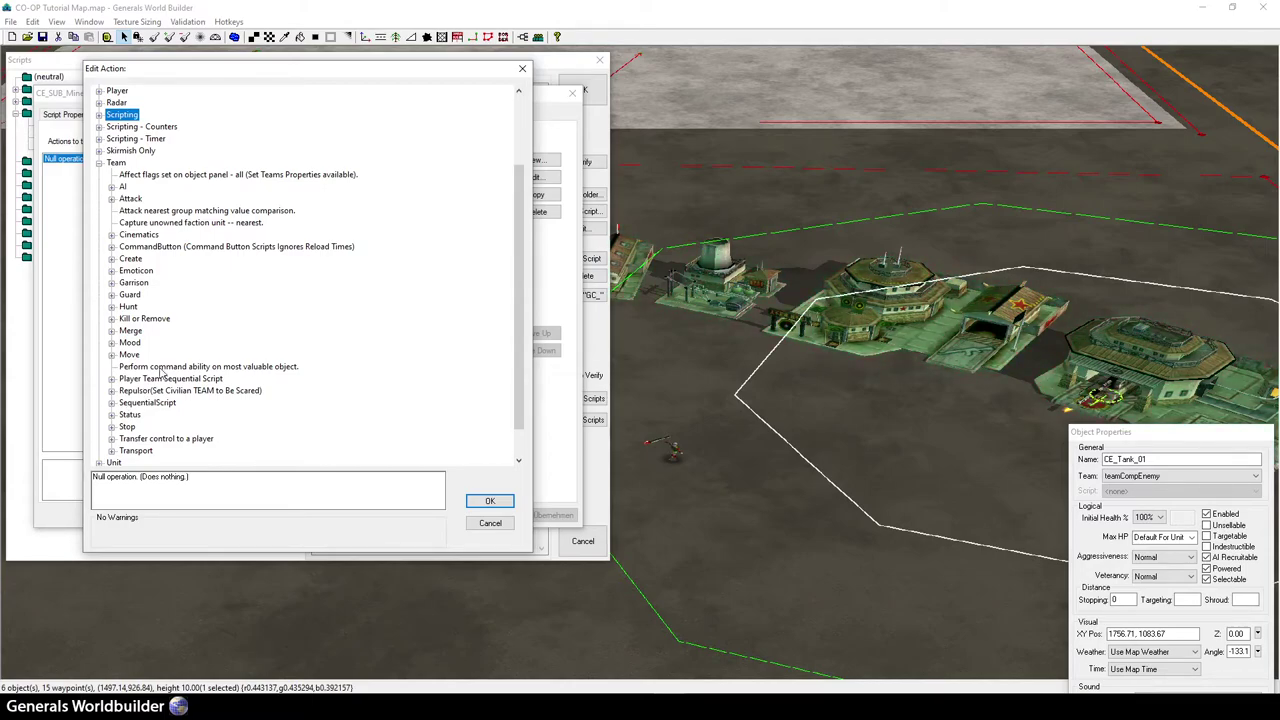
click(168, 368)
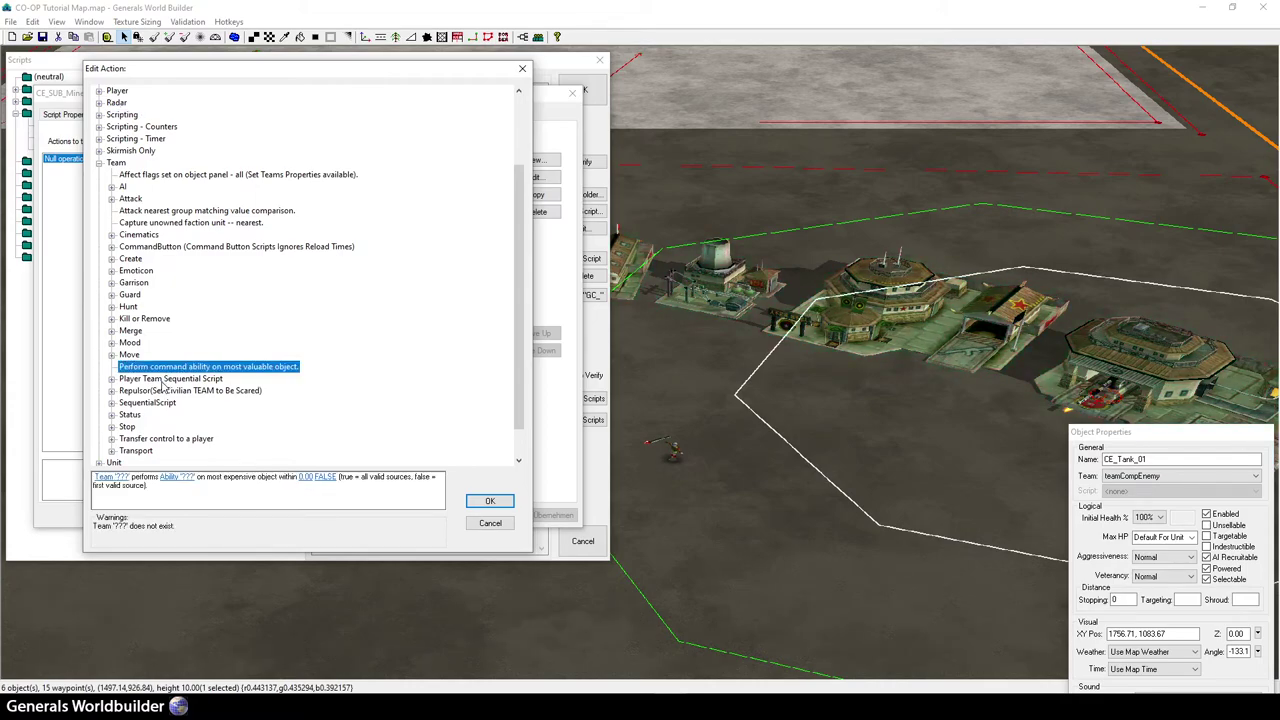
scroll(191, 450, down, 1)
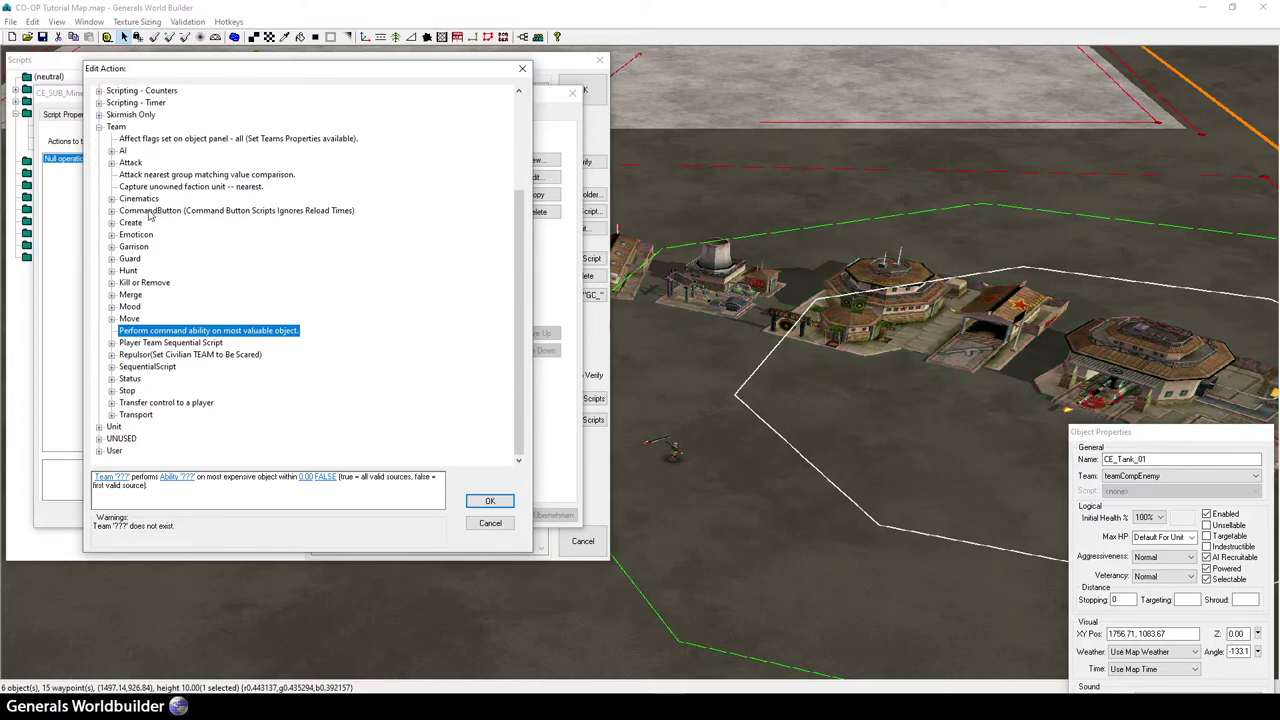
click(205, 212)
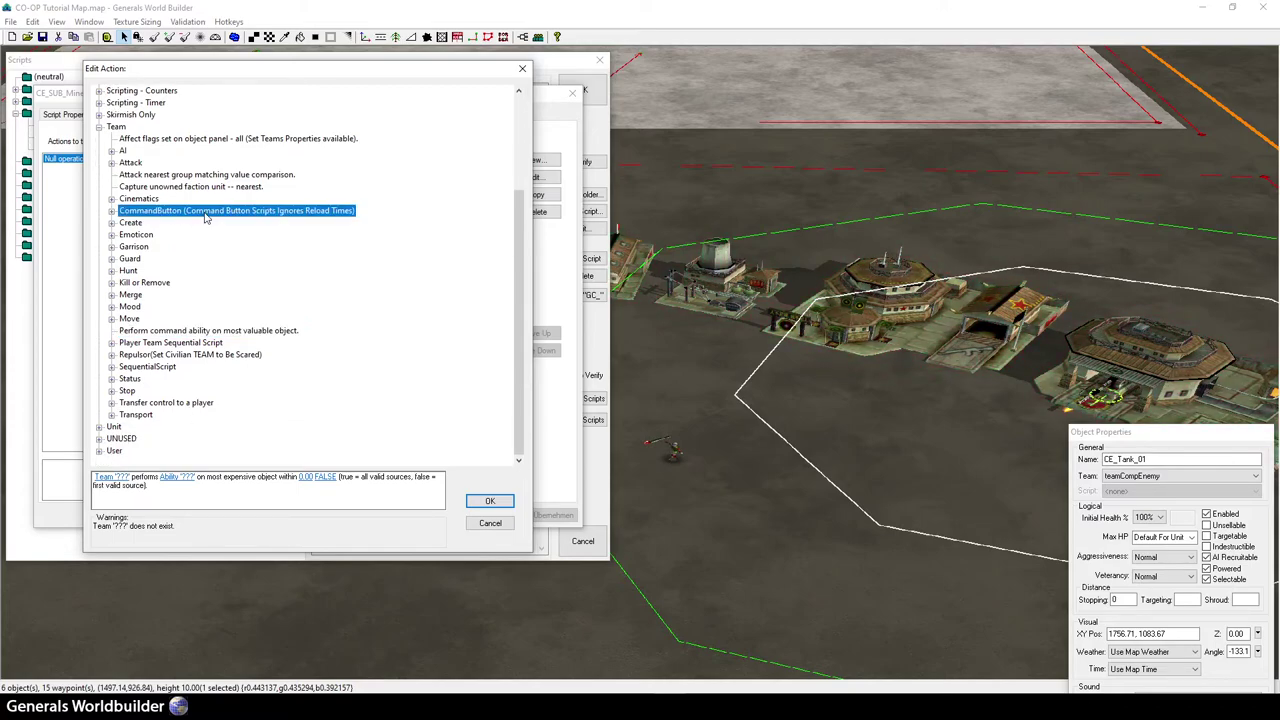
click(111, 211)
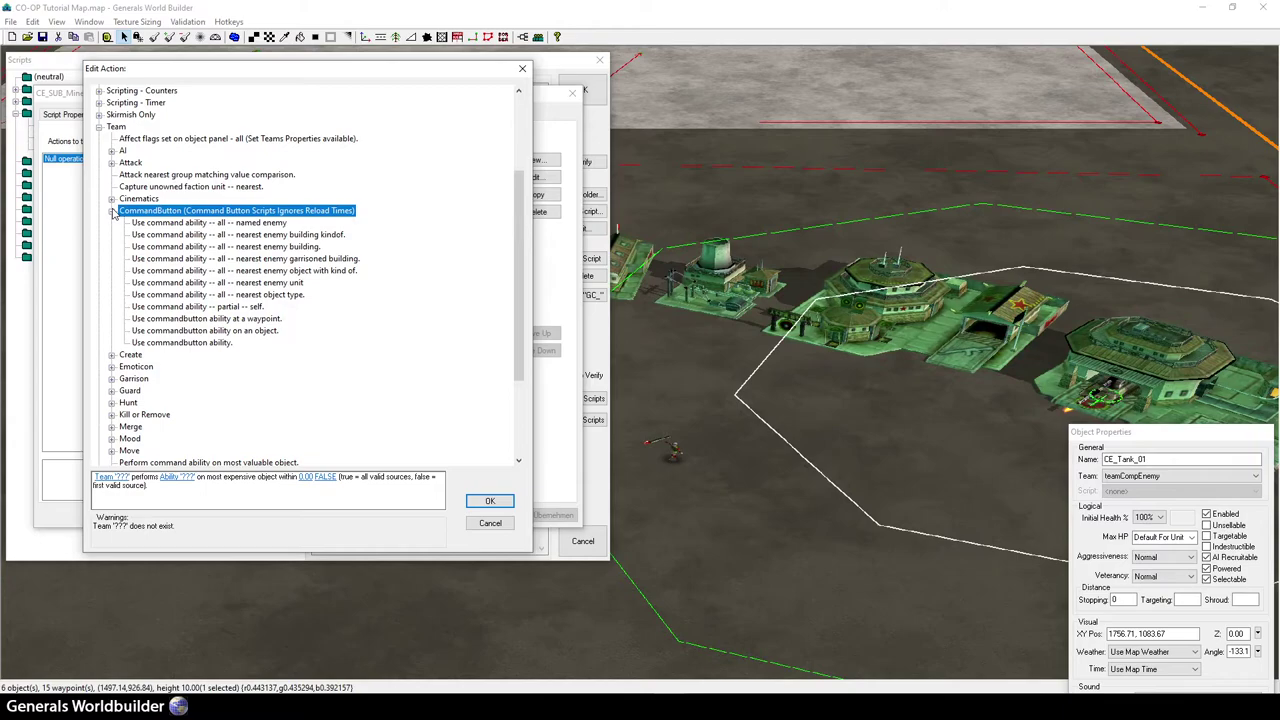
click(230, 331)
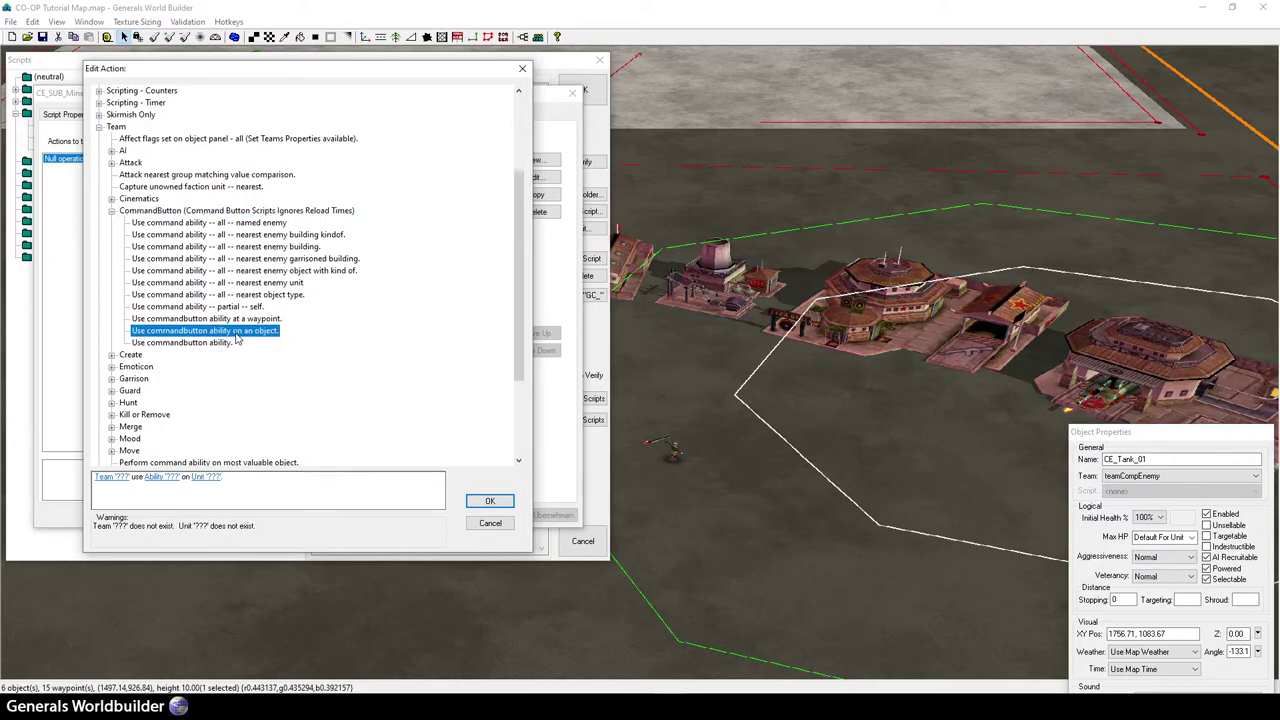
click(218, 343)
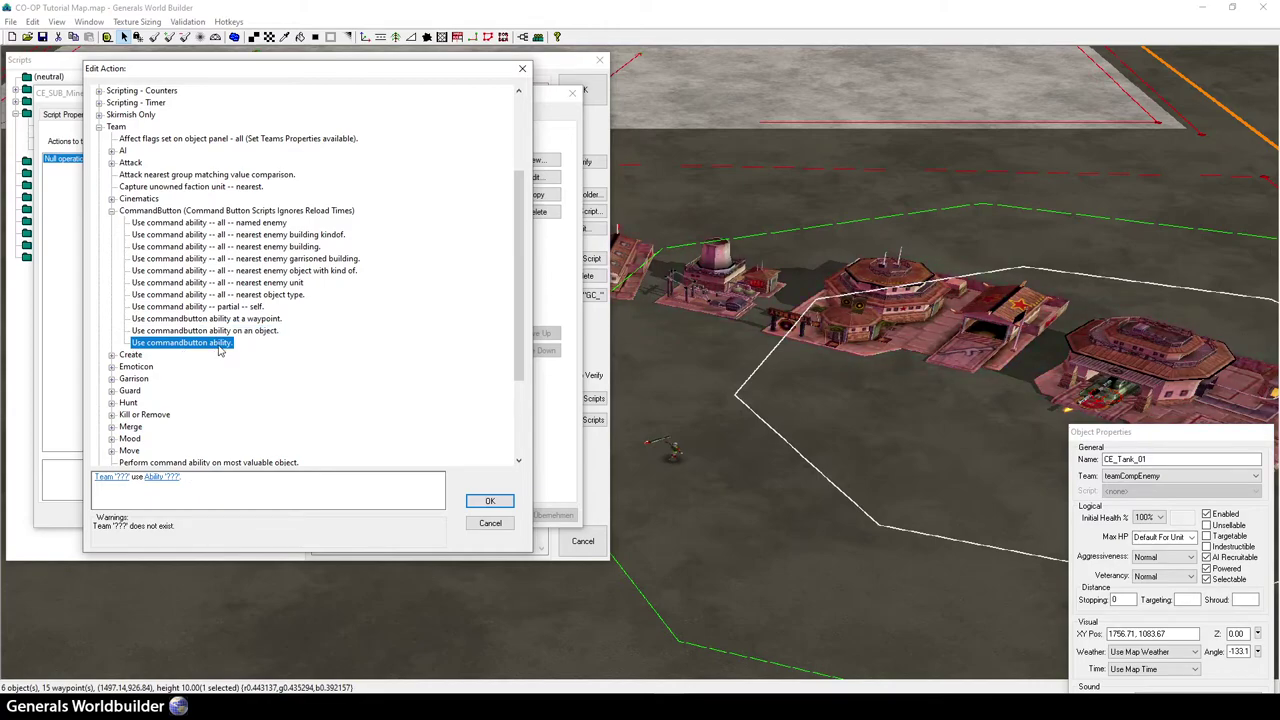
- Set the team performing the commandbutton ability to teamCompEnemy
click(112, 477)
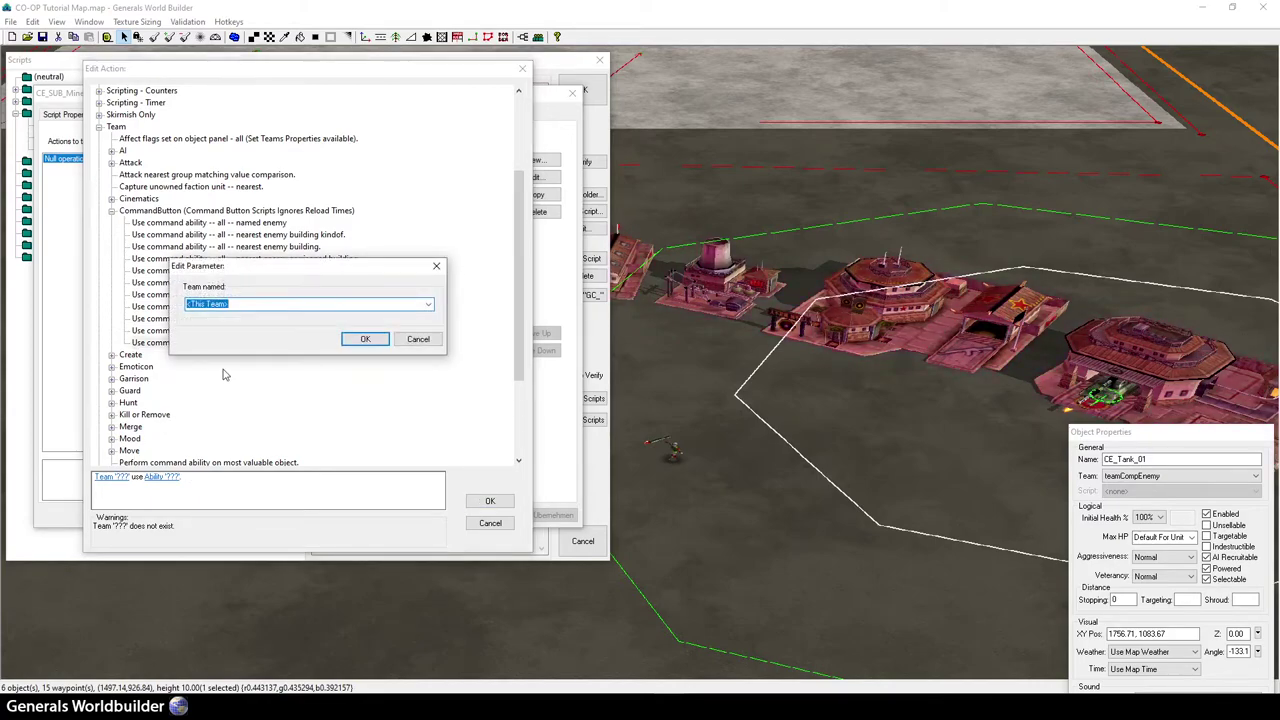
click(428, 304)
click(300, 471)
click(365, 338)
- Look through the action's available abilities for the command that places mines on buildings
click(204, 477)
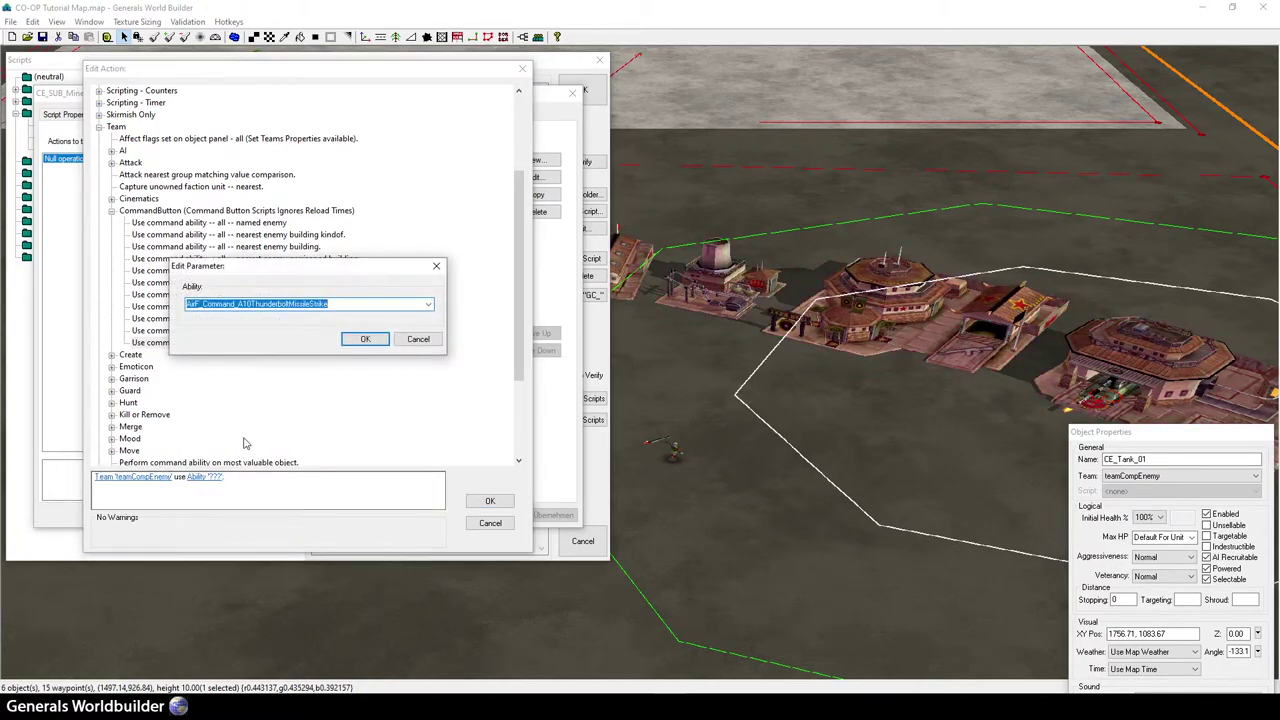
click(428, 306)
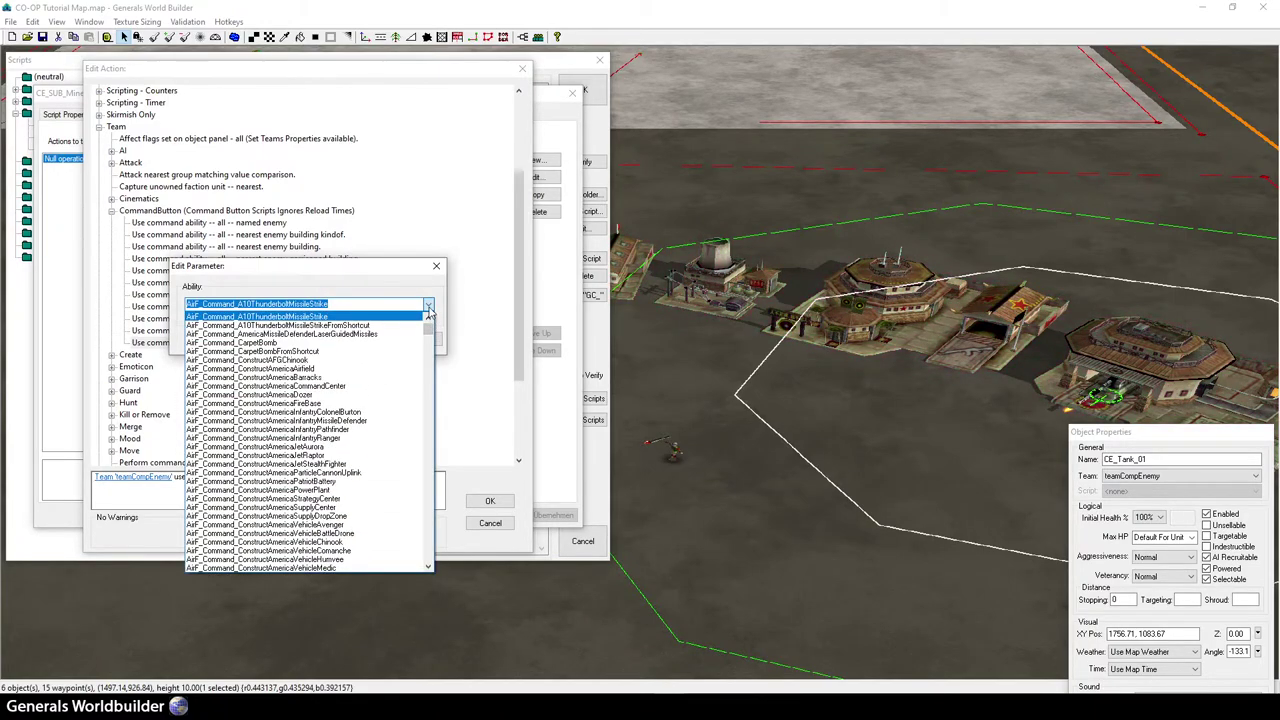
click(428, 305)
text(d)
click(428, 306)
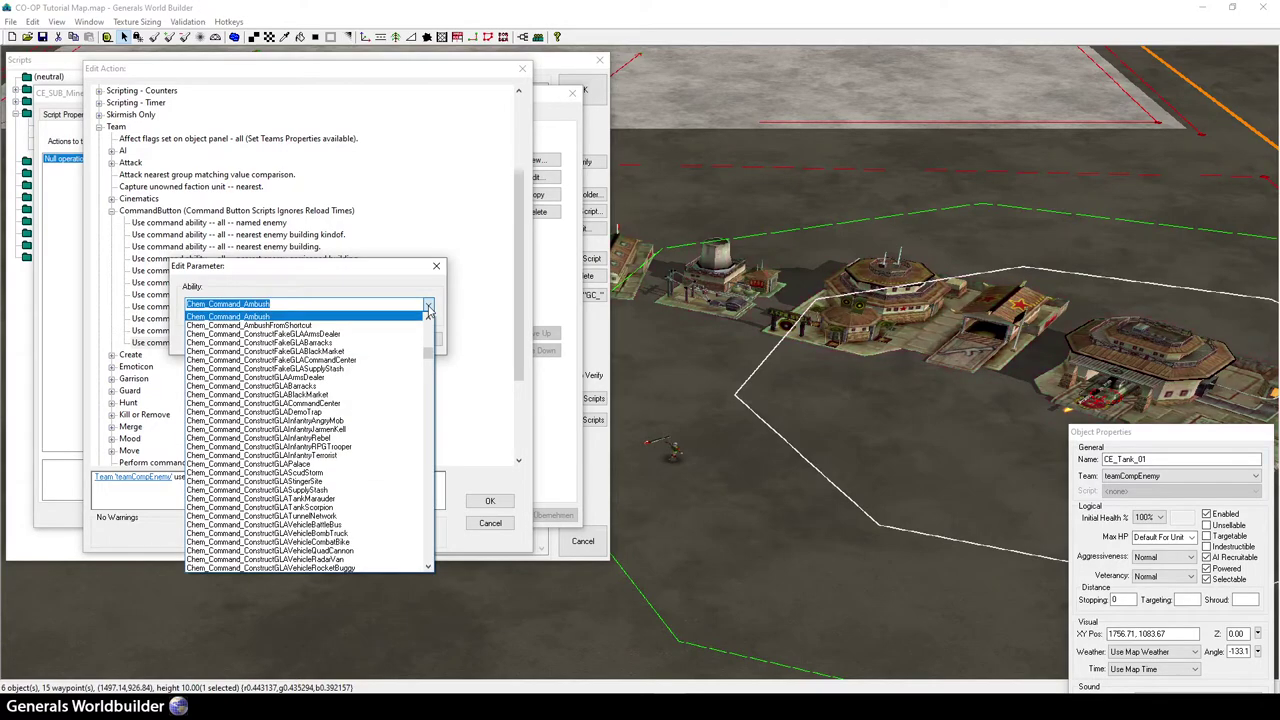
scroll(385, 430, down, 8)
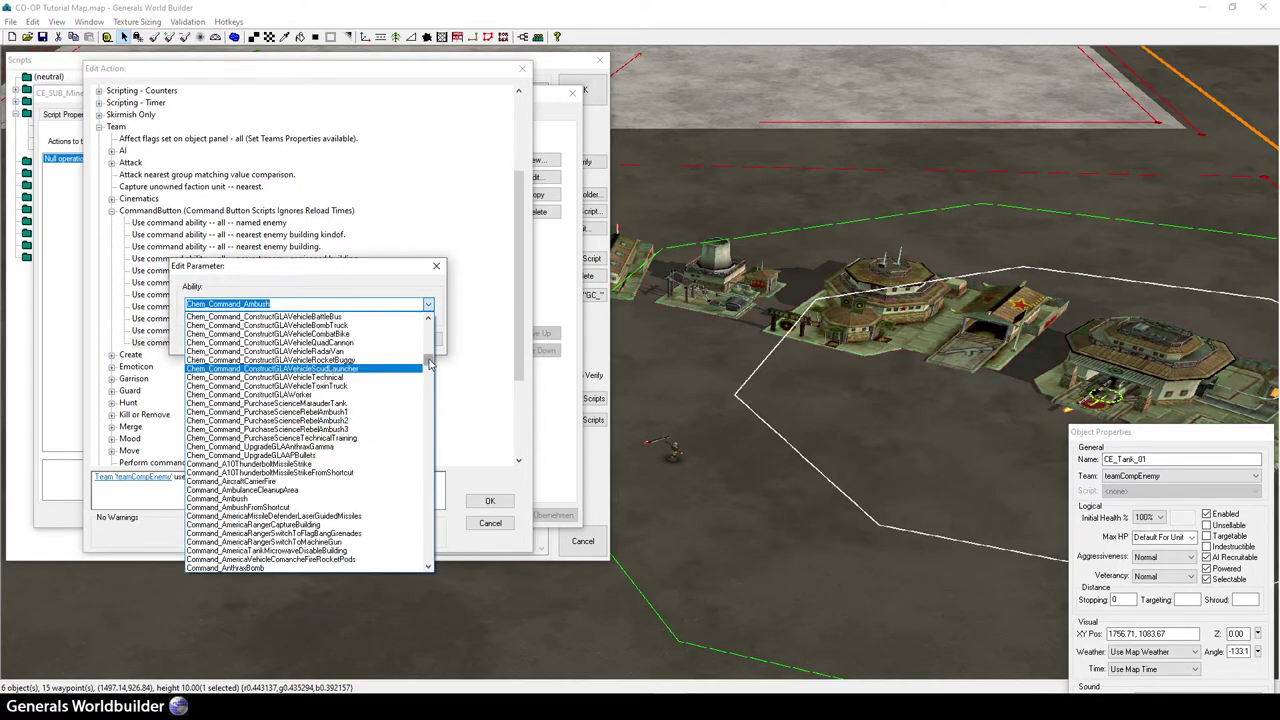
scroll(430, 364, down, 2)
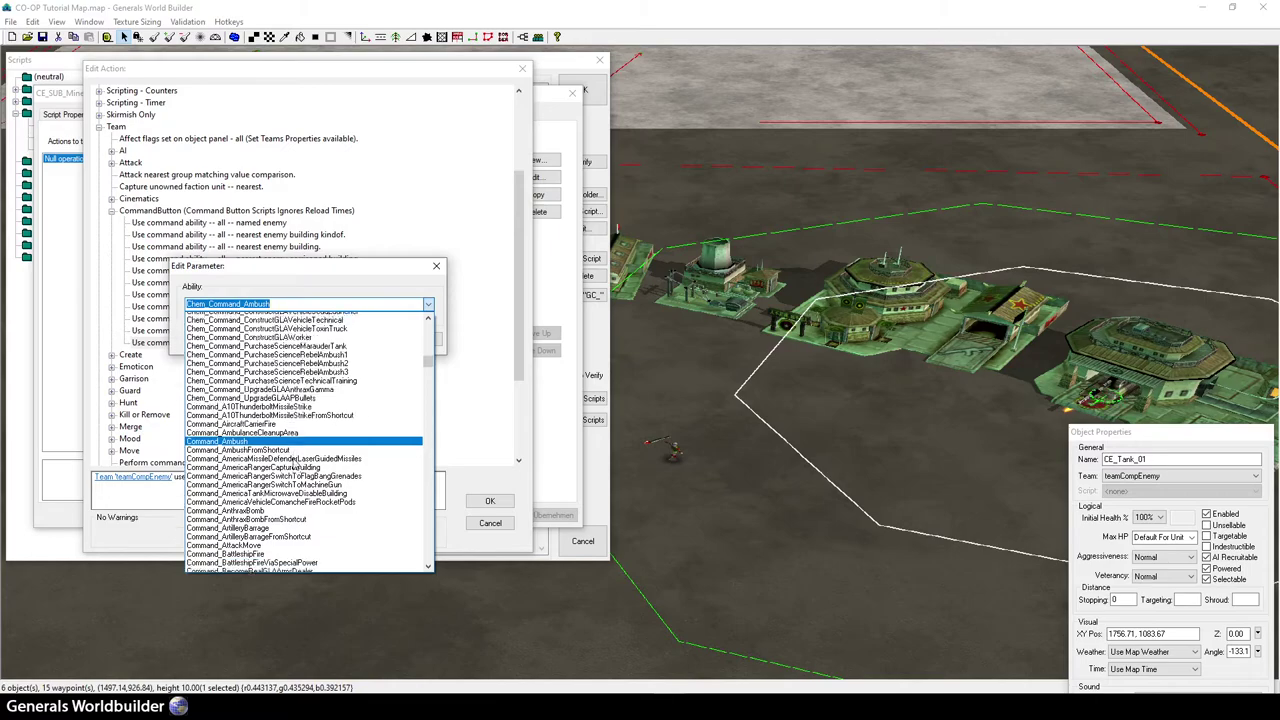
scroll(295, 463, down, 3)
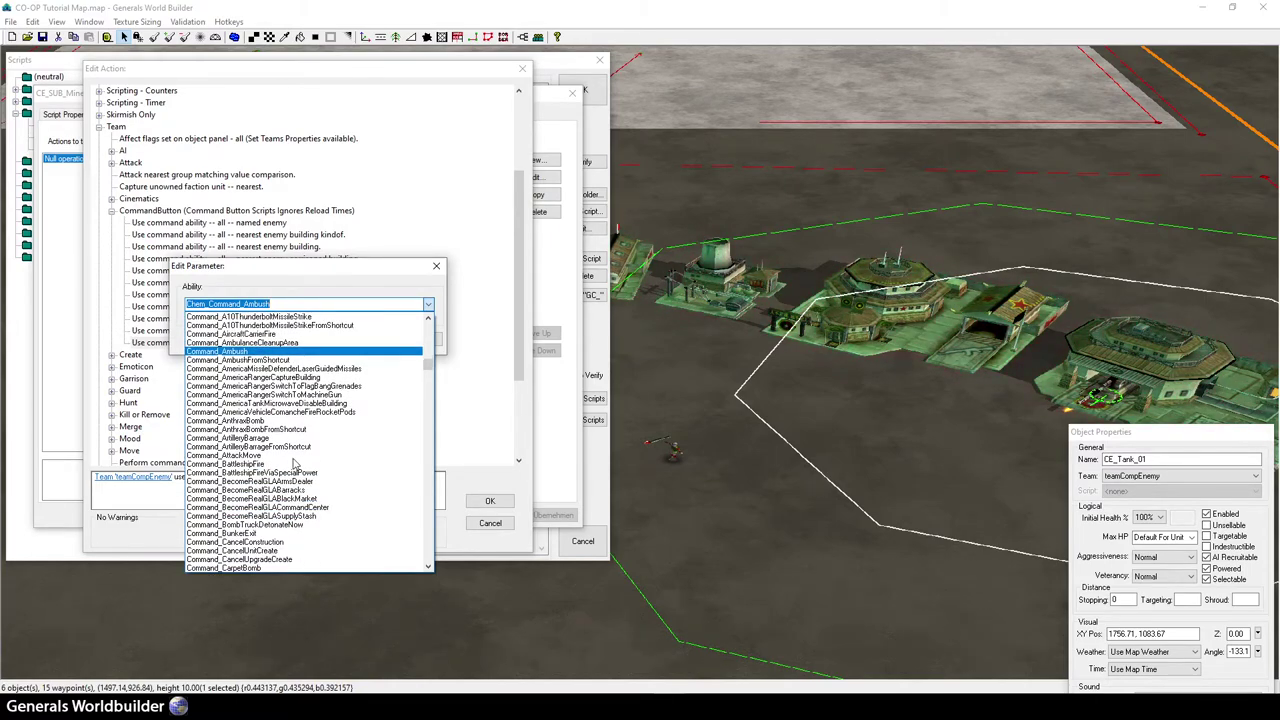
scroll(295, 463, down, 5)
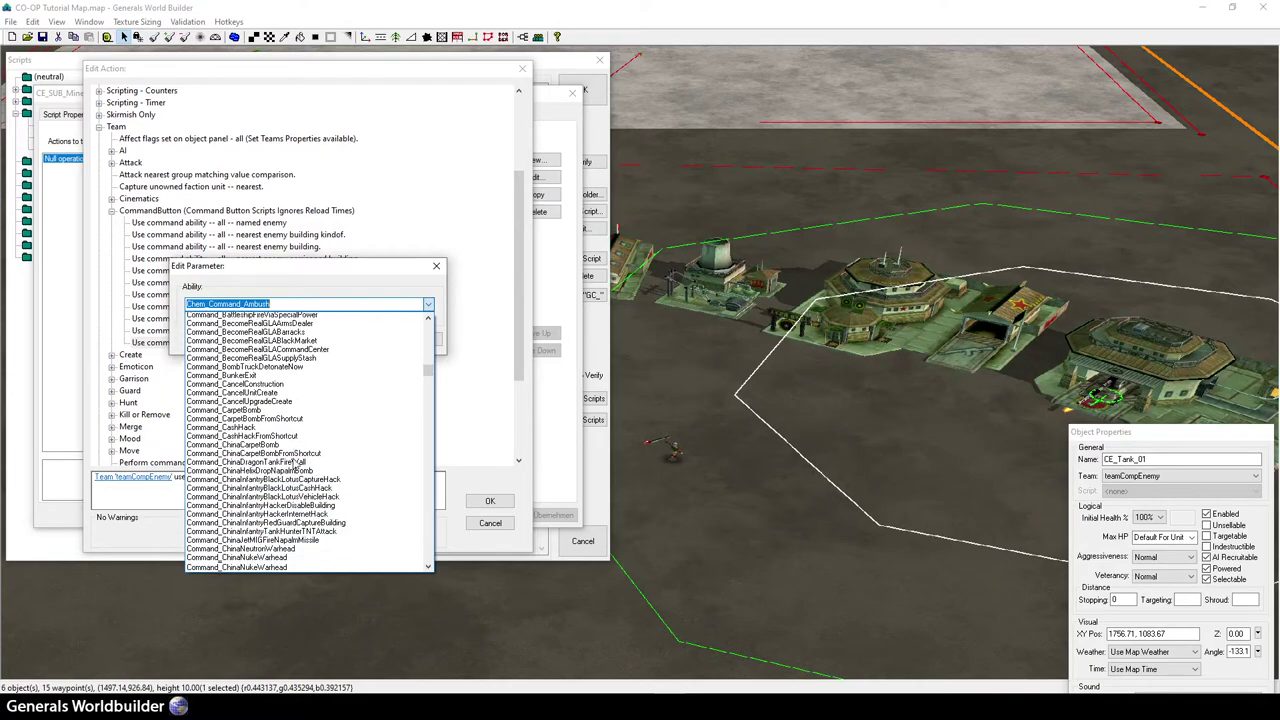
scroll(295, 463, down, 4)
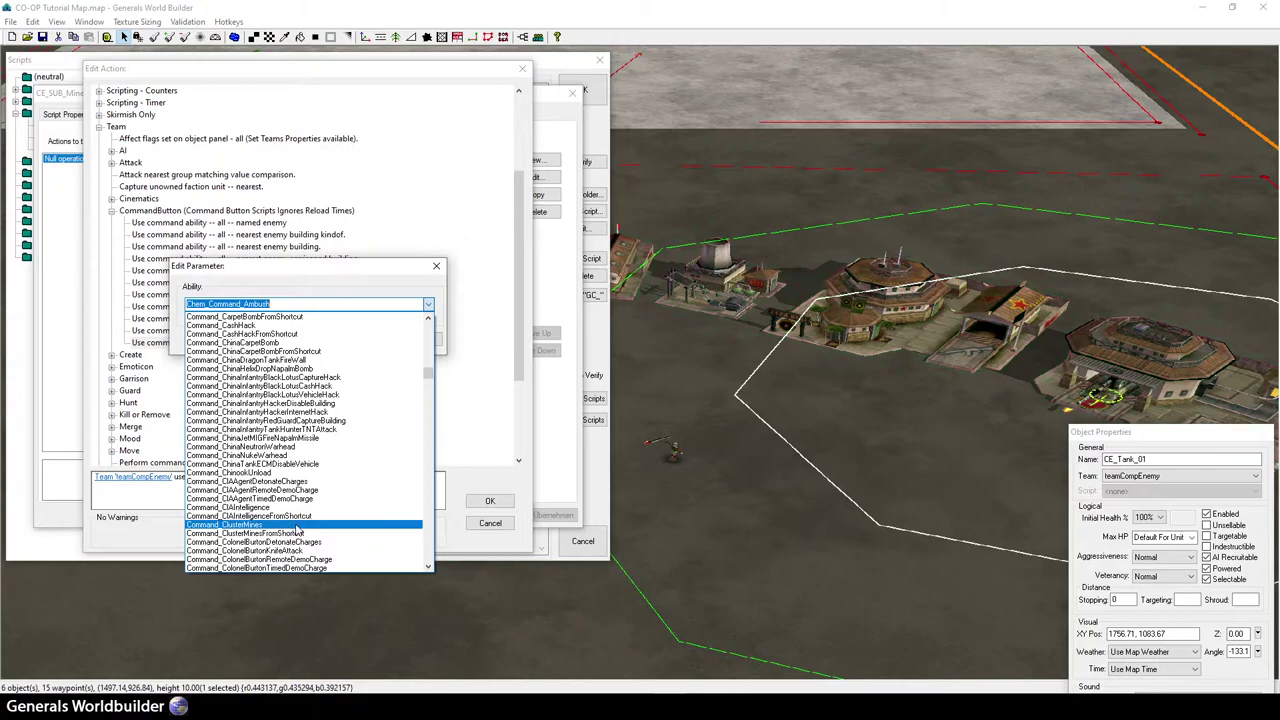
scroll(308, 537, down, 12)
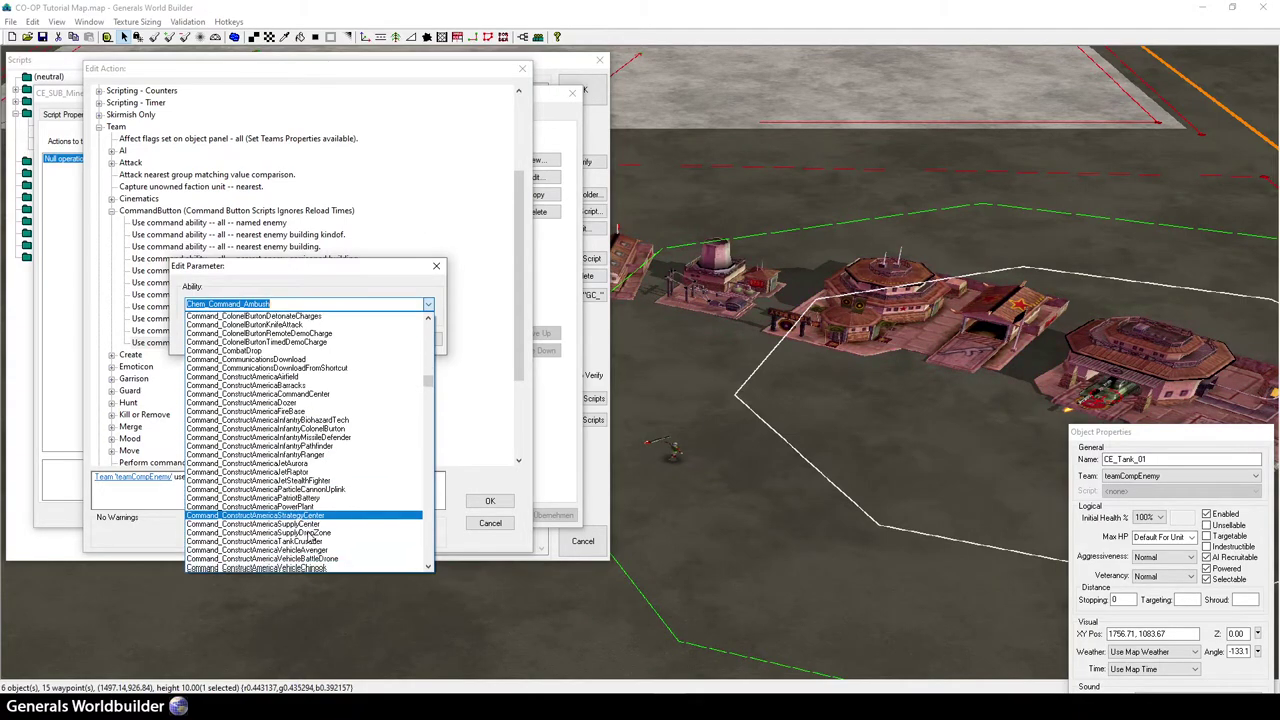
scroll(312, 540, down, 20)
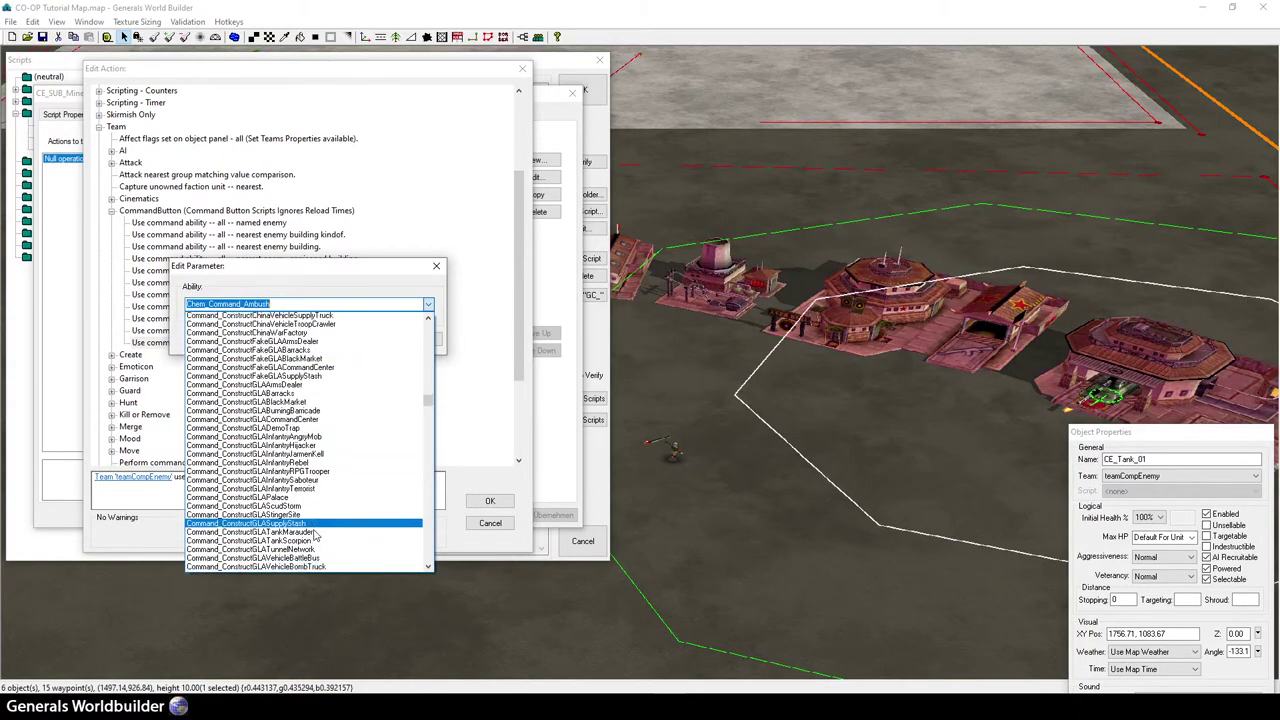
scroll(315, 537, down, 5)
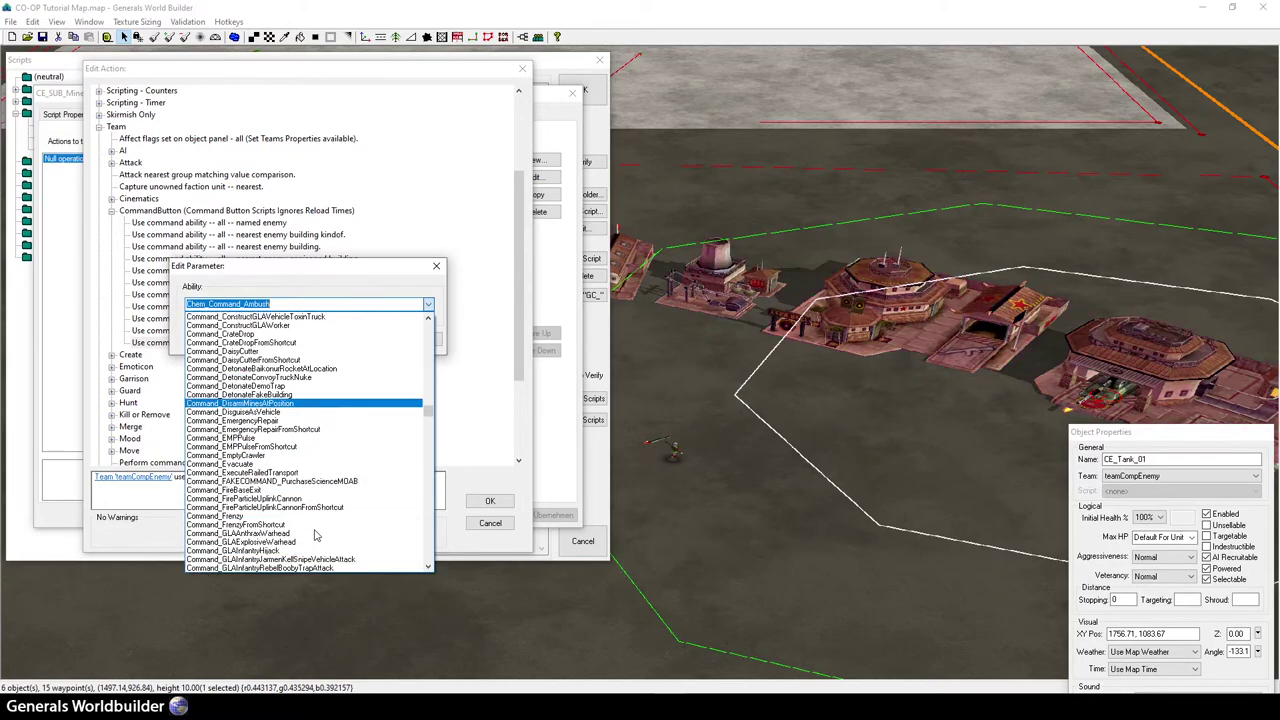
scroll(314, 536, down, 7)
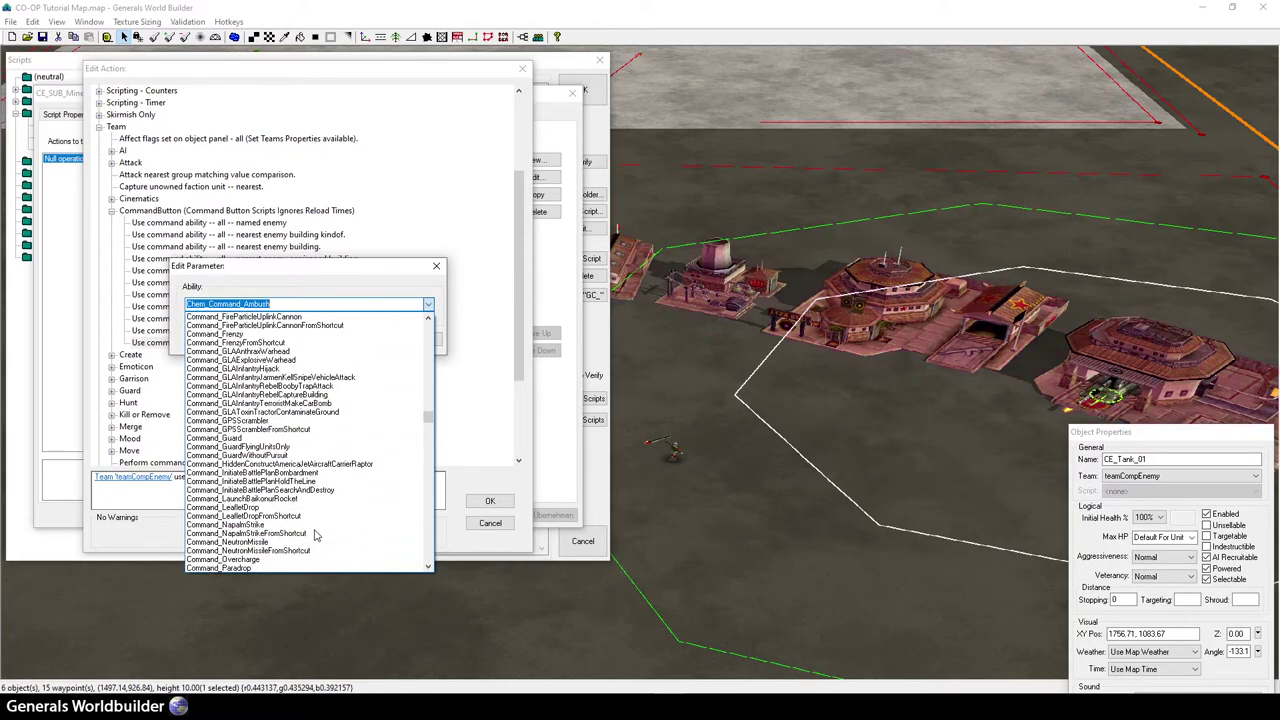
scroll(314, 536, down, 3)
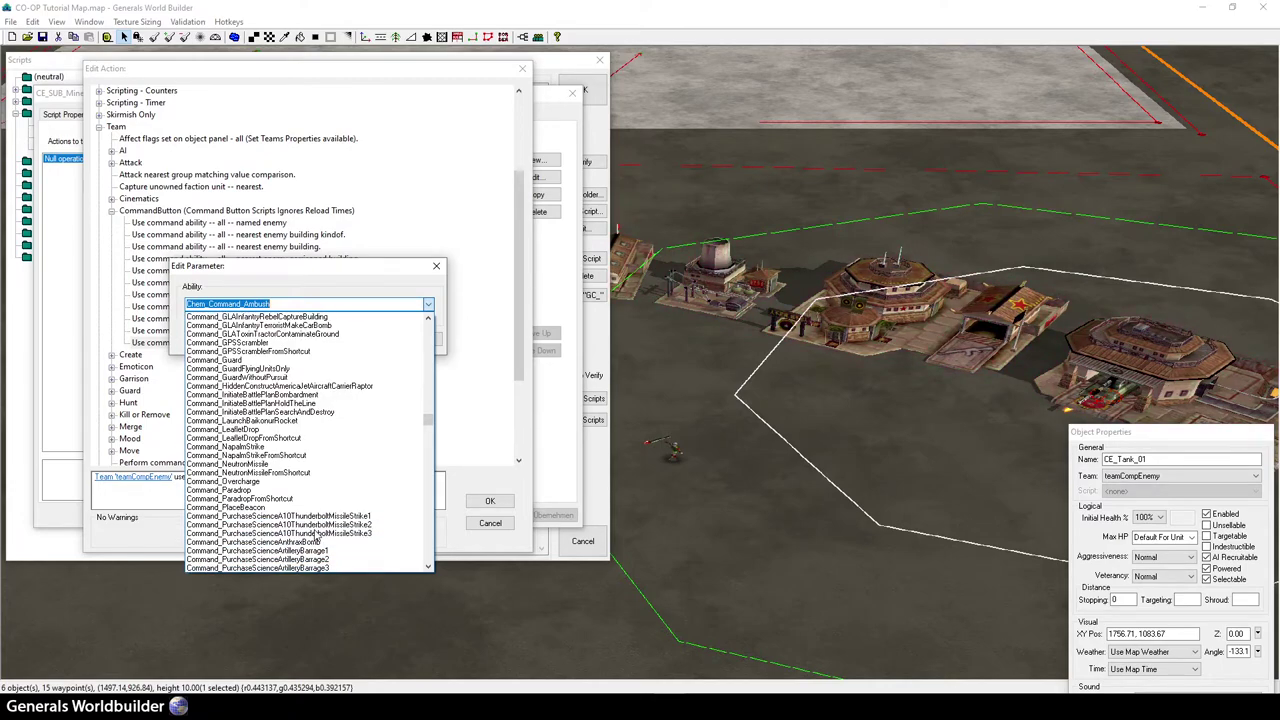
scroll(316, 537, down, 6)
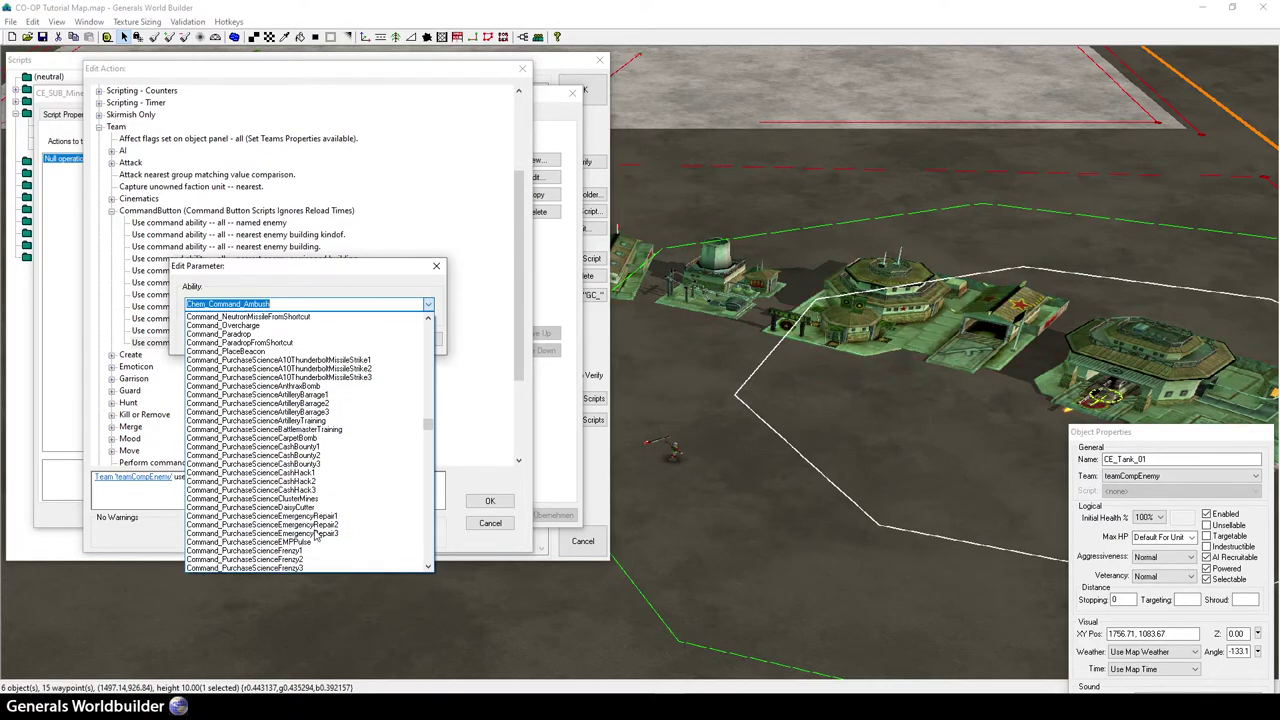
scroll(316, 535, up, 2)
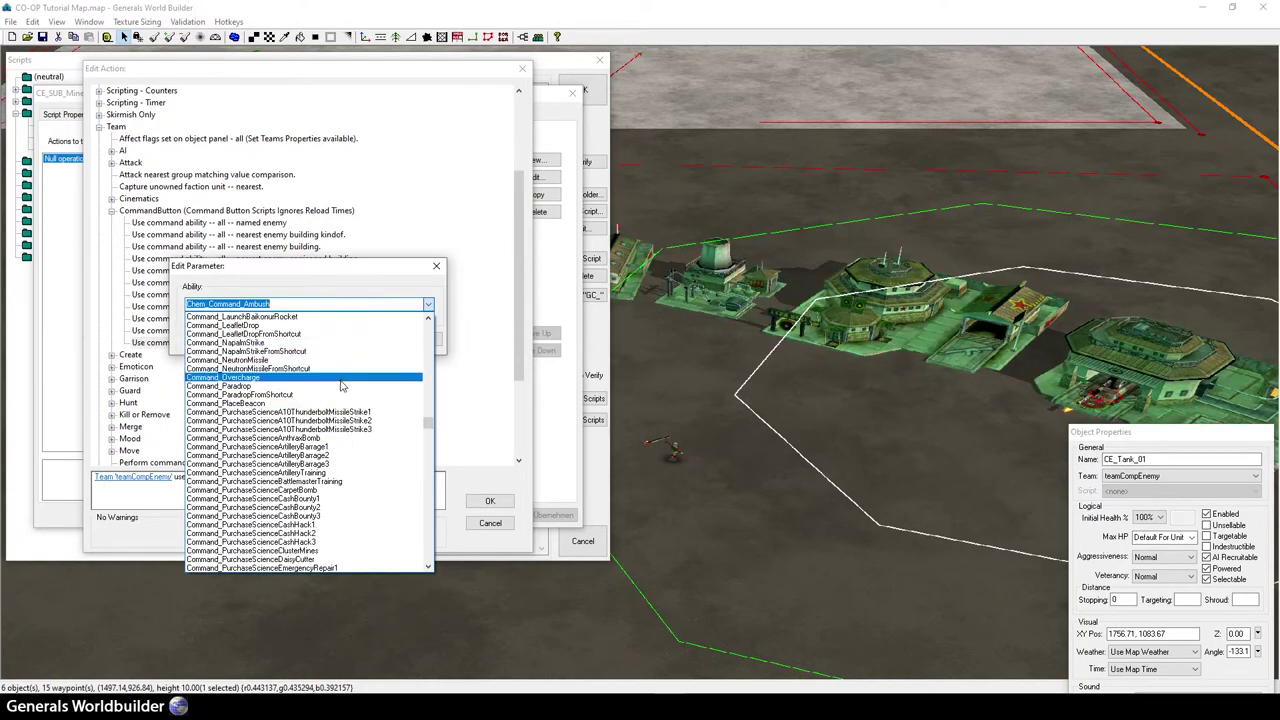
scroll(340, 386, up, 2)
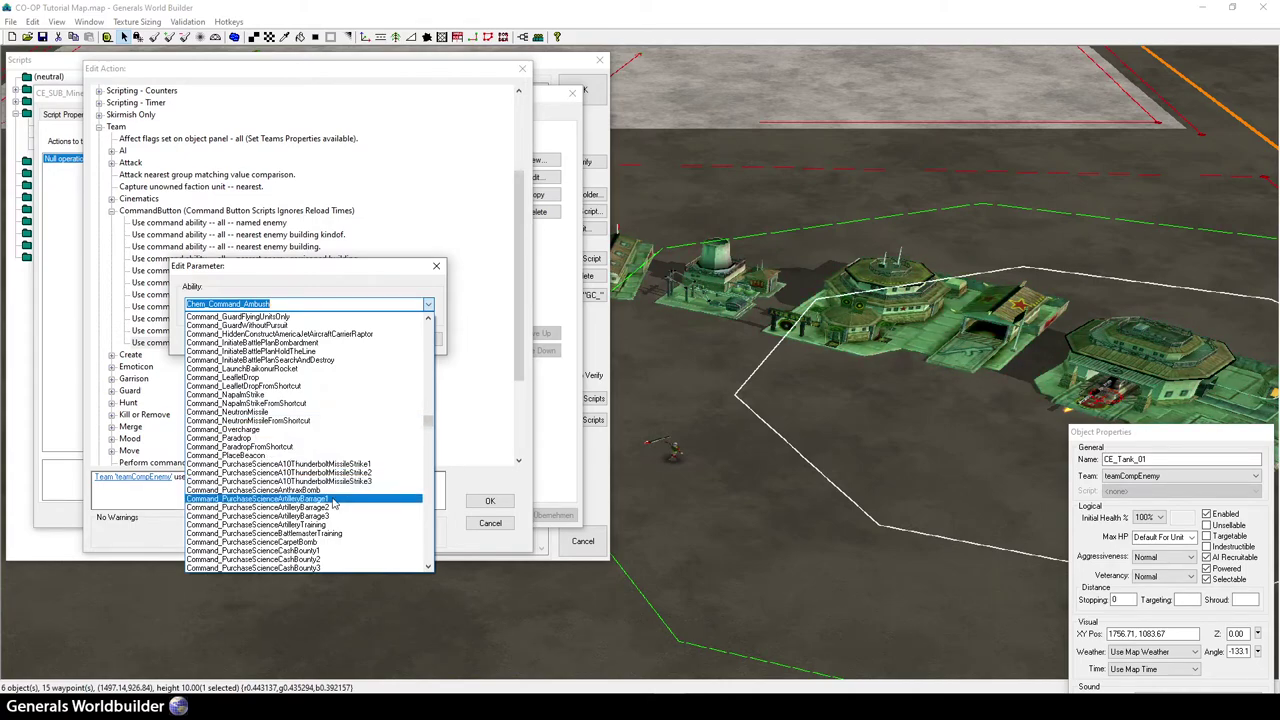
scroll(334, 500, up, 3)
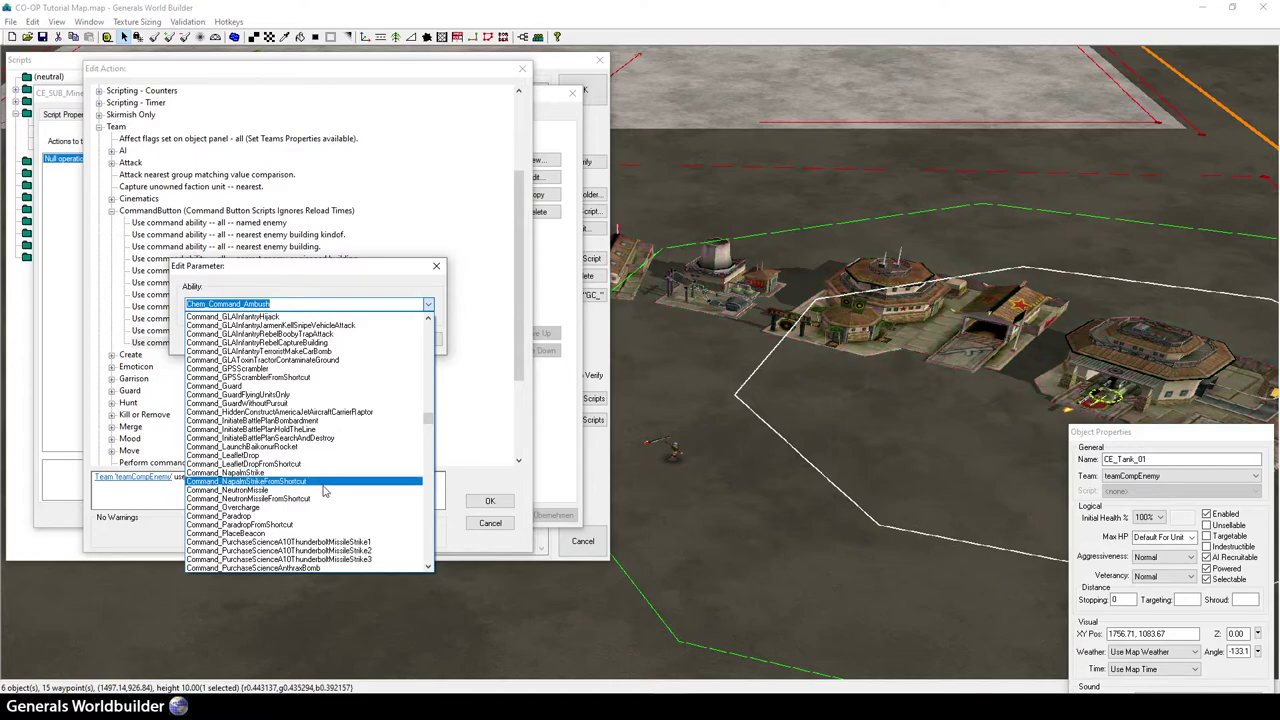
scroll(326, 521, down, 5)
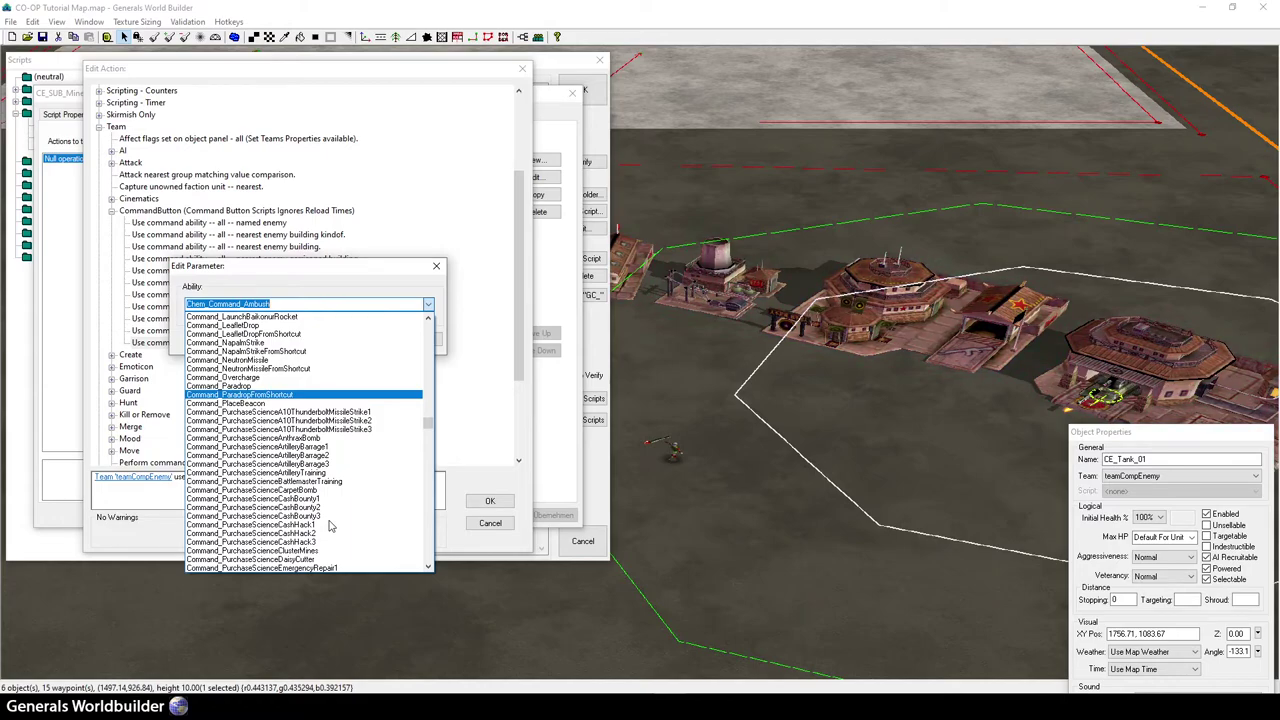
scroll(330, 525, down, 7)
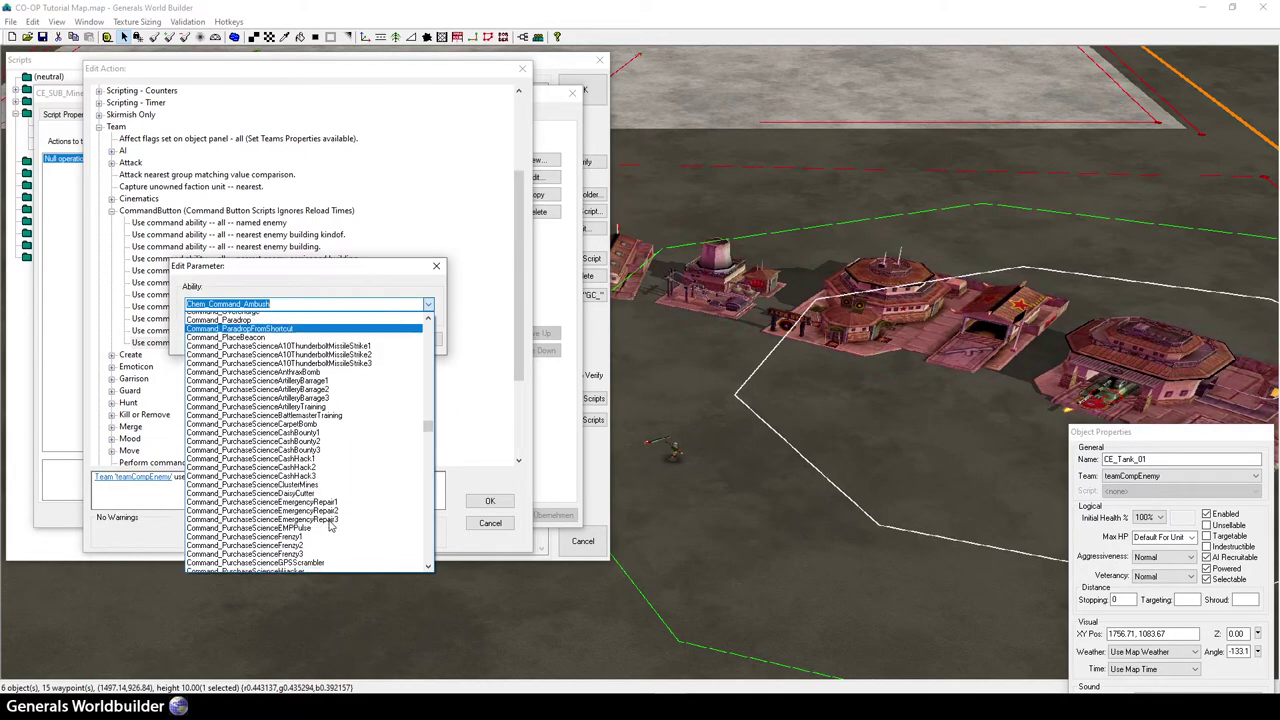
scroll(330, 525, down, 5)
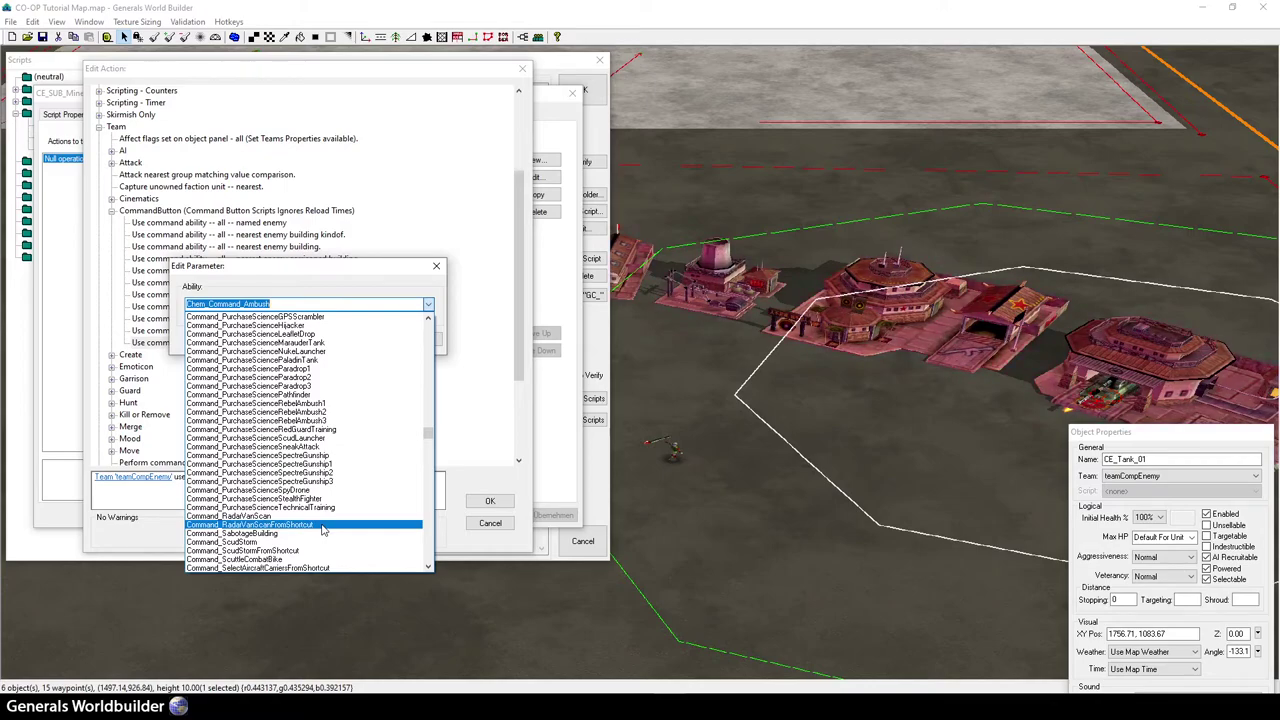
scroll(323, 530, down, 2)
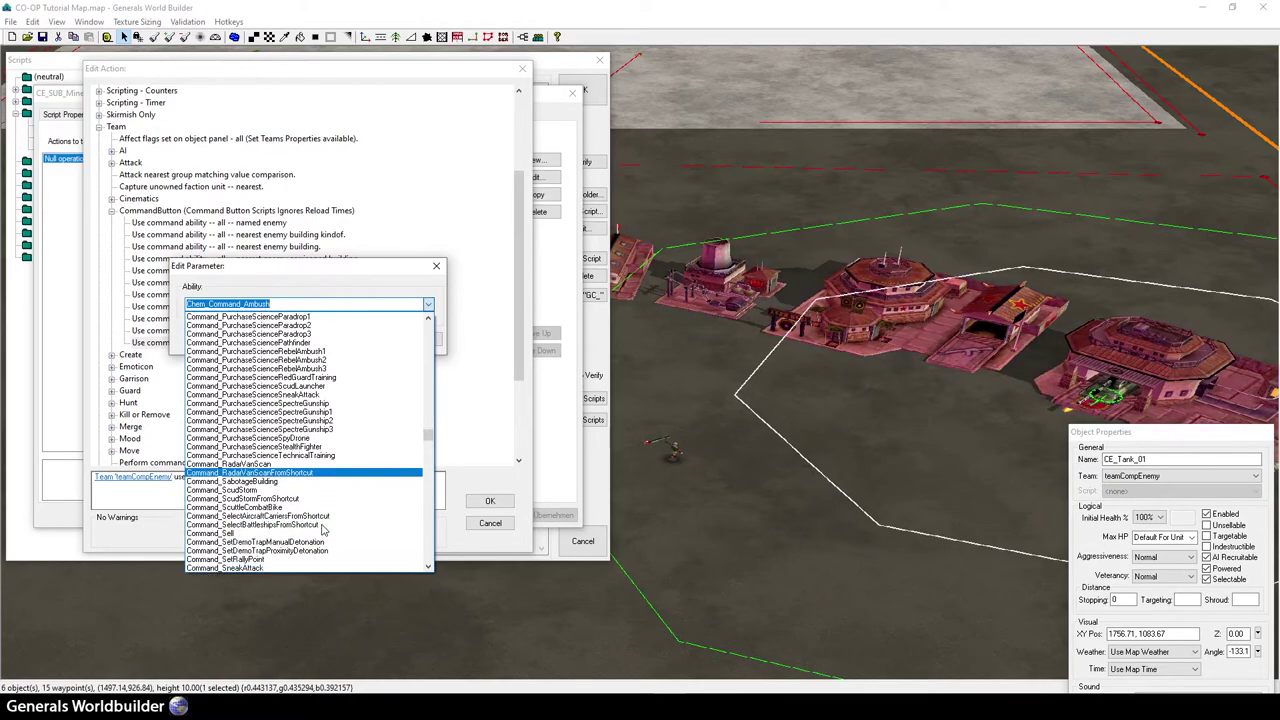
scroll(338, 436, up, 3)
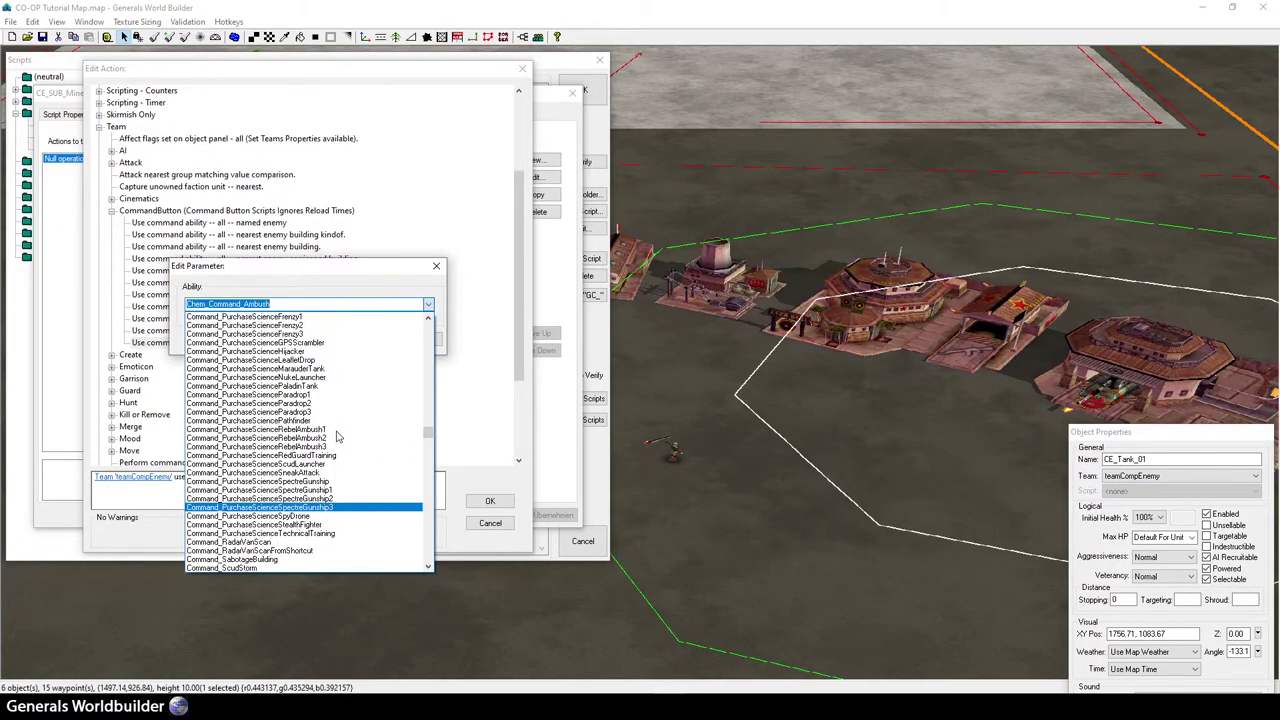
click(330, 463)
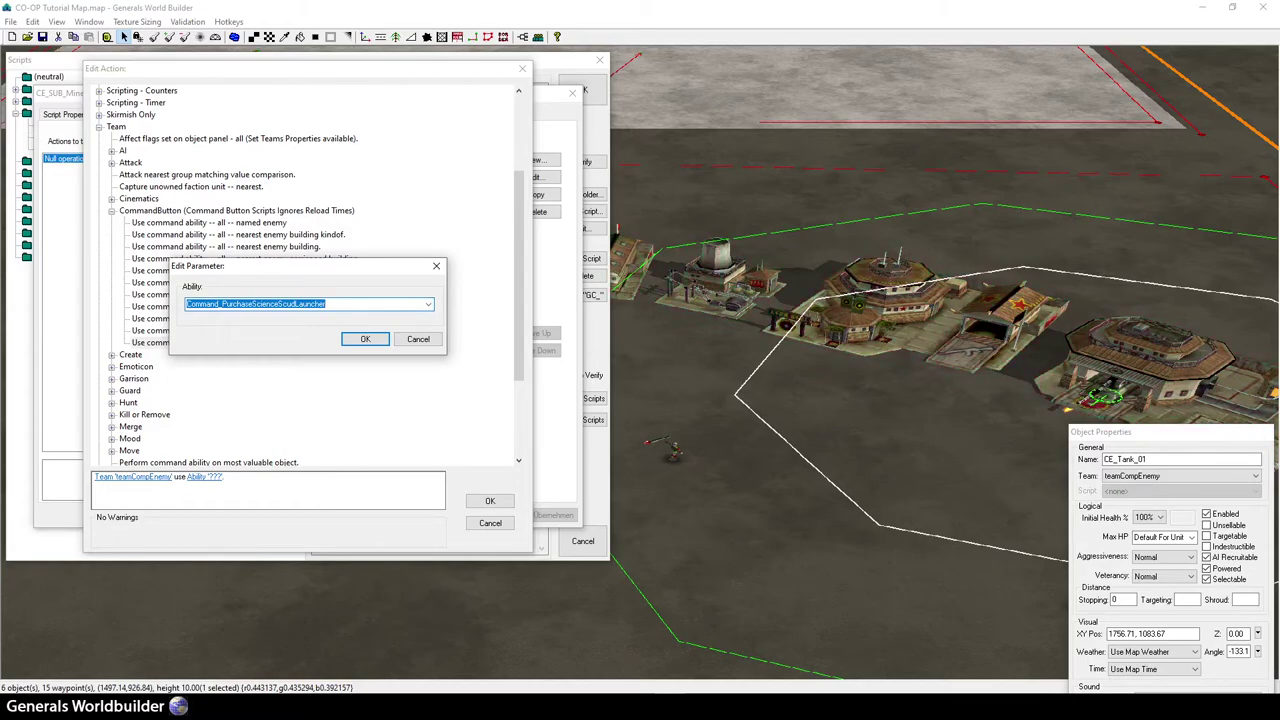
click(427, 303)
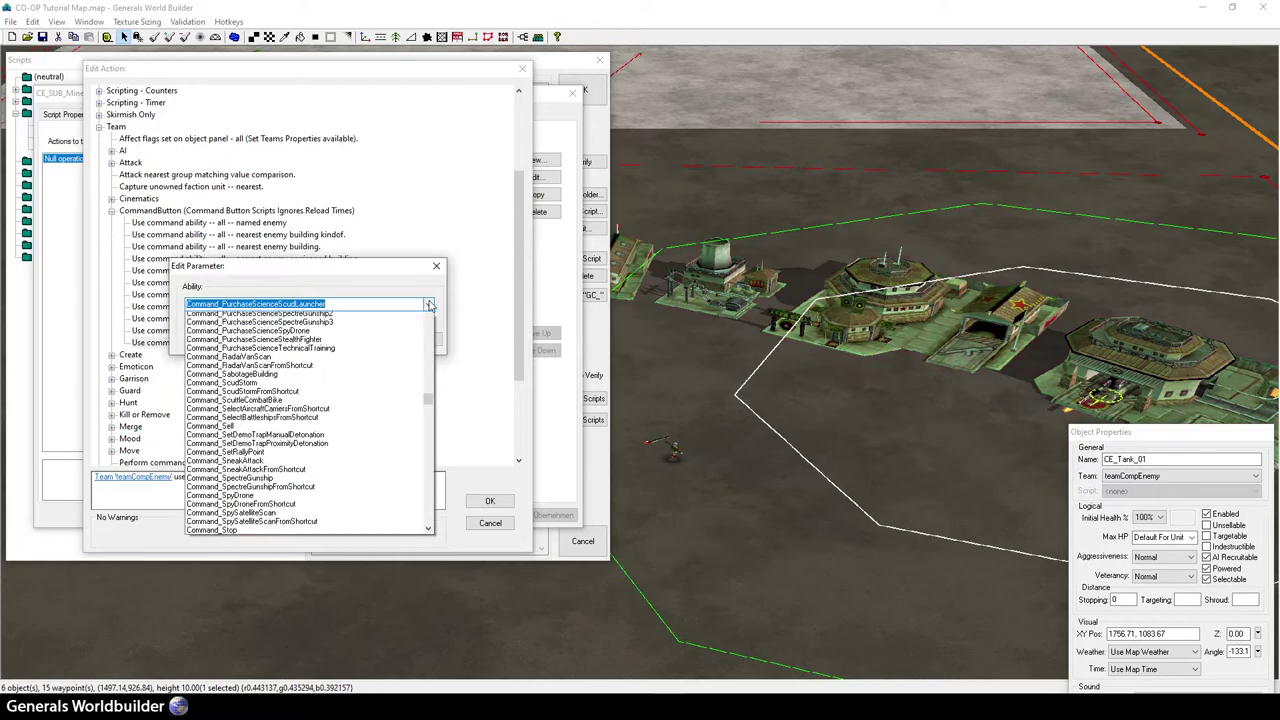
- Set the team action's ability to Command_UpgradeChinaMines and save the CE_SUB_Mines_on_buildings subroutine
click(428, 451)
drag(428, 451, 428, 451)
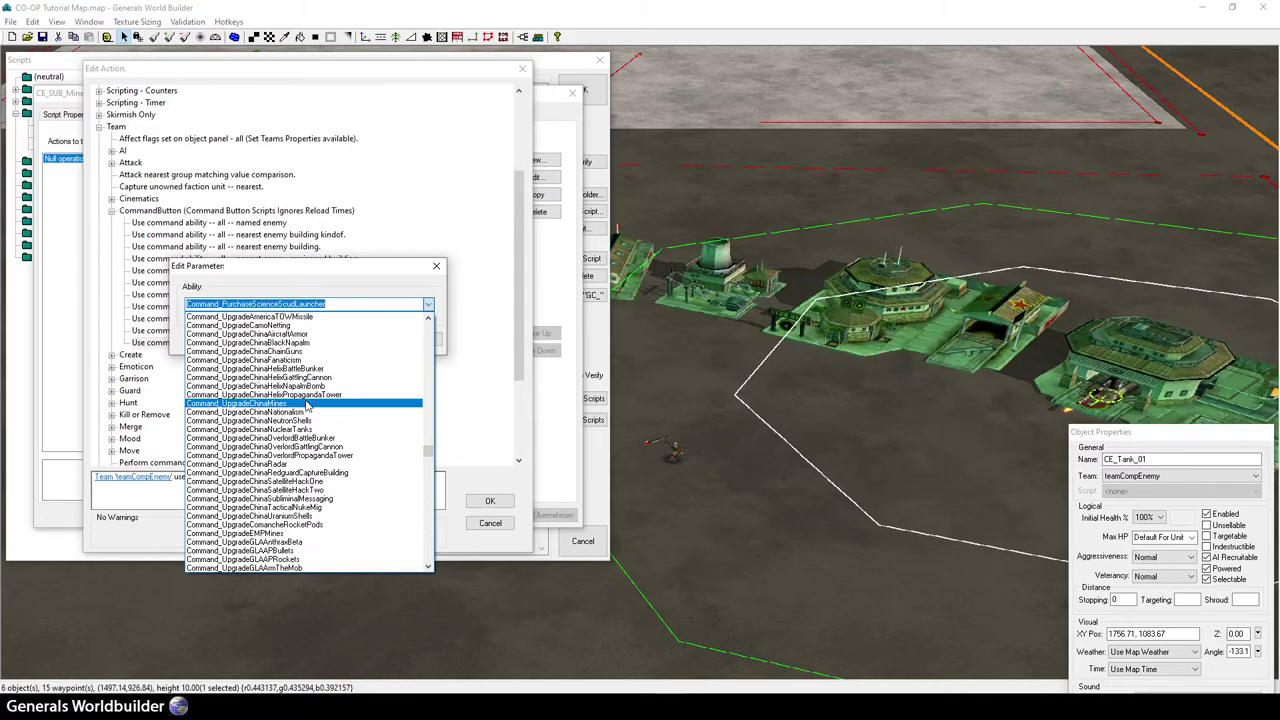
click(307, 404)
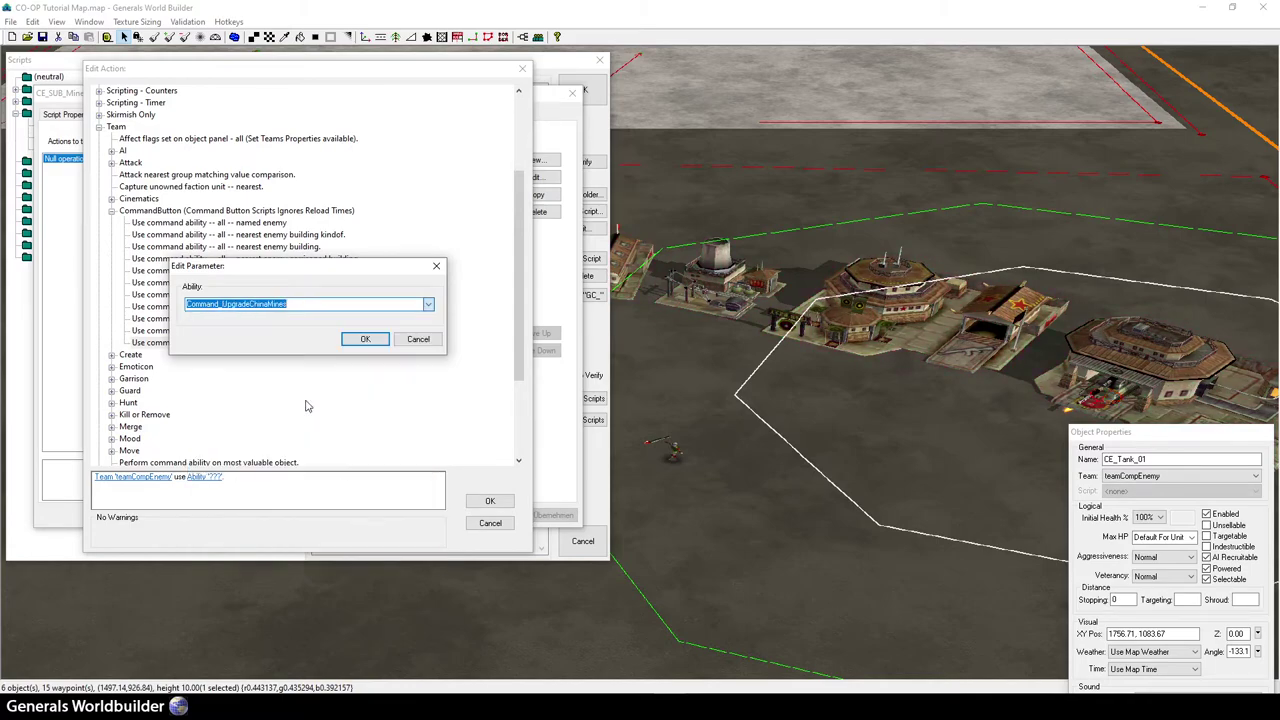
click(362, 339)
click(490, 502)
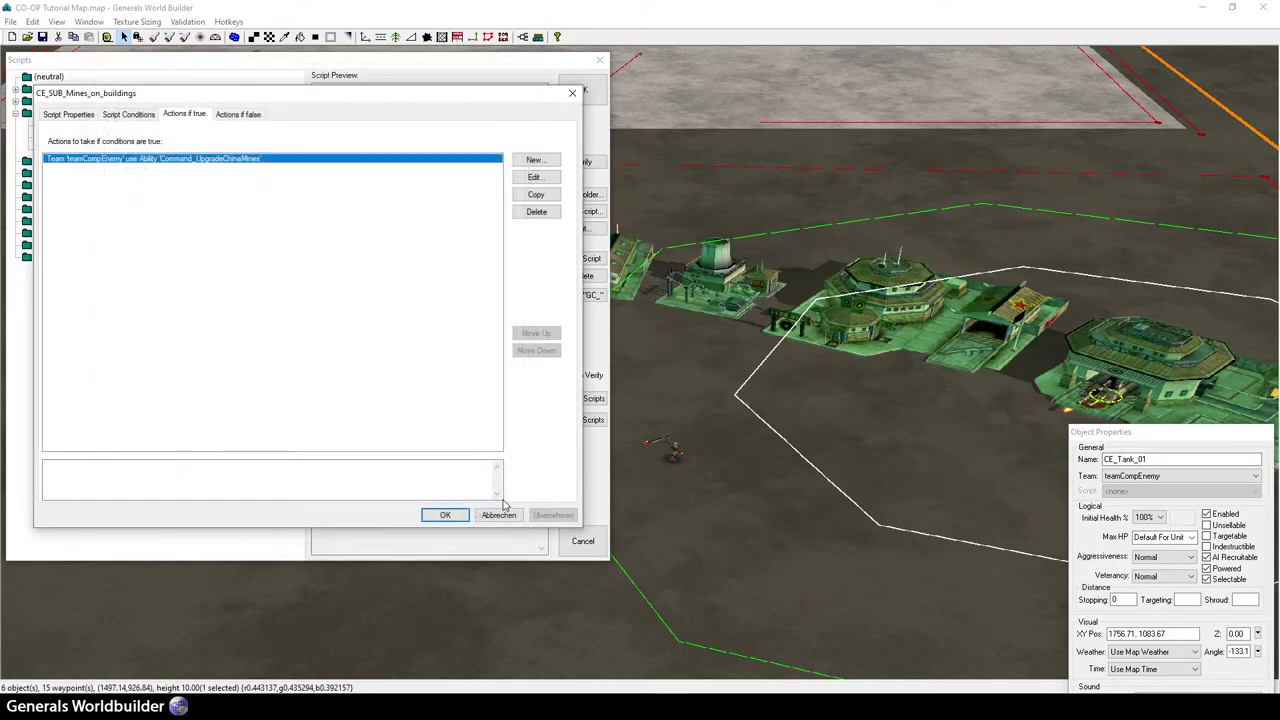
click(447, 515)
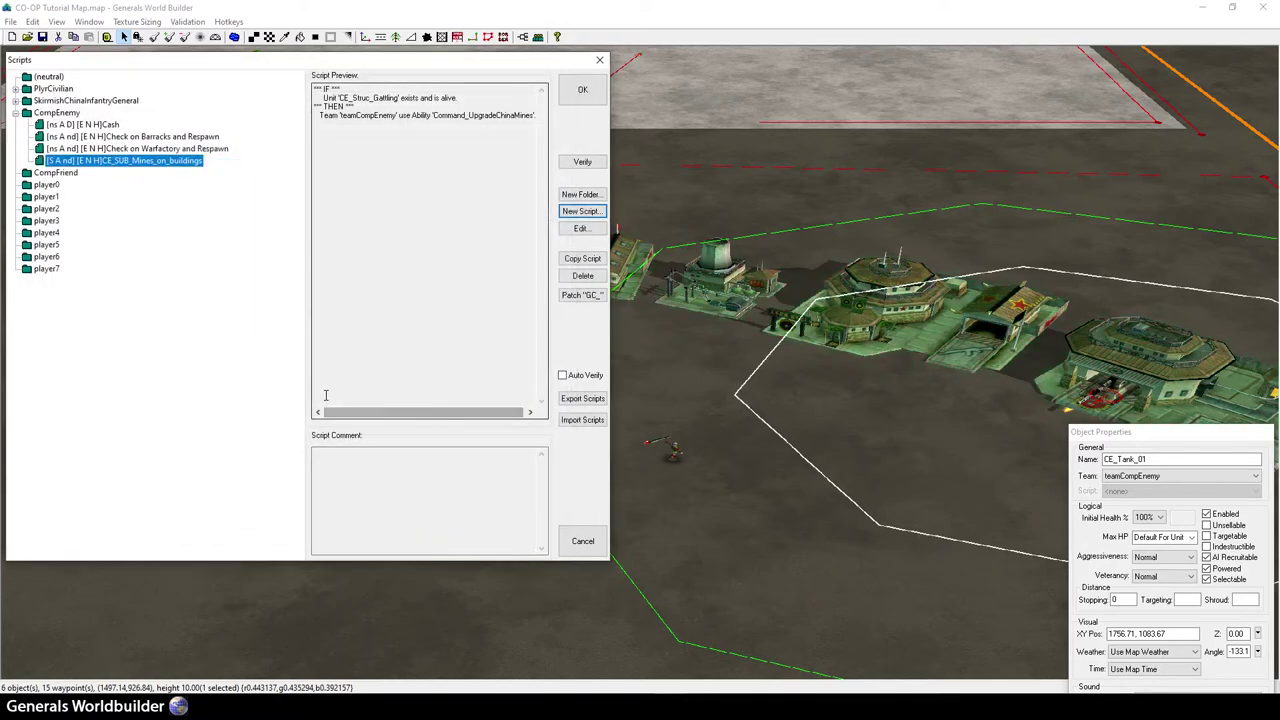
- Check the flags and preview of the CE_SUB_Mines_on_buildings script, then save the map's scripts
double_click(174, 163)
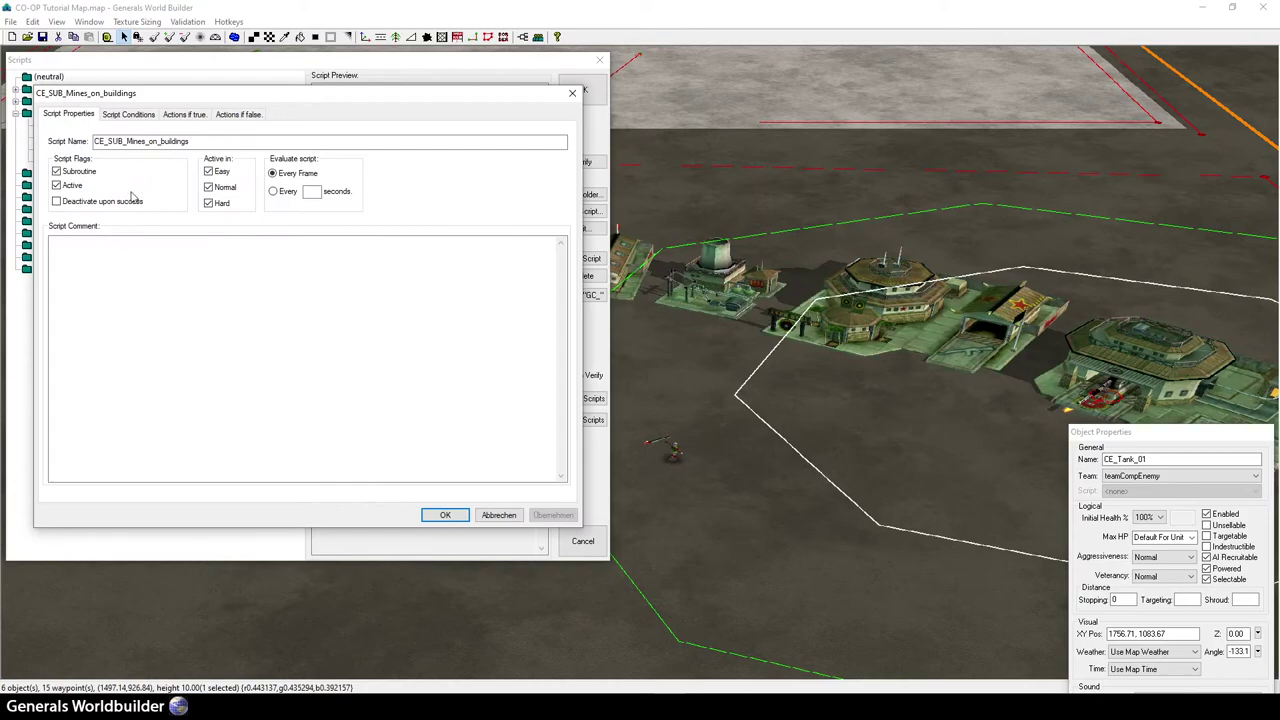
click(455, 518)
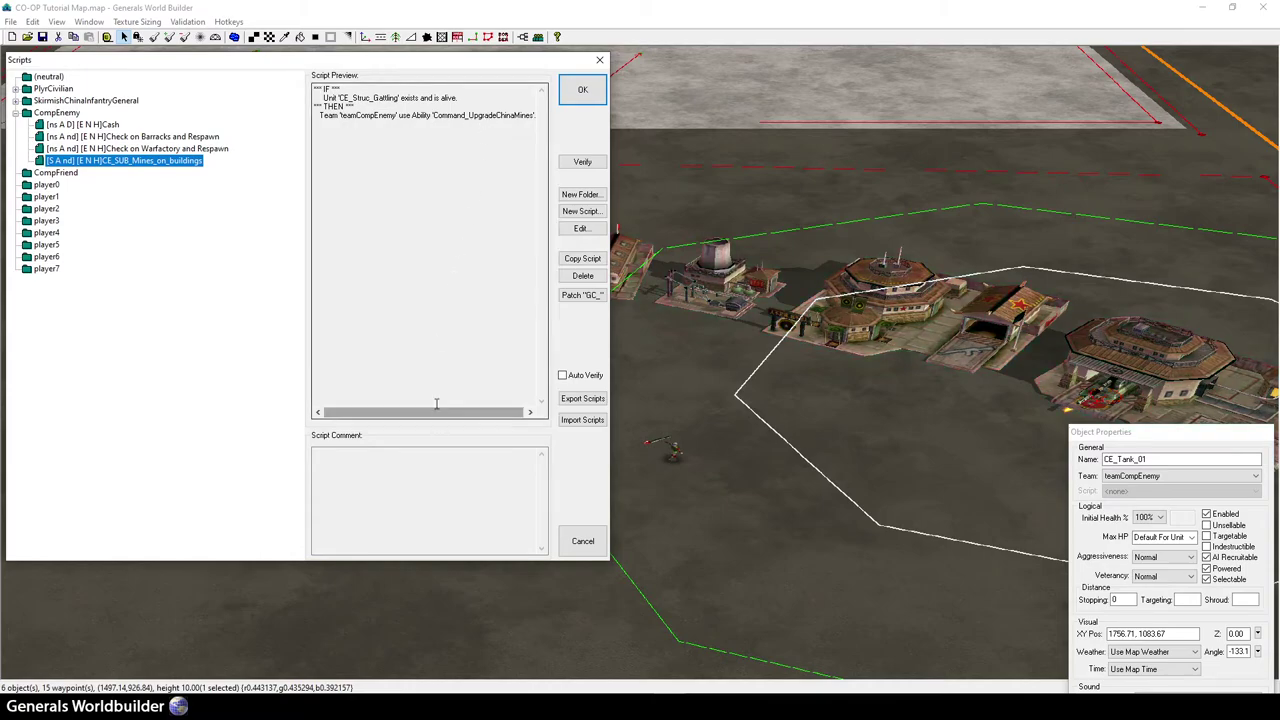
drag(452, 413, 455, 414)
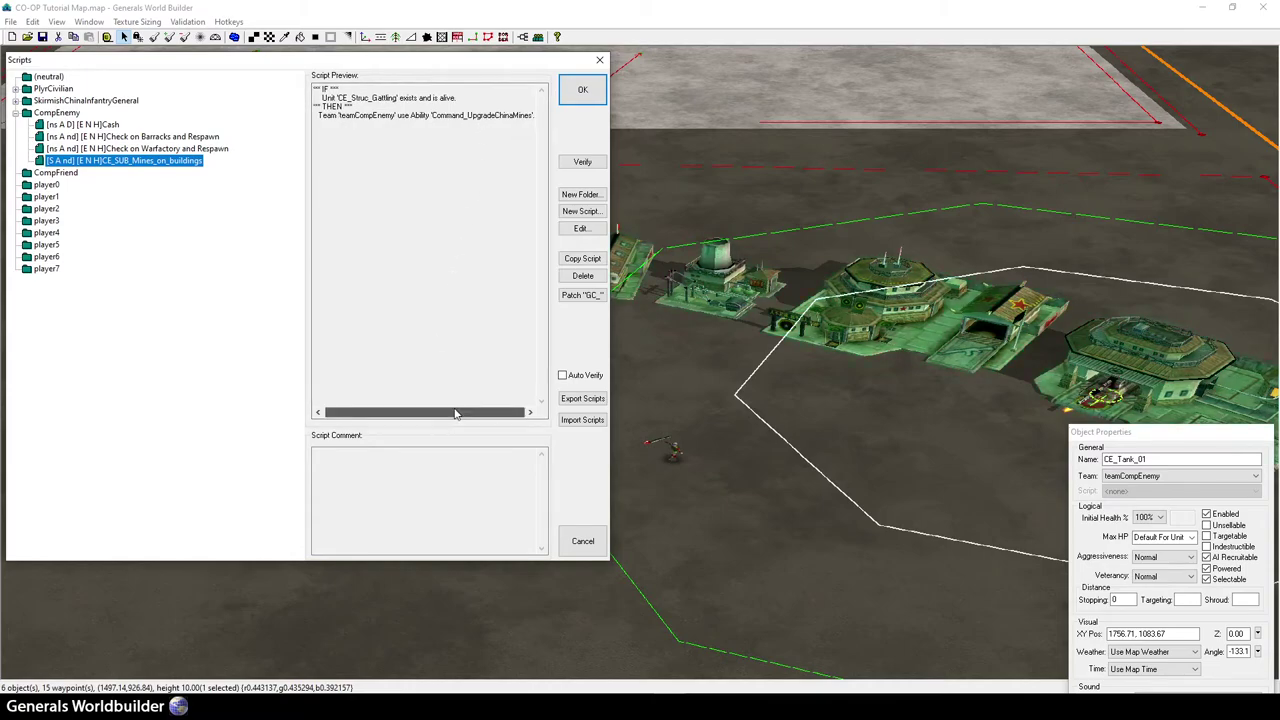
click(580, 92)
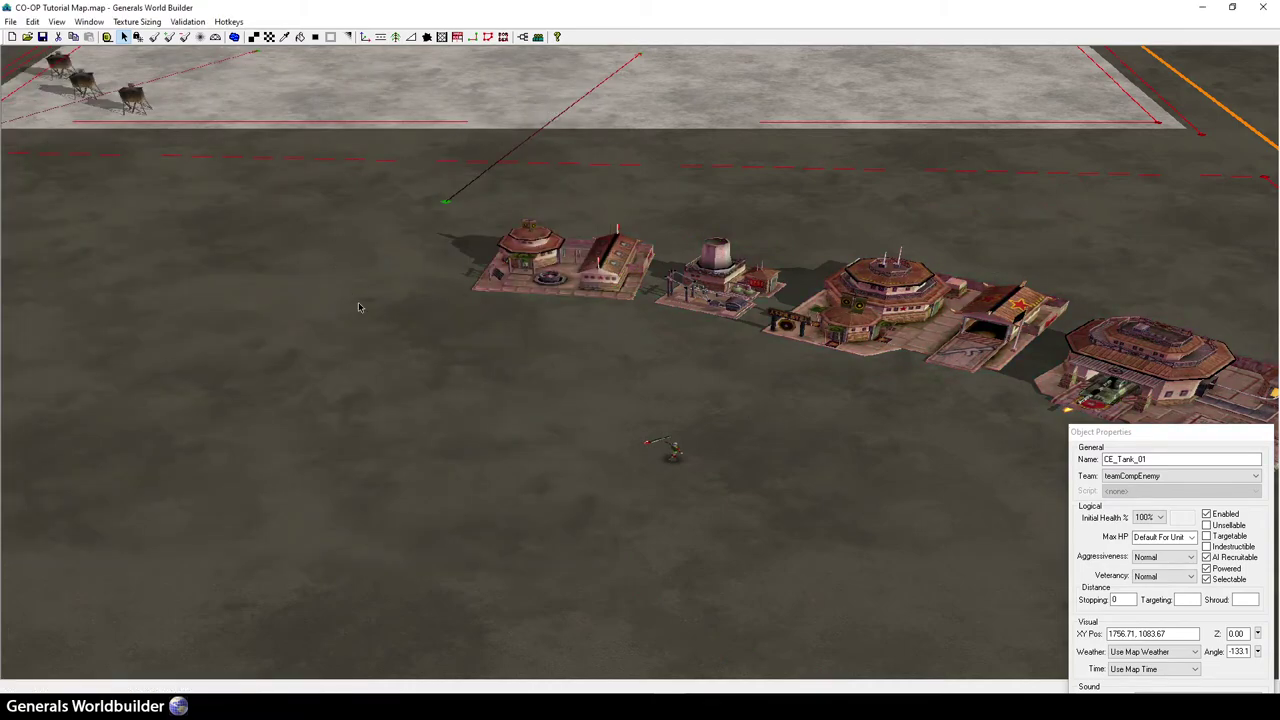
- Bring up the CompEnemy build list beside the base and dismiss the unit picker without adding a building
right_drag(208, 247, 226, 236)
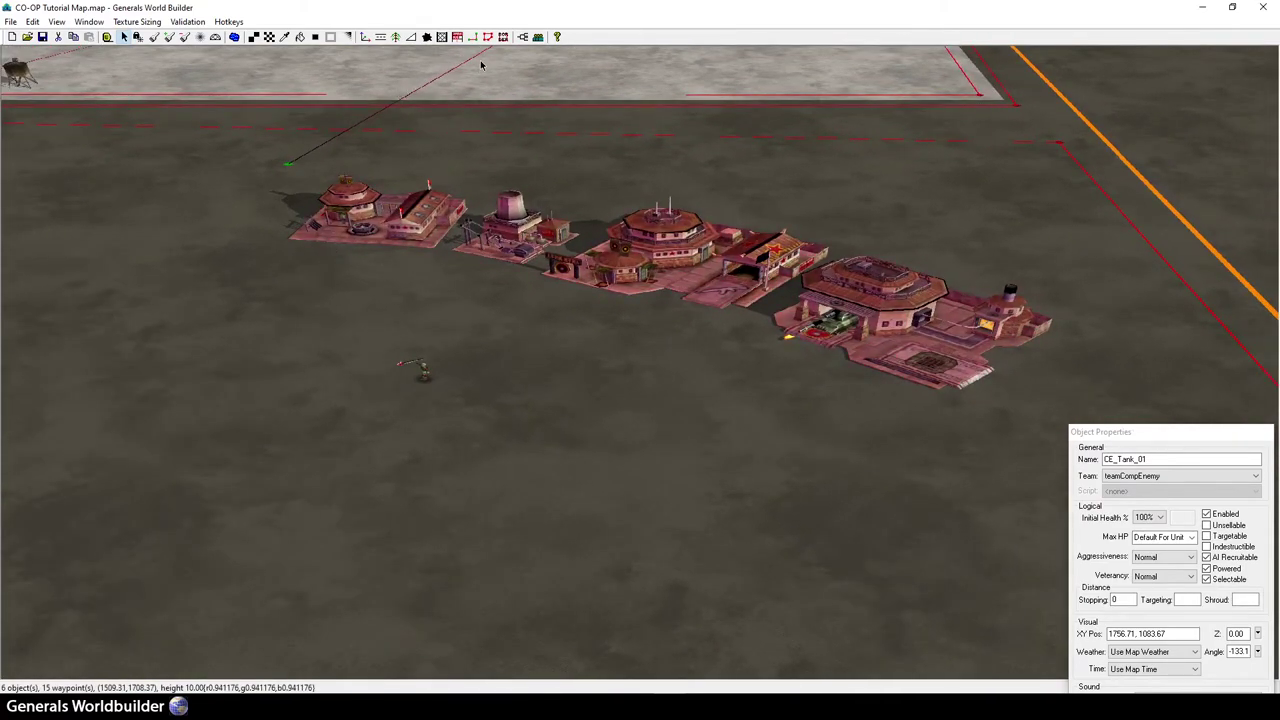
click(457, 38)
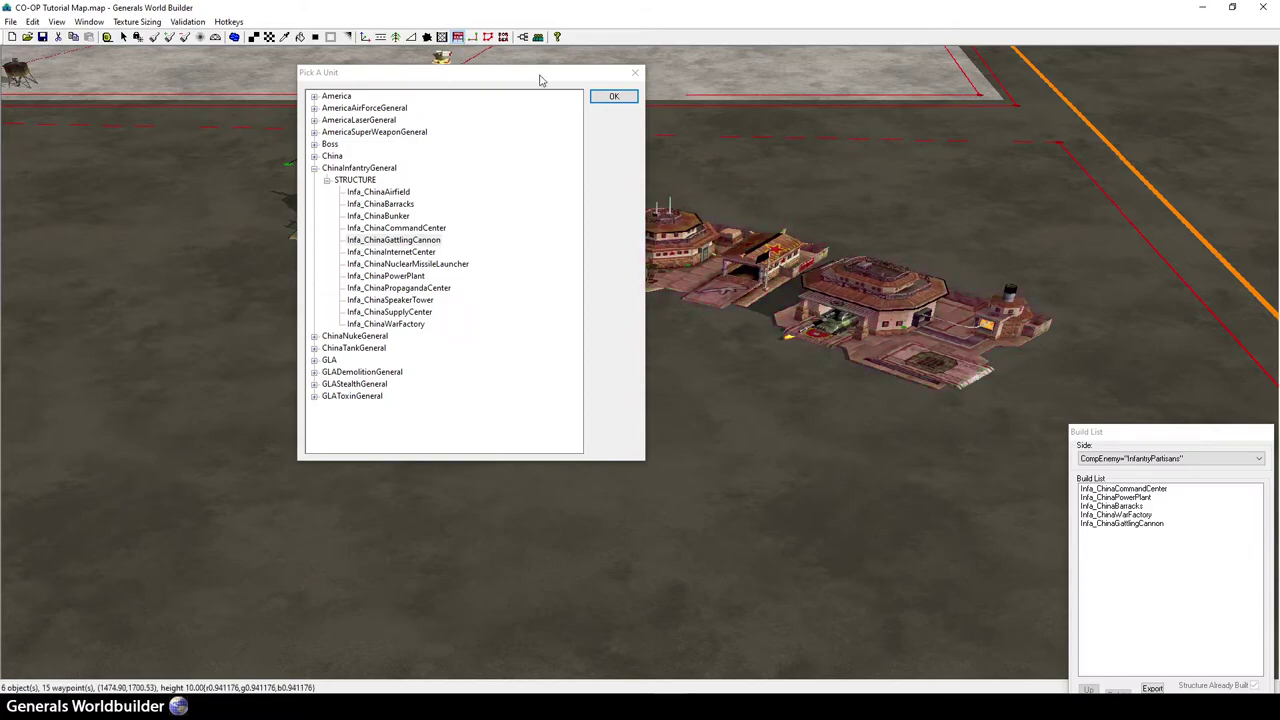
click(1115, 440)
drag(1115, 440, 765, 130)
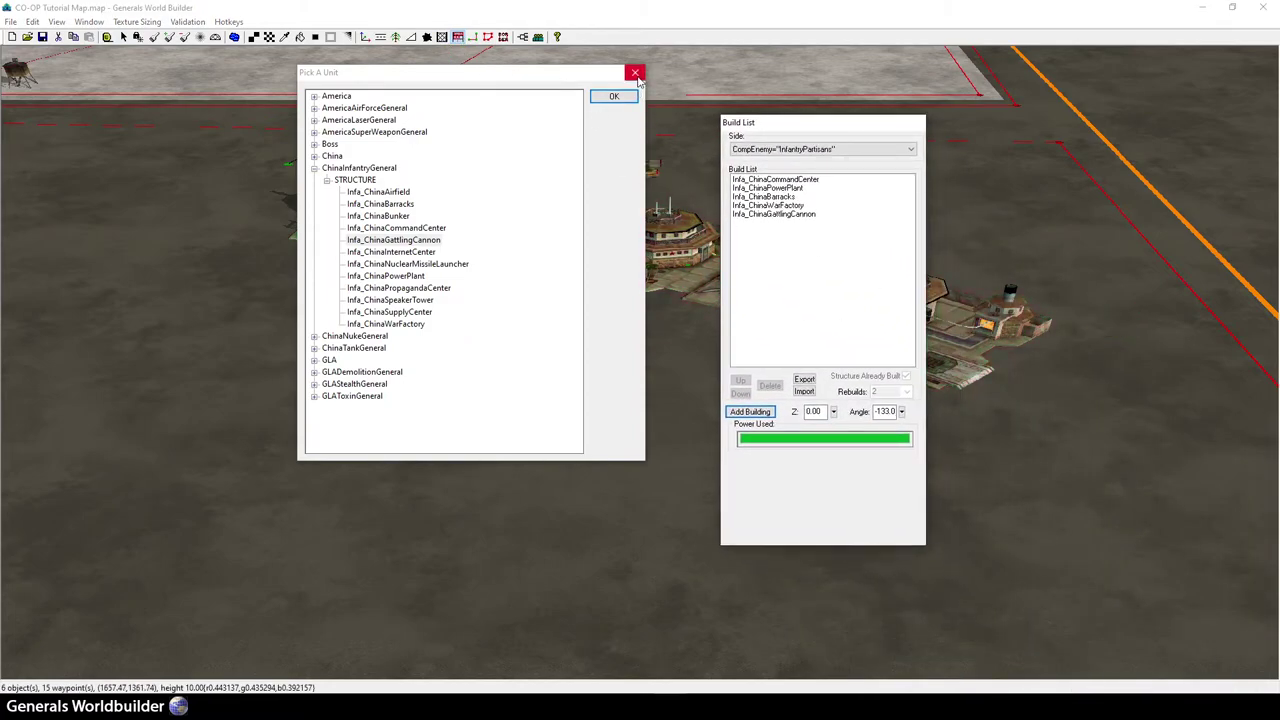
click(635, 74)
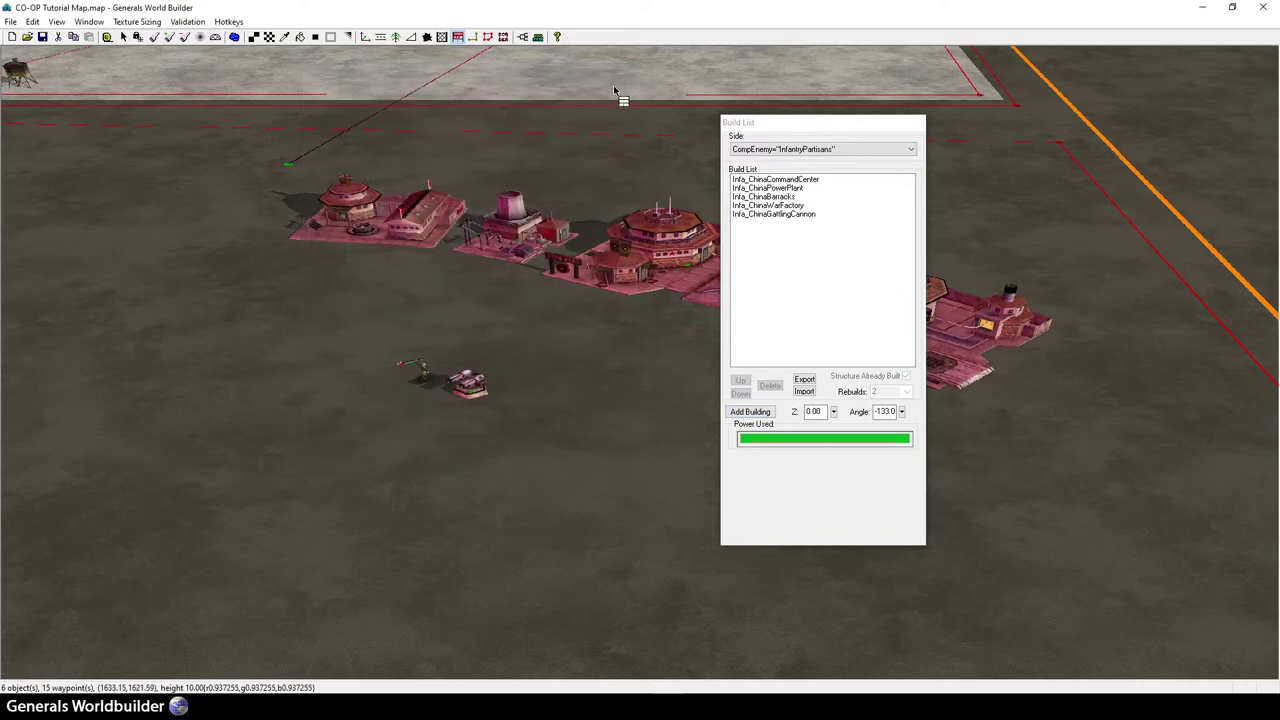
click(473, 37)
click(457, 37)
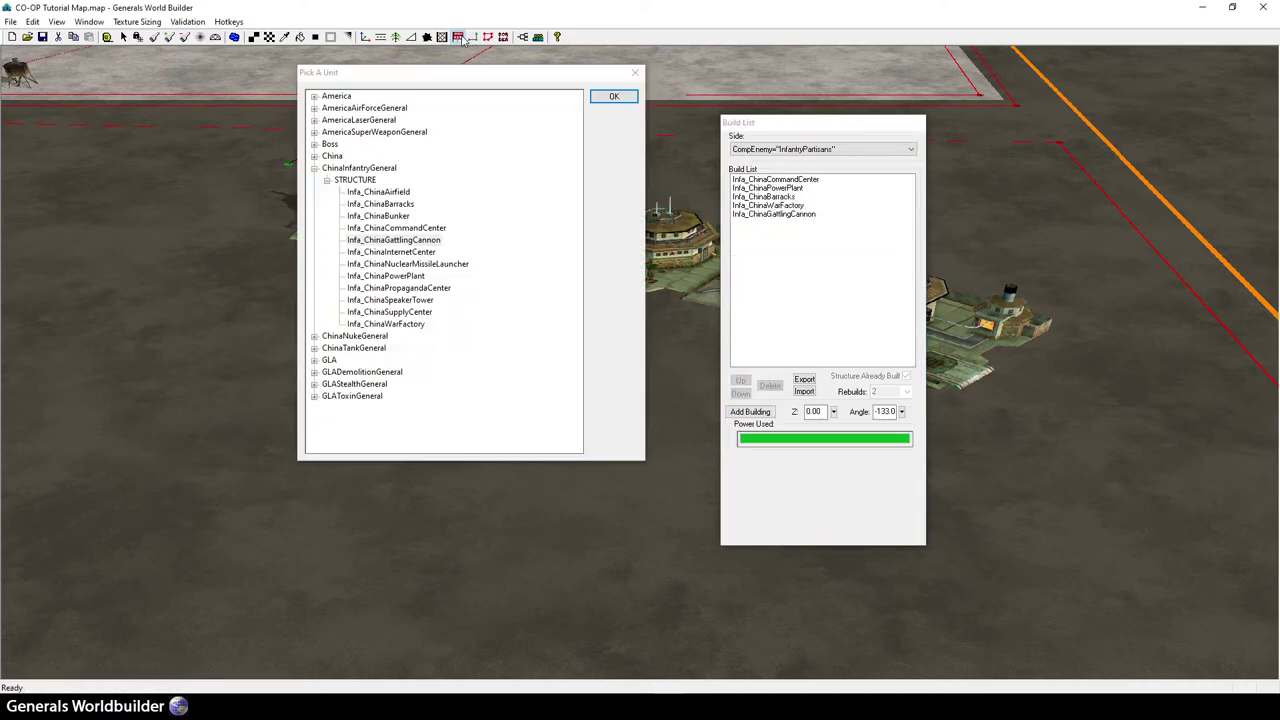
drag(503, 77, 240, 58)
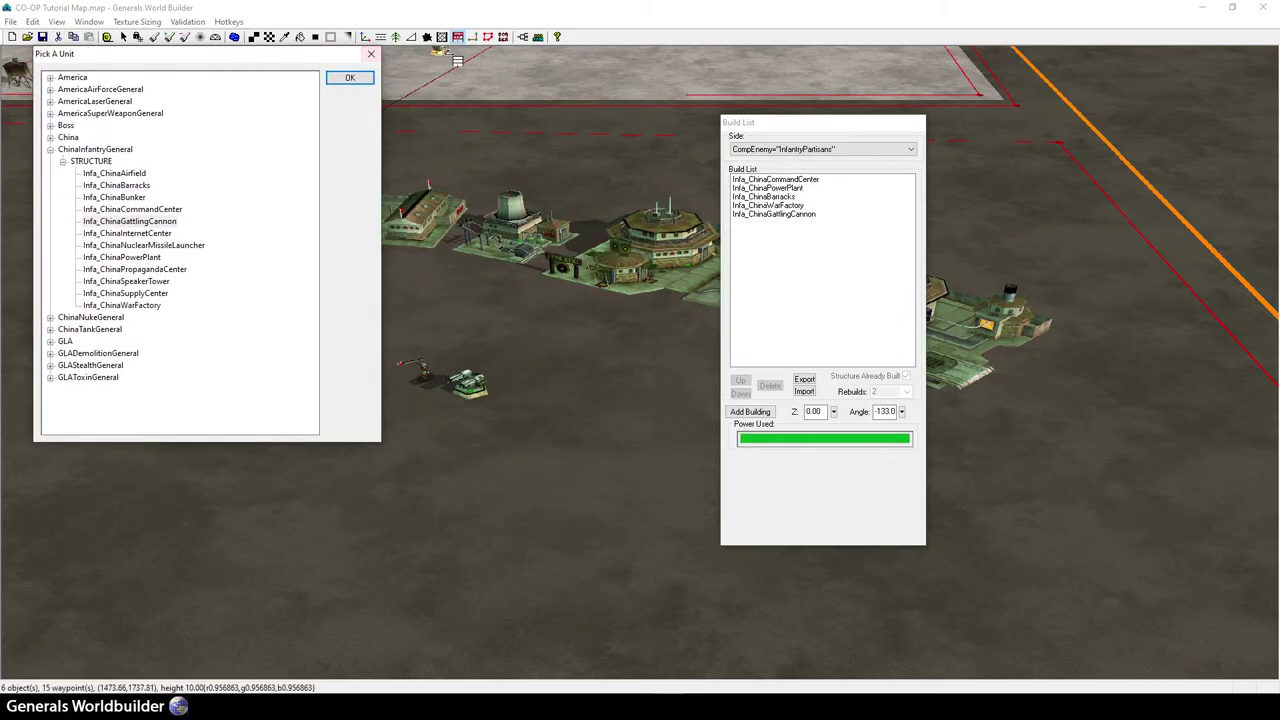
click(373, 54)
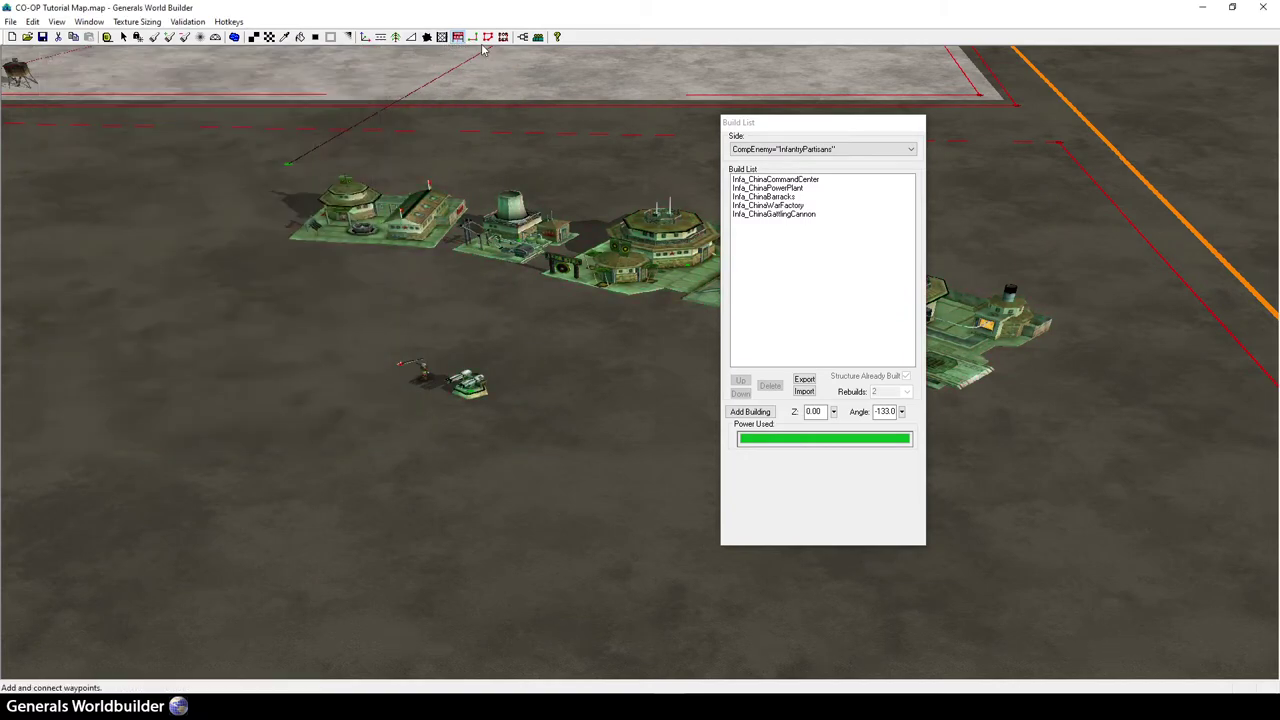
- Assign the script CE_SUB_Mines_on_buildings to the Infa_ChinaGattlingCannon in the build list and verify its building properties
click(797, 215)
double_click(795, 220)
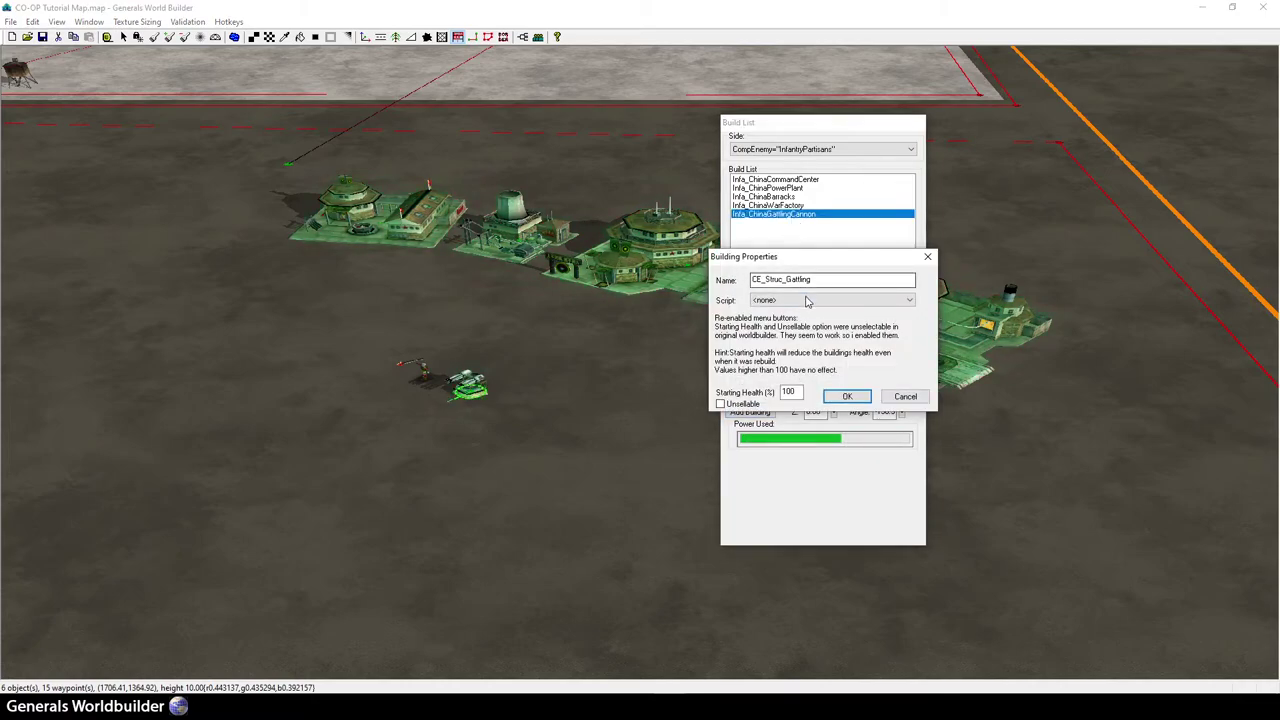
click(807, 301)
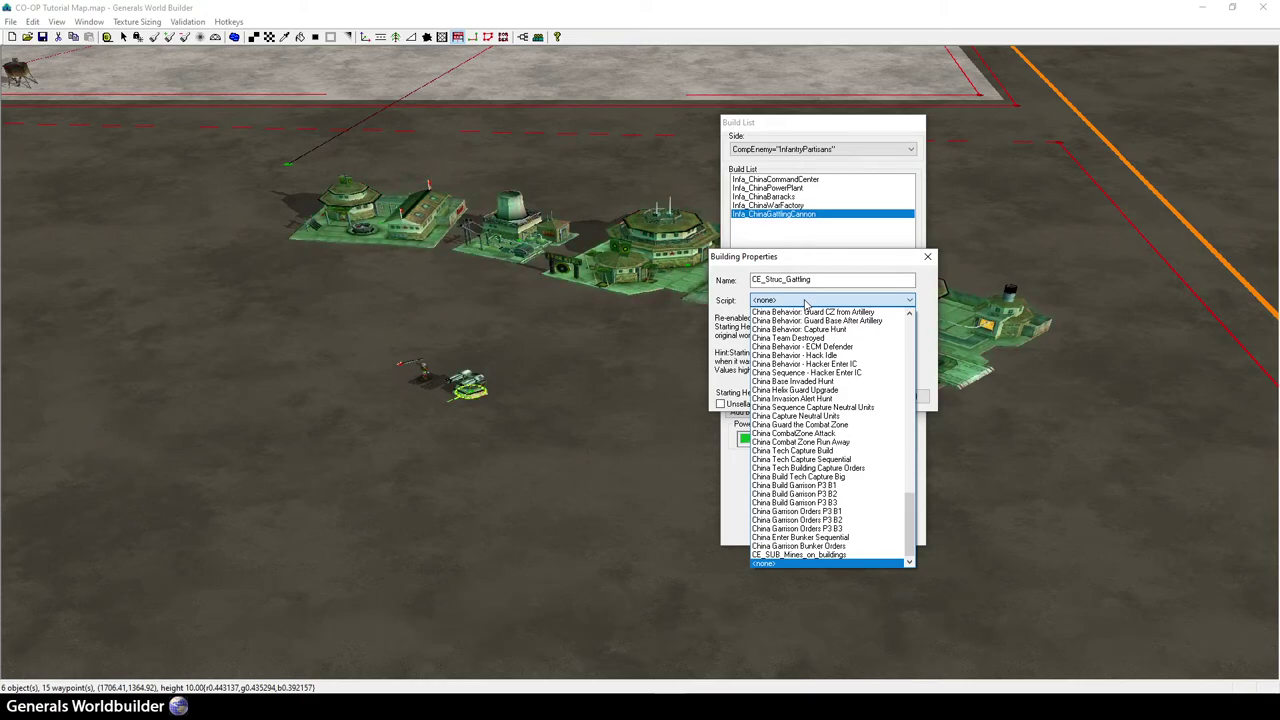
key(Home)
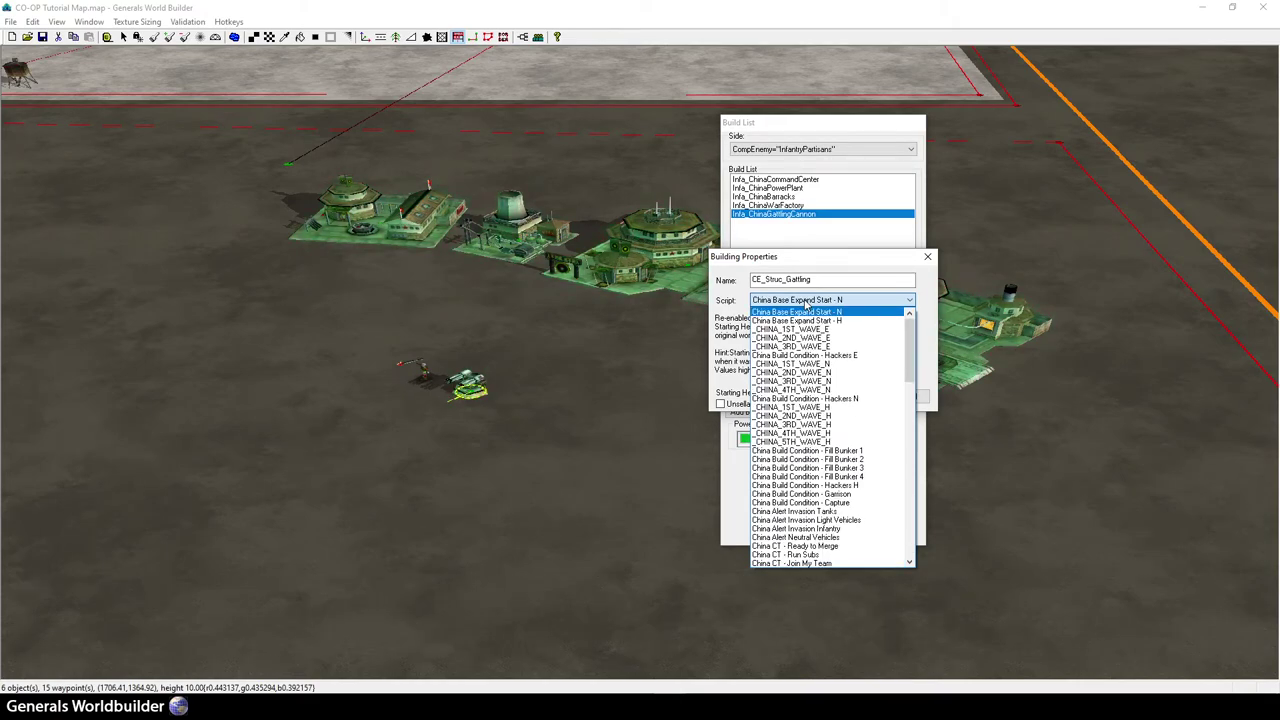
key(Down)
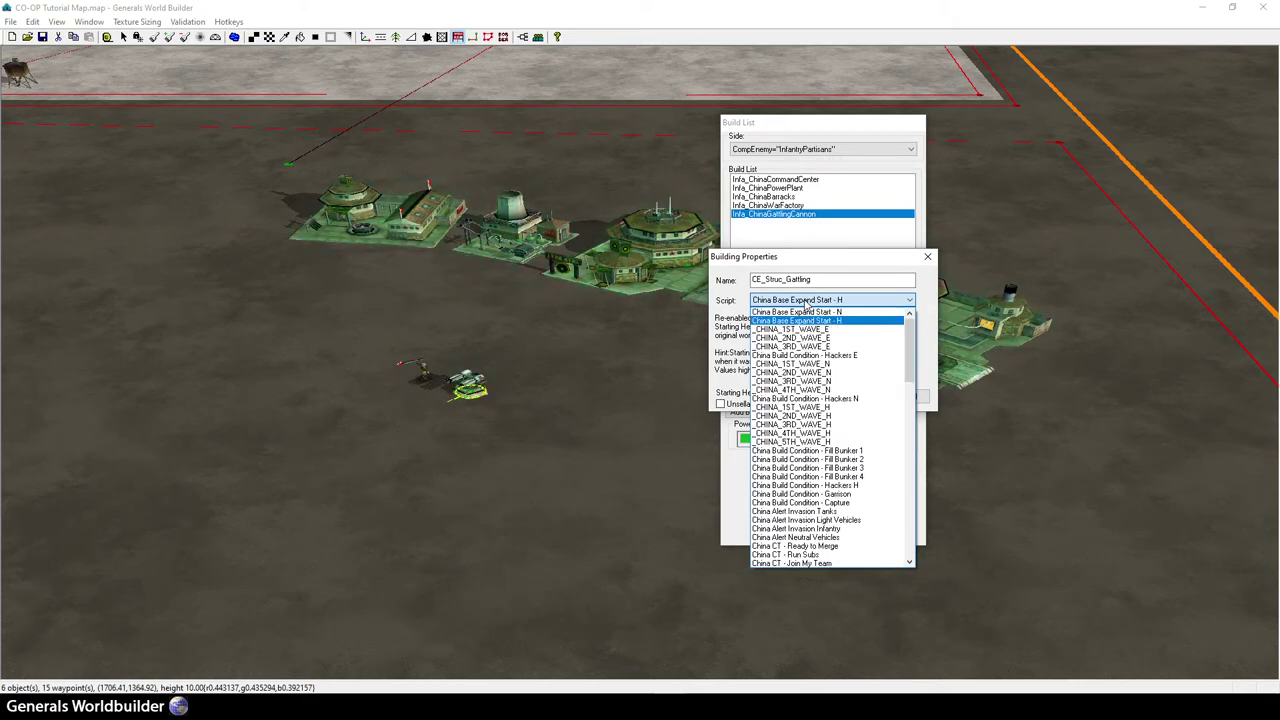
drag(911, 370, 896, 549)
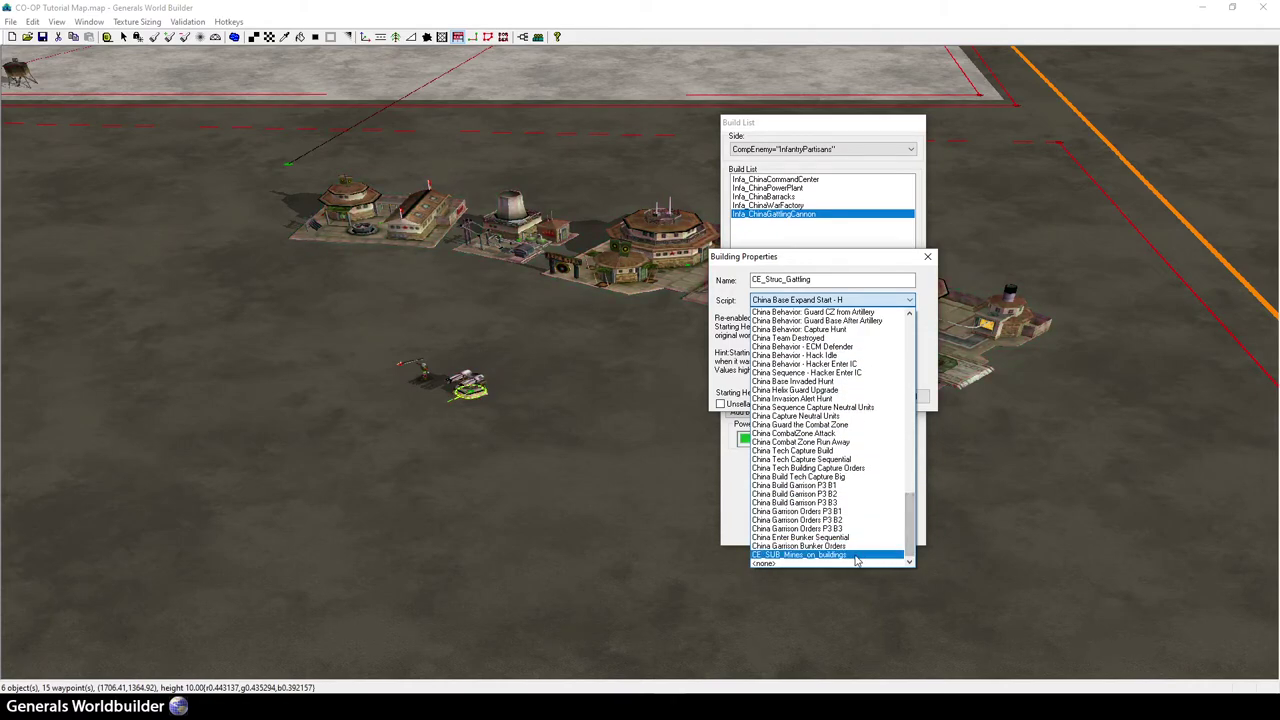
click(789, 556)
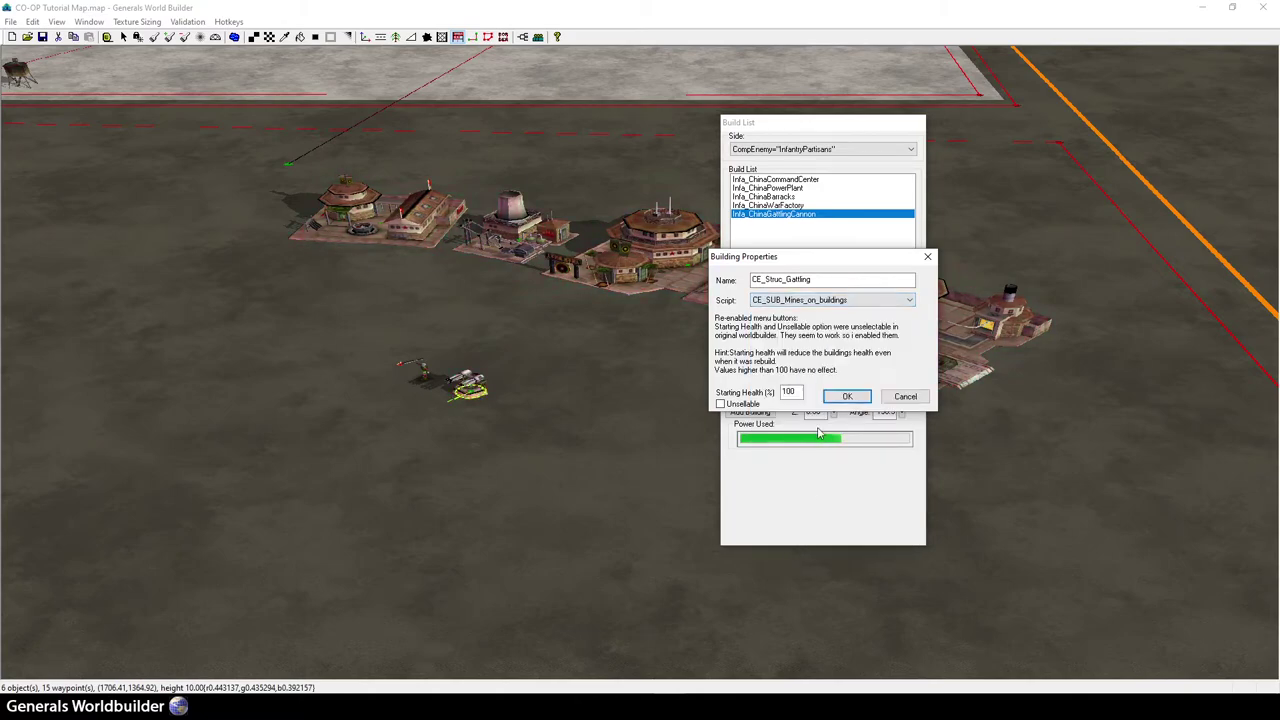
click(772, 300)
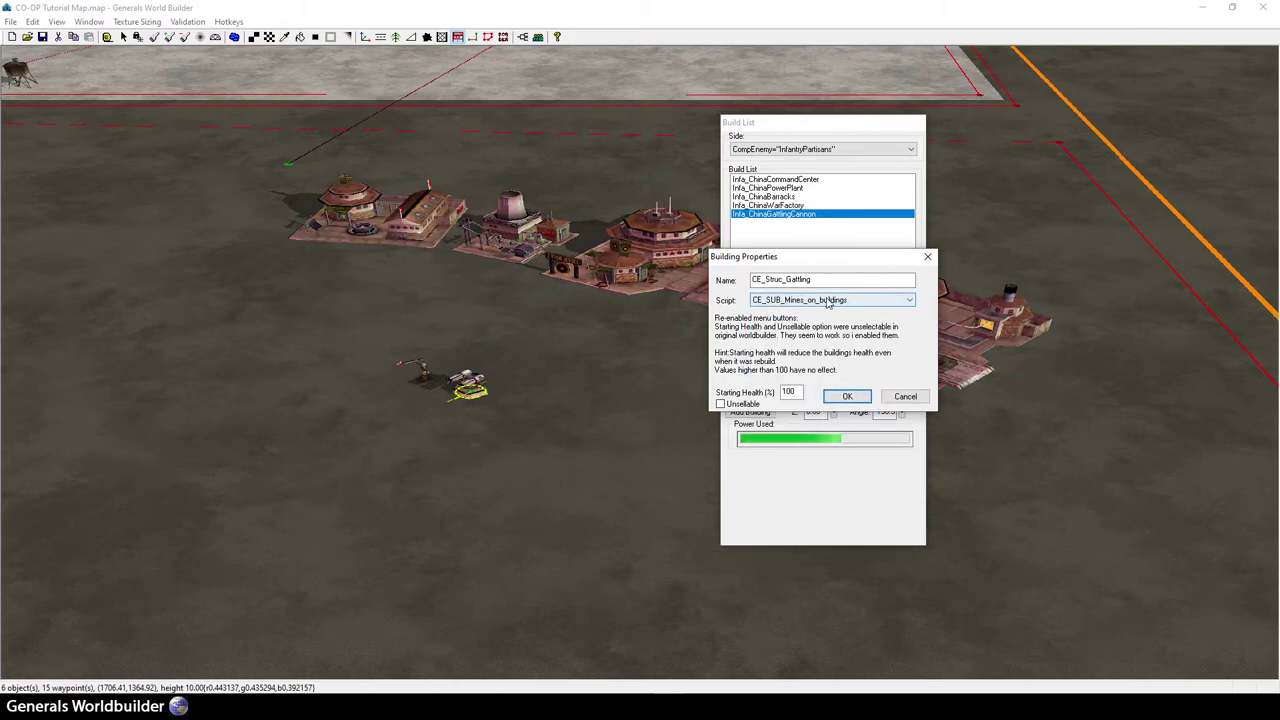
click(853, 398)
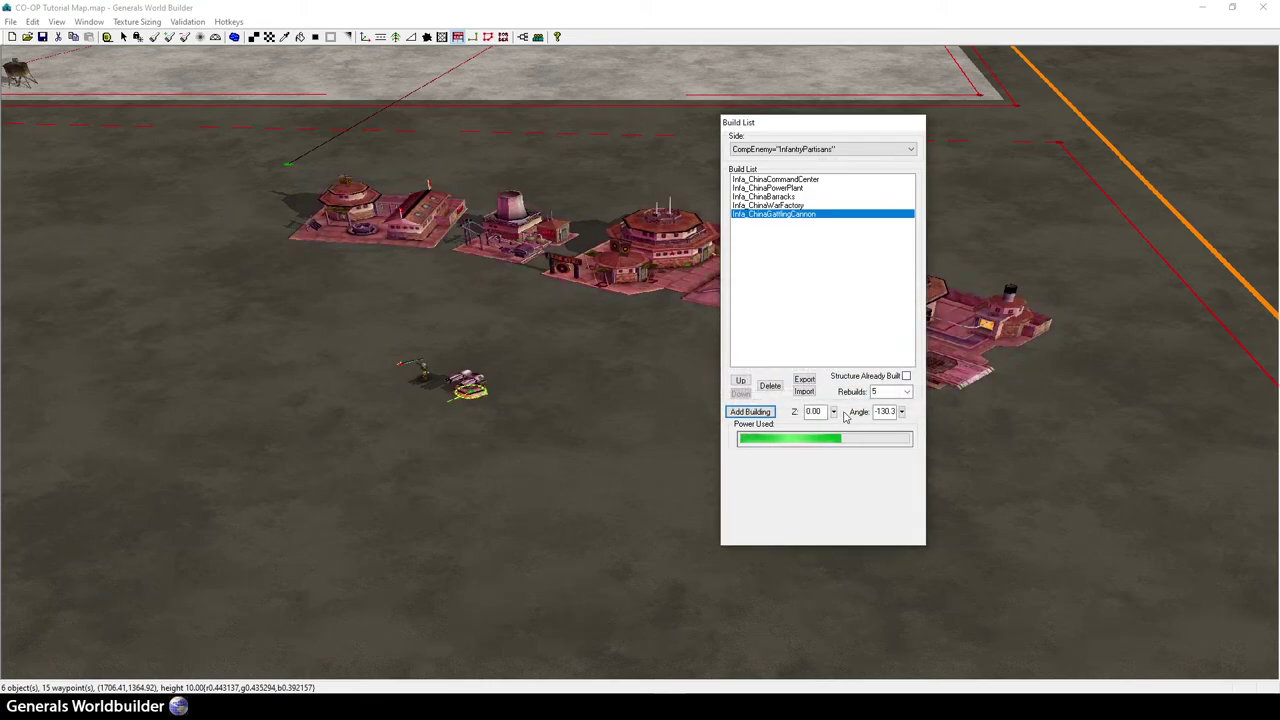
double_click(798, 214)
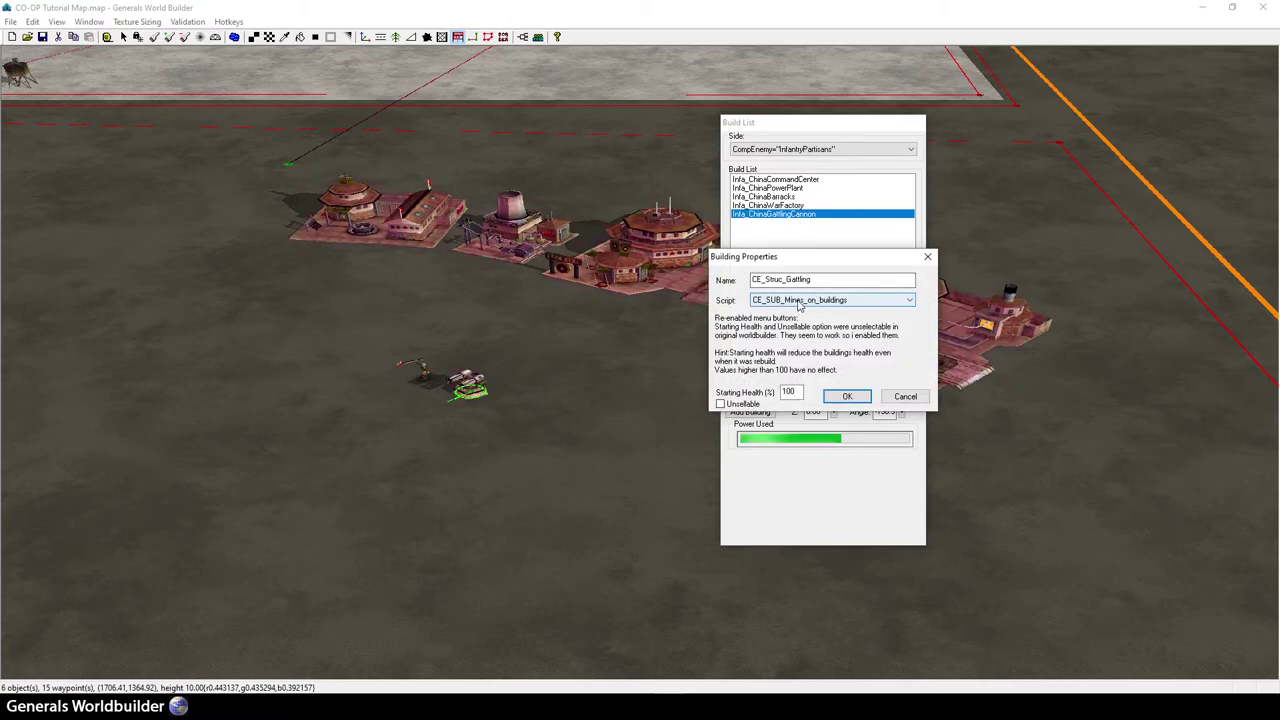
click(856, 399)
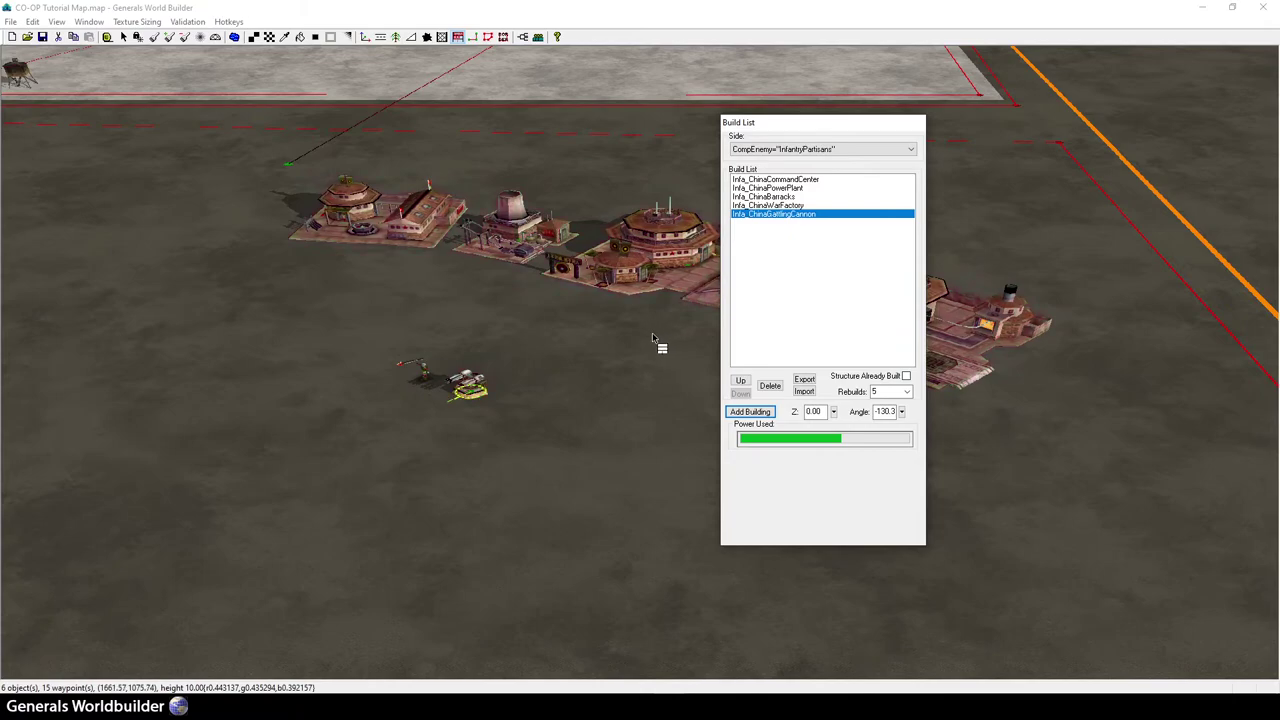
click(414, 287)
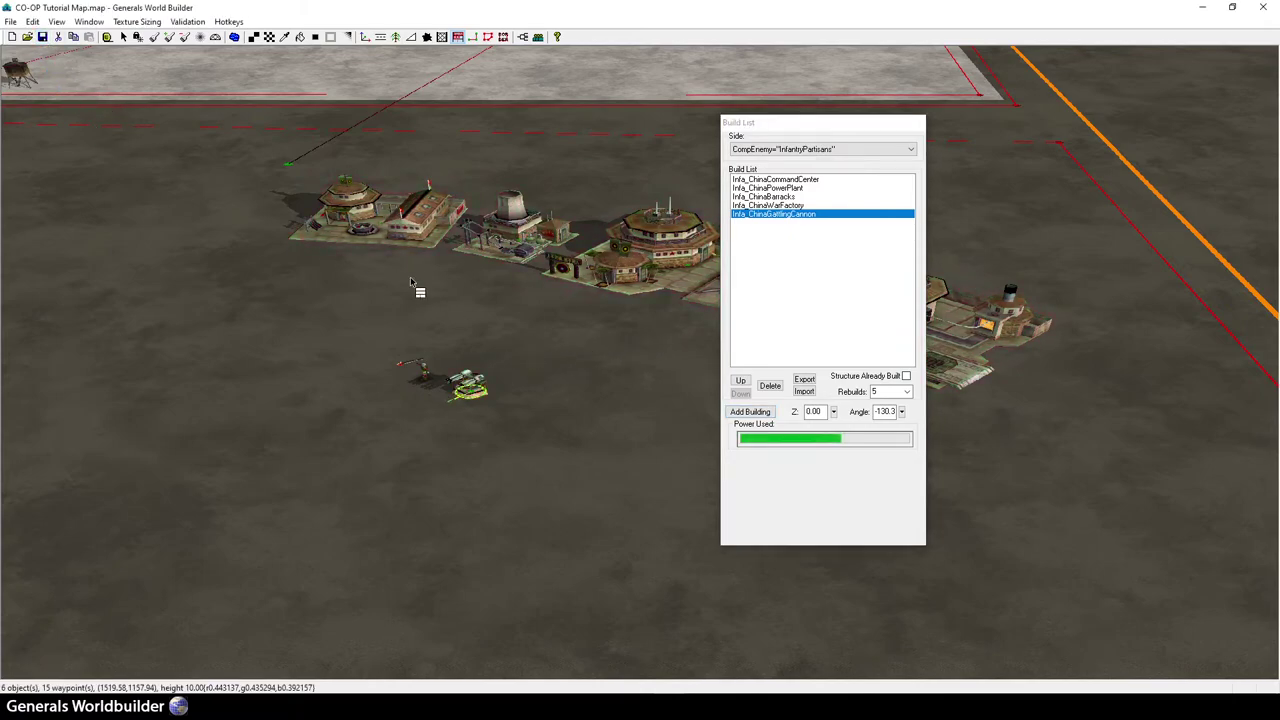
- Leave the build list and switch to placing objects on the map
drag(772, 130, 1131, 224)
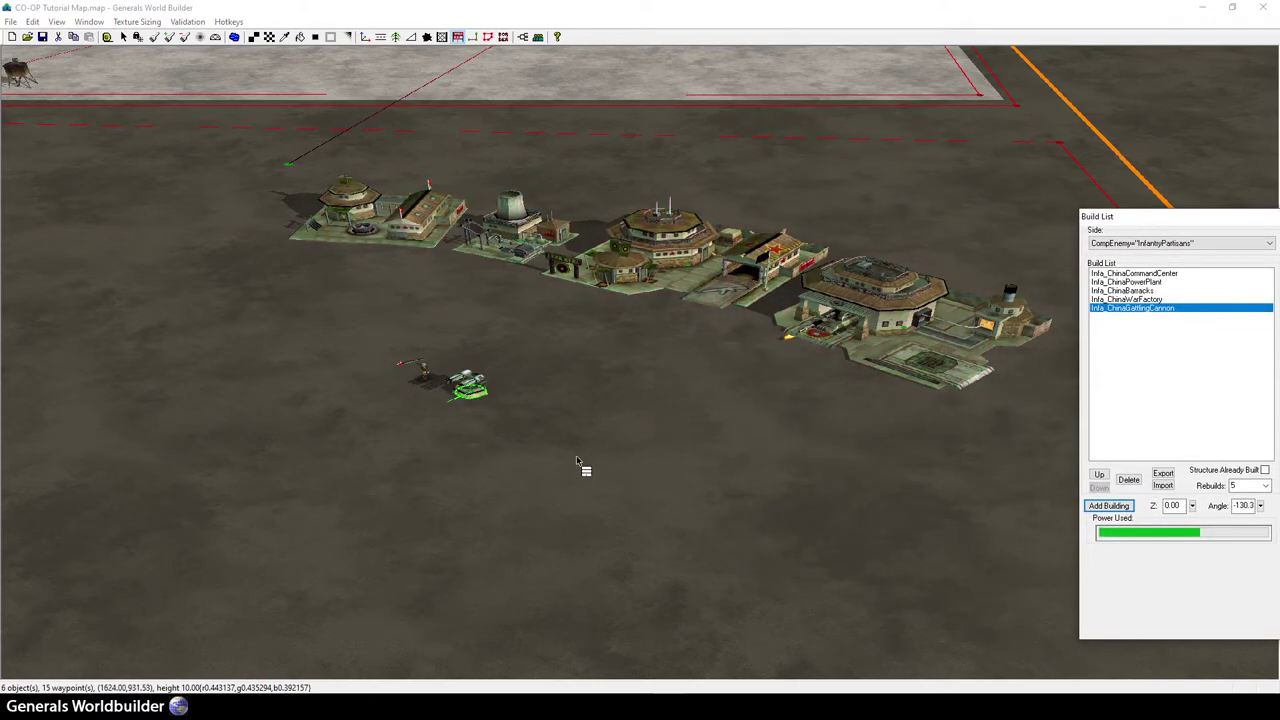
key(Escape)
scroll(631, 428, down, 2)
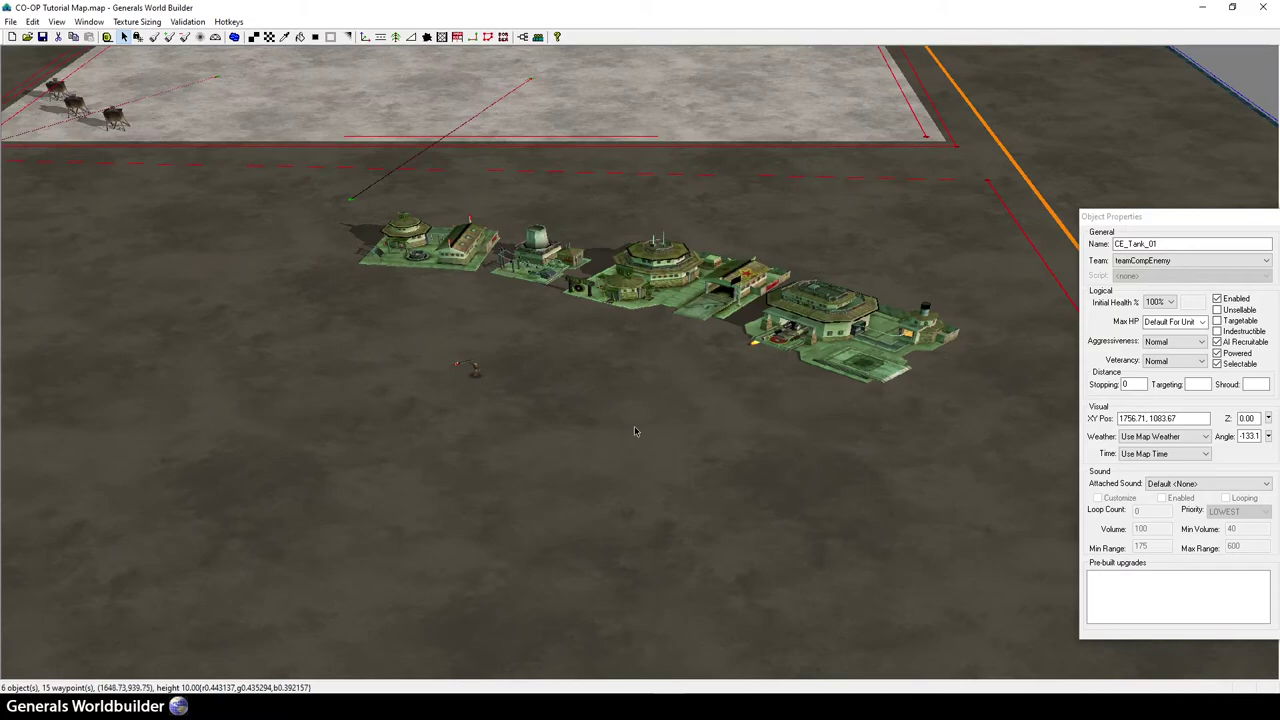
scroll(631, 428, down, 2)
right_drag(623, 438, 646, 338)
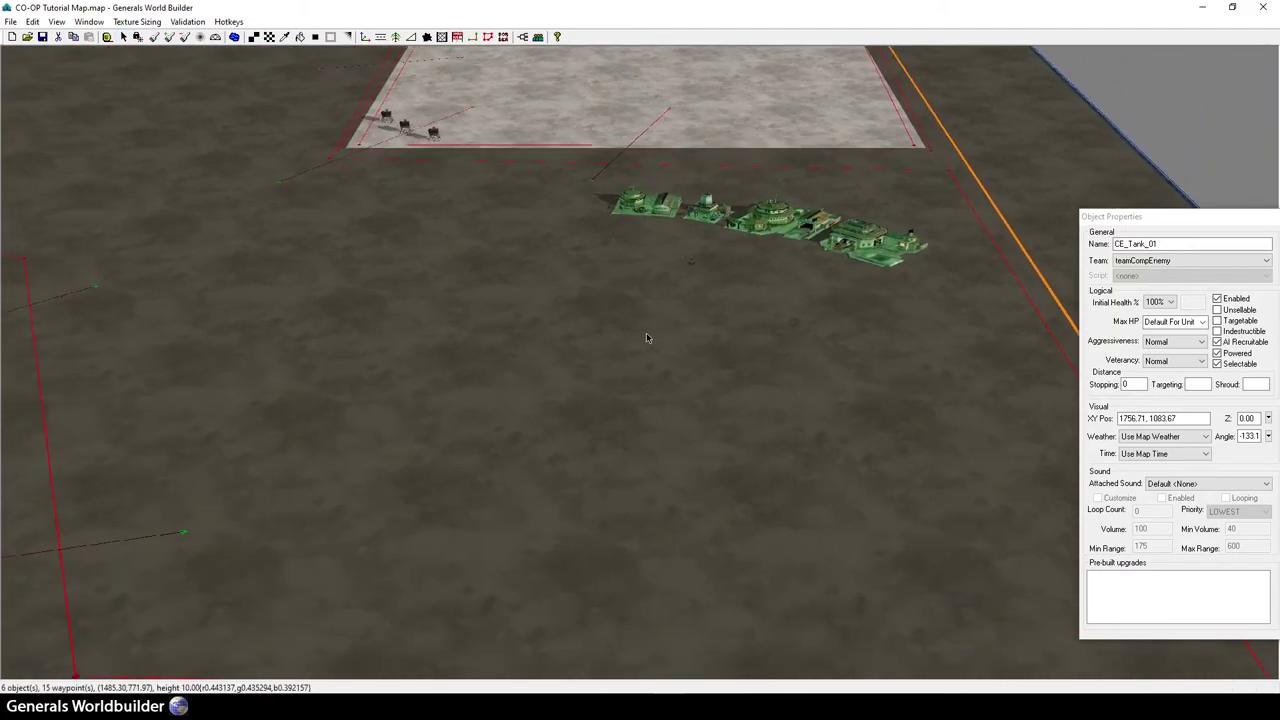
click(692, 265)
click(365, 37)
drag(1148, 225, 1053, 200)
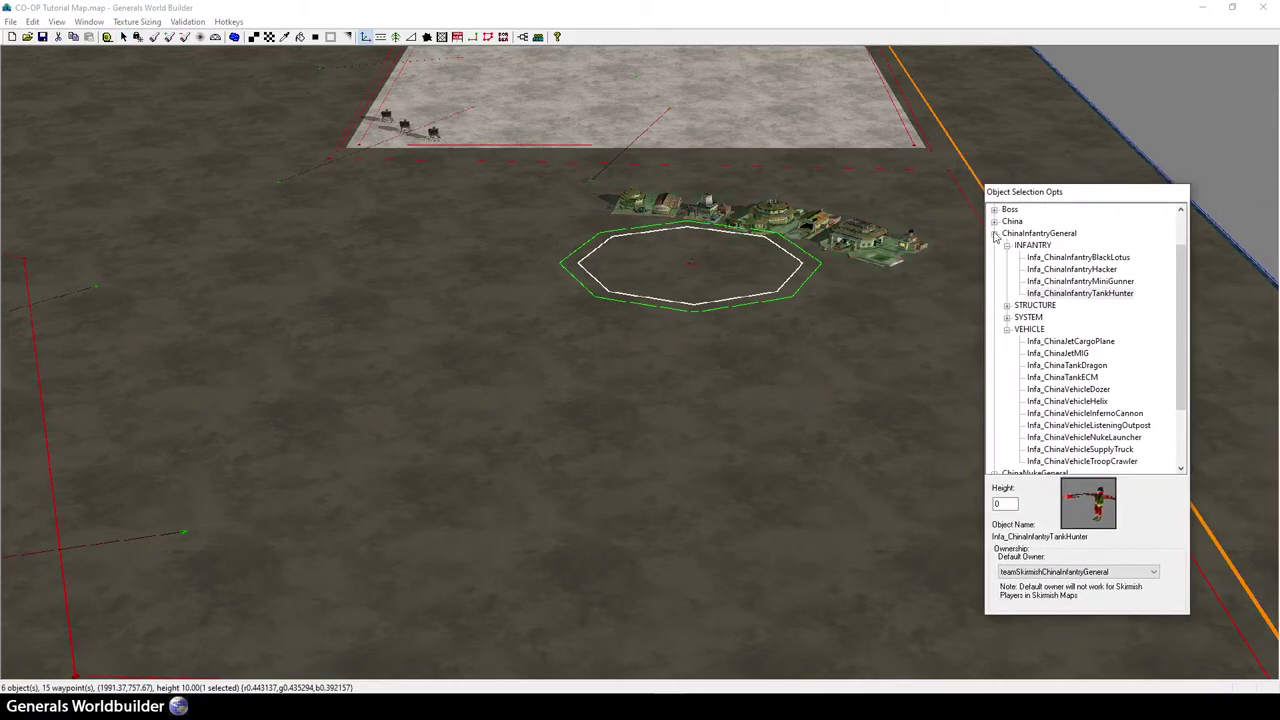
- Place an AmericaInfantryPathfinder on the open ground in front of the CompEnemy base, adding its player from the FactionAmerica template
scroll(1062, 286, up, 2)
click(994, 211)
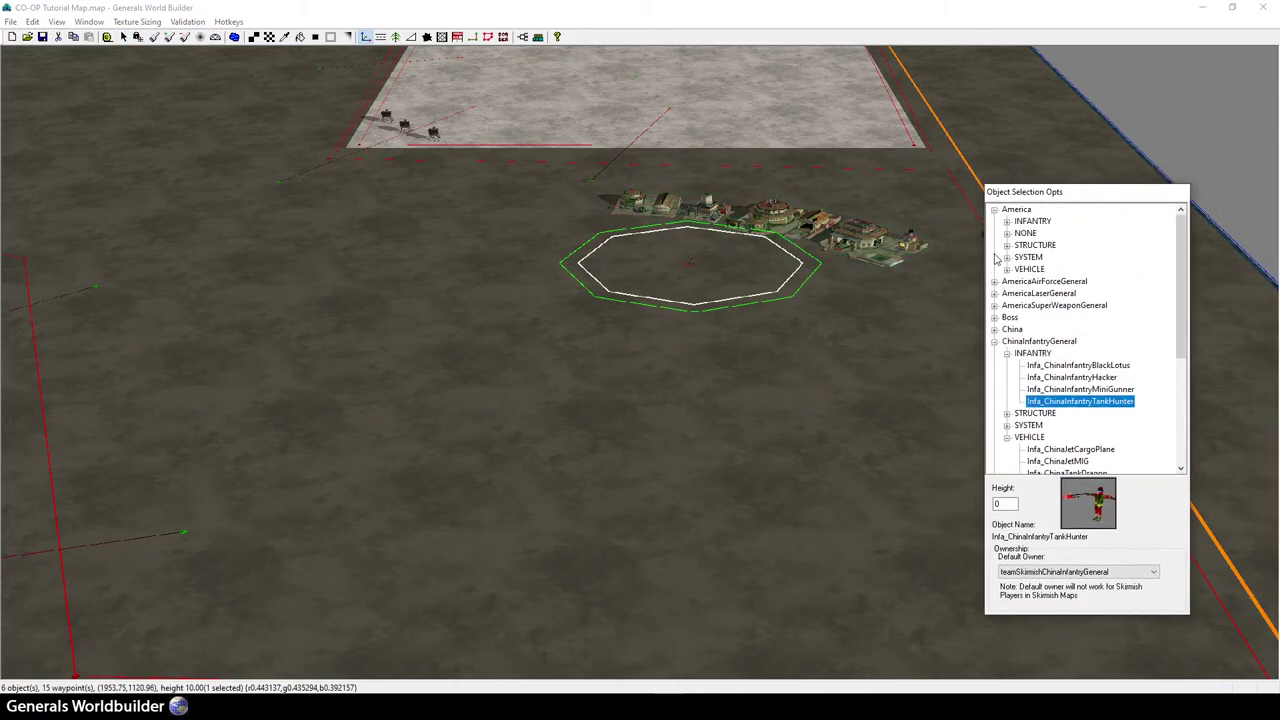
click(1007, 222)
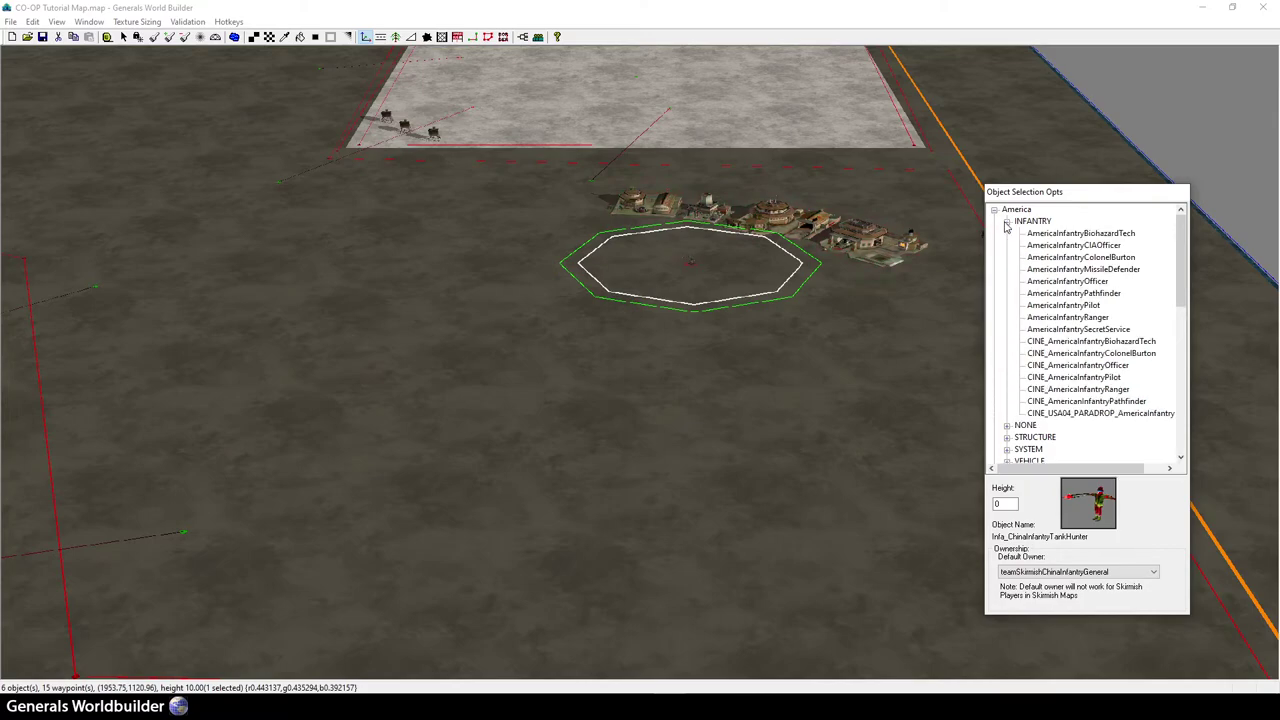
click(1073, 293)
click(693, 394)
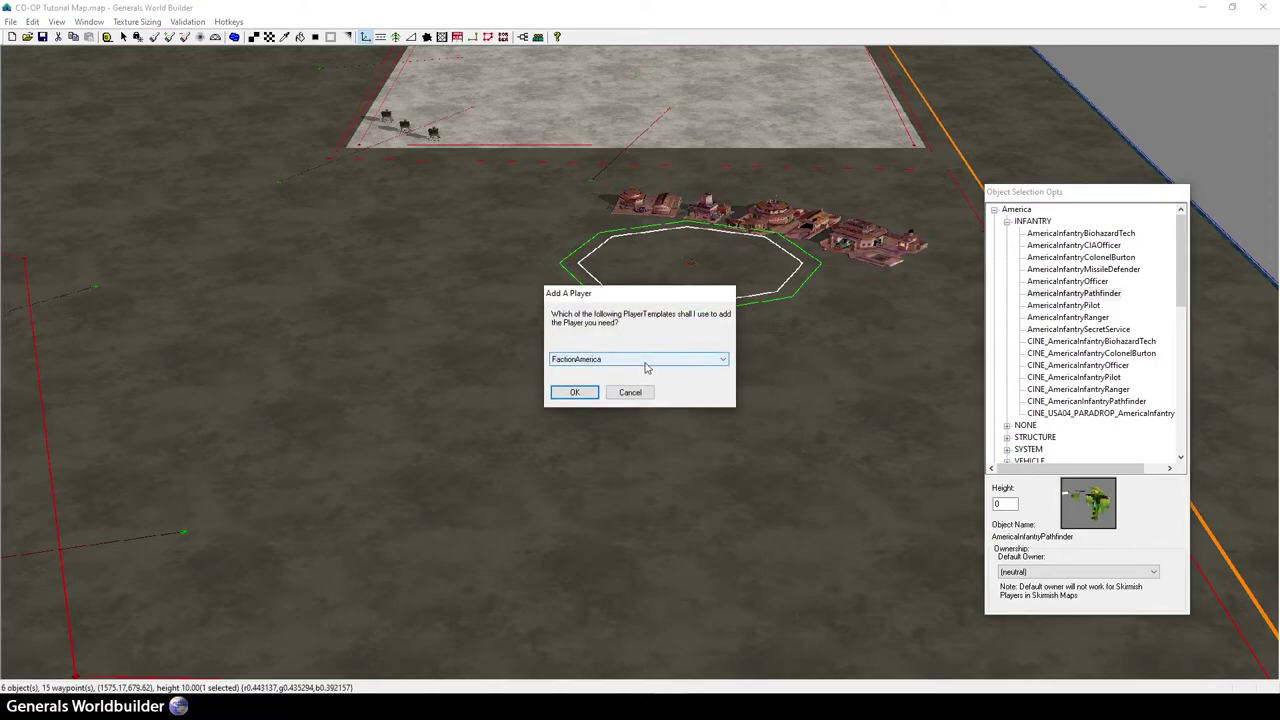
click(609, 359)
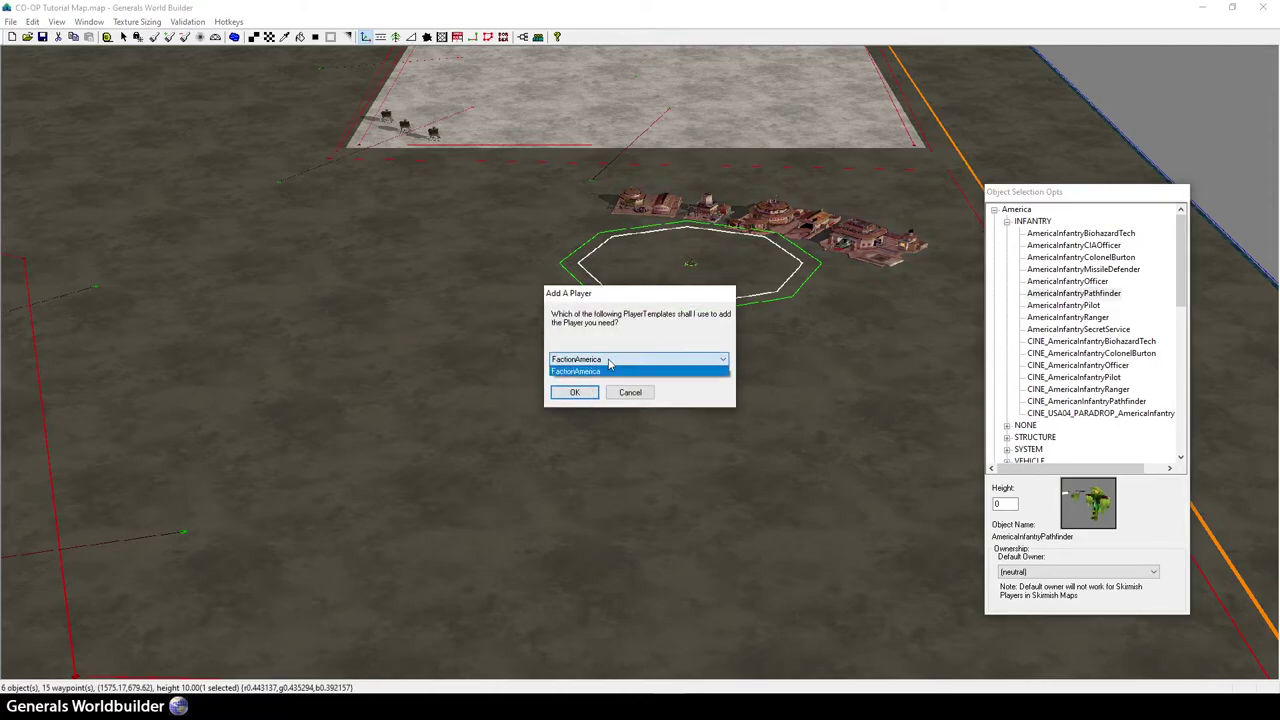
click(605, 368)
click(592, 392)
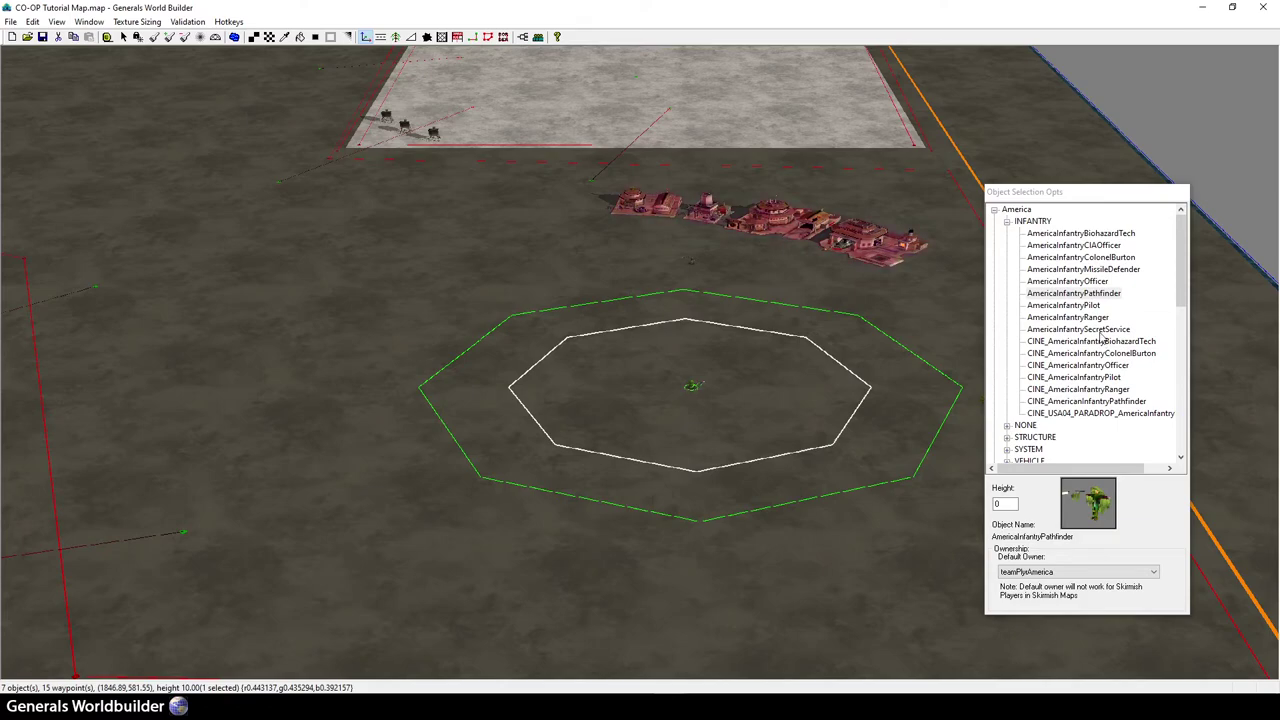
- Place an AmericaInfantryColonelBurton beside the Pathfinder in front of the CompEnemy base
click(1112, 259)
click(651, 377)
key(Escape)
- Assign both the Pathfinder and Colonel Burton to the team teamplayer0
scroll(700, 450, up, 3)
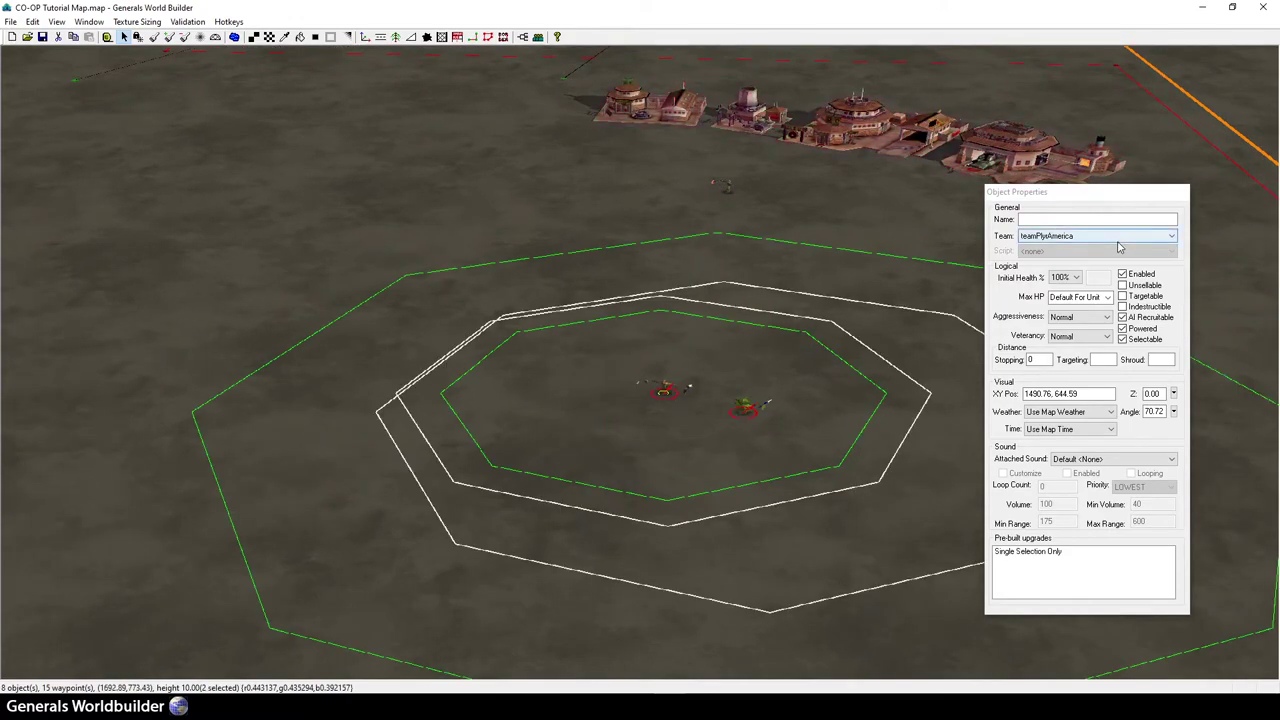
click(1116, 236)
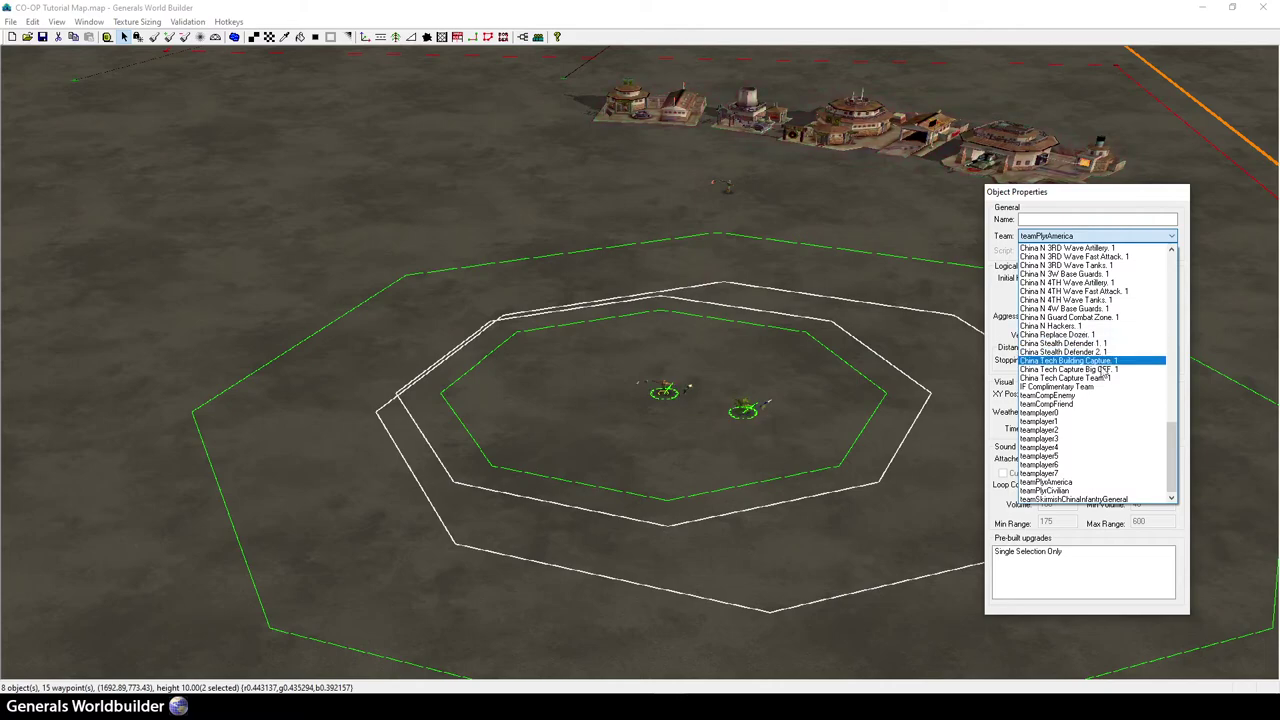
click(1060, 412)
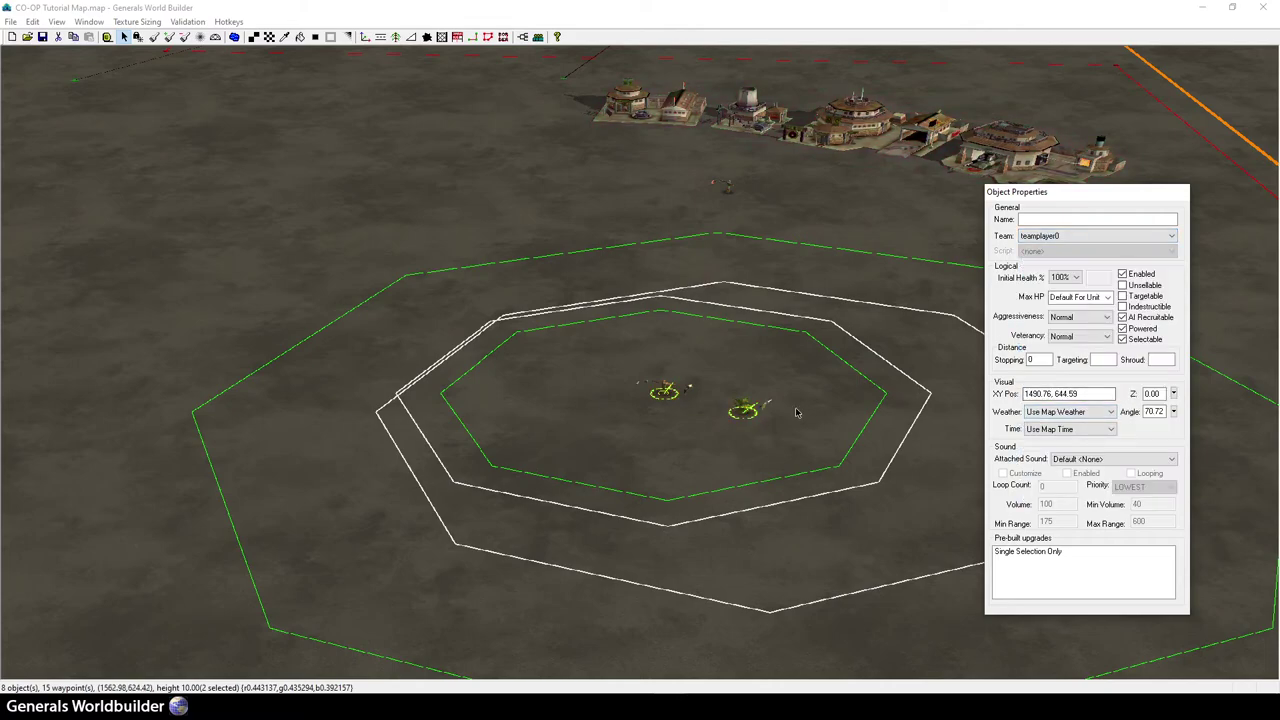
click(749, 464)
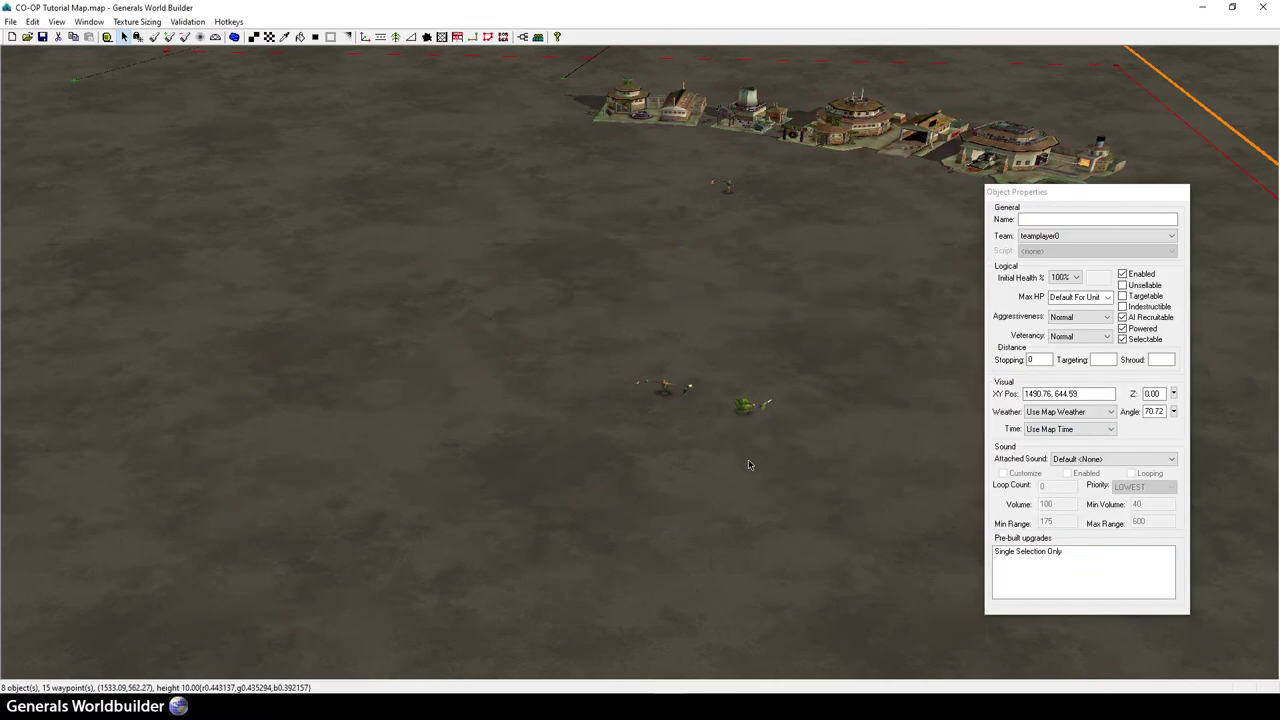
- Make the Pathfinder and Colonel Burton indestructible while keeping them AI recruitable
click(1124, 316)
click(1120, 317)
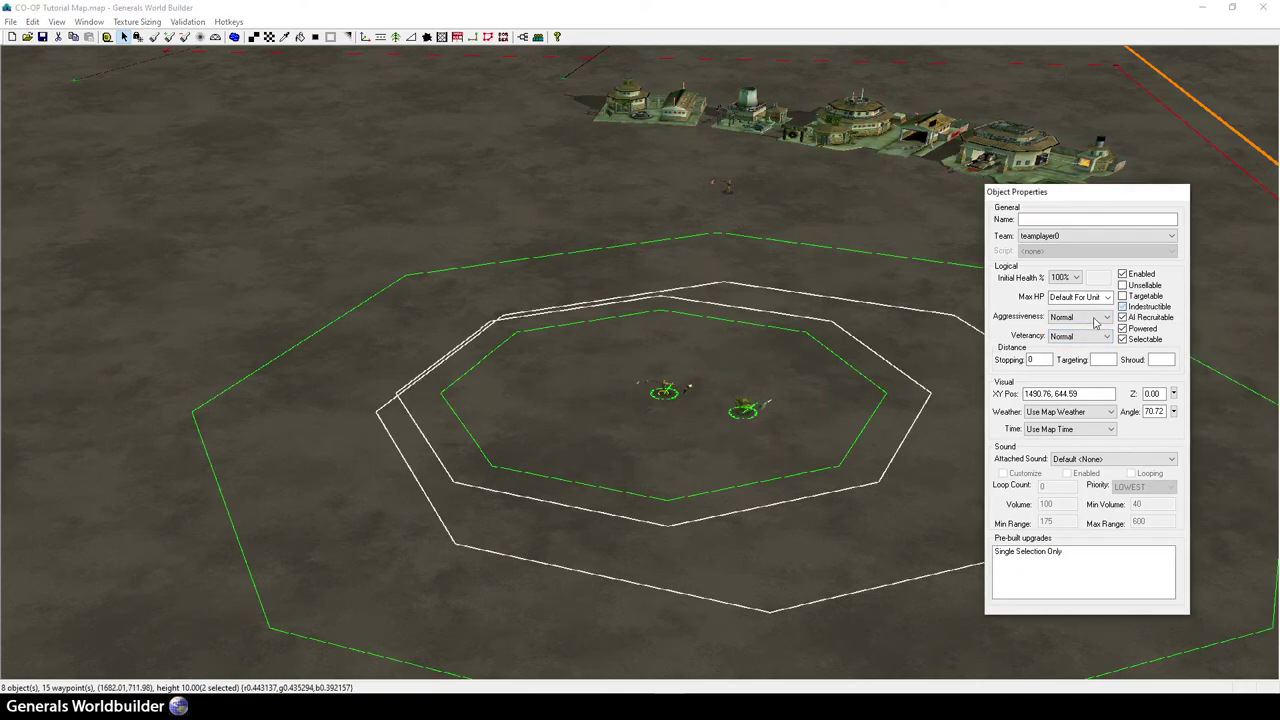
click(749, 412)
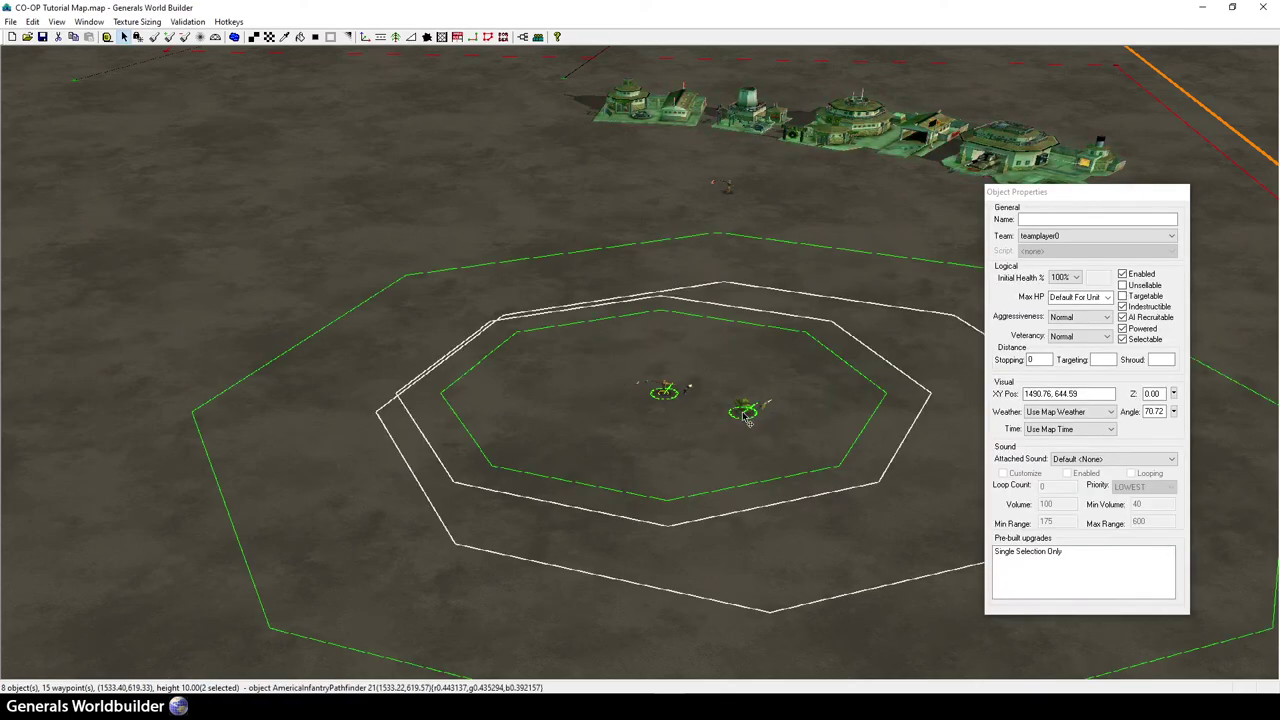
- Reposition the Pathfinder and Colonel Burton together on the open ground in front of the CompEnemy base and save the map
drag(745, 418, 282, 632)
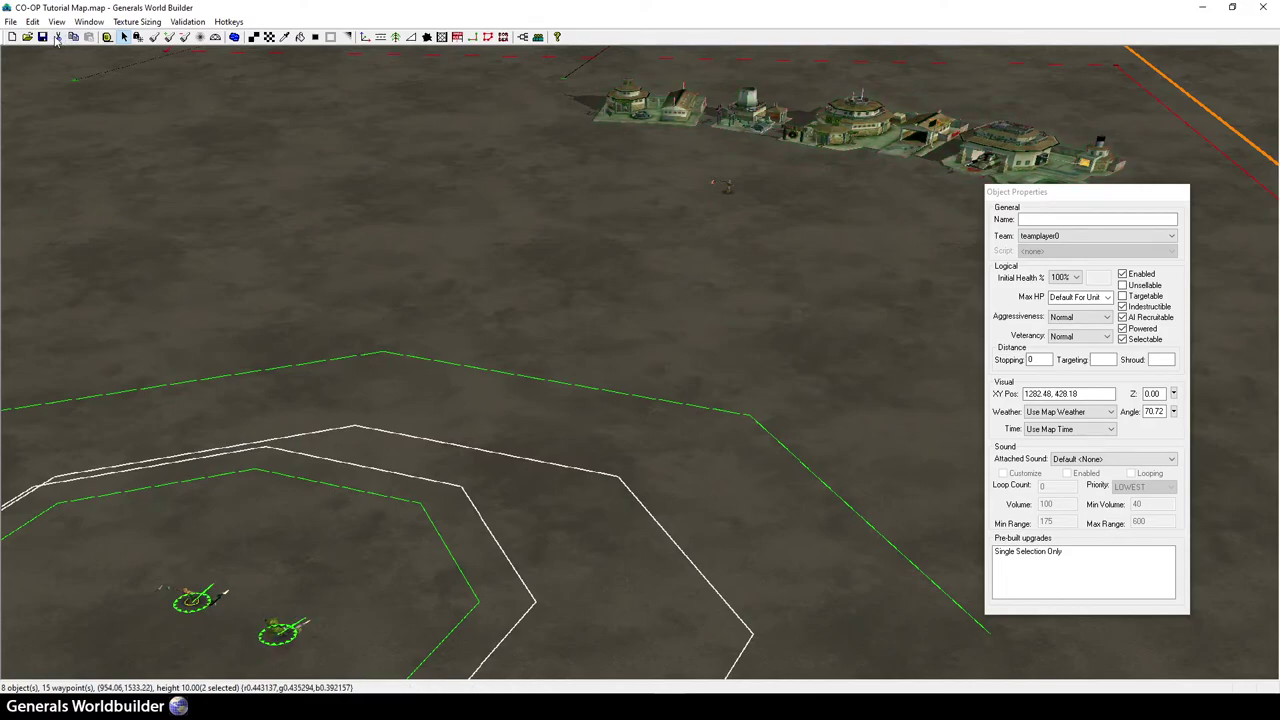
drag(282, 630, 389, 188)
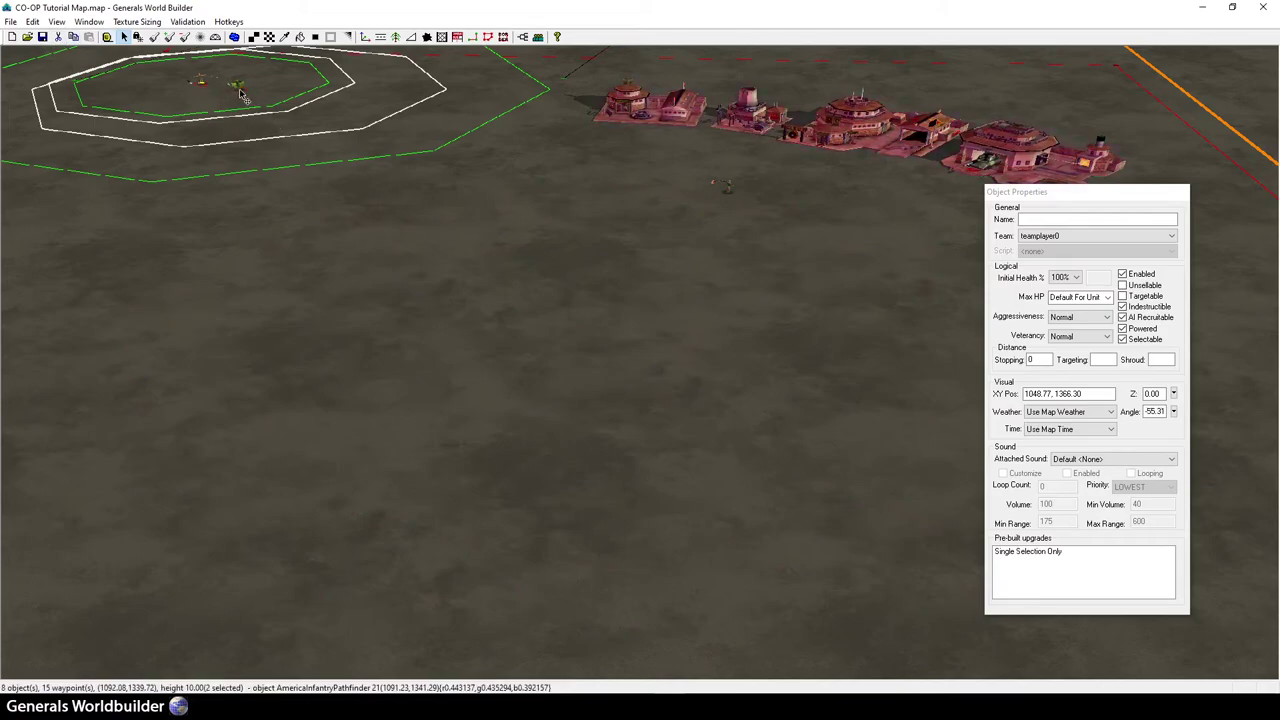
click(89, 37)
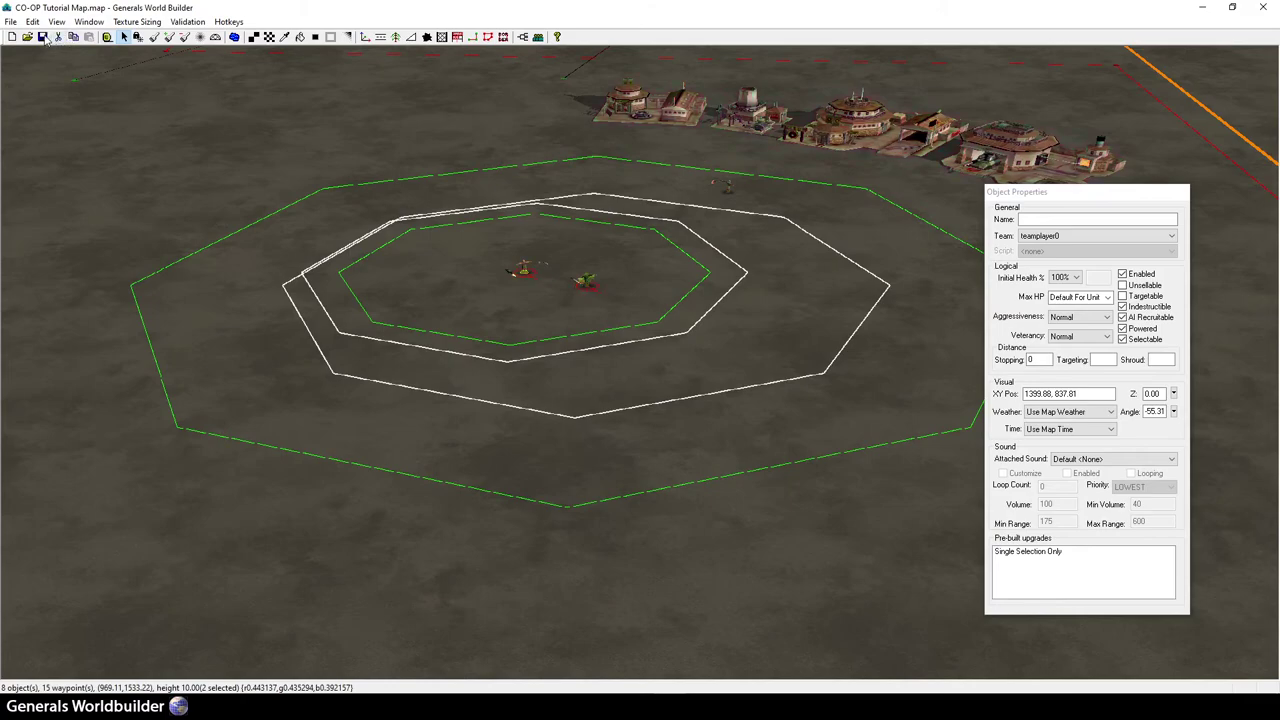
click(455, 495)
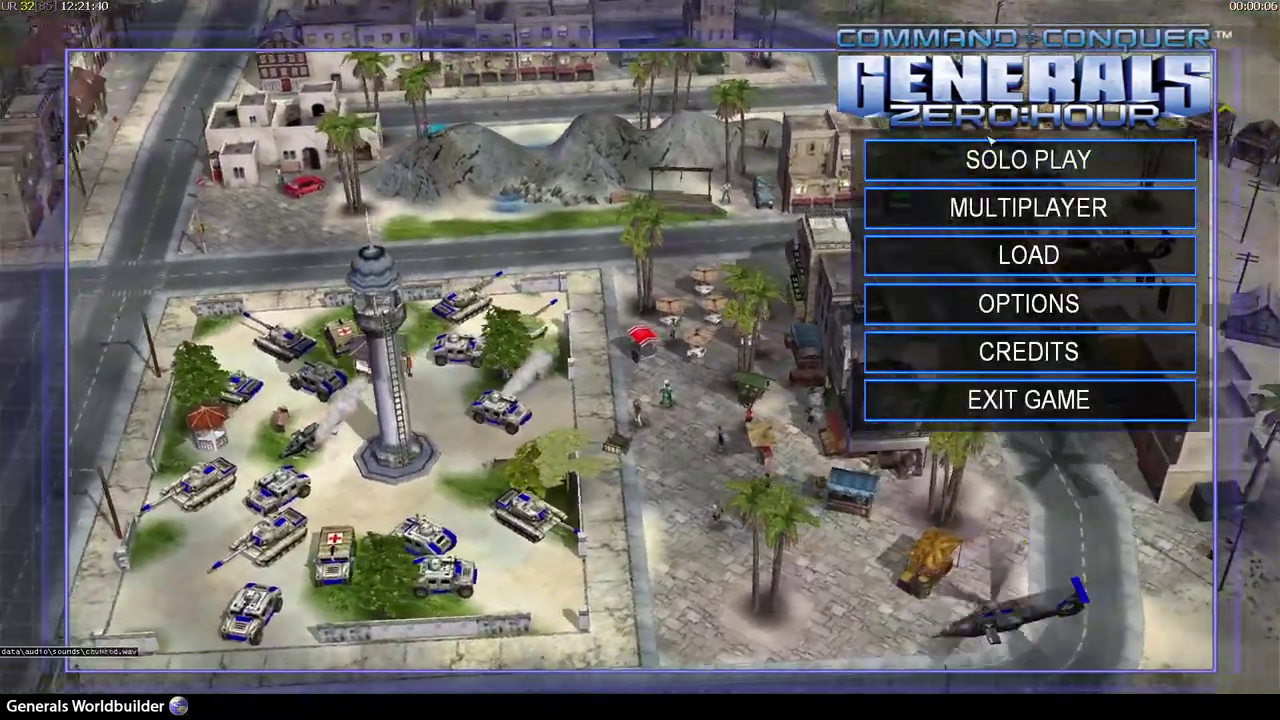
- In Generals Zero Hour, start a solo skirmish on CO-OP Tutorial Map with the preset players and armies
click(1000, 160)
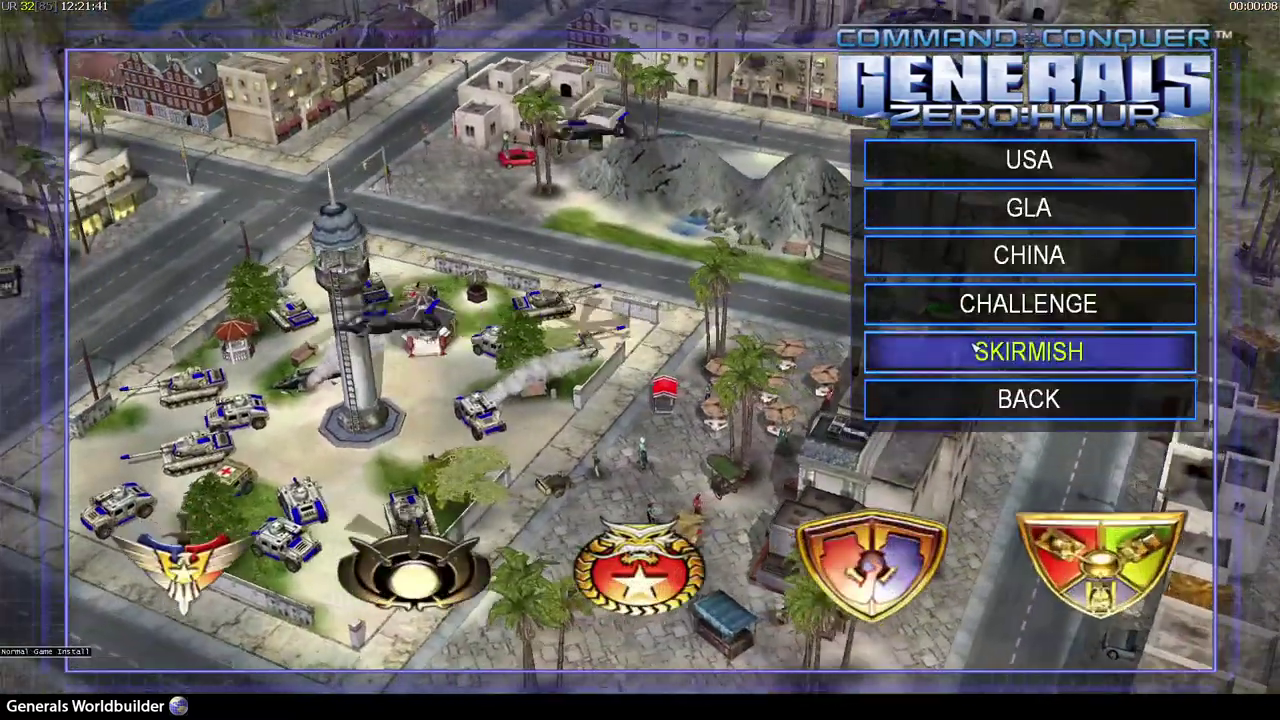
click(975, 348)
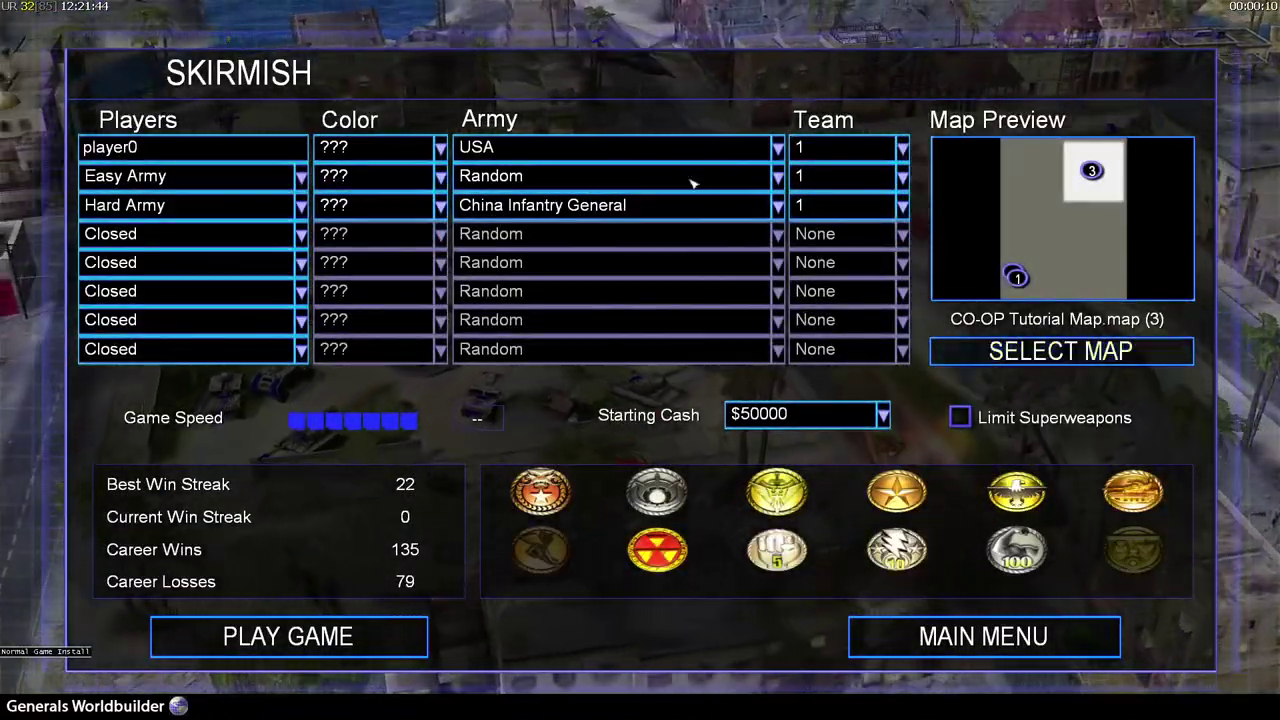
click(412, 625)
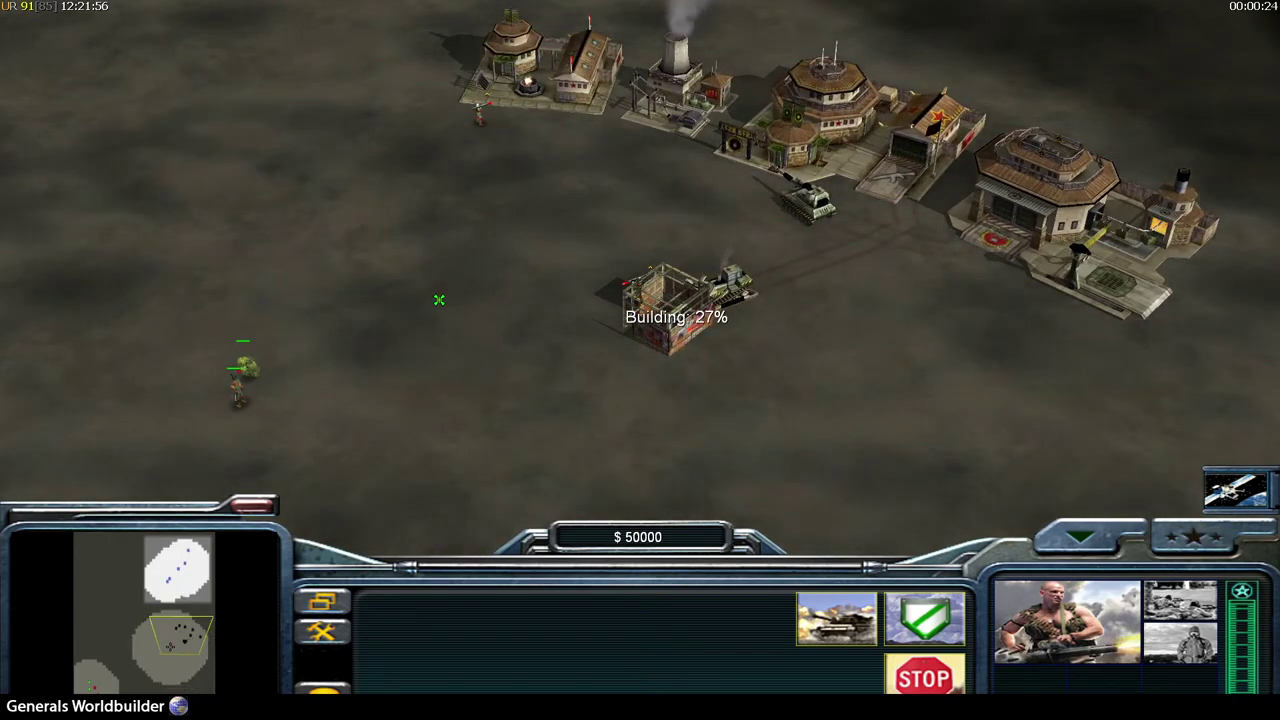
- Select the Pathfinder and use the Spy Satellite on the area in front of the CompEnemy base to check for mines
right_click(371, 337)
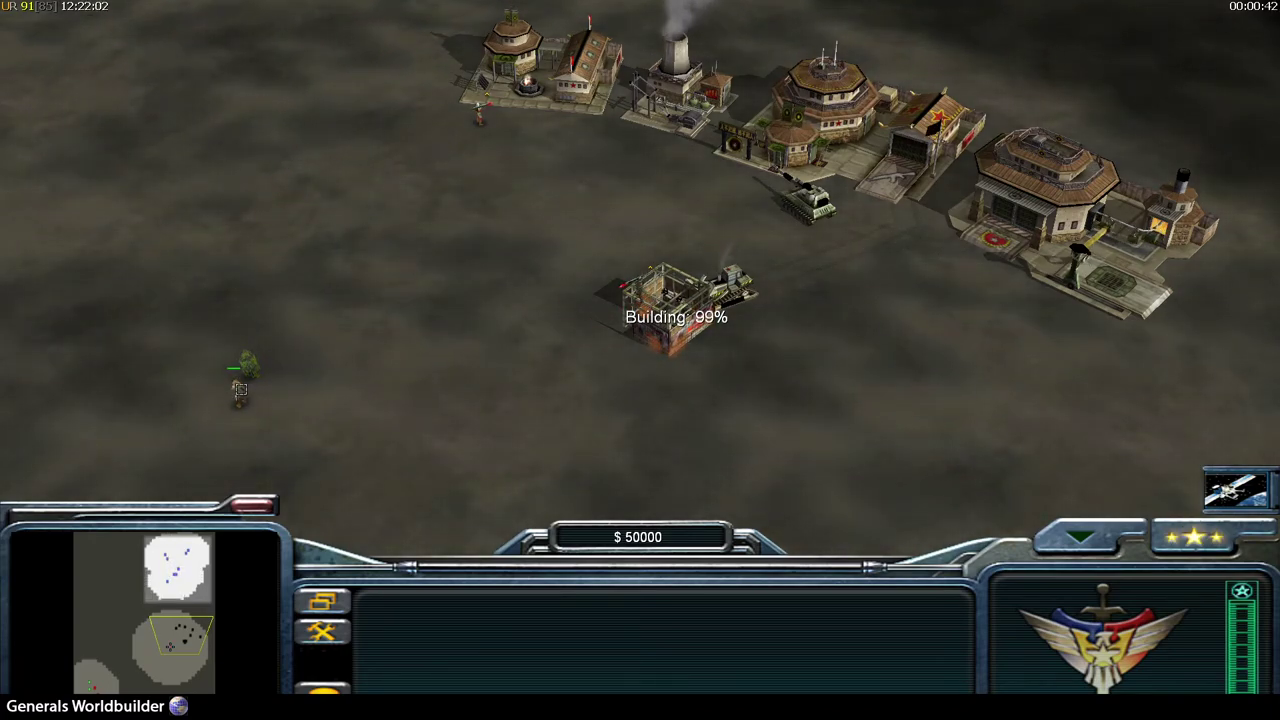
click(250, 362)
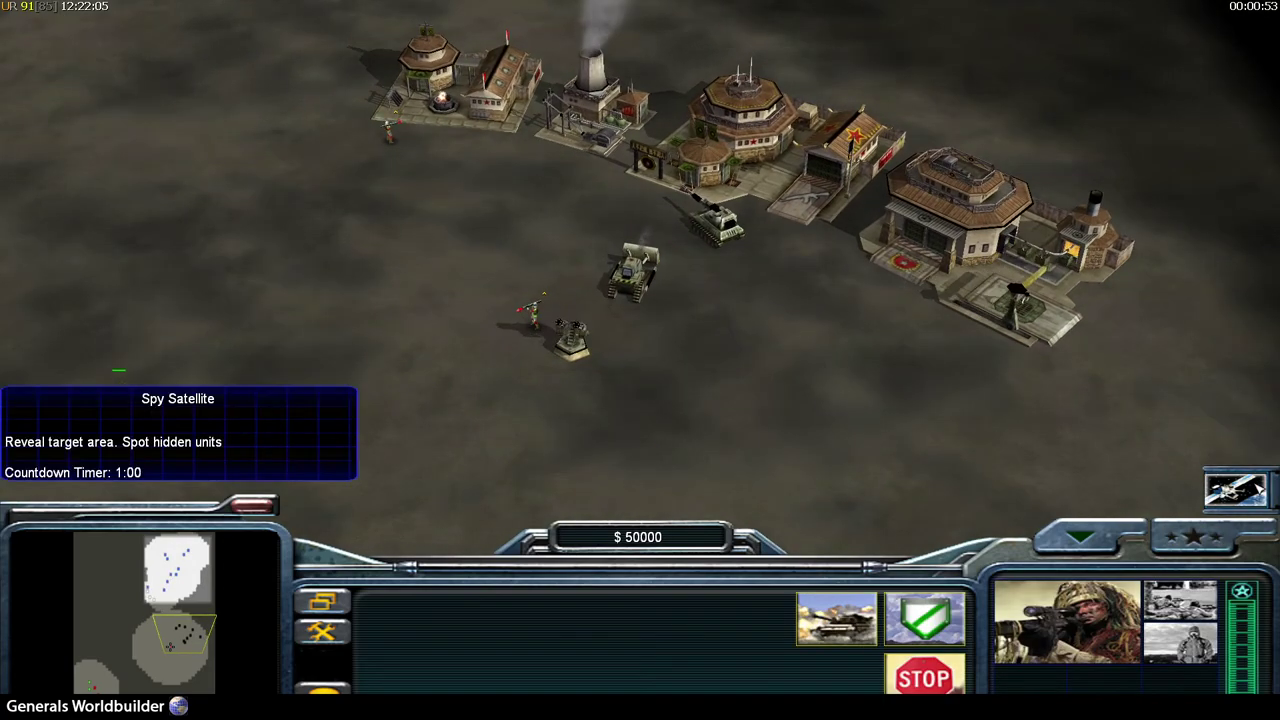
click(1235, 490)
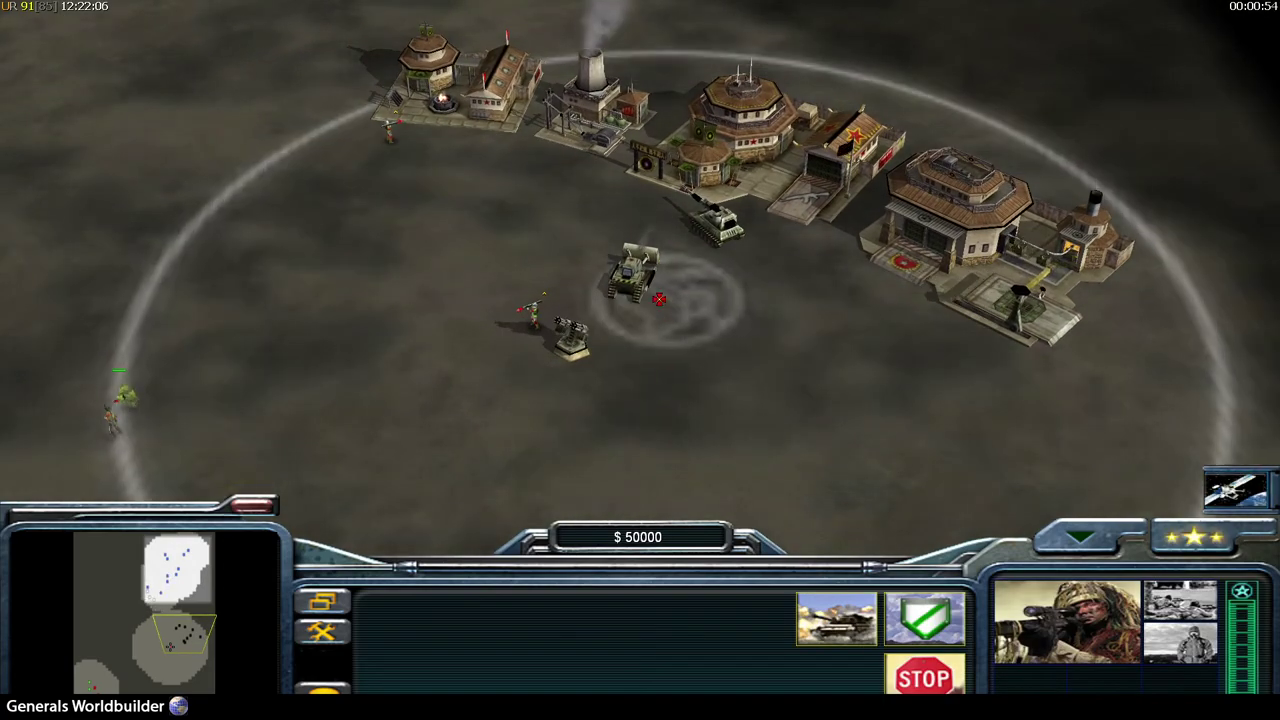
click(661, 353)
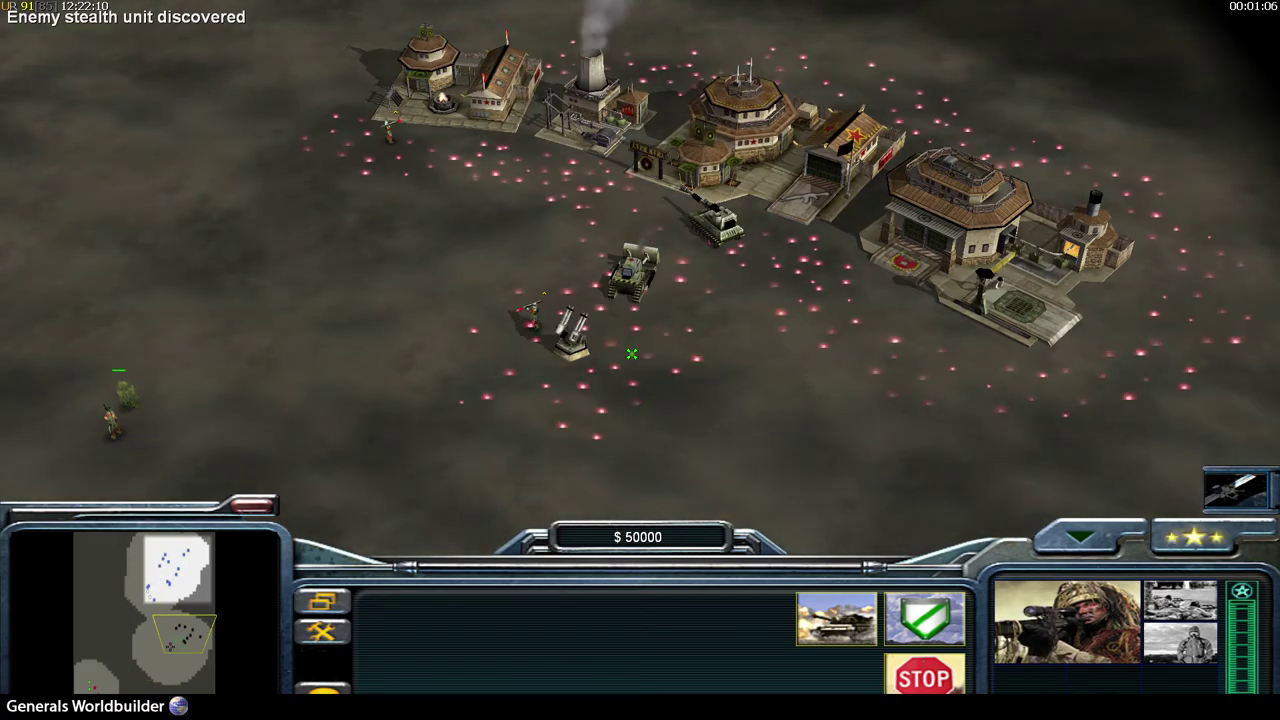
- Attack the enemy infantry guarding the CompEnemy base with the Pathfinder
right_click(258, 341)
click(506, 336)
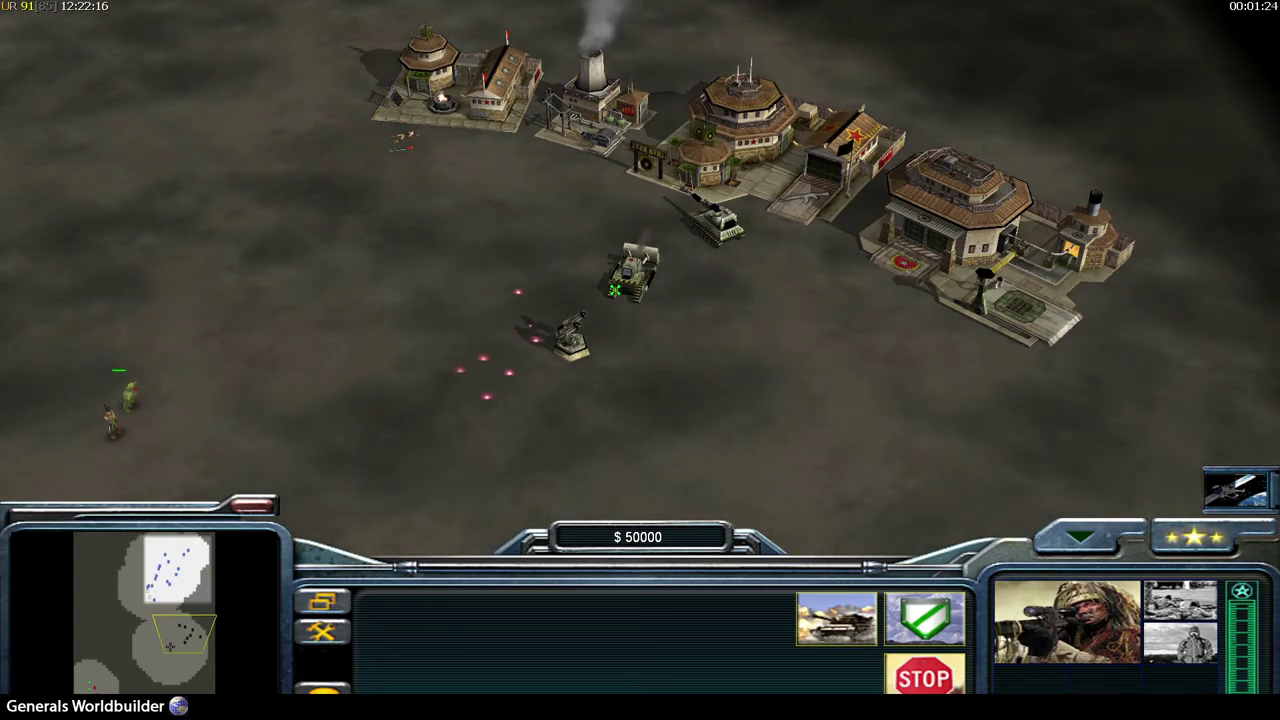
right_click(229, 390)
- Attack the tank in front of the CompEnemy base with Colonel Burton and pull him back toward the Pathfinder
click(110, 415)
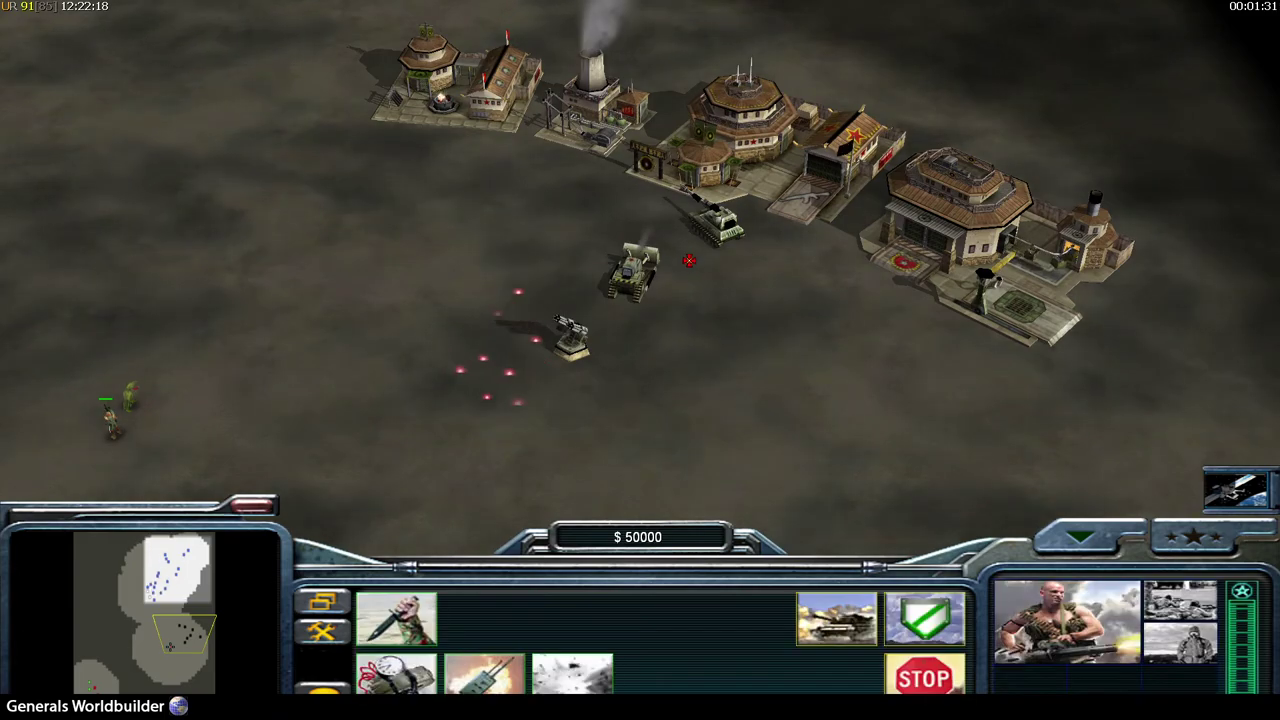
click(710, 222)
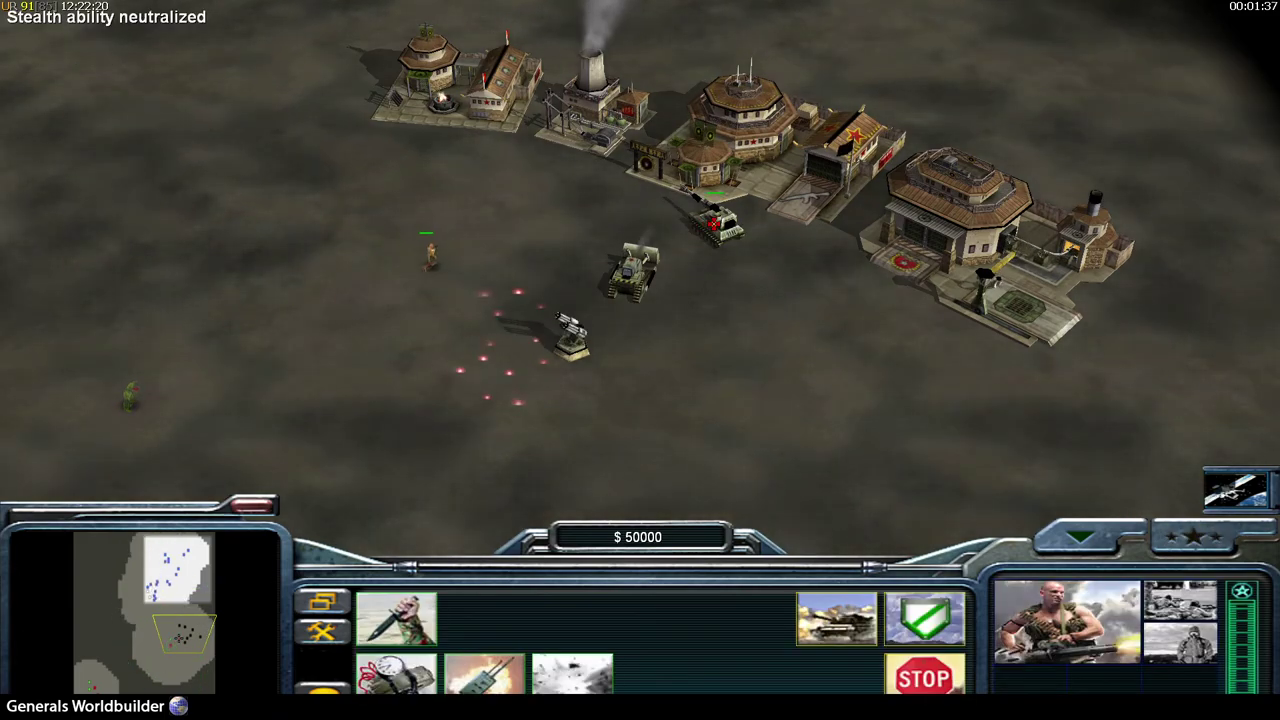
click(237, 394)
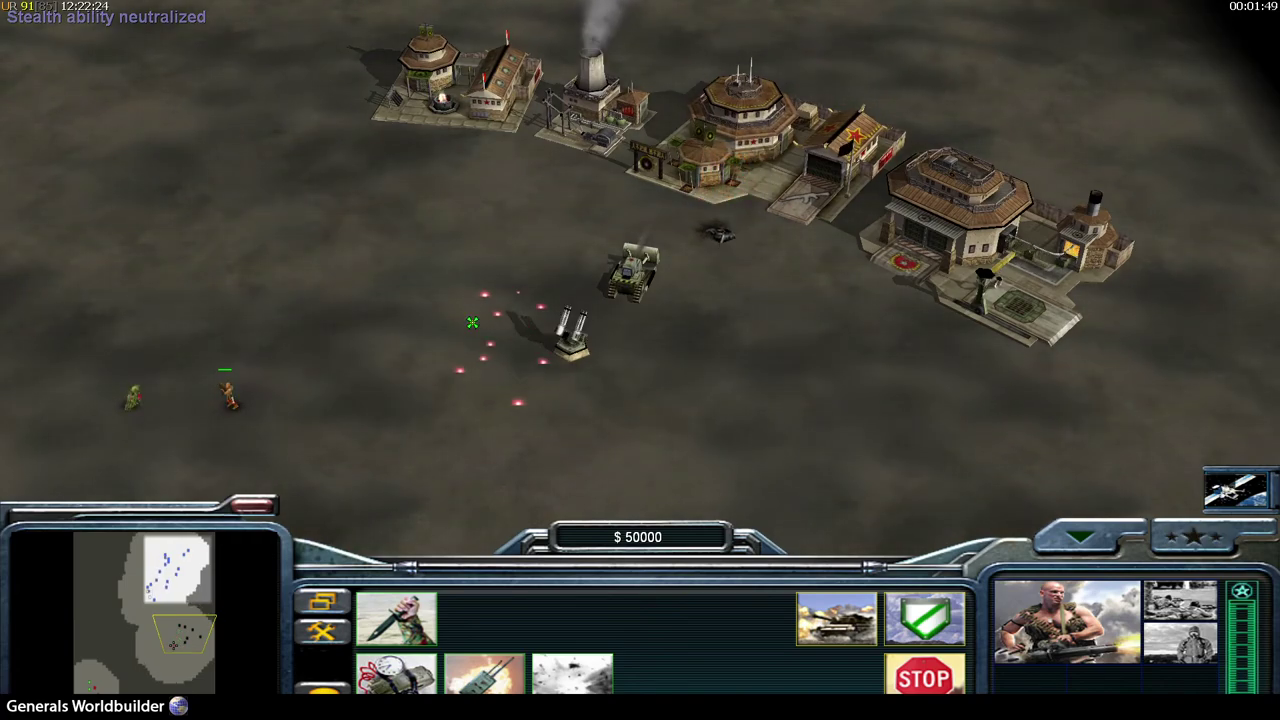
right_click(414, 336)
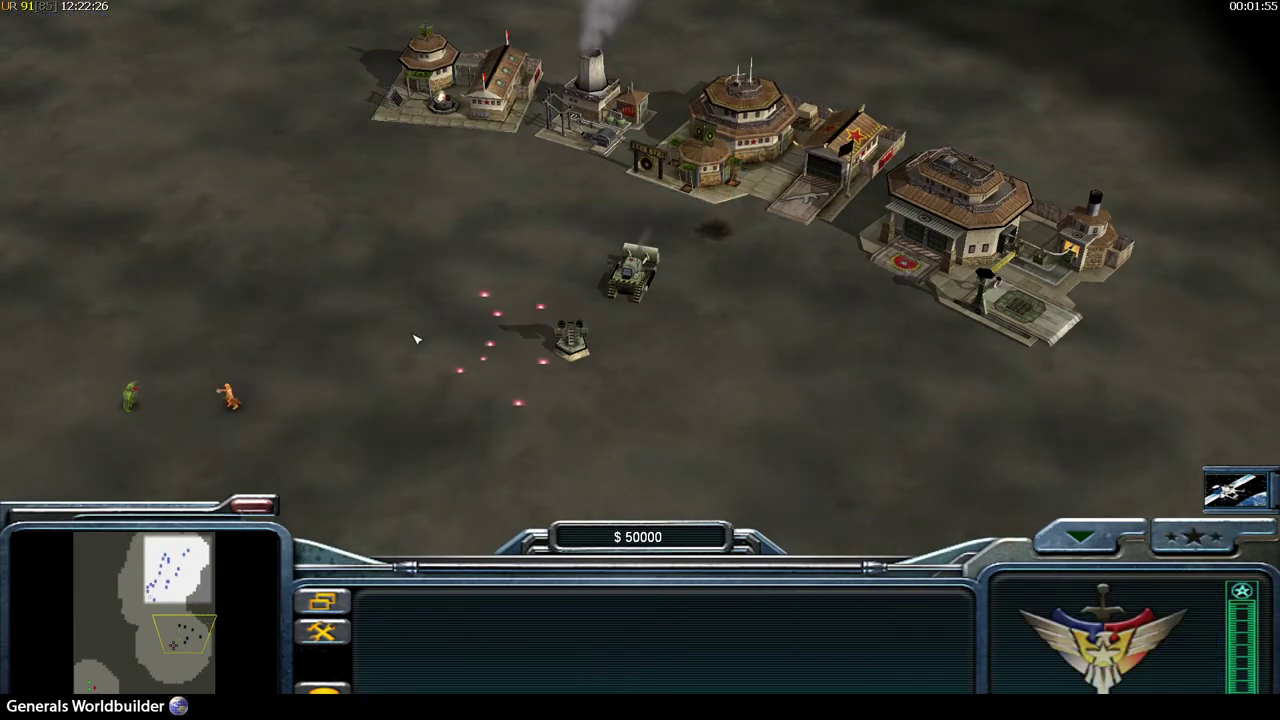